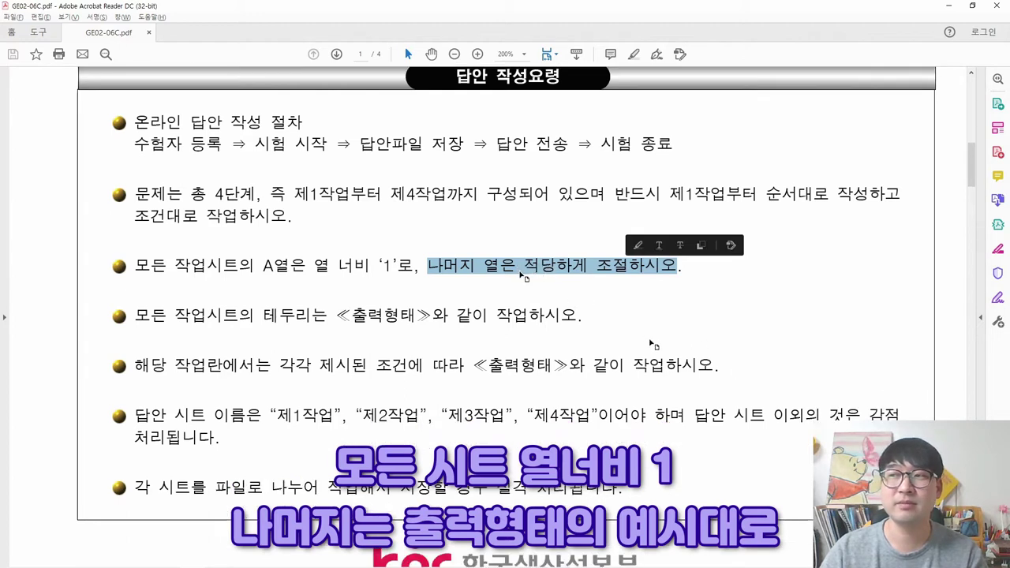
Read the exam's answer-writing instructions, examining the rules for column widths, borders and sheet names
scroll(528, 273, down, 2)
drag(262, 266, 578, 266)
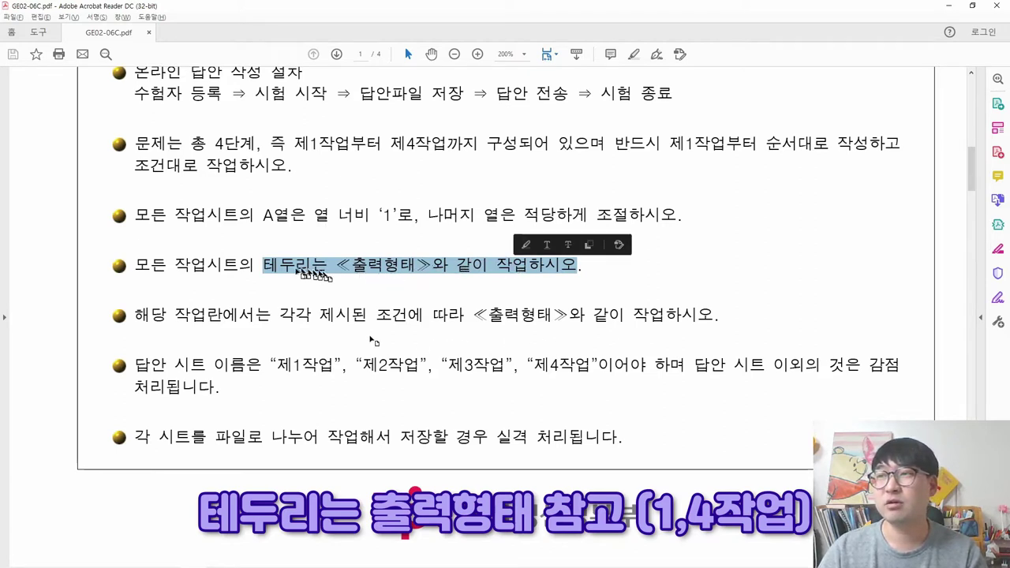
click(296, 268)
drag(265, 269, 327, 269)
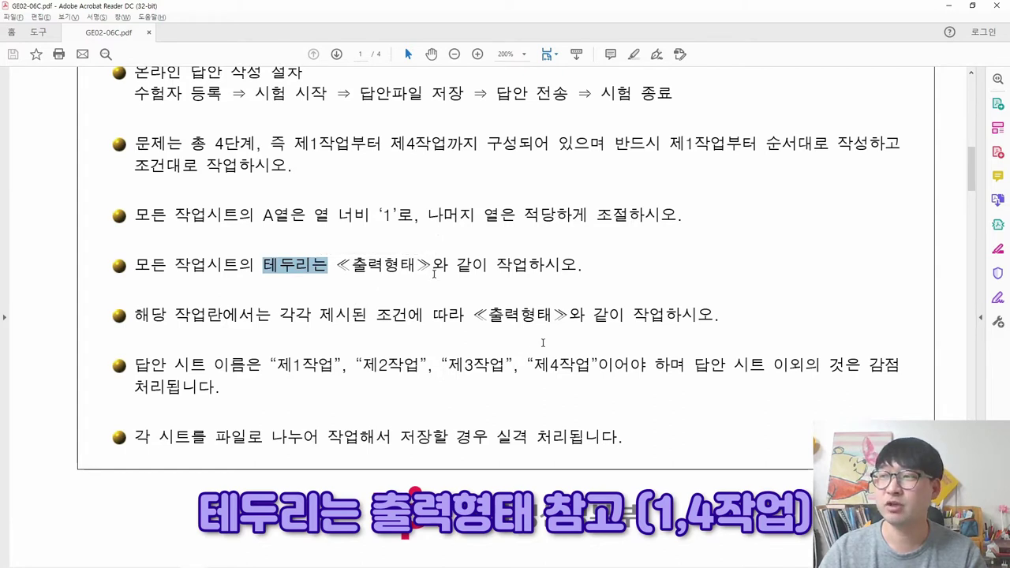
scroll(543, 343, down, 1)
drag(269, 315, 600, 325)
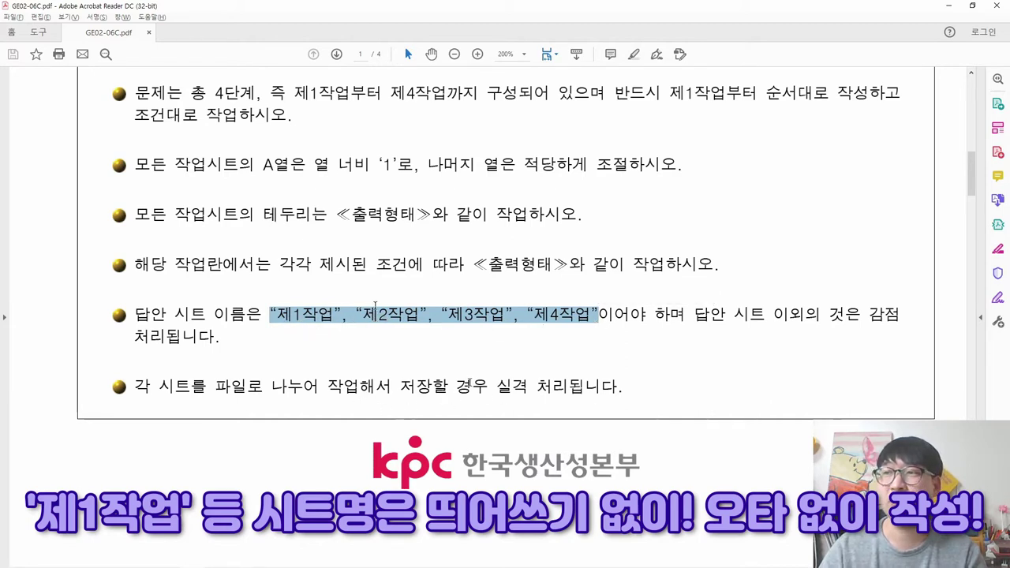
click(435, 312)
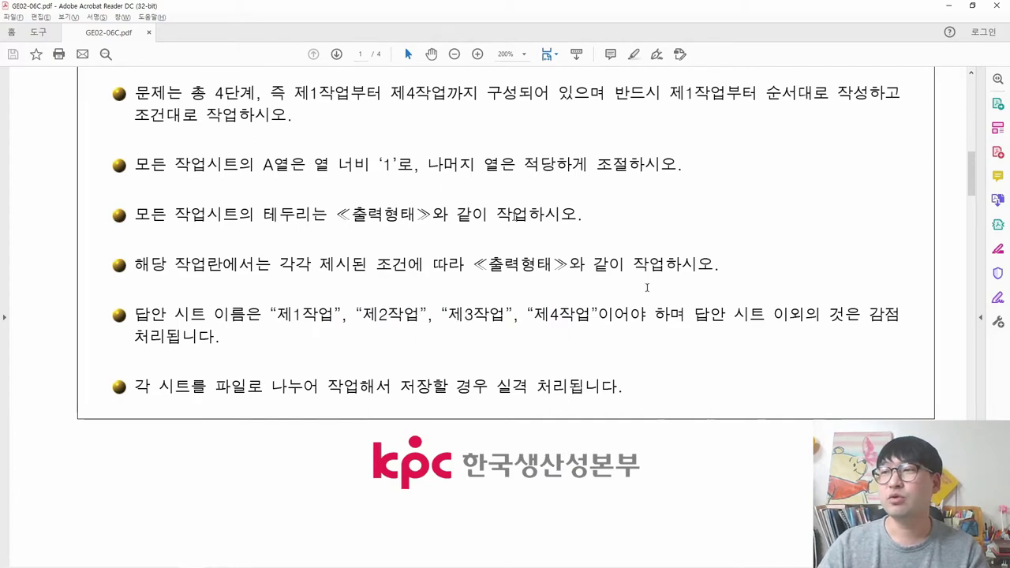
scroll(476, 295, down, 8)
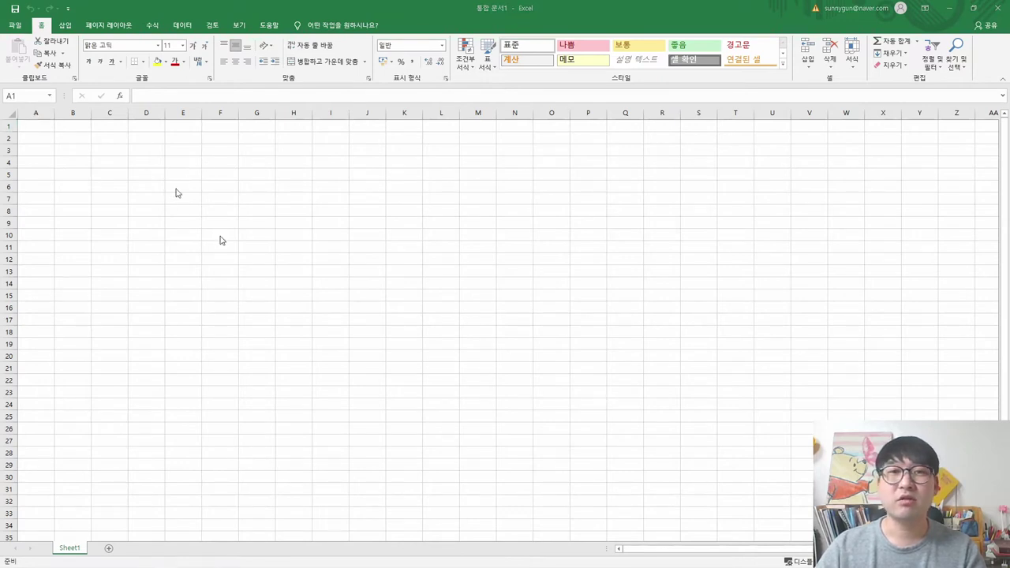
Recheck the column A rule in the Acrobat Reader PDF, and set column A's width to 1 in the blank Excel sheet
key(alt+Tab)
scroll(247, 251, up, 5)
scroll(313, 315, up, 6)
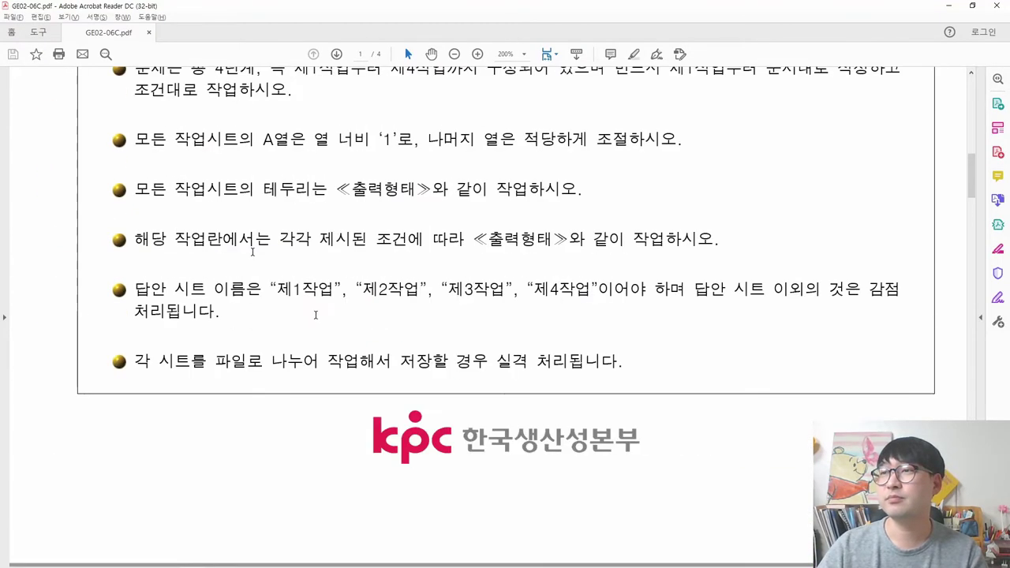
drag(262, 139, 413, 140)
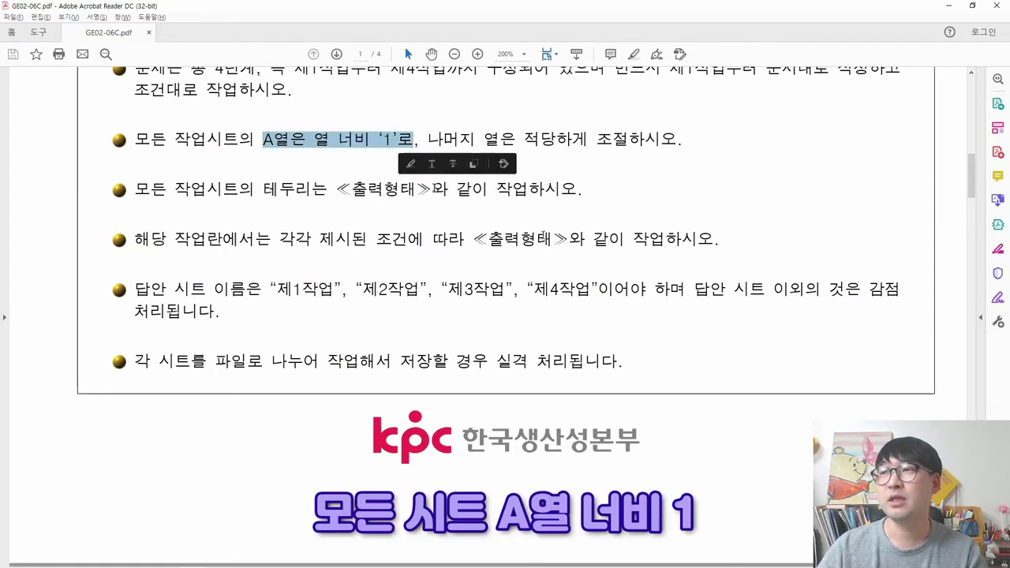
key(alt+Tab)
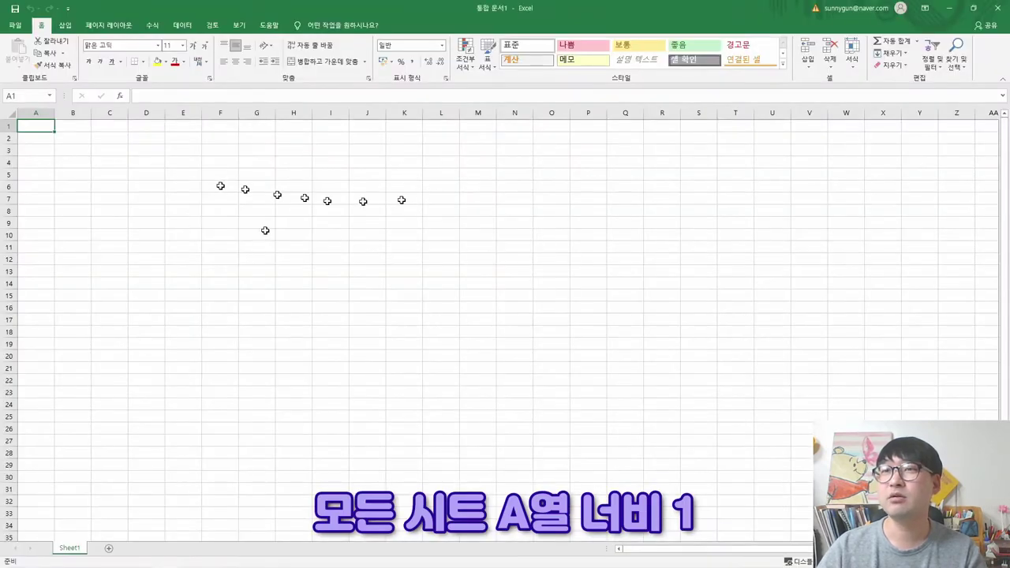
right_click(37, 115)
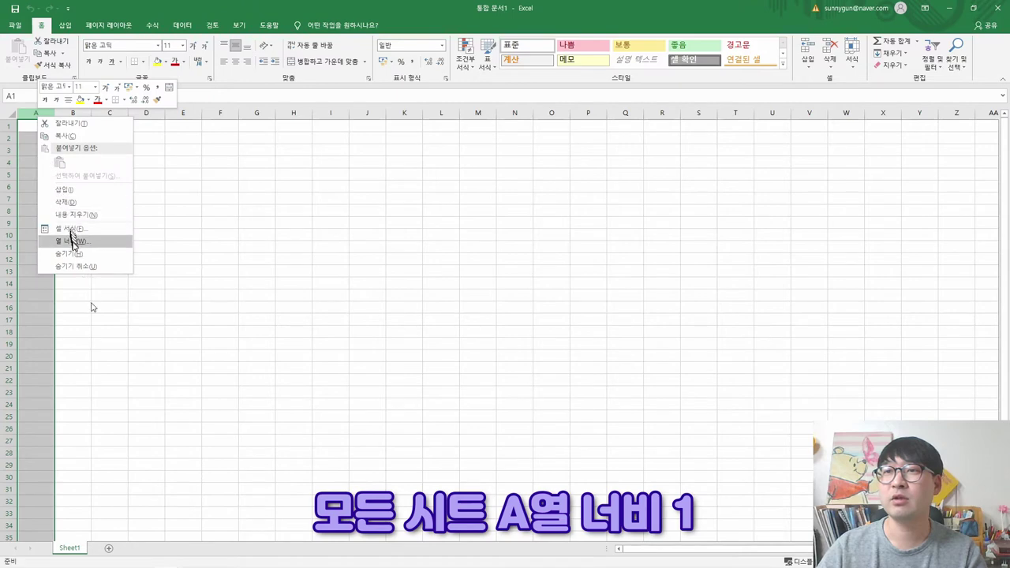
click(80, 245)
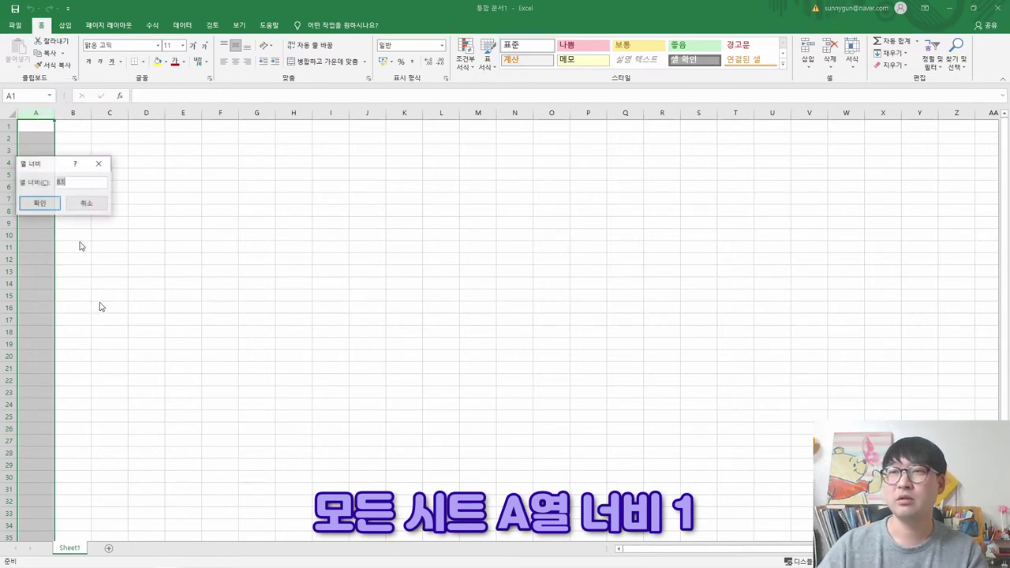
key(Return)
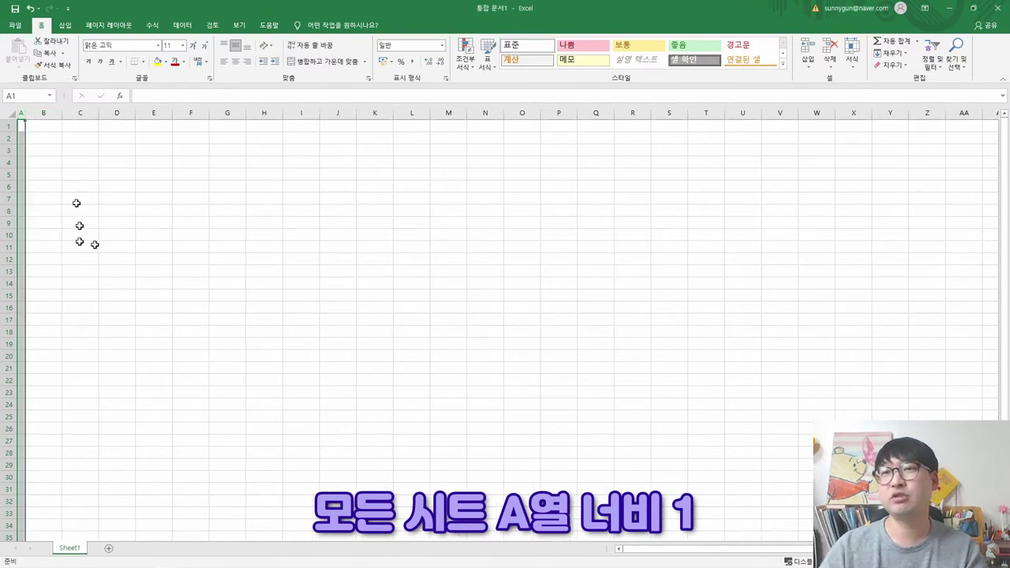
click(47, 125)
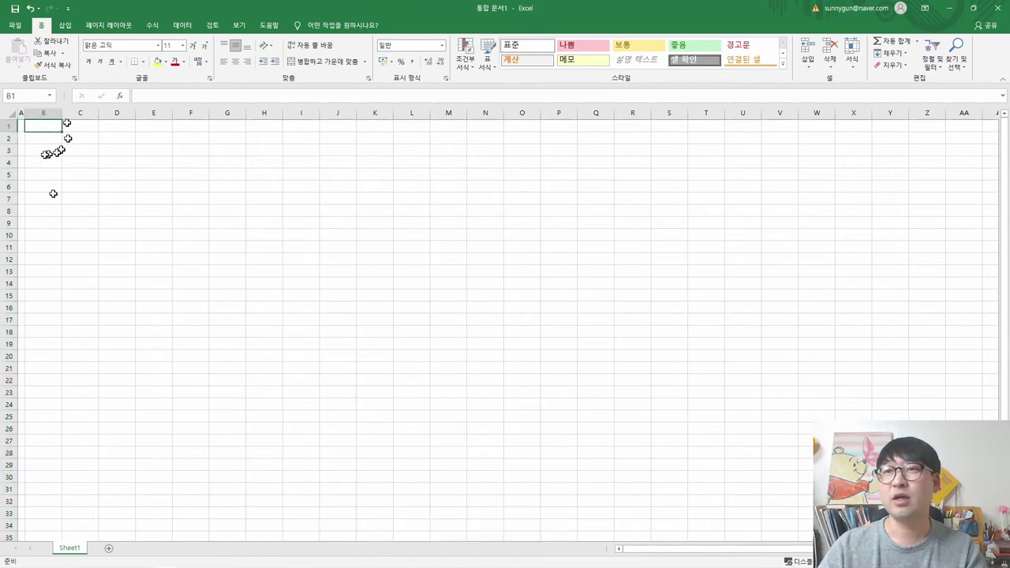
Rename the worksheet Sheet1 as 제1작업
double_click(68, 549)
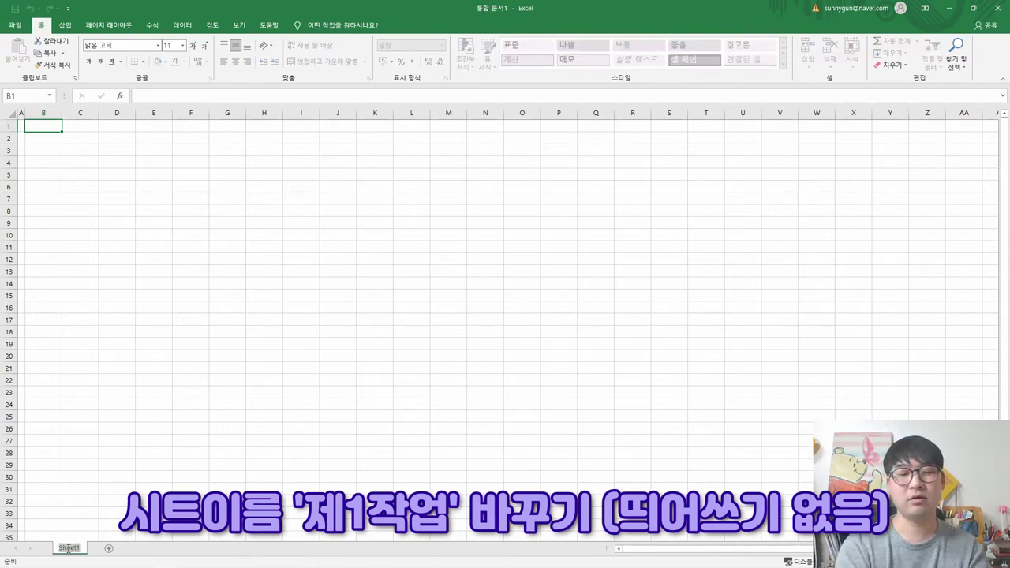
text(wp)
key(BackSpace)
key(BackSpace)
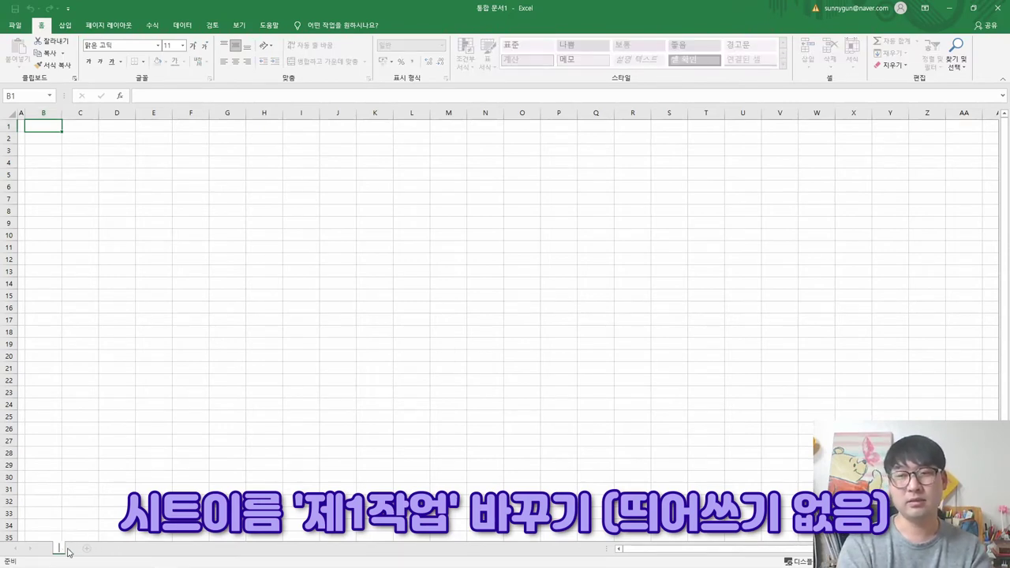
text(제1작ㅇ)
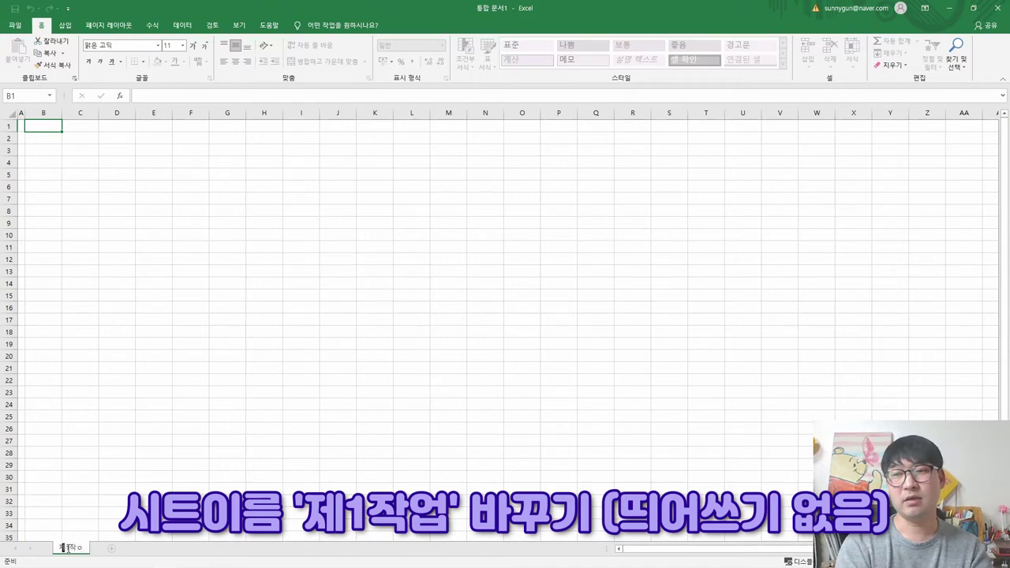
key(Return)
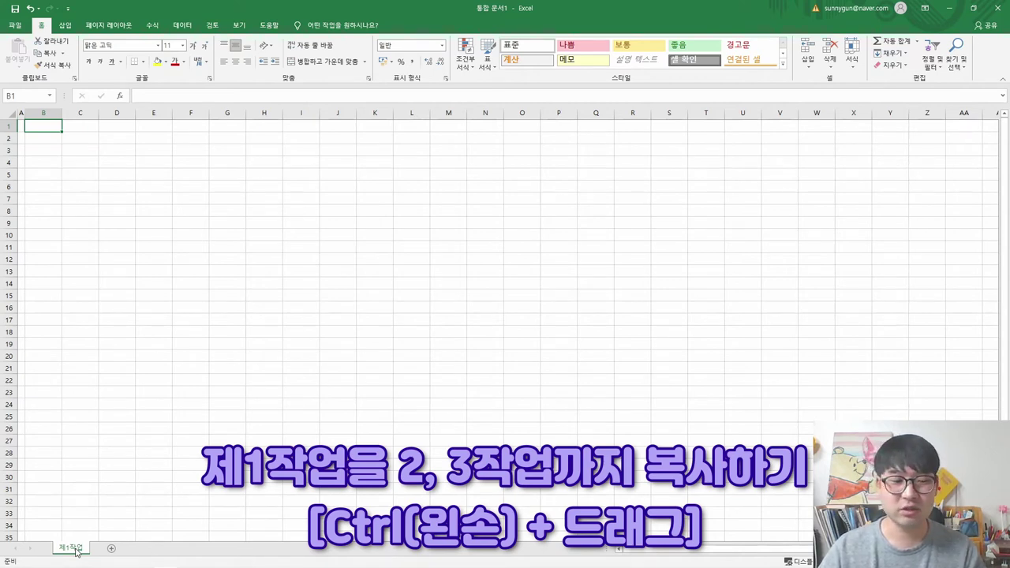
Duplicate the 제1작업 sheet after itself and rename the copy as 제2작업
drag(77, 552, 95, 550)
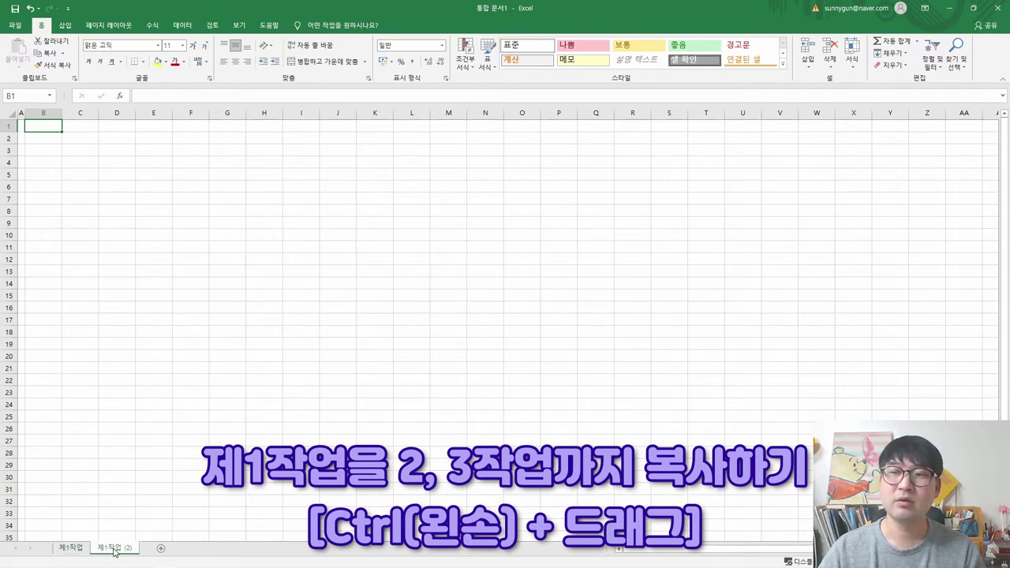
double_click(113, 548)
key(Home)
key(Right)
key(Delete)
text(2)
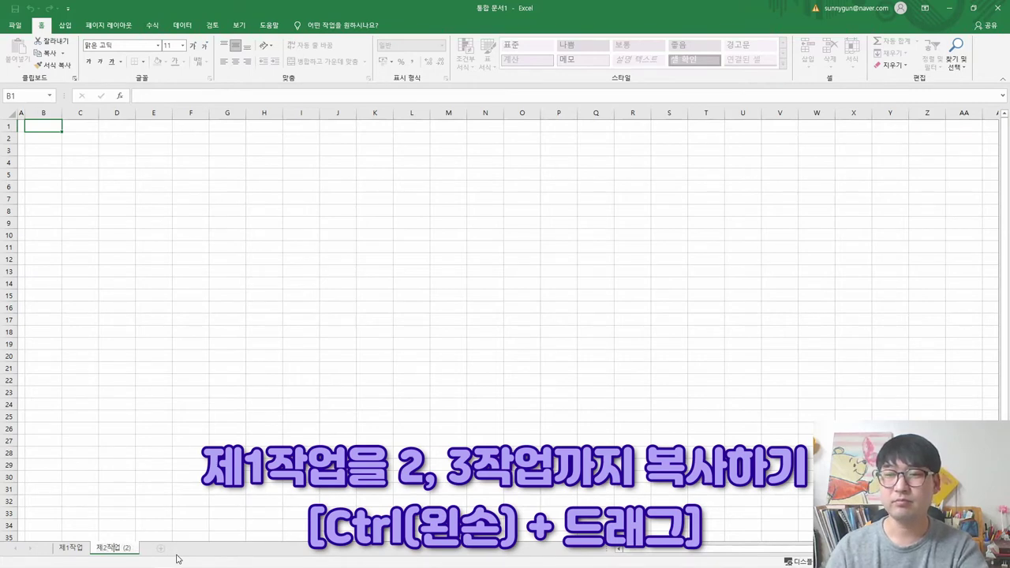
key(Return)
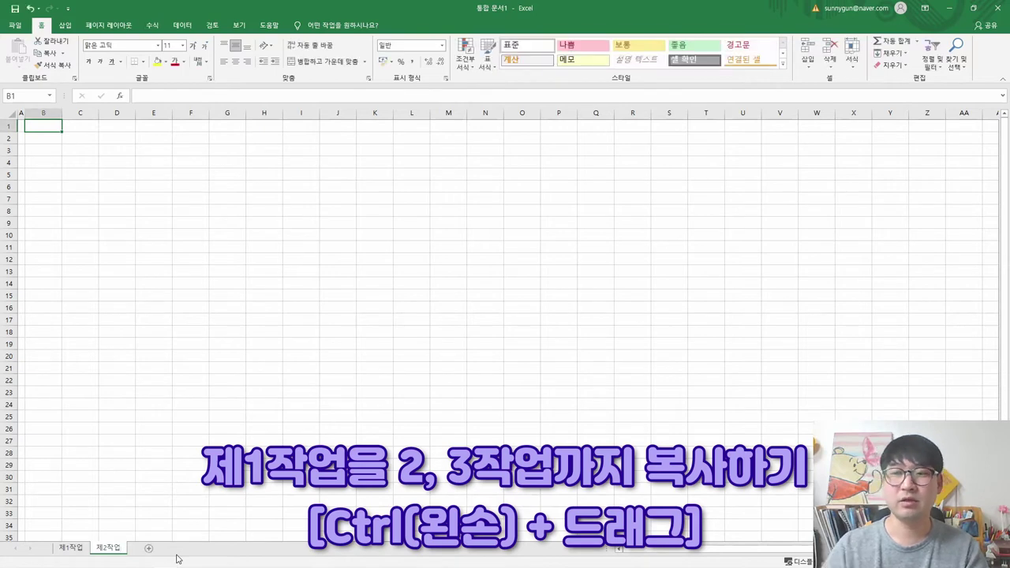
Duplicate the 제2작업 sheet, rename the copy as 제3작업, and return to the 제1작업 sheet
drag(108, 548, 137, 552)
double_click(146, 552)
click(144, 549)
key(BackSpace)
text(3작업)
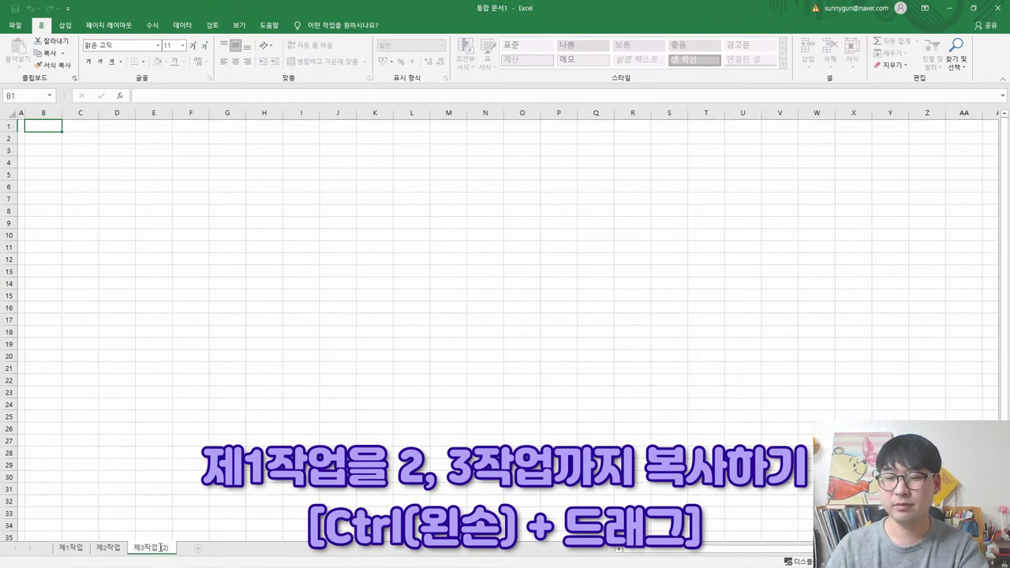
key(BackSpace)
key(BackSpace)
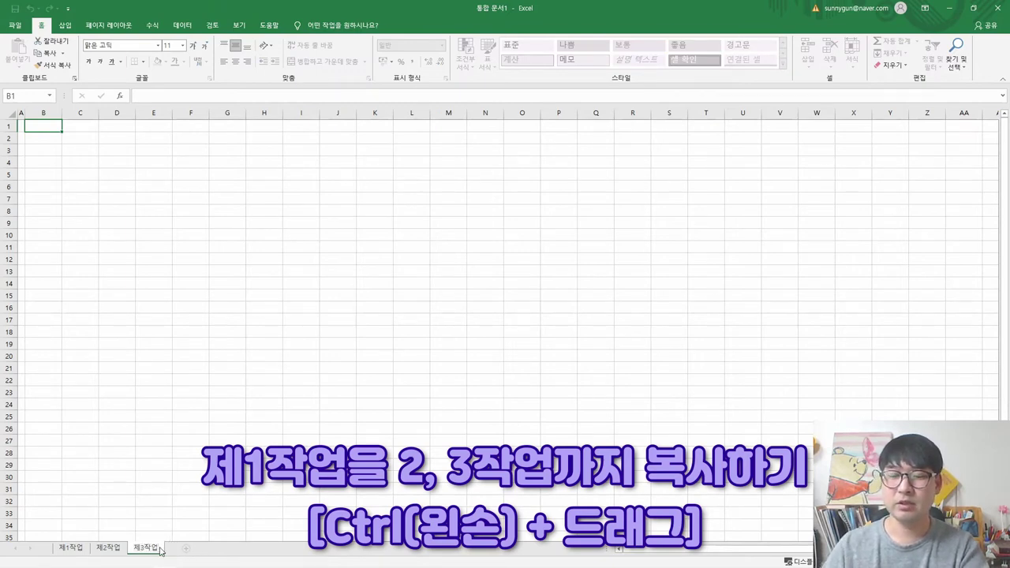
key(Return)
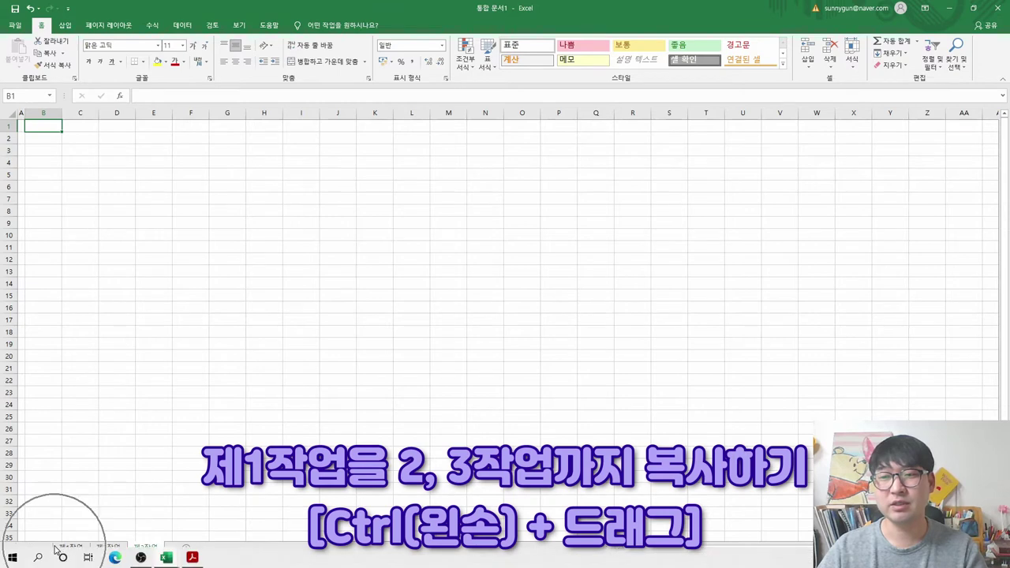
key(ctrl)
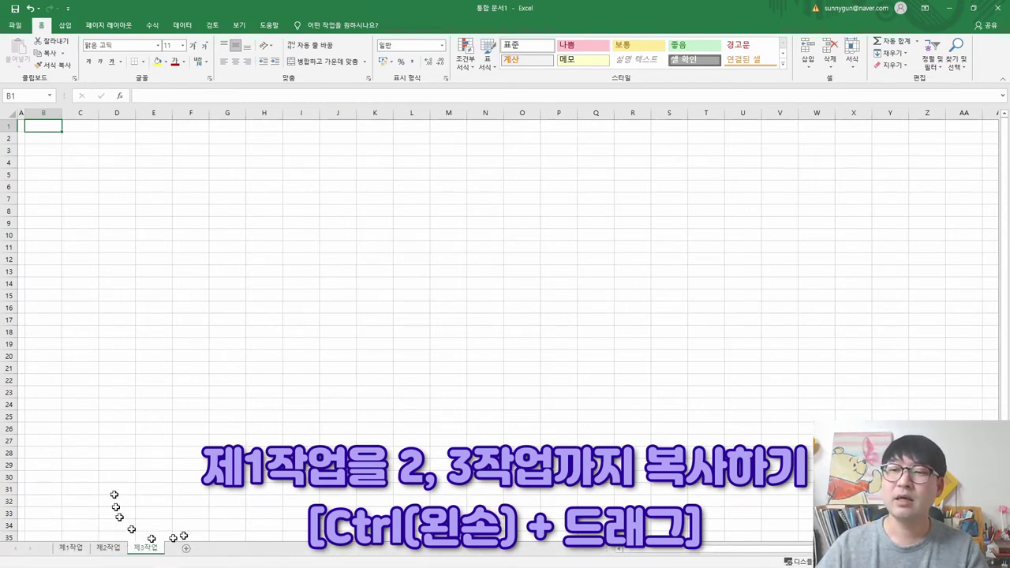
click(70, 548)
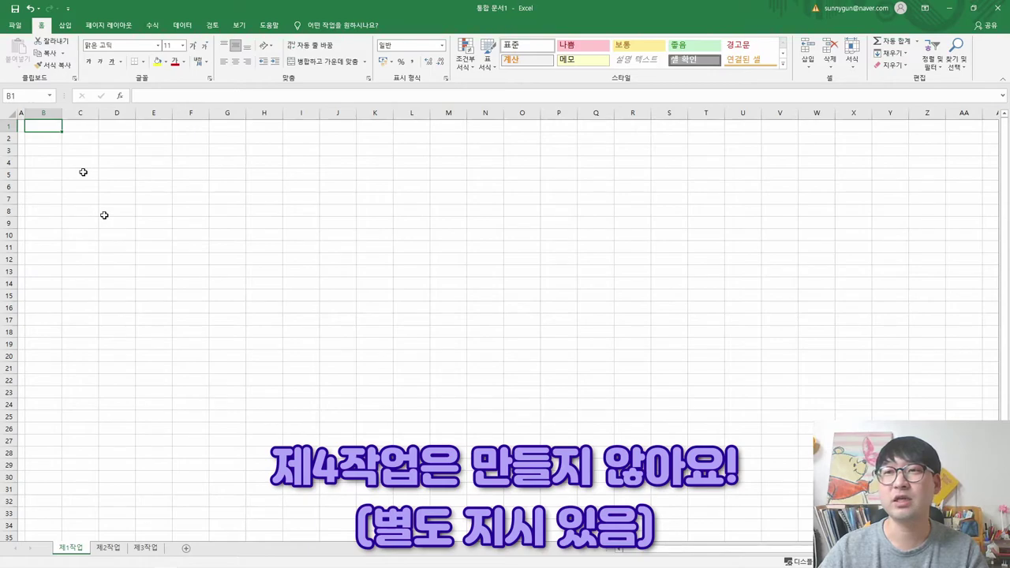
Switch to the exam PDF in Acrobat Reader and examine the 제1작업 output table, including its starting cell and data layout
key(alt+Tab)
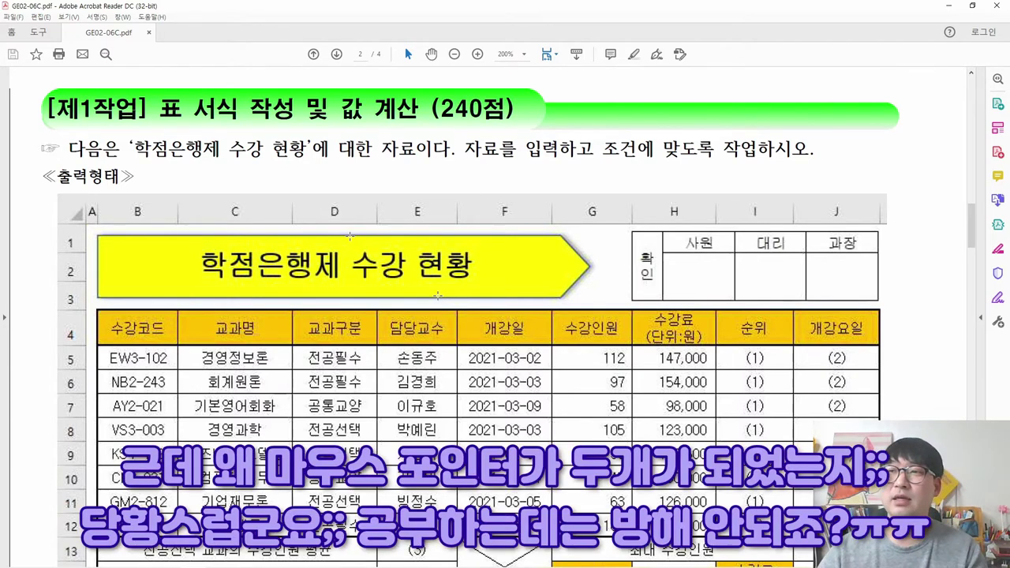
key(alt+Tab)
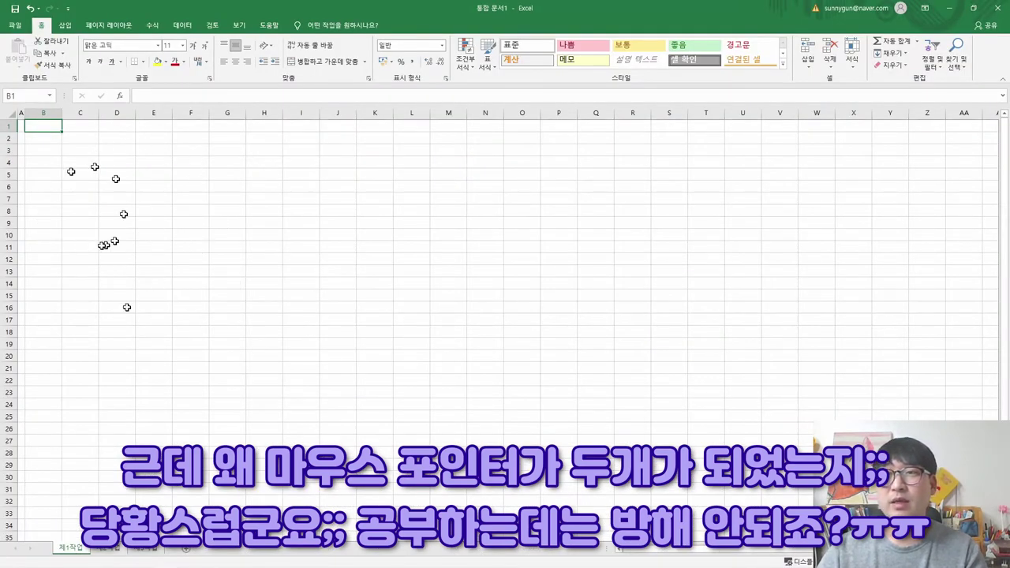
key(alt+Tab)
scroll(207, 349, down, 1)
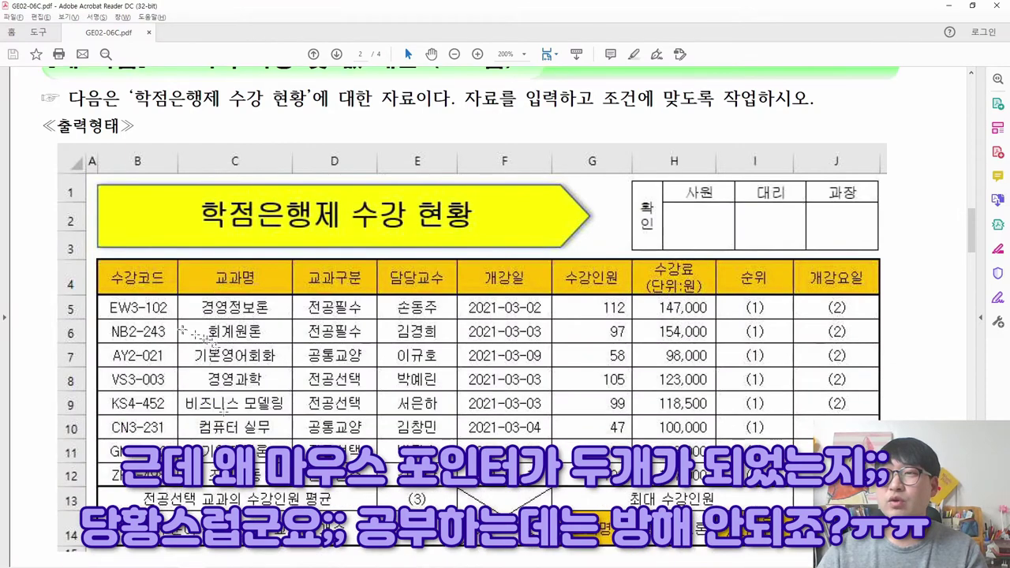
drag(116, 270, 851, 538)
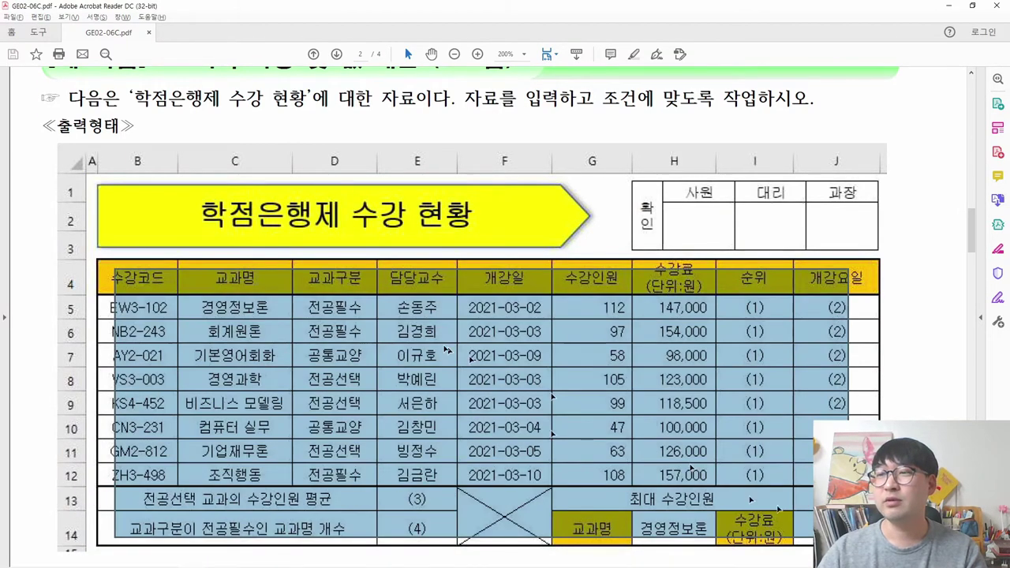
click(750, 314)
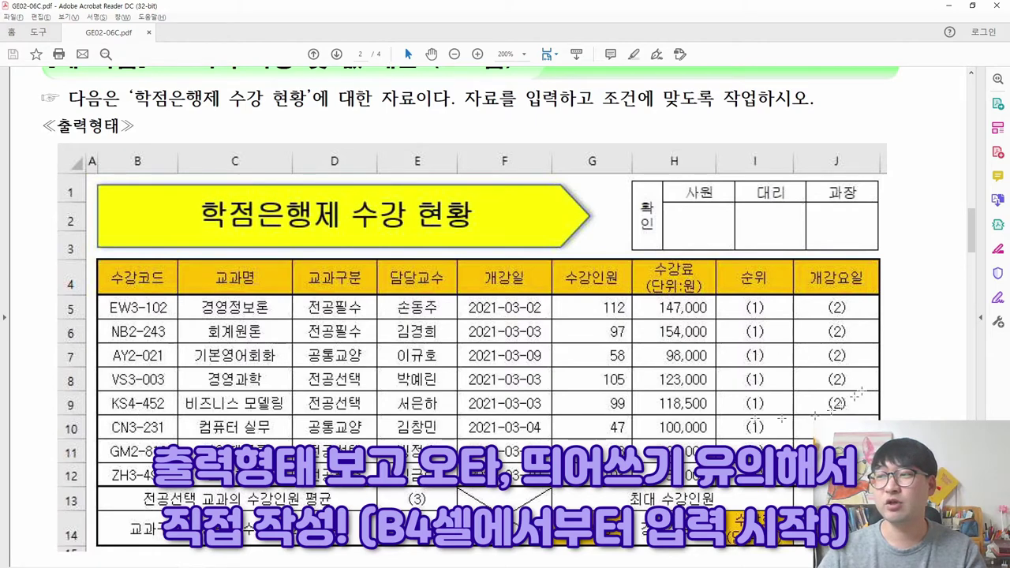
scroll(787, 360, down, 1)
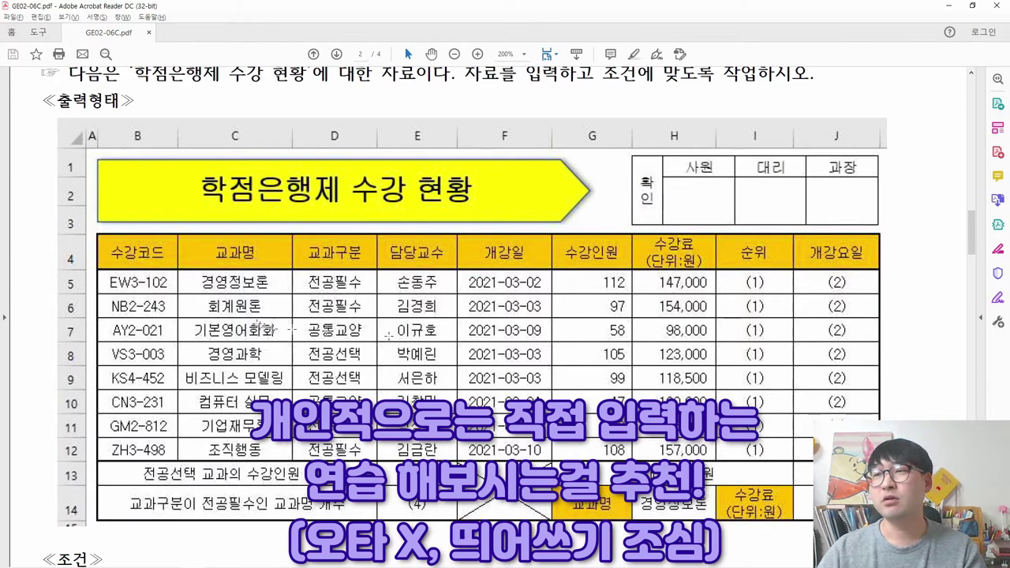
drag(112, 246, 857, 507)
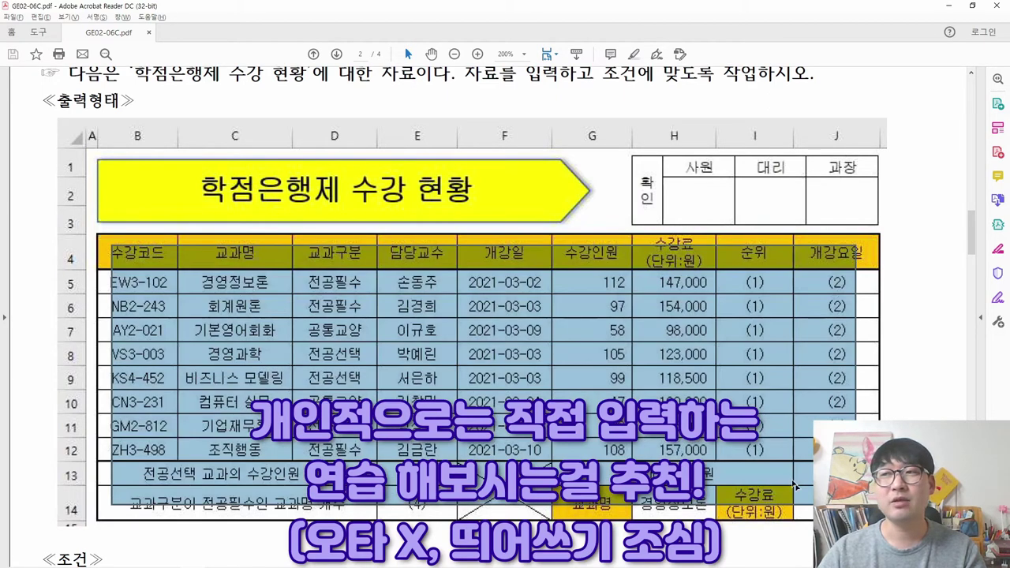
click(732, 466)
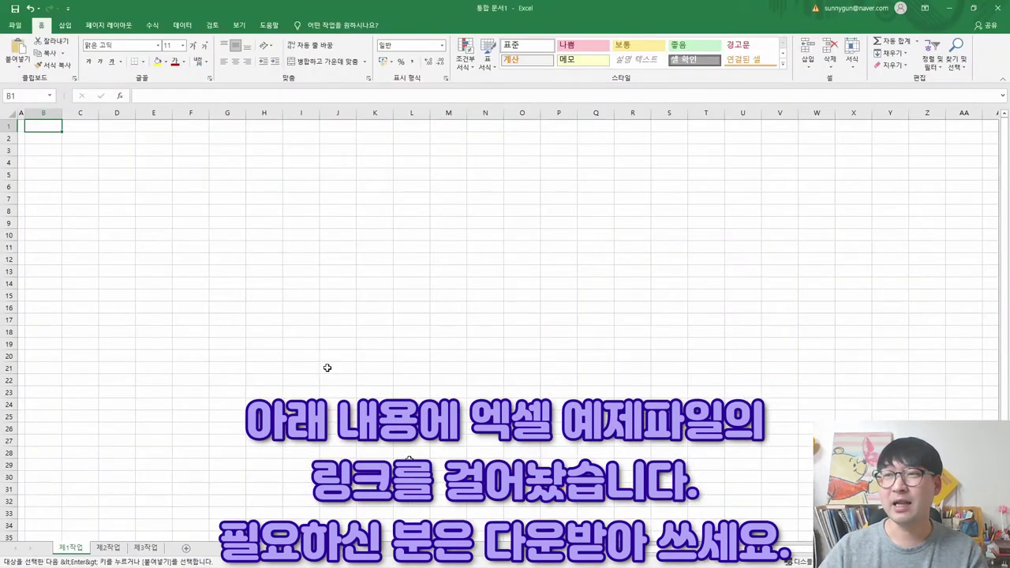
Paste the copied course table into the Excel 제1작업 sheet starting at B4, and return to the exam PDF in Acrobat Reader
right_click(49, 163)
key(Escape)
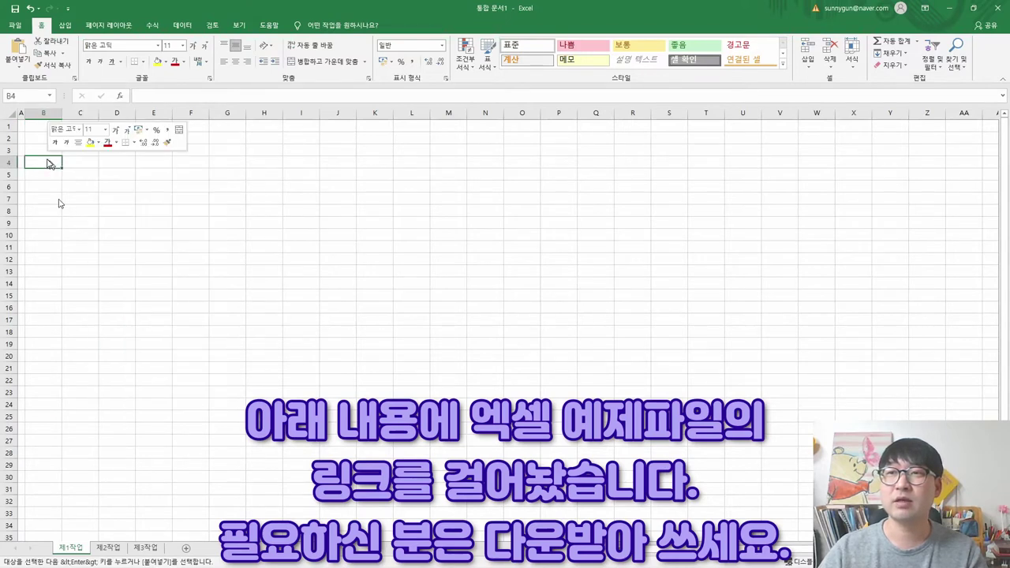
key(Return)
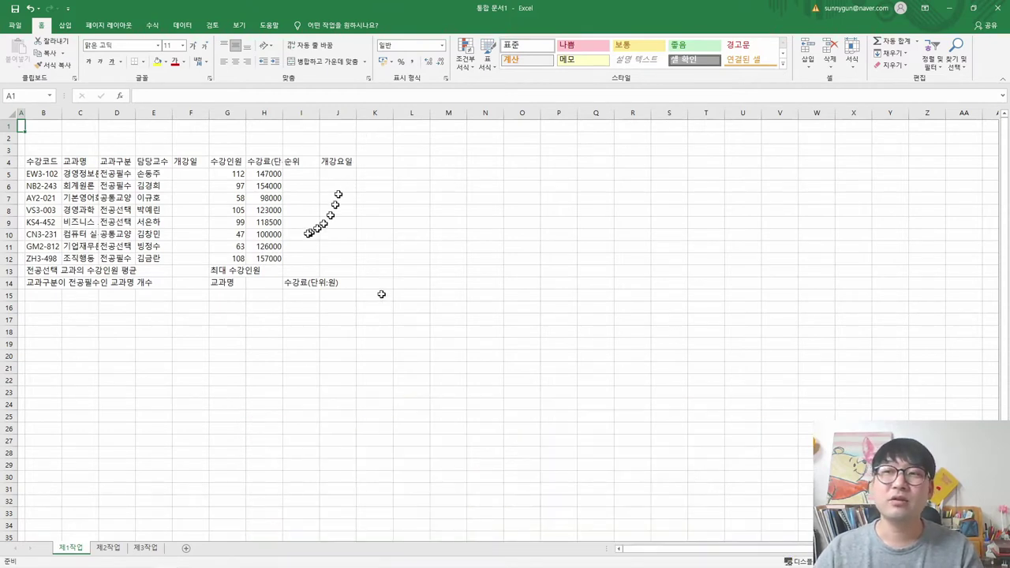
key(alt+Tab)
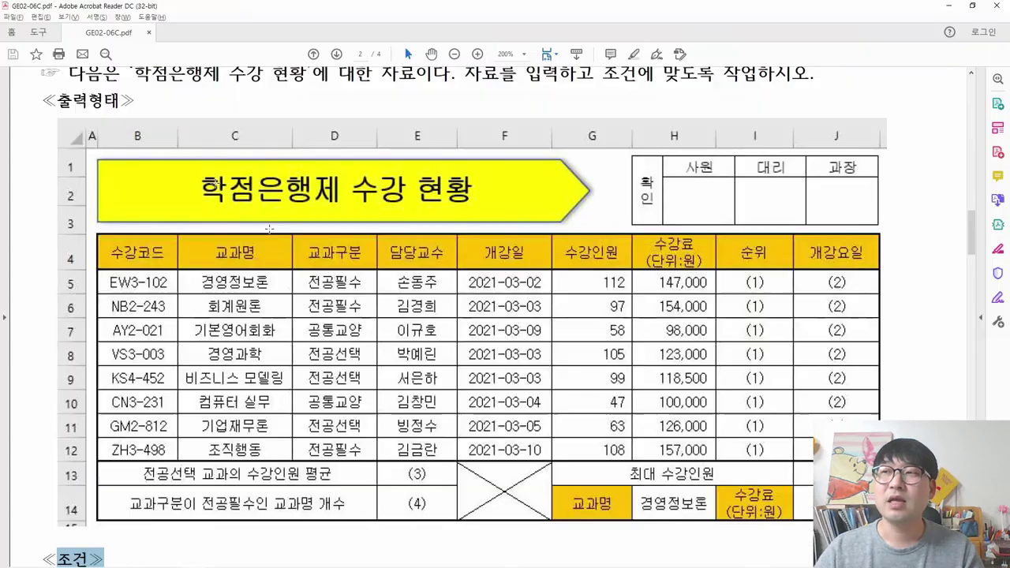
Check the 수강료 header in the exam PDF, switch to Excel, and break H4 into two lines before (단위:원)
drag(639, 239, 700, 266)
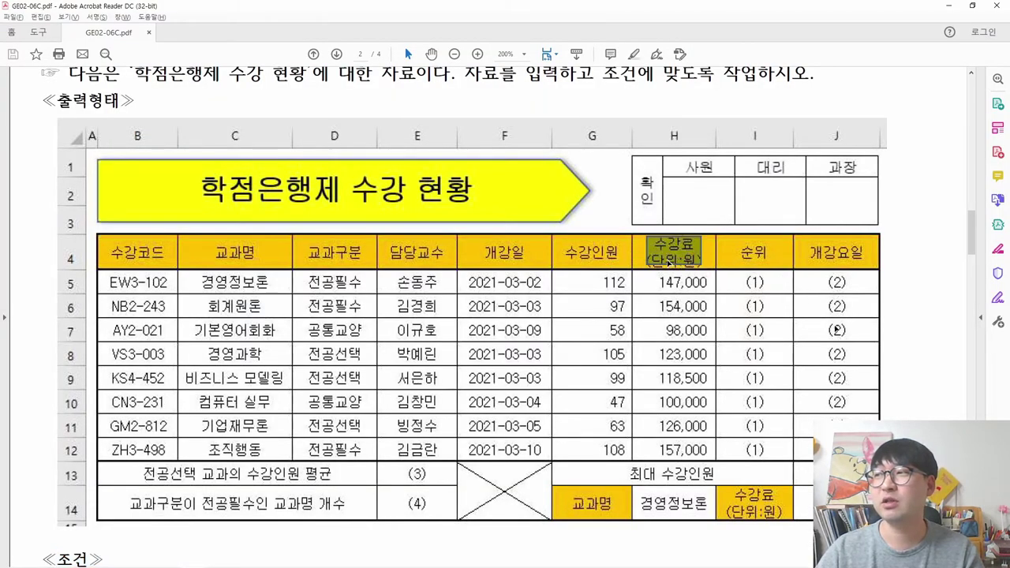
click(670, 262)
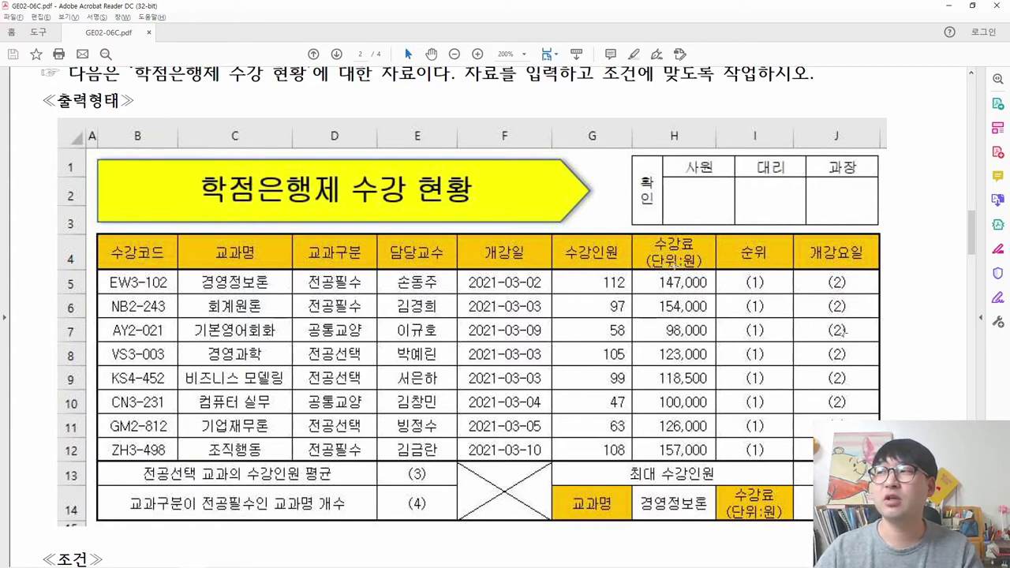
key(alt+Tab)
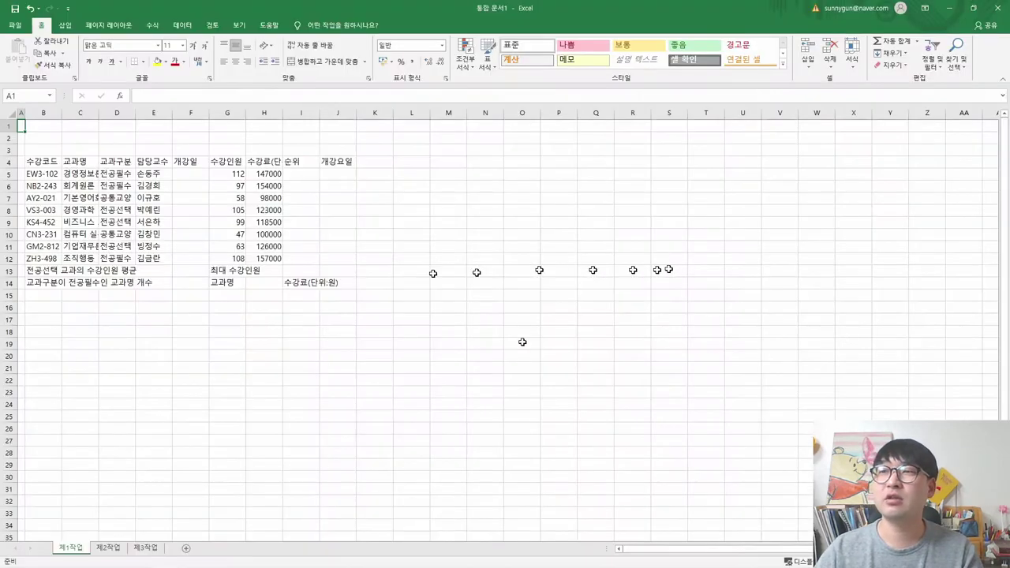
click(264, 163)
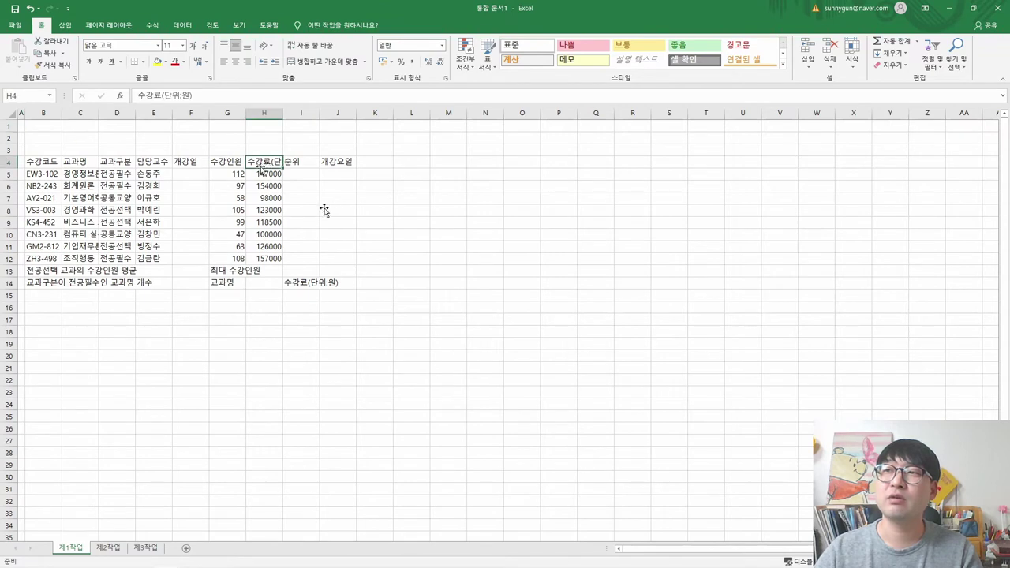
double_click(267, 162)
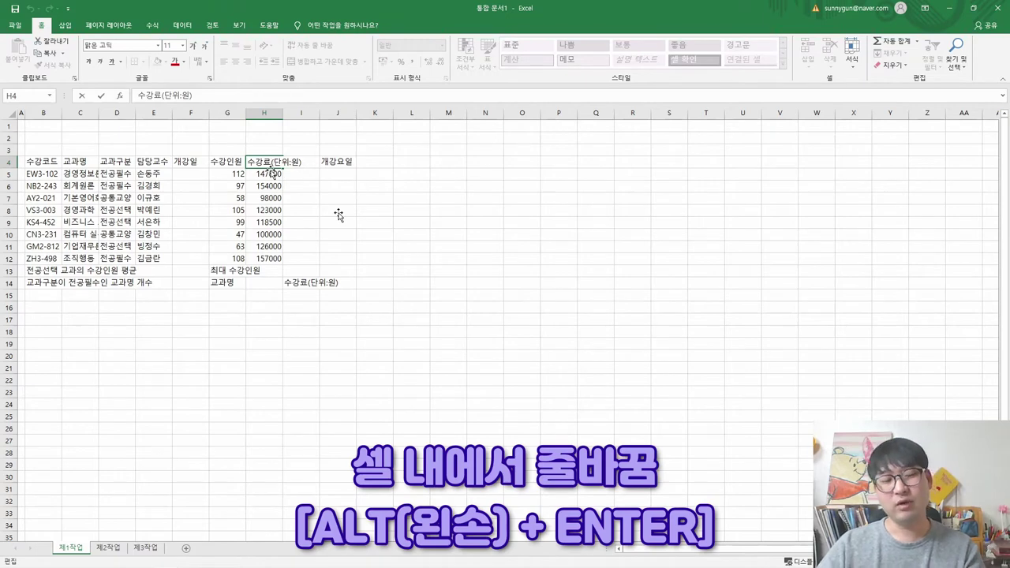
key(alt)
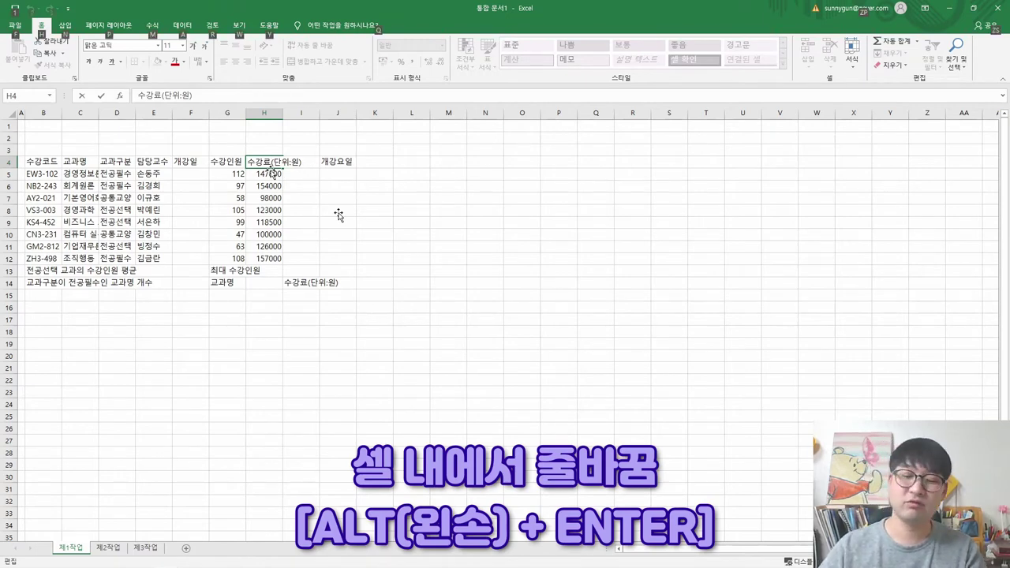
key(alt+Return)
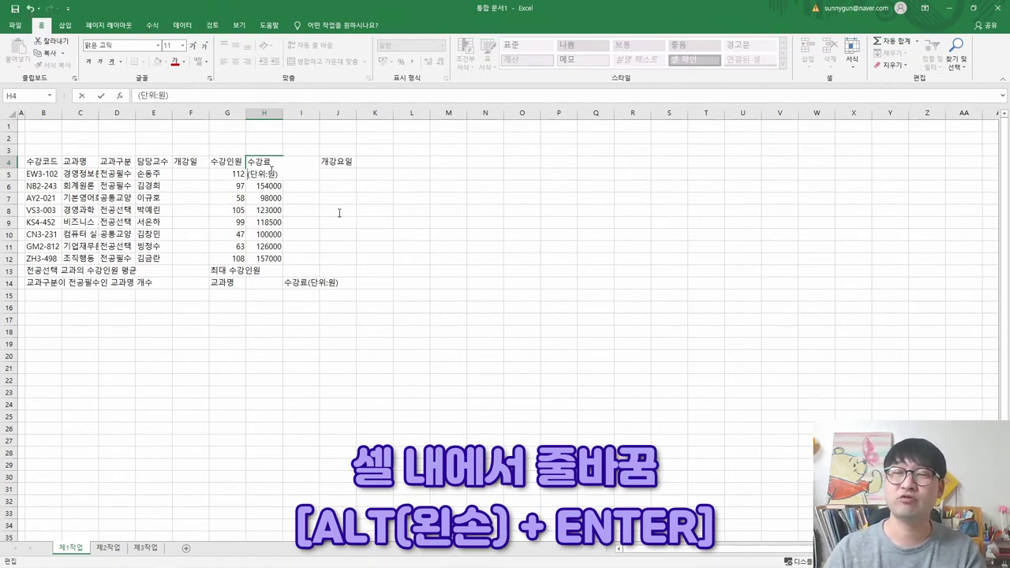
key(Return)
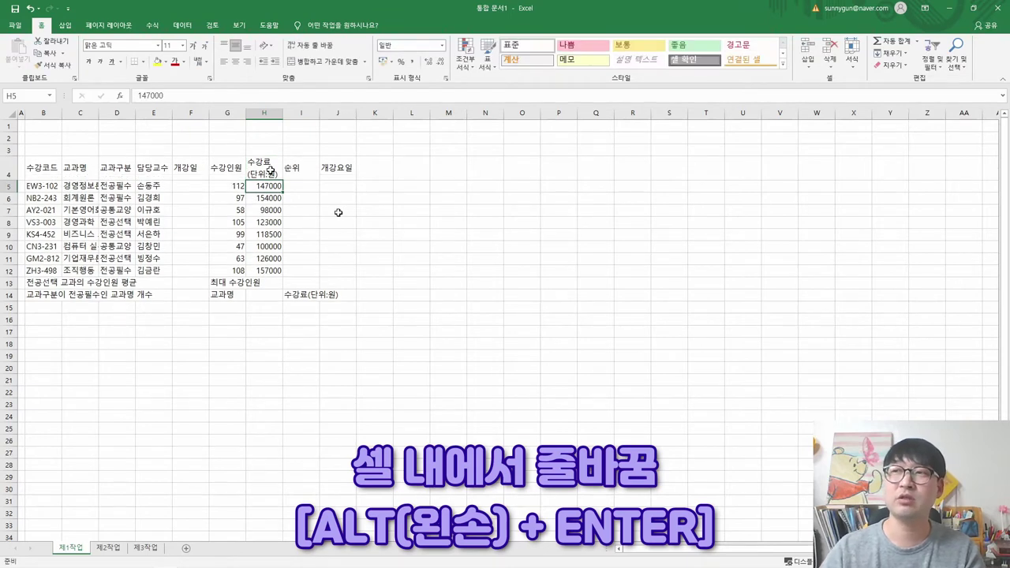
Break the label in I14 into two lines, with 수강료 above (단위:원), matching the H4 header
click(312, 297)
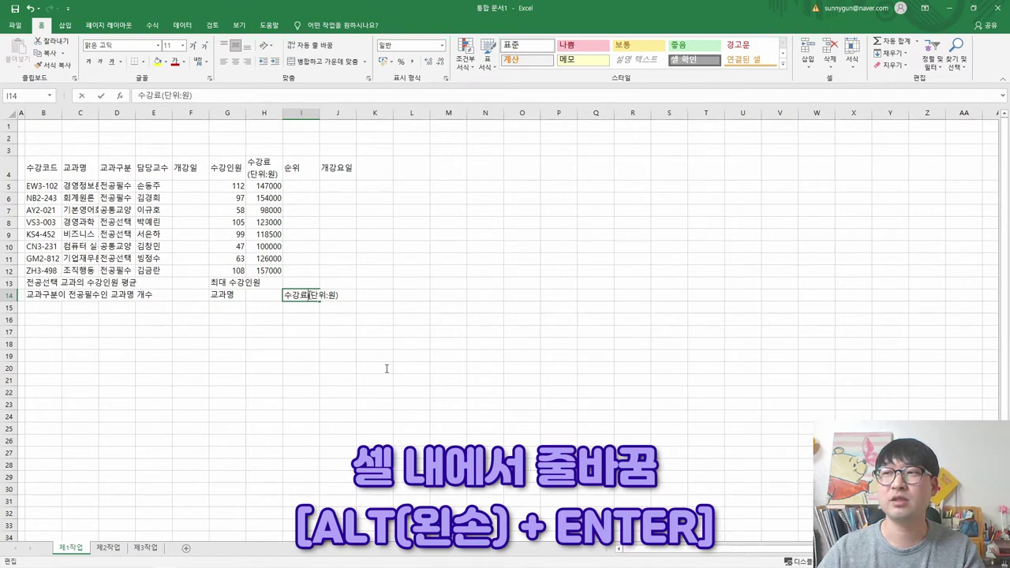
key(F2)
key(alt+Return)
key(Return)
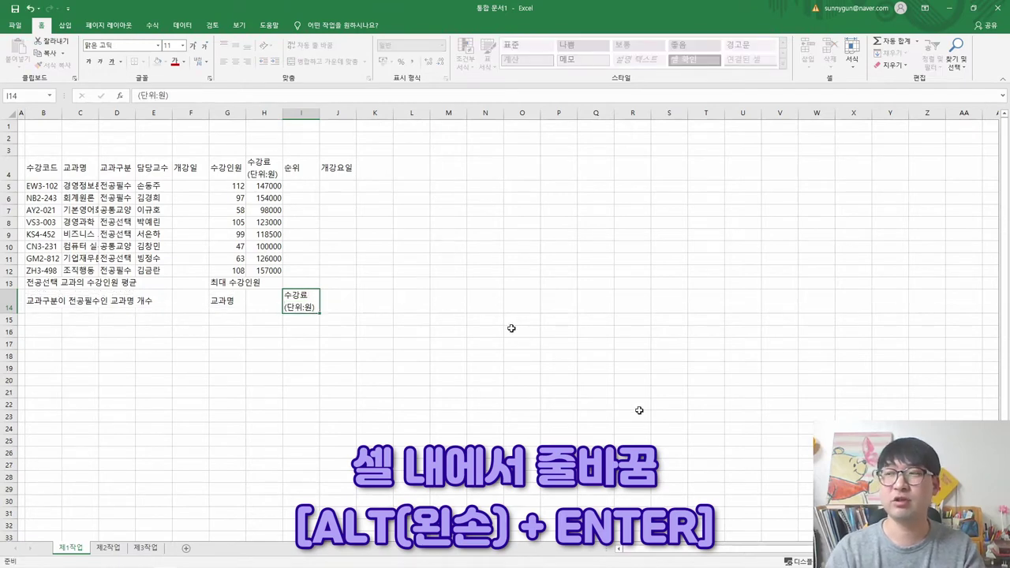
click(273, 169)
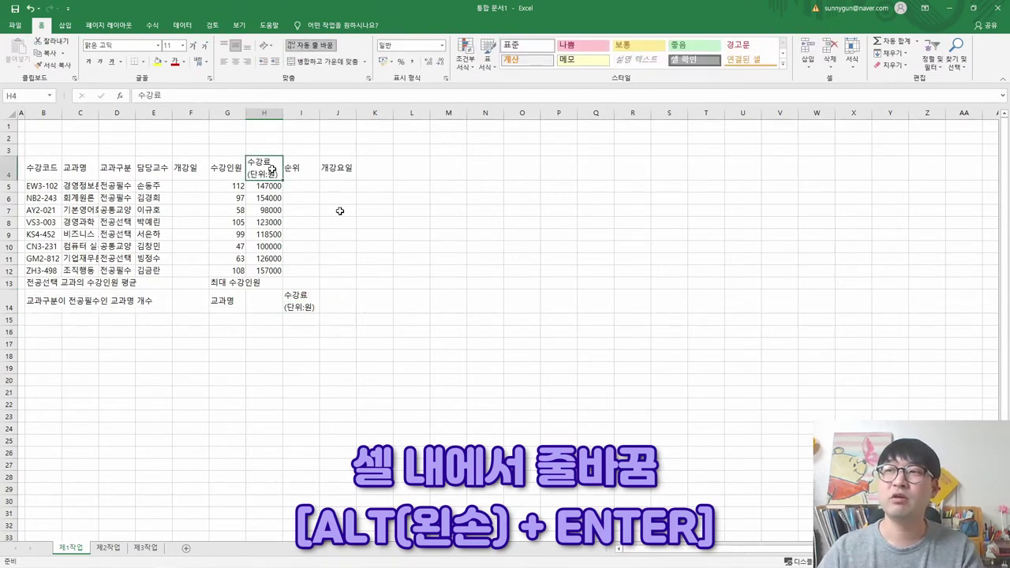
click(306, 295)
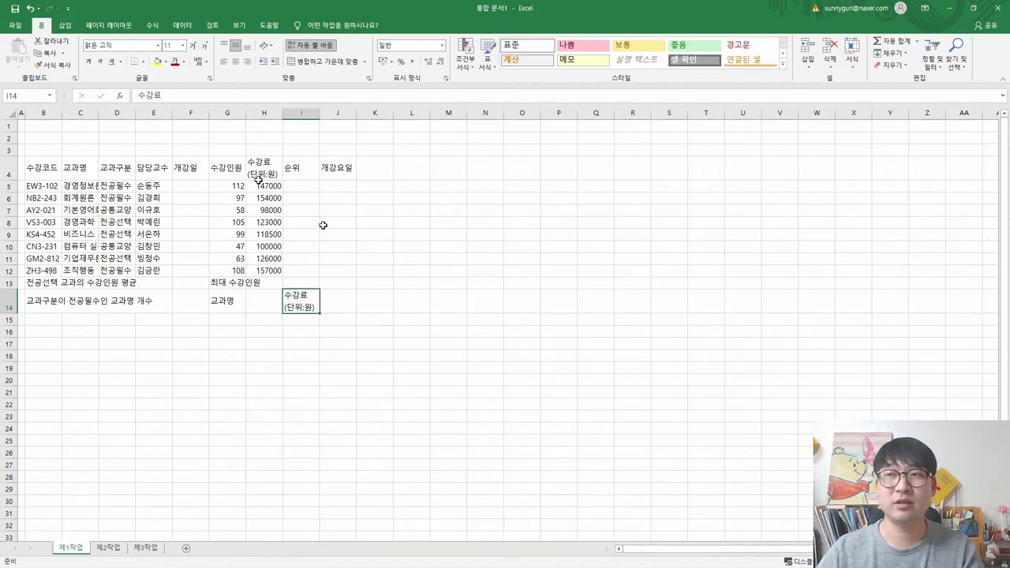
Select F5, examine the 개강일 dates and their year in the exam PDF, and return to Excel
click(198, 186)
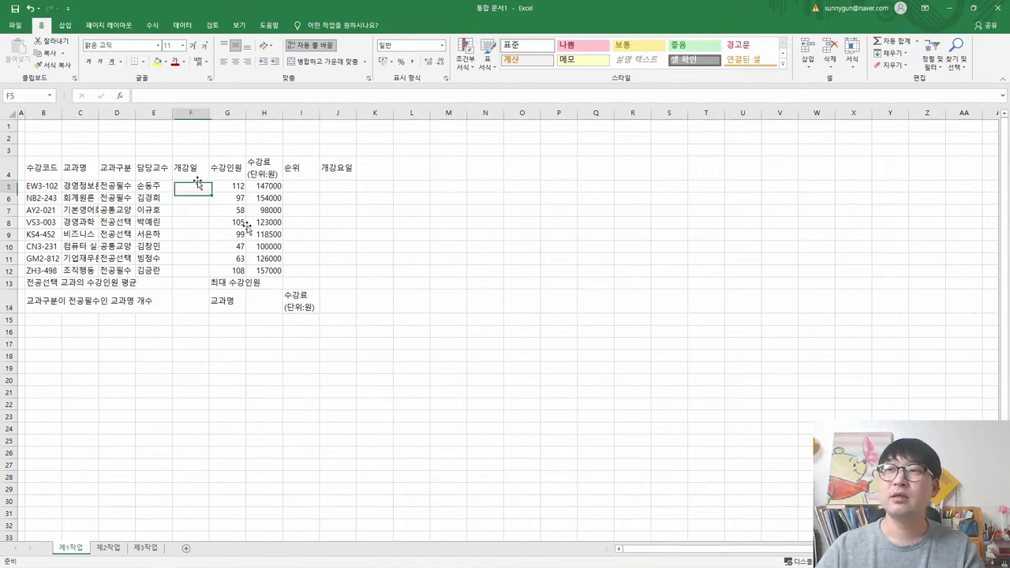
scroll(242, 225, up, 5)
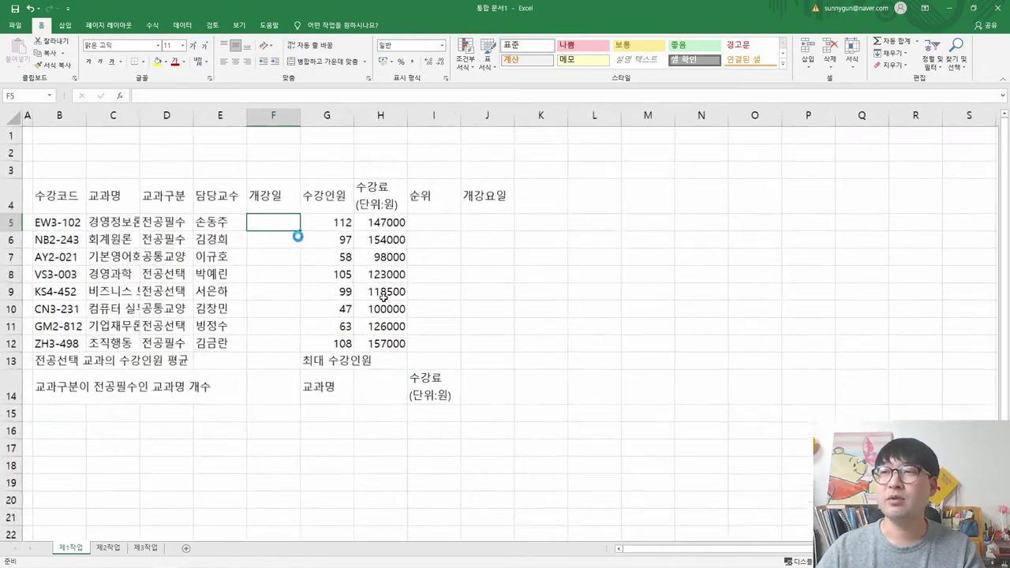
key(alt+Tab)
drag(465, 276, 552, 457)
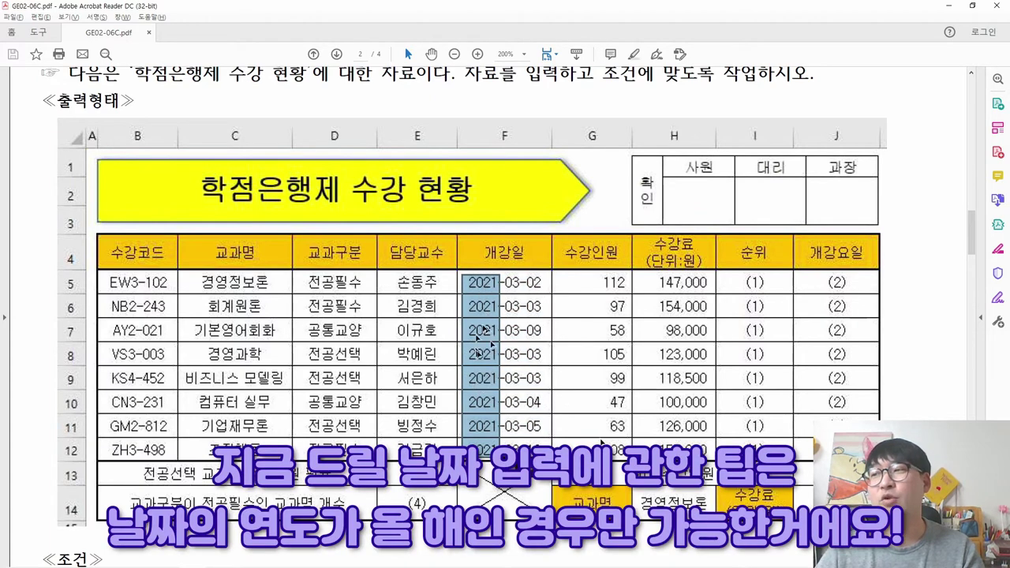
click(511, 319)
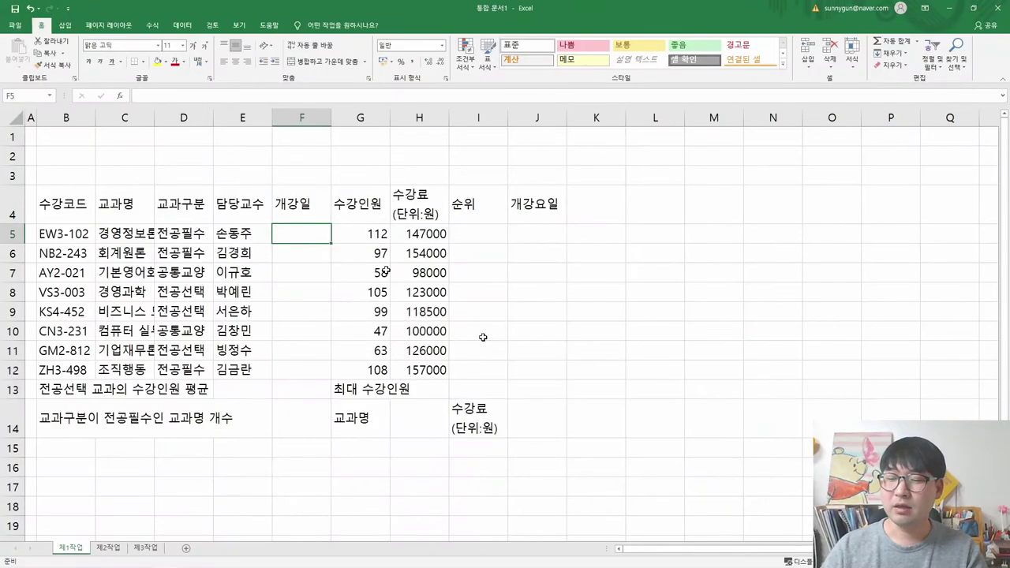
text(2)
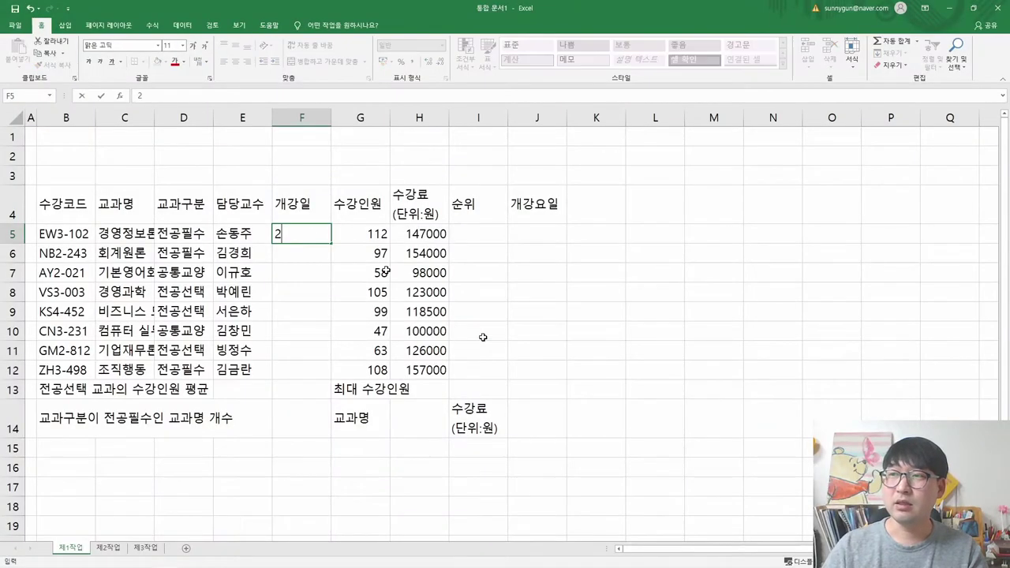
text(021-03-21)
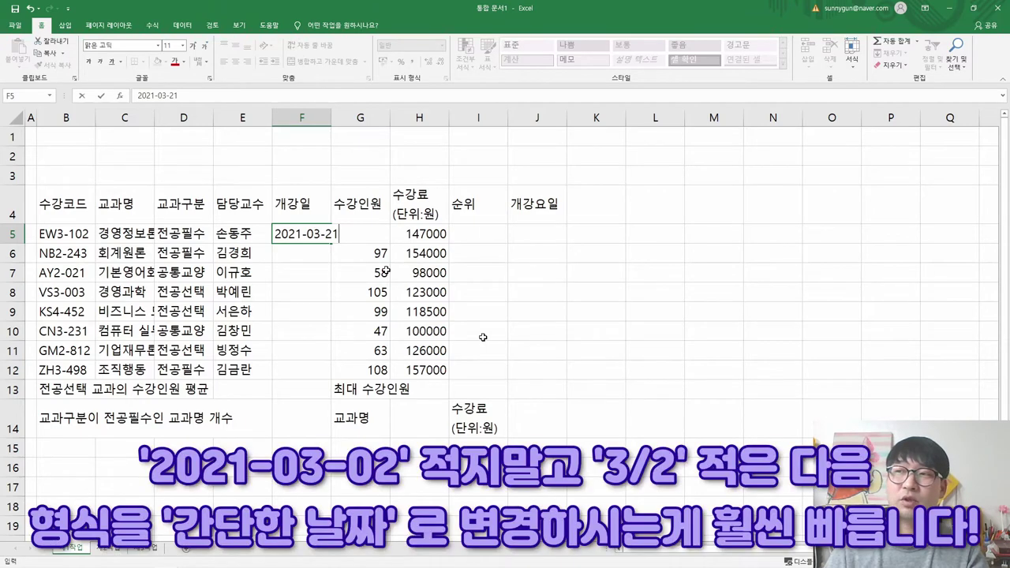
key(Escape)
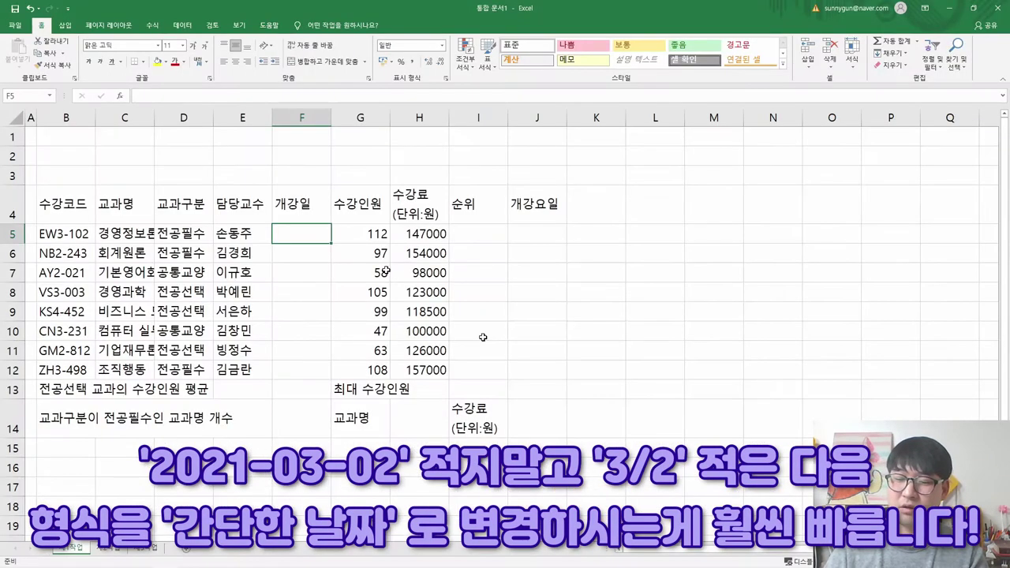
Enter the first three 개강일 dates in F5:F7 in month/day form: 3/2, 3/3 and 3/9
text(3)
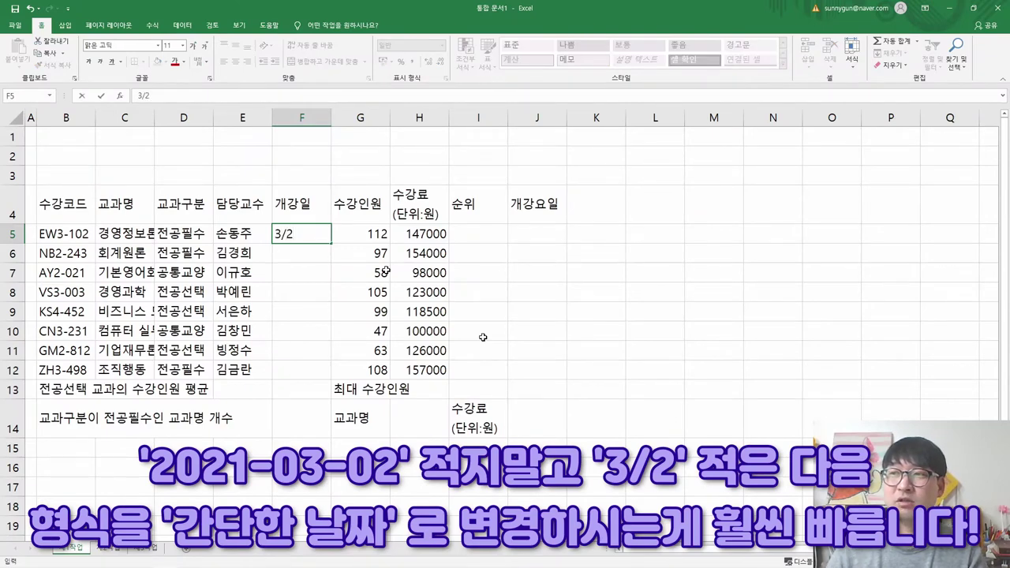
text(/2)
key(Return)
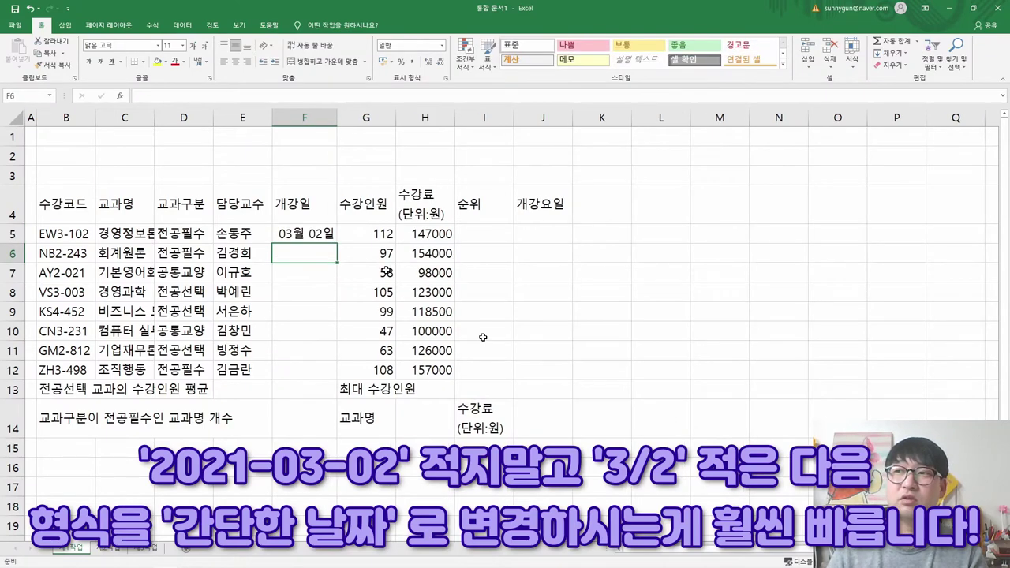
click(310, 236)
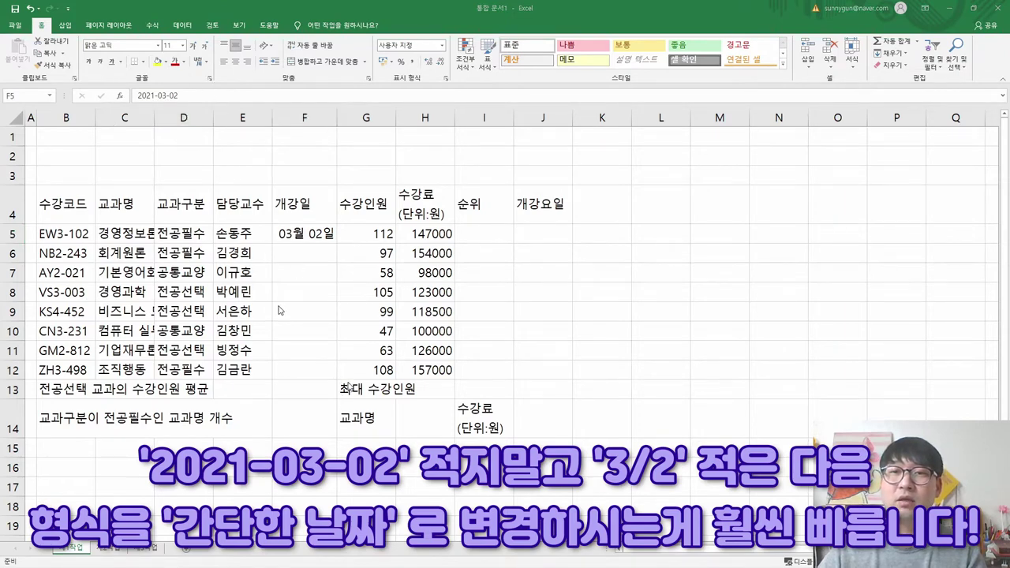
click(290, 253)
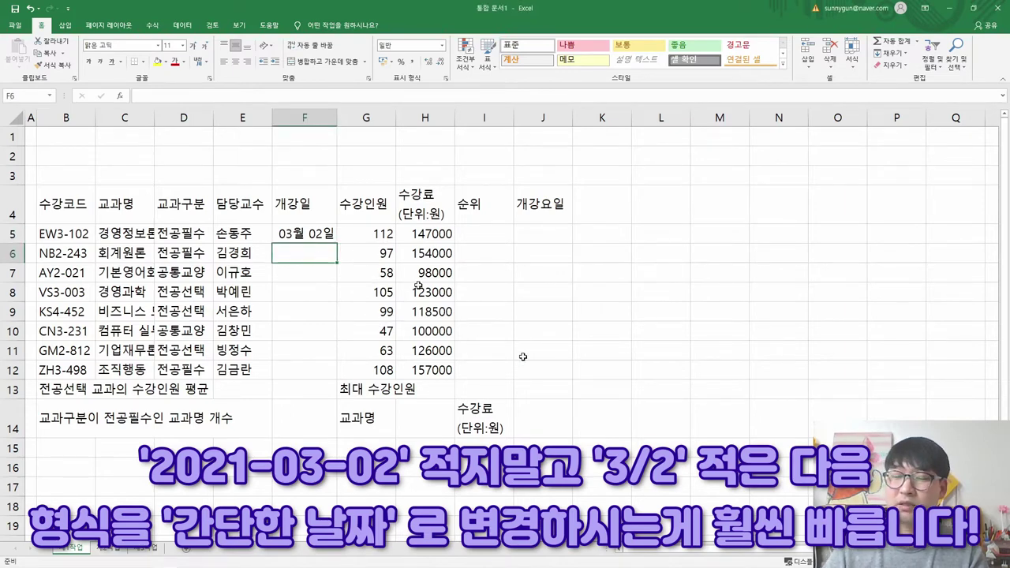
text(3/3)
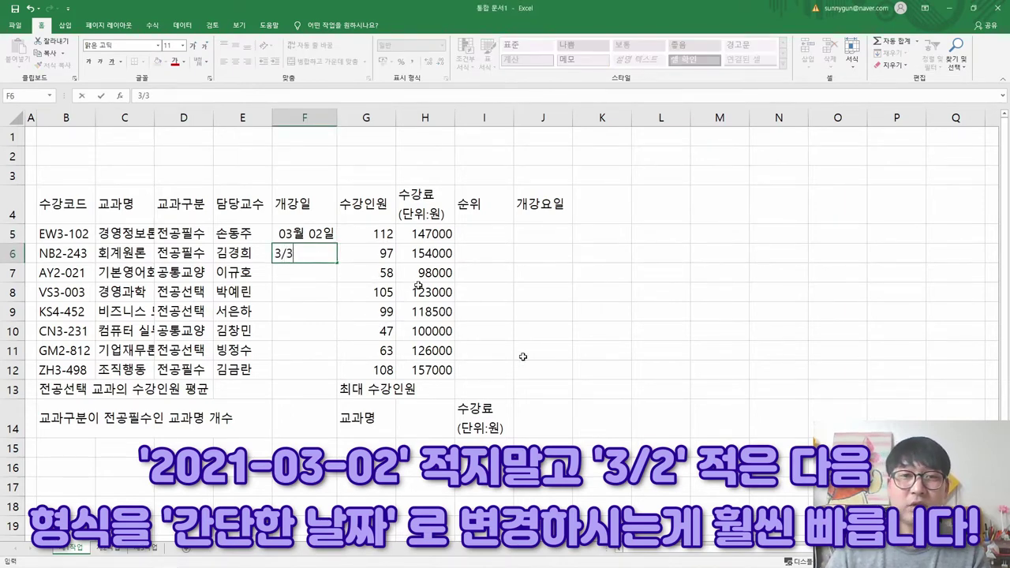
key(Return)
text(3/9)
key(Return)
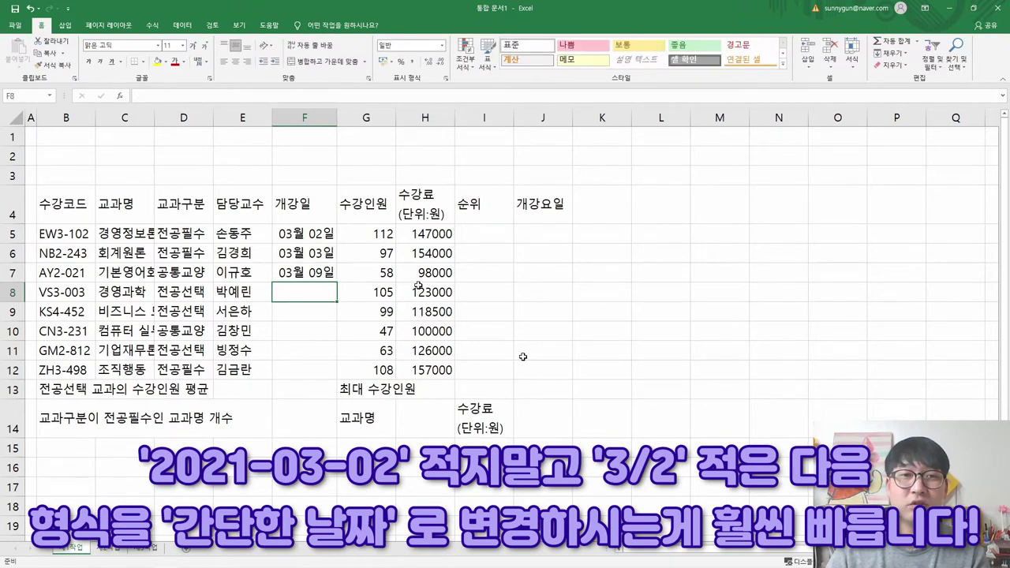
Enter the remaining 개강일 dates in F8:F12 in month/day form: 3/3, 3/3, 3/4, 3/5 and 3/10
text(3/3)
key(Return)
text(3/3)
key(Return)
text(3/47)
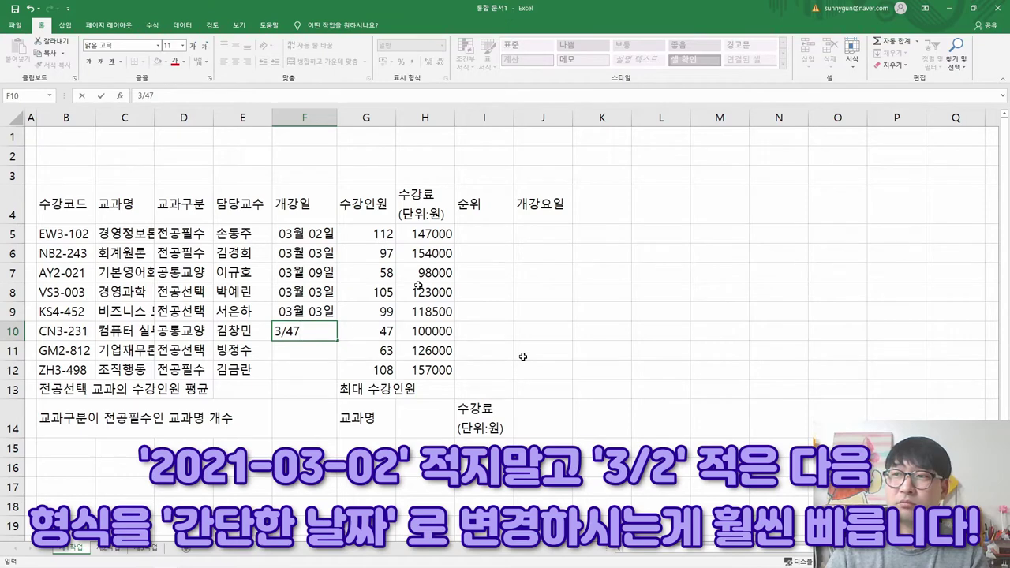
key(BackSpace)
key(Return)
text(3/)
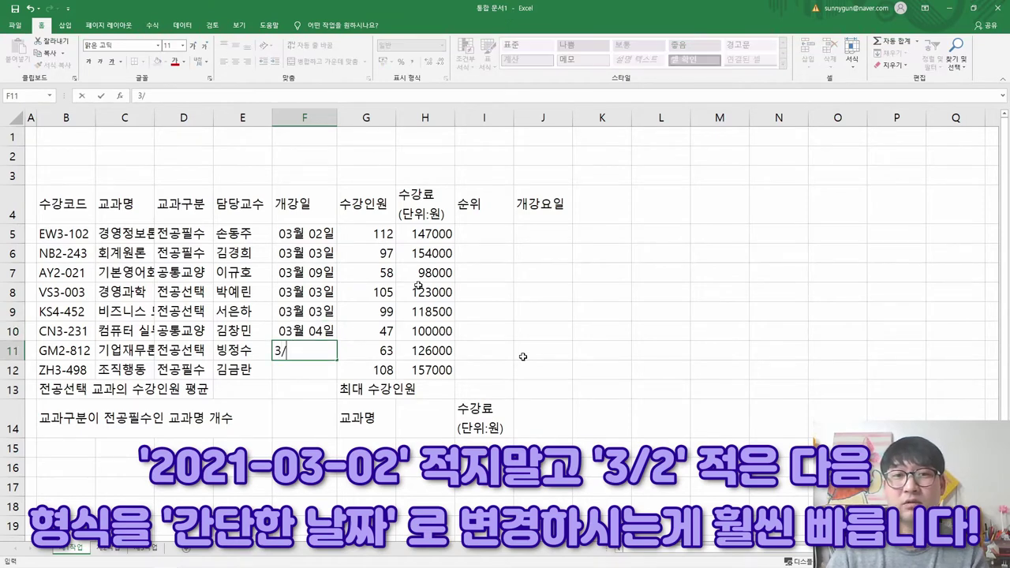
text(5)
key(Return)
text(3/410)
key(BackSpace)
key(BackSpace)
key(BackSpace)
text(10)
key(Return)
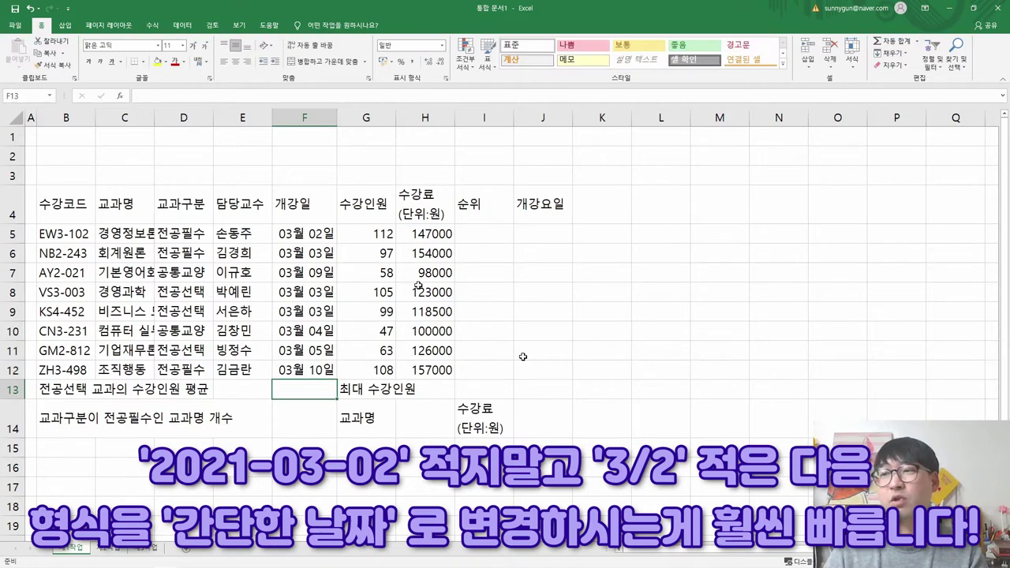
Format the 개강일 dates in F5:F12 with the 간단한 날짜 (short date) number format
drag(311, 235, 314, 370)
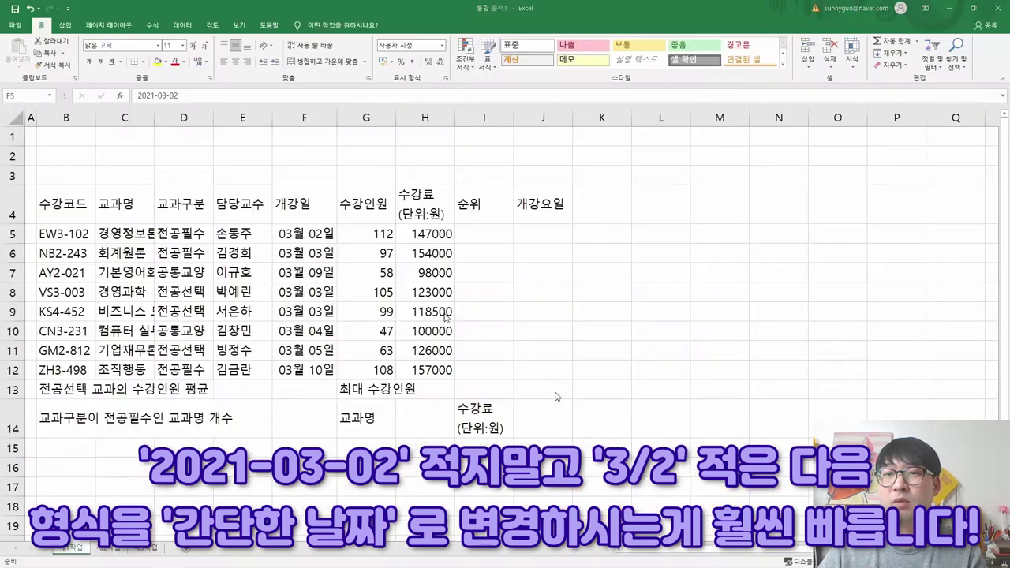
key(ctrl+shift+Down)
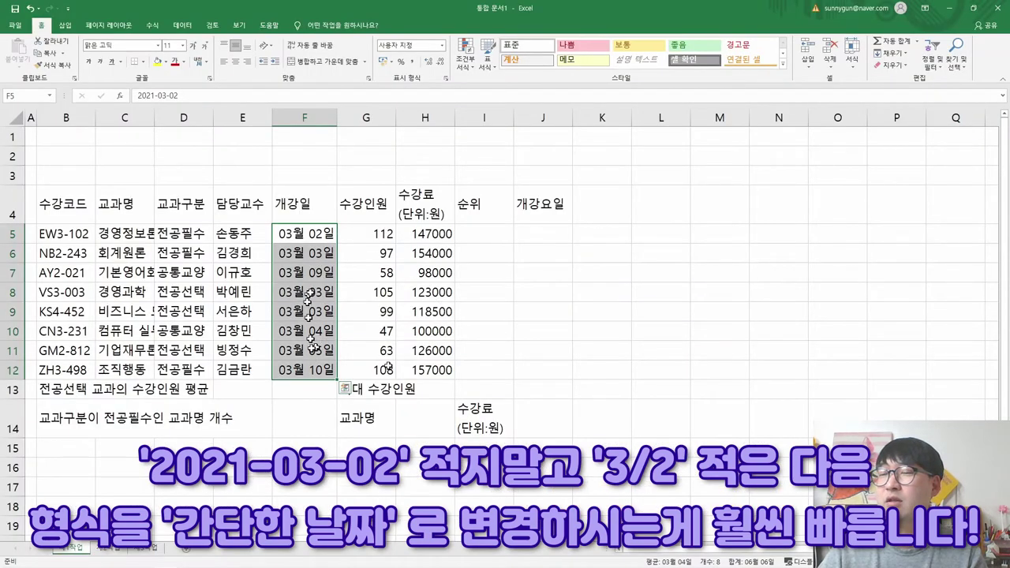
click(442, 47)
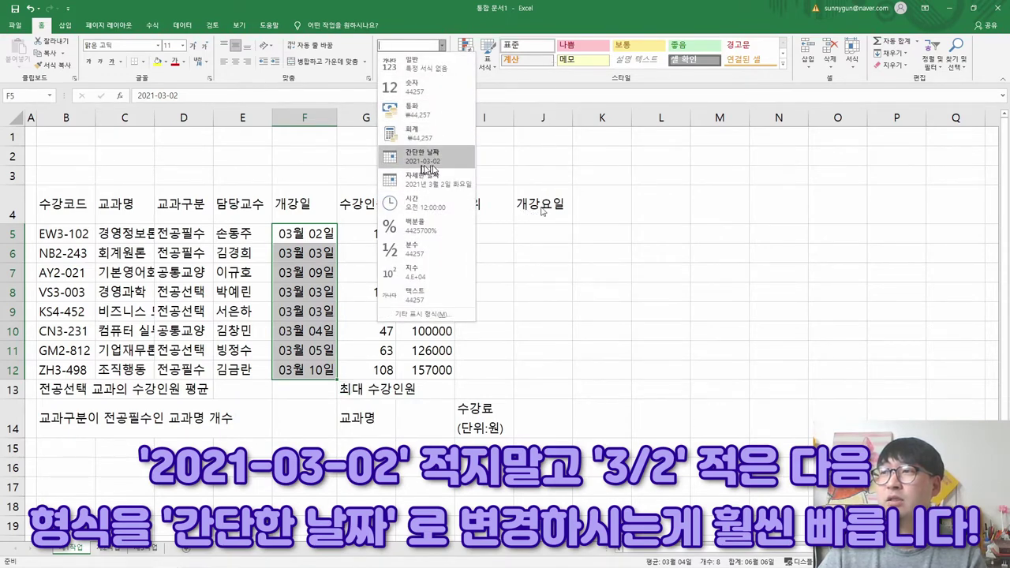
click(430, 164)
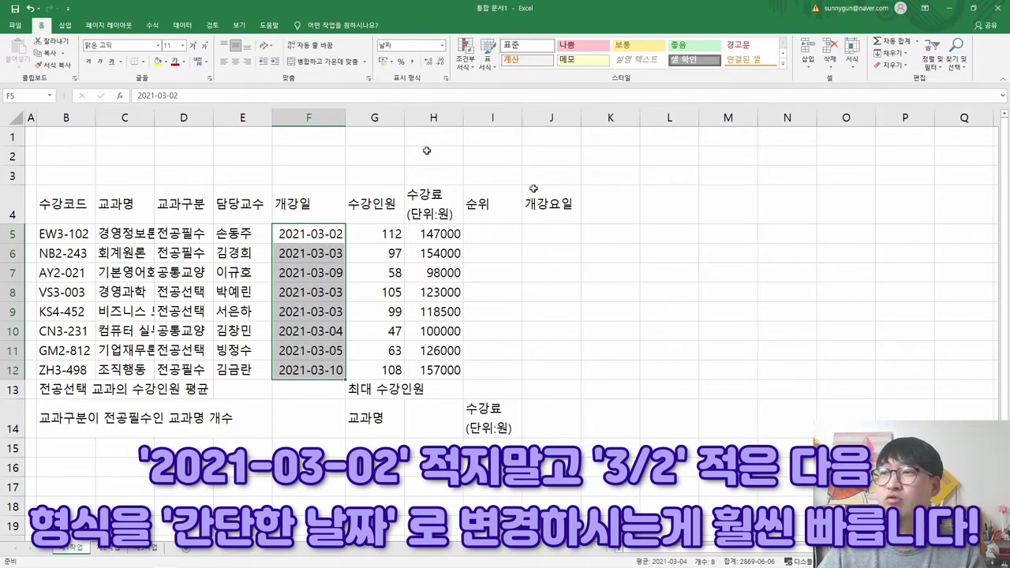
key(alt+Tab)
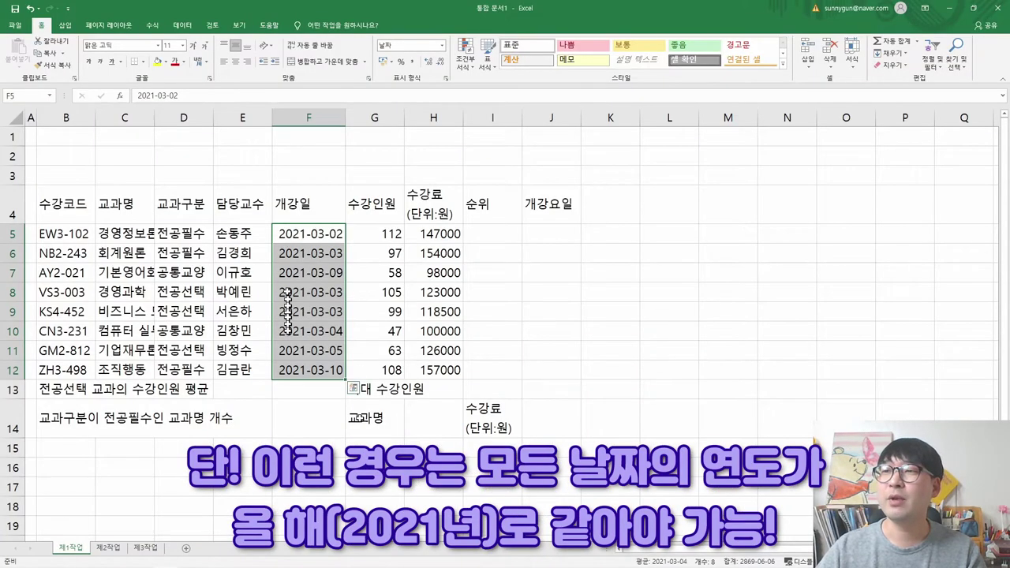
click(331, 270)
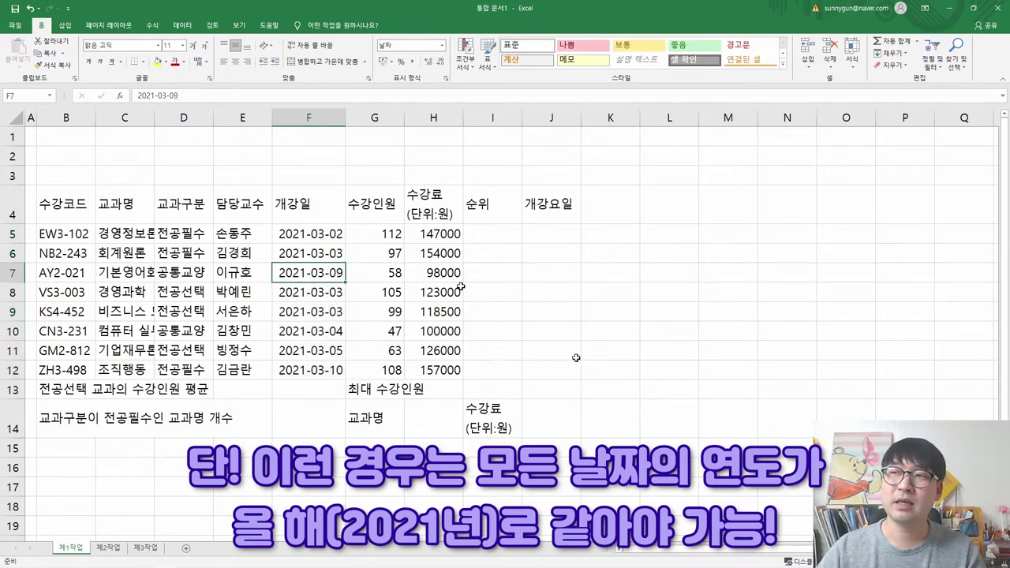
click(282, 231)
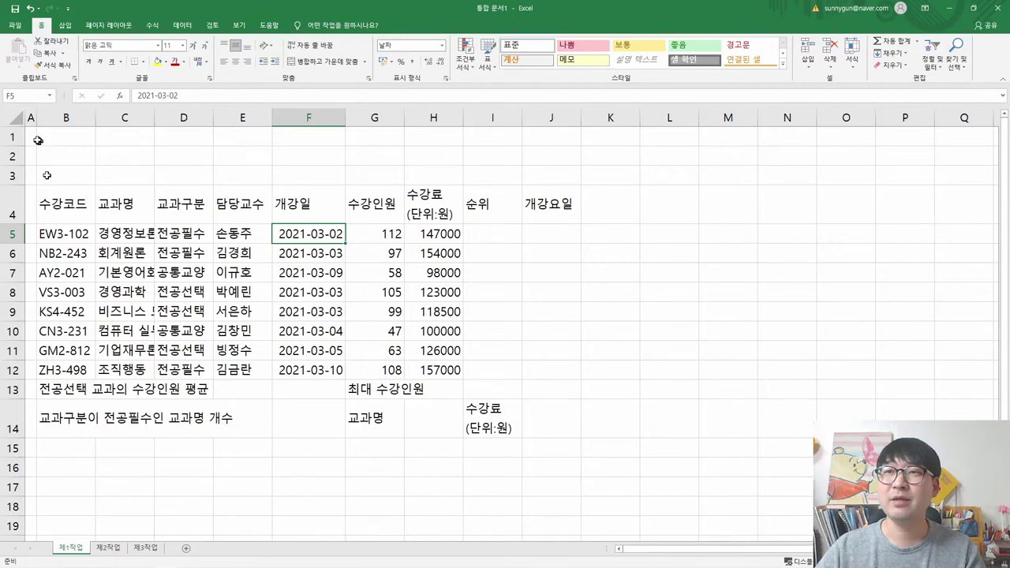
Check the row layout in the exam PDF and set the height of all rows on the Excel sheet to 20
key(alt+Tab)
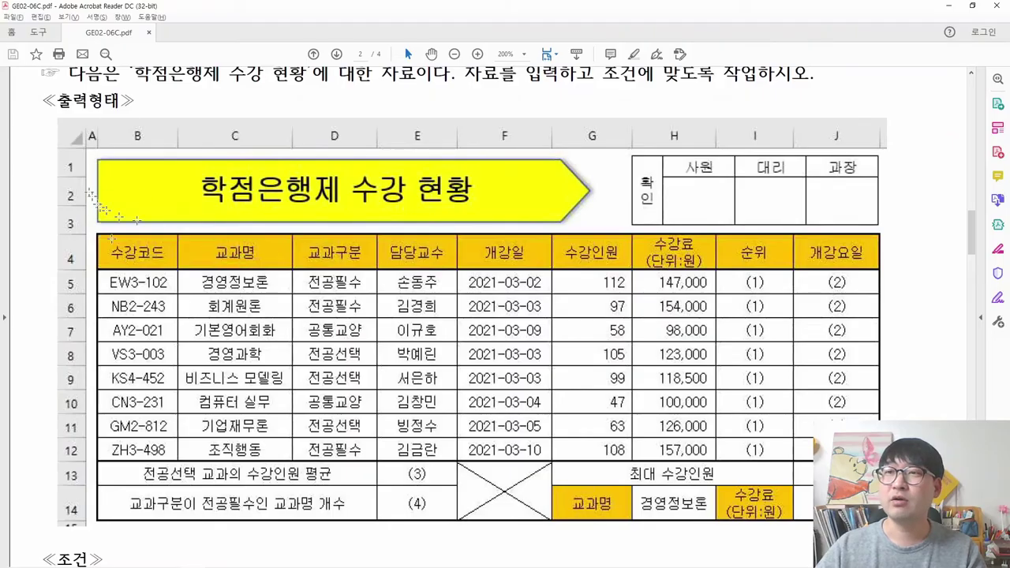
drag(60, 154, 85, 510)
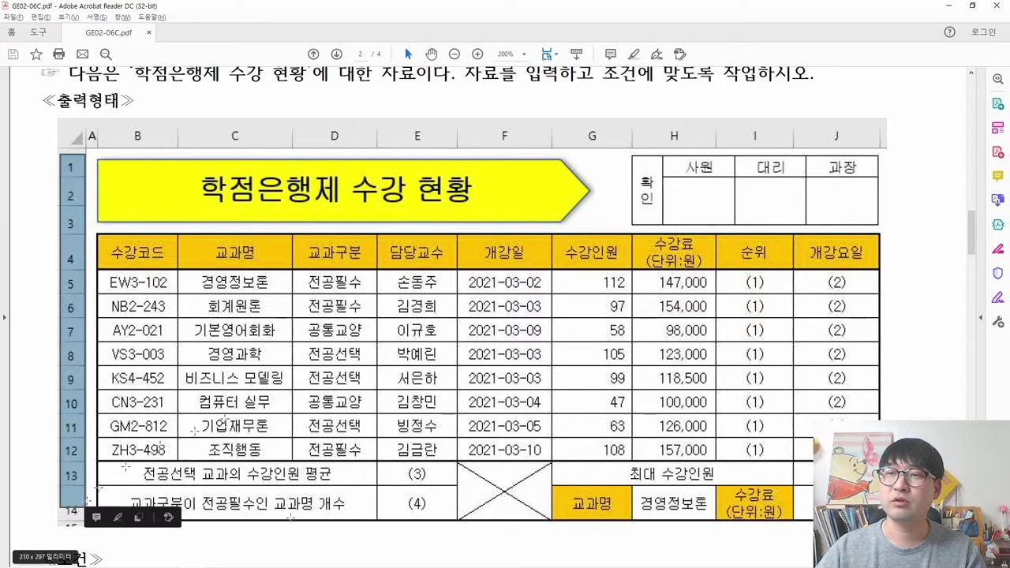
key(alt+Tab)
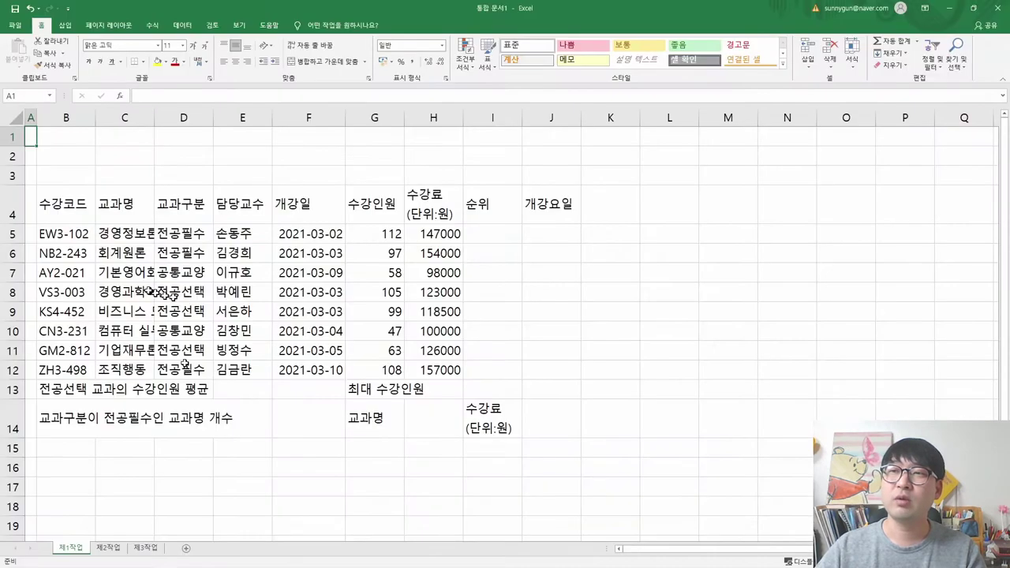
click(9, 117)
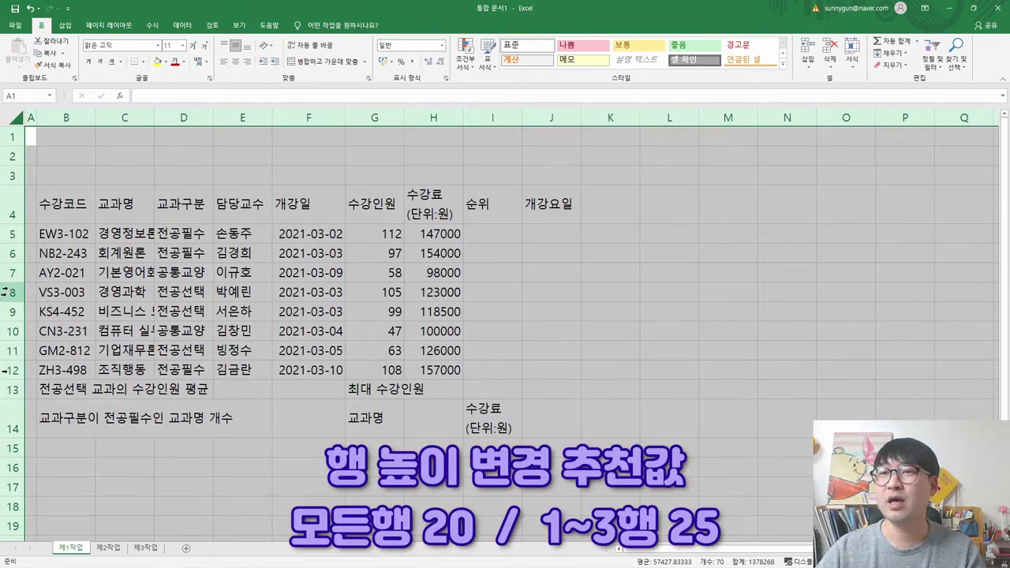
right_click(12, 201)
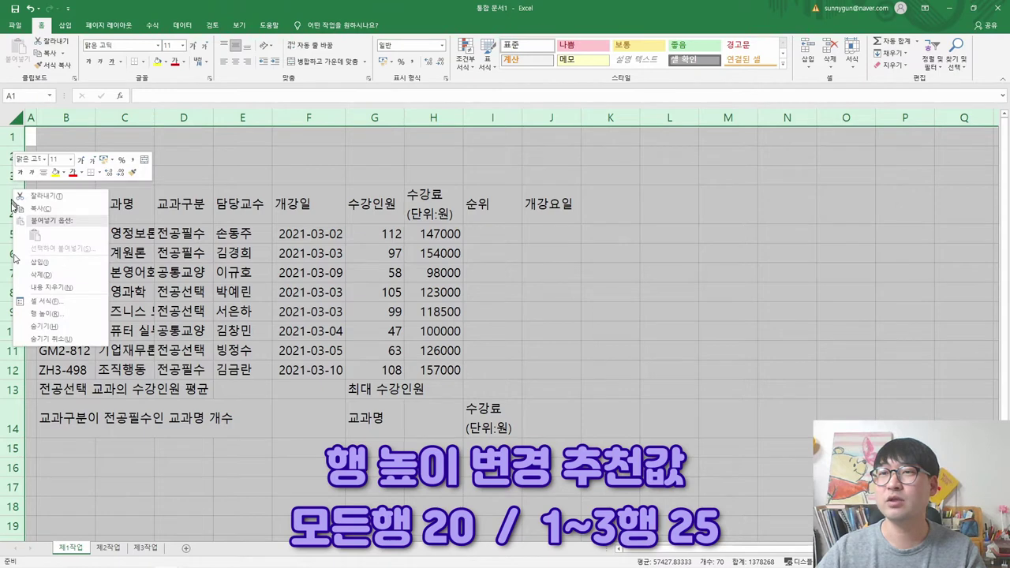
click(44, 314)
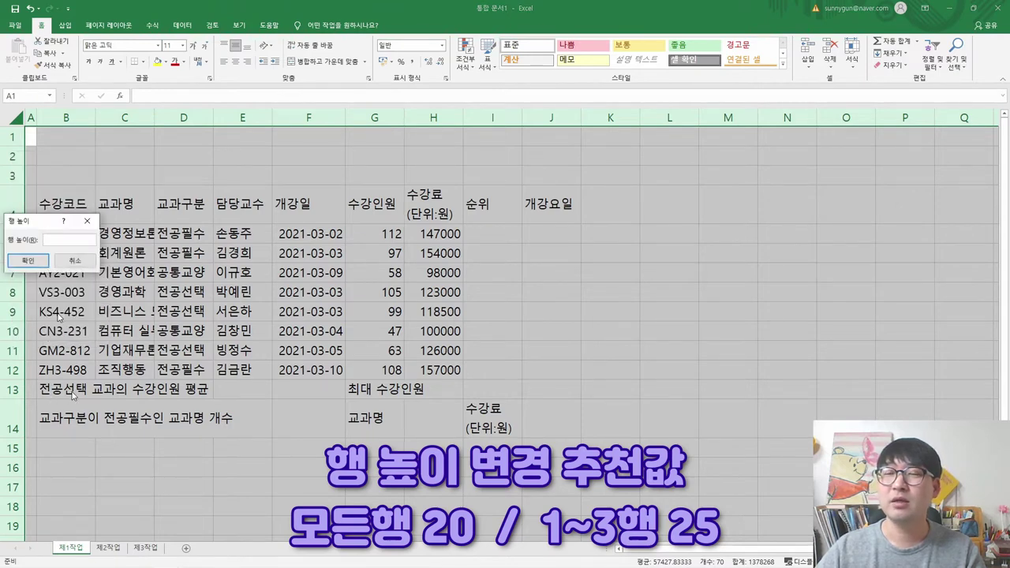
key(Return)
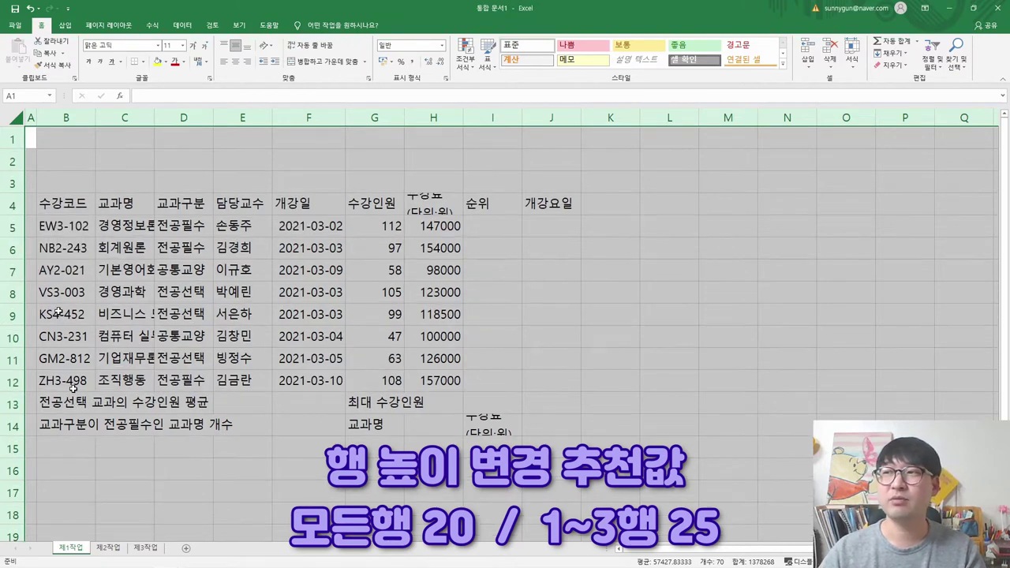
click(70, 248)
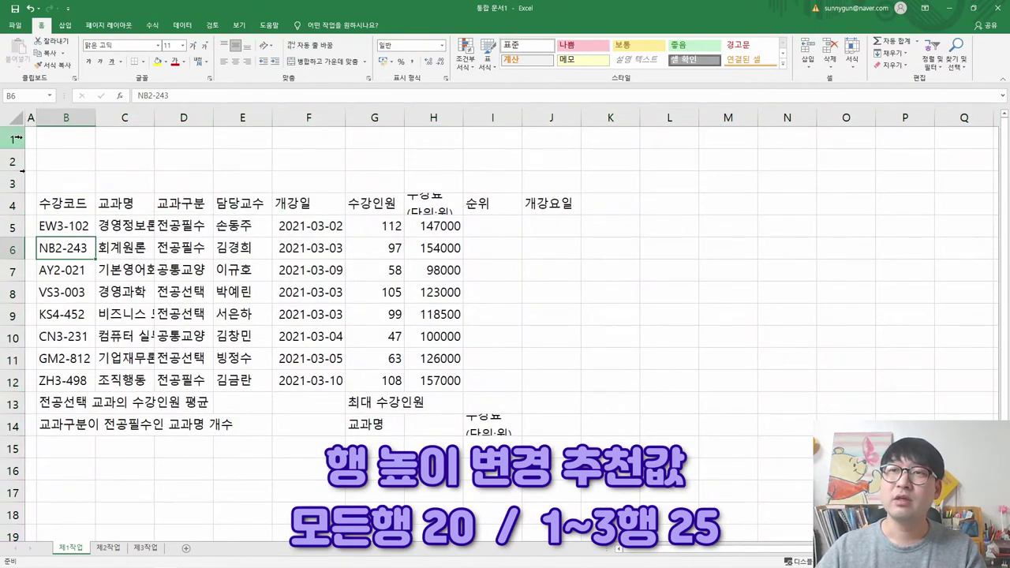
Compare the title rows with the other rows in the exam PDF and set the height of rows 1 to 3 in Excel to 25
drag(13, 140, 14, 184)
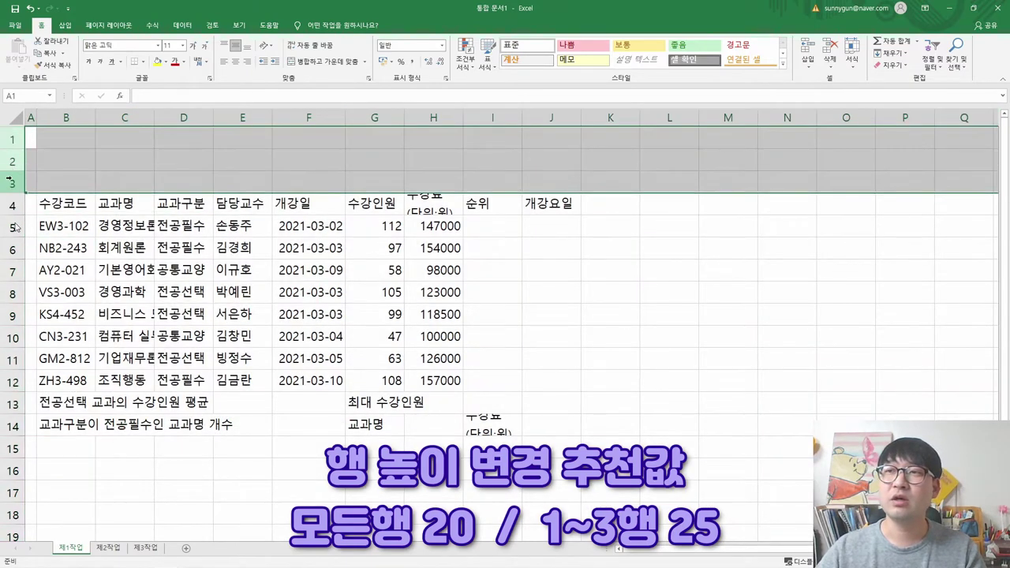
key(alt+Tab)
drag(112, 153, 193, 206)
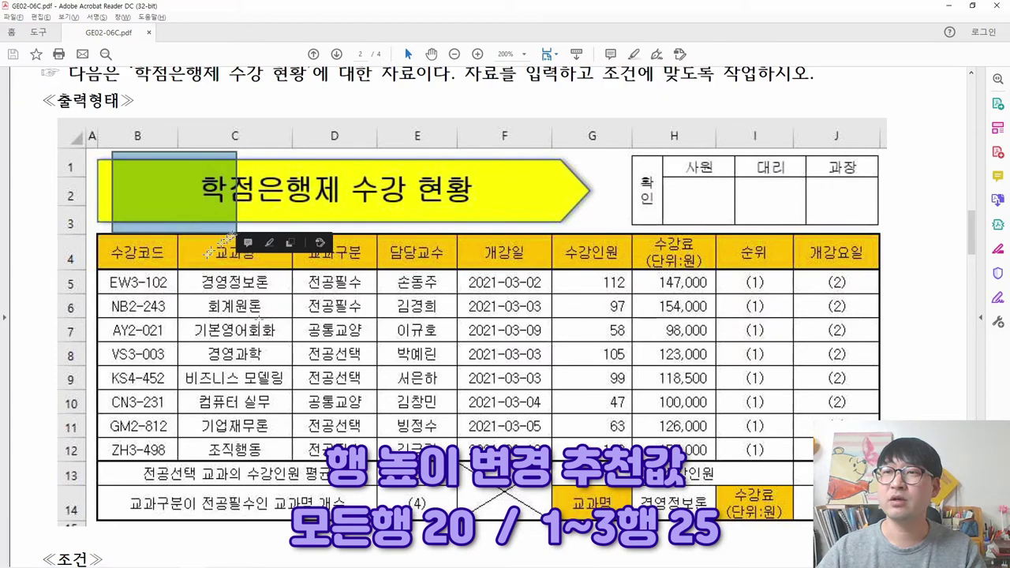
drag(66, 296, 82, 361)
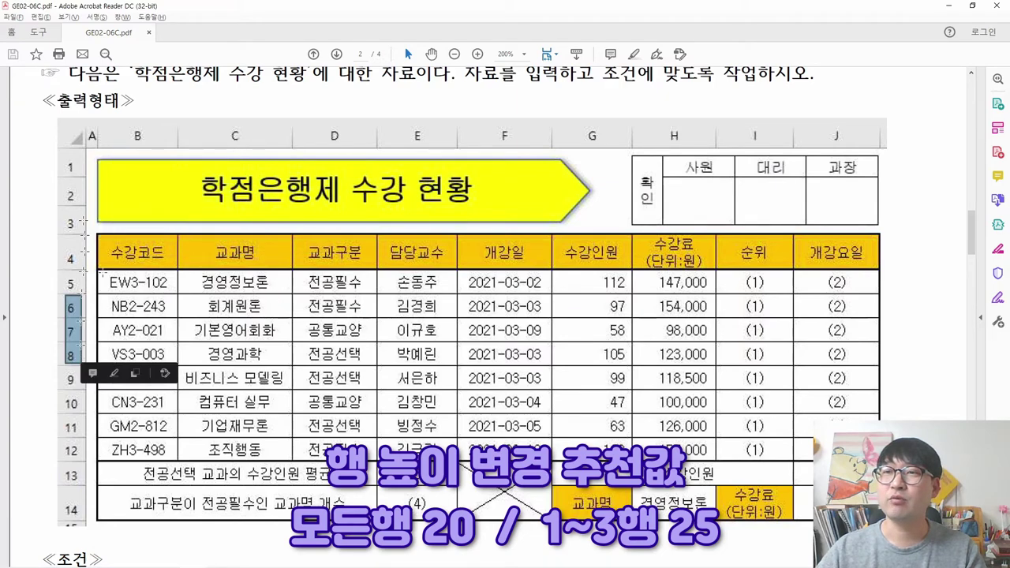
drag(67, 158, 174, 237)
click(156, 305)
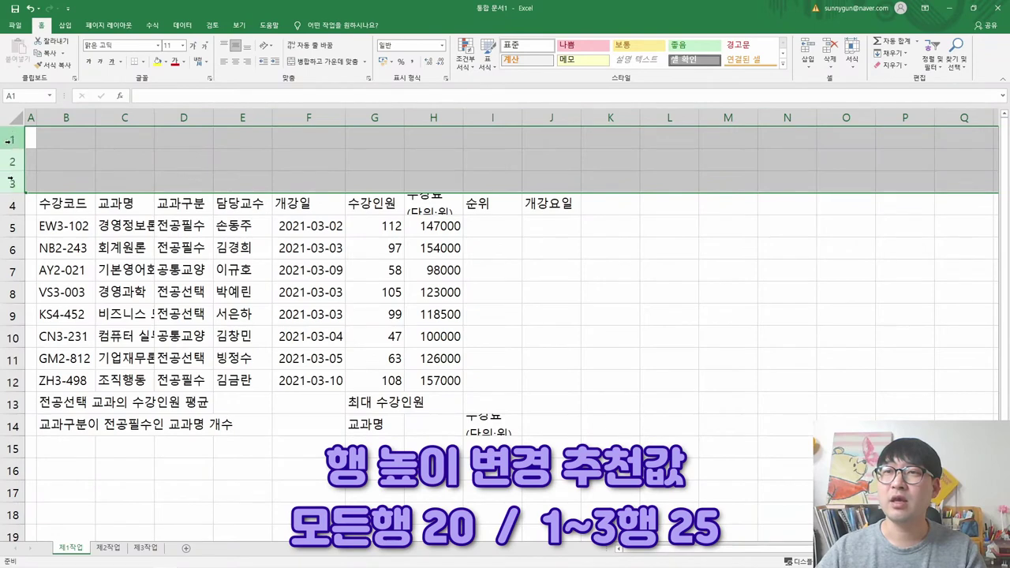
drag(9, 139, 9, 183)
right_click(13, 161)
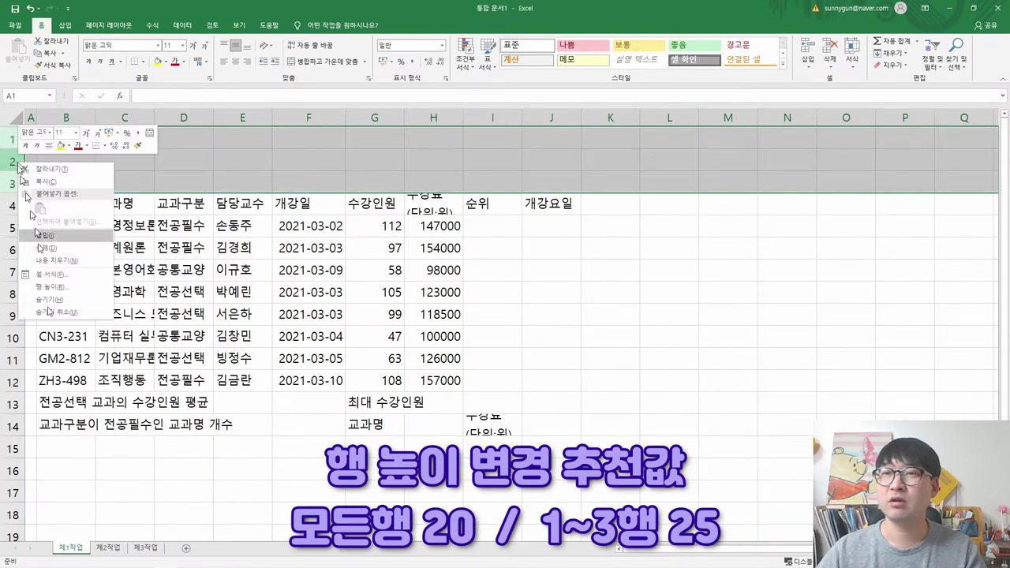
click(50, 289)
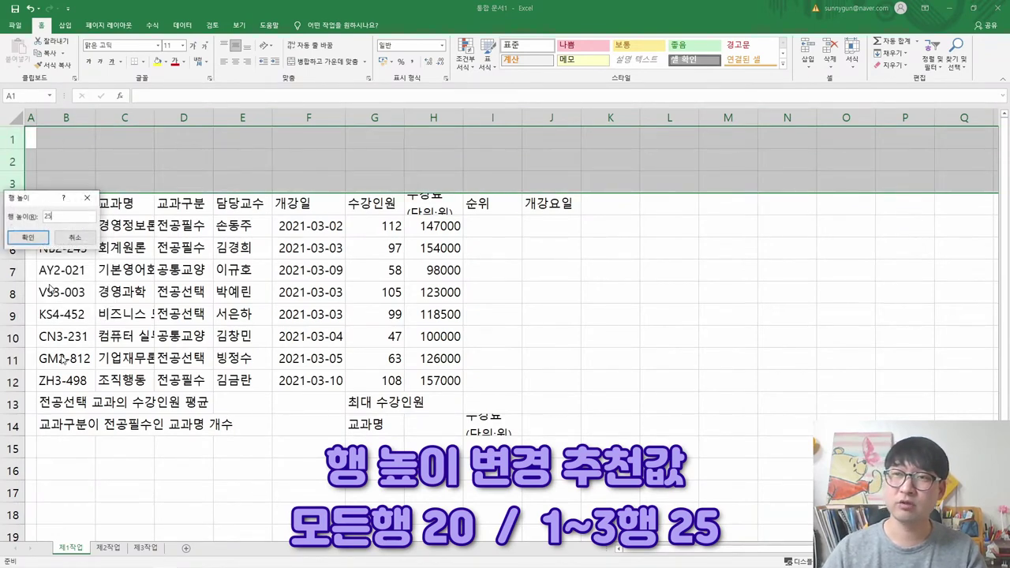
key(Return)
click(141, 269)
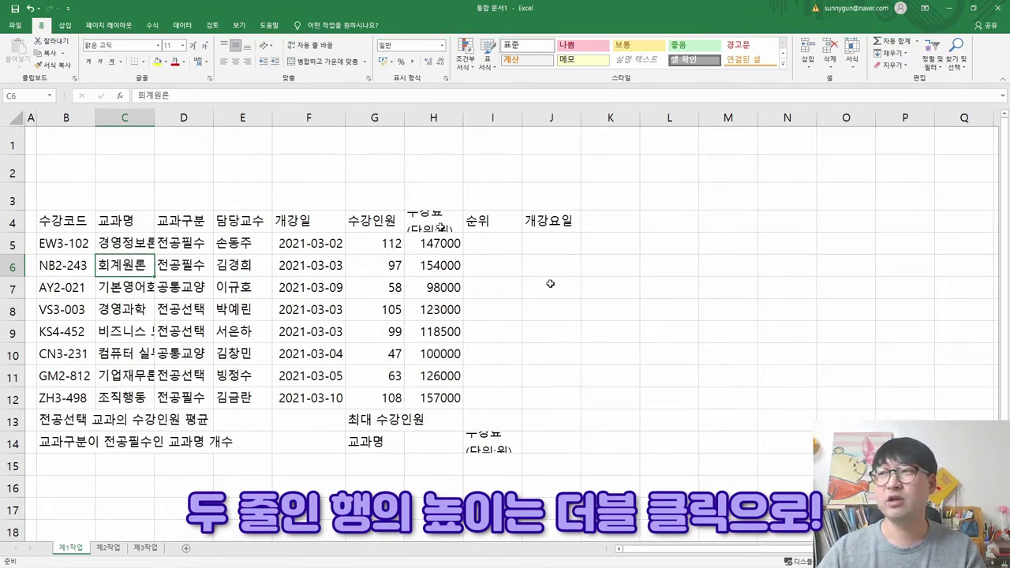
Autofit the heights of rows 4 and 14 to their two-line 수강료 (단위:원) text
click(440, 227)
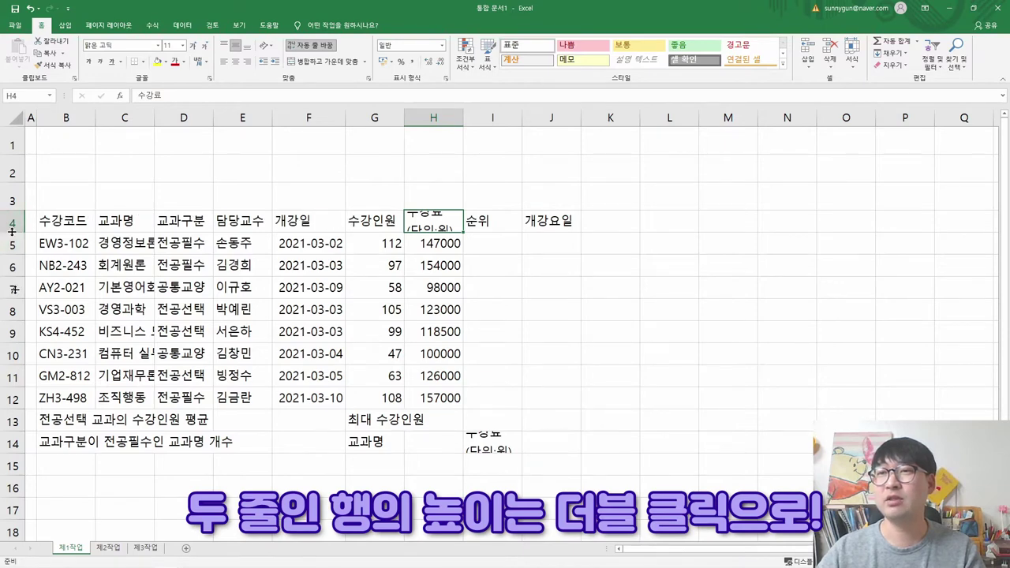
drag(12, 231, 8, 294)
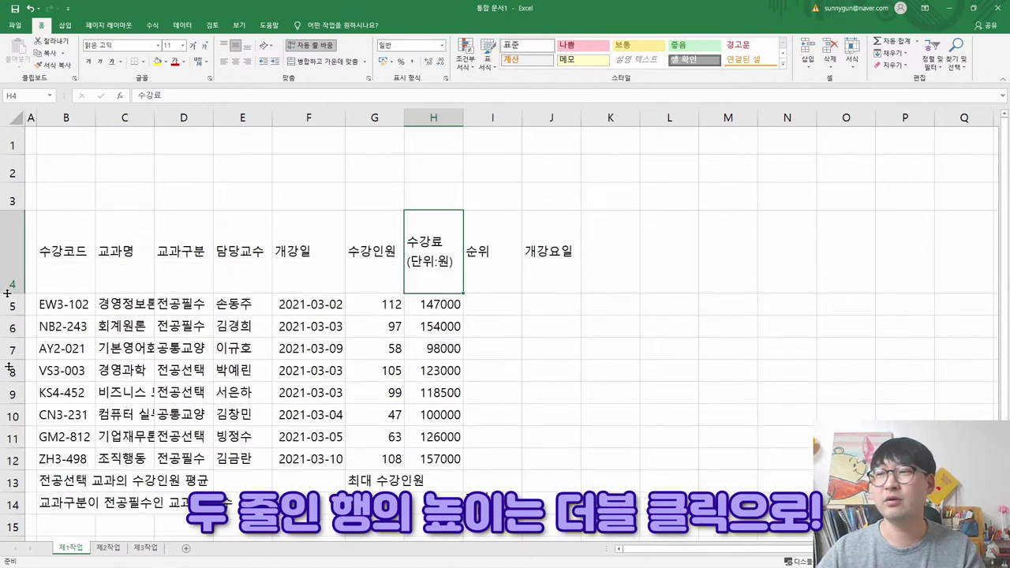
drag(7, 294, 11, 266)
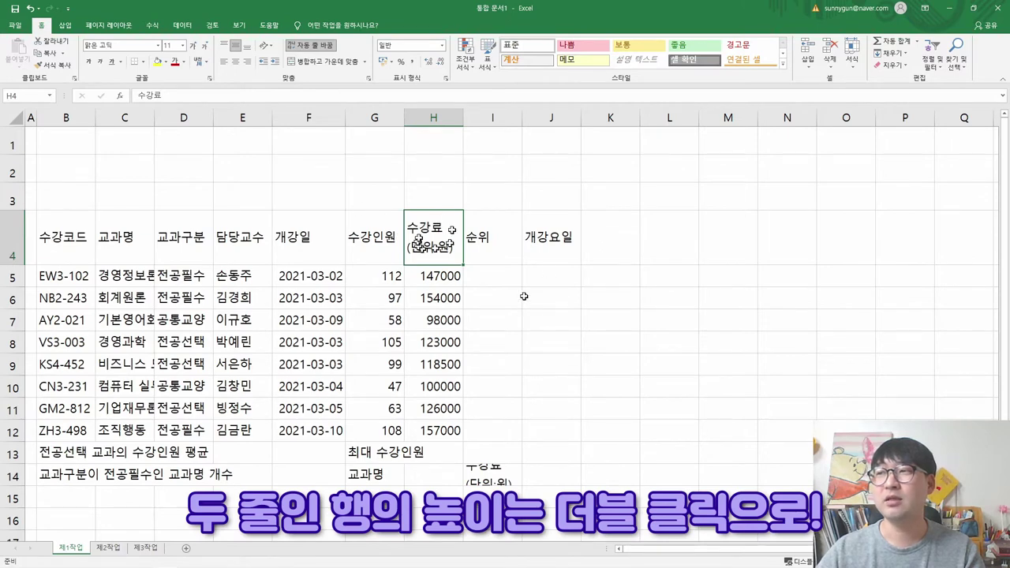
double_click(13, 266)
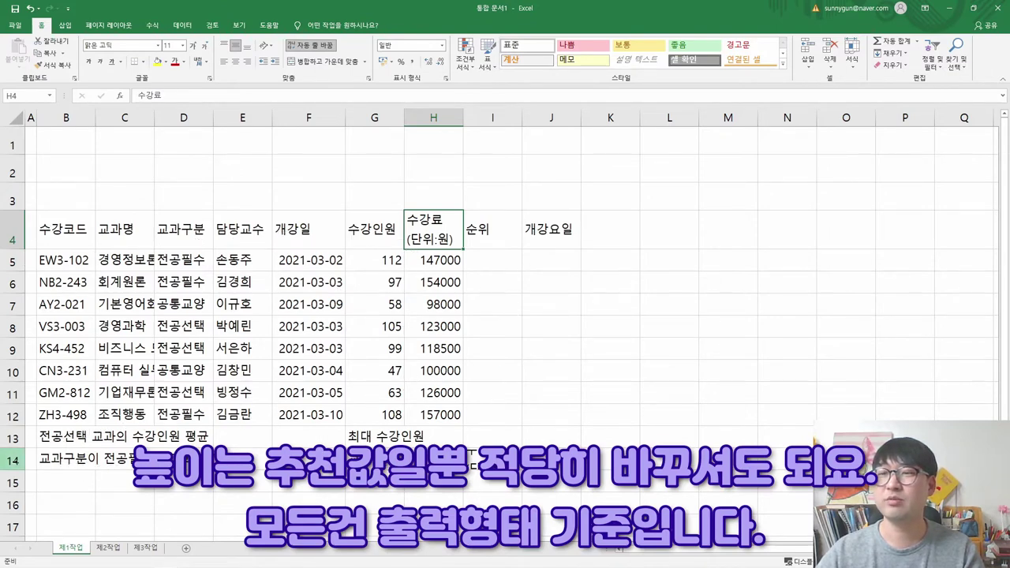
double_click(17, 472)
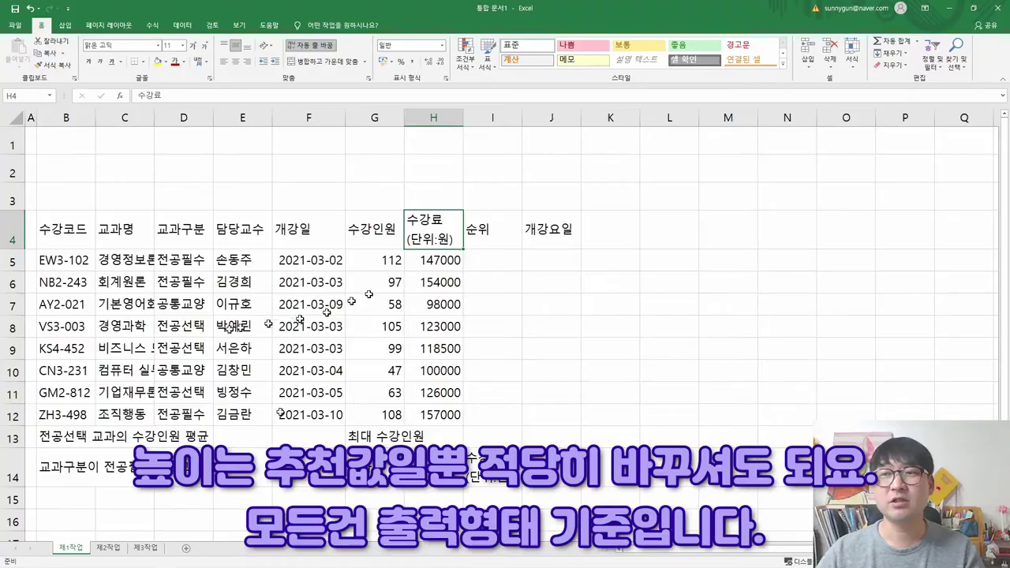
Check the merged areas in the exam PDF, and merge and center B13:D13 and B14:D14 in Excel
key(alt+Tab)
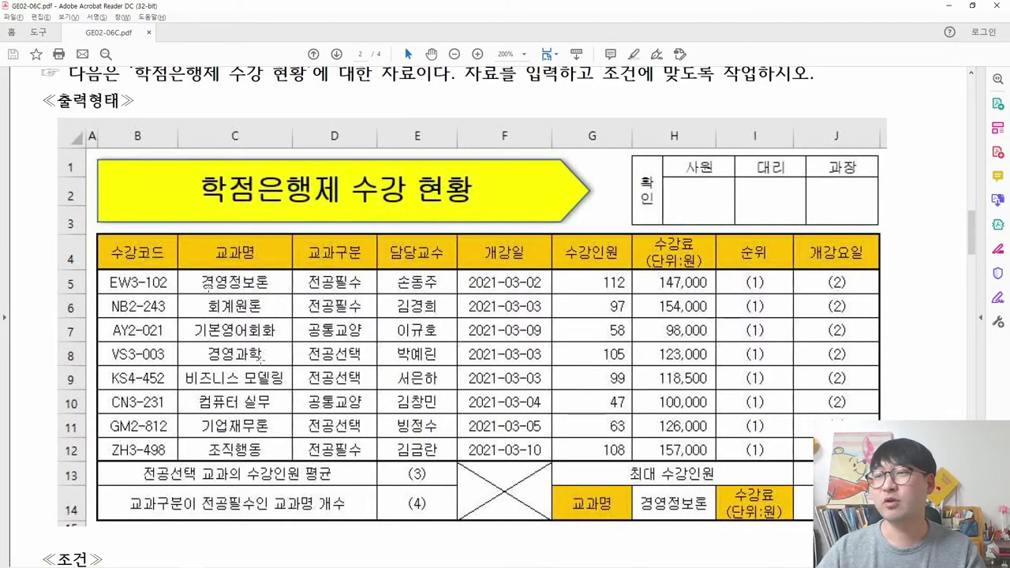
drag(132, 474, 362, 507)
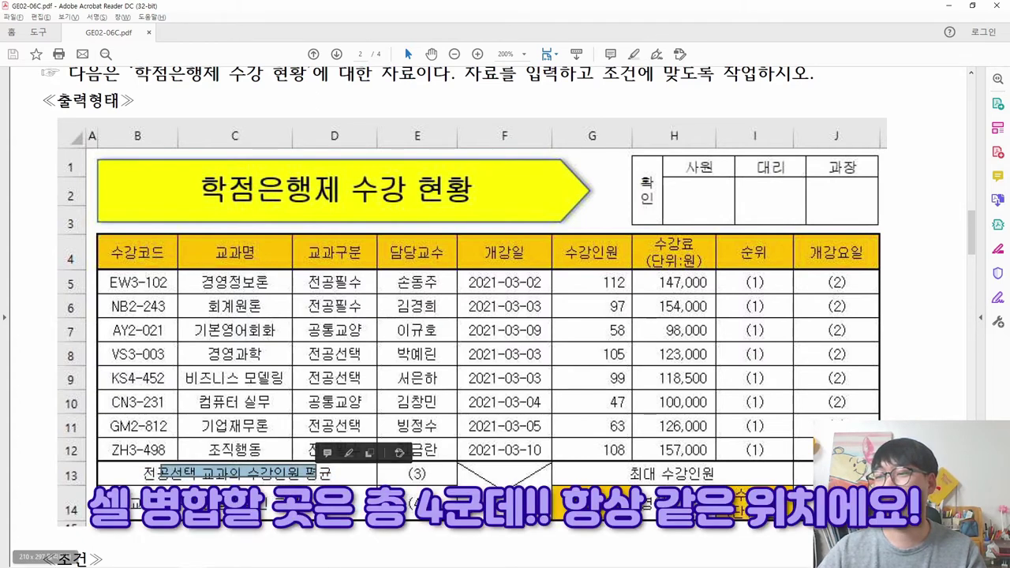
drag(484, 464, 539, 491)
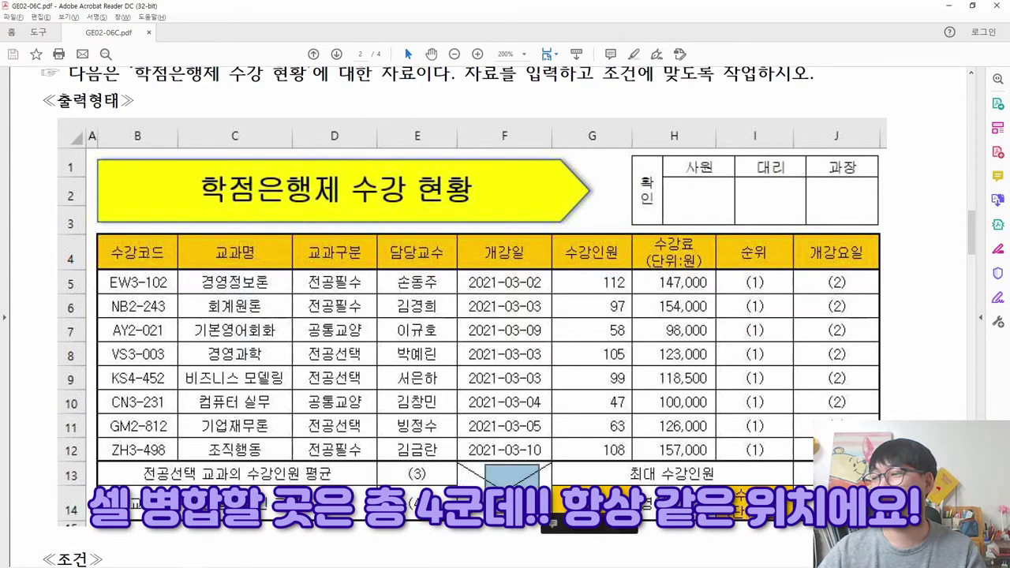
drag(596, 468, 736, 474)
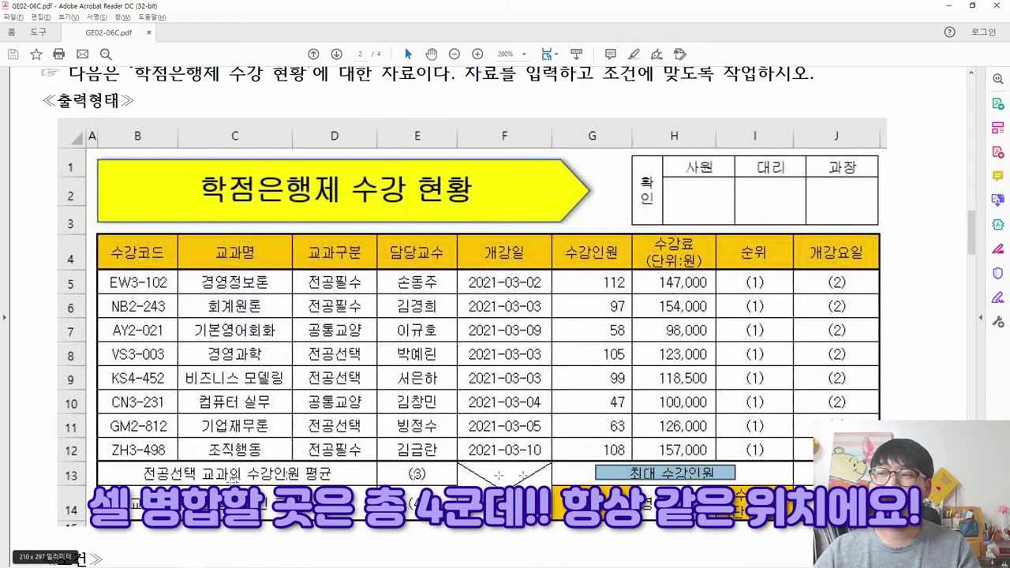
key(alt+Tab)
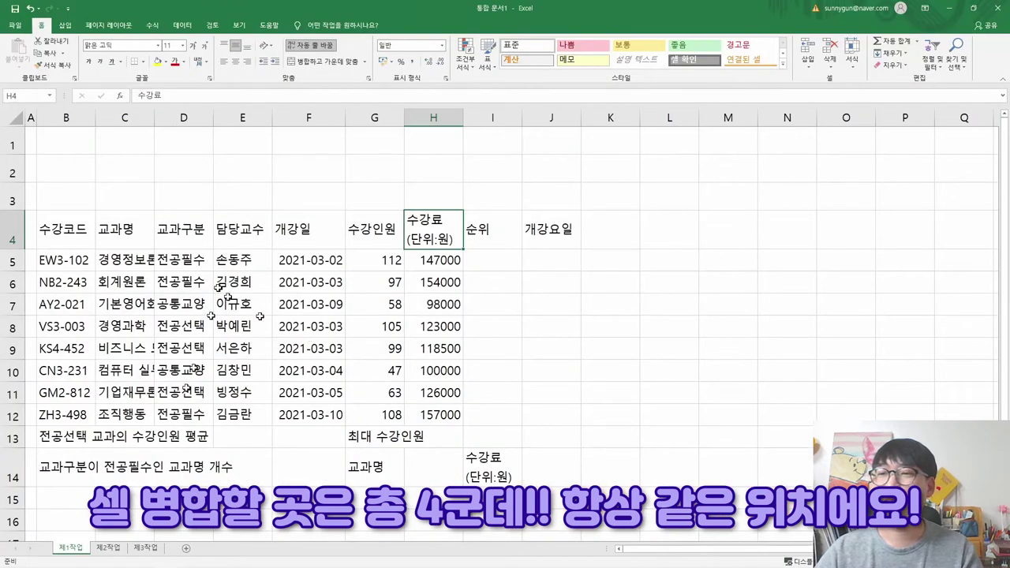
click(63, 433)
drag(62, 434, 168, 439)
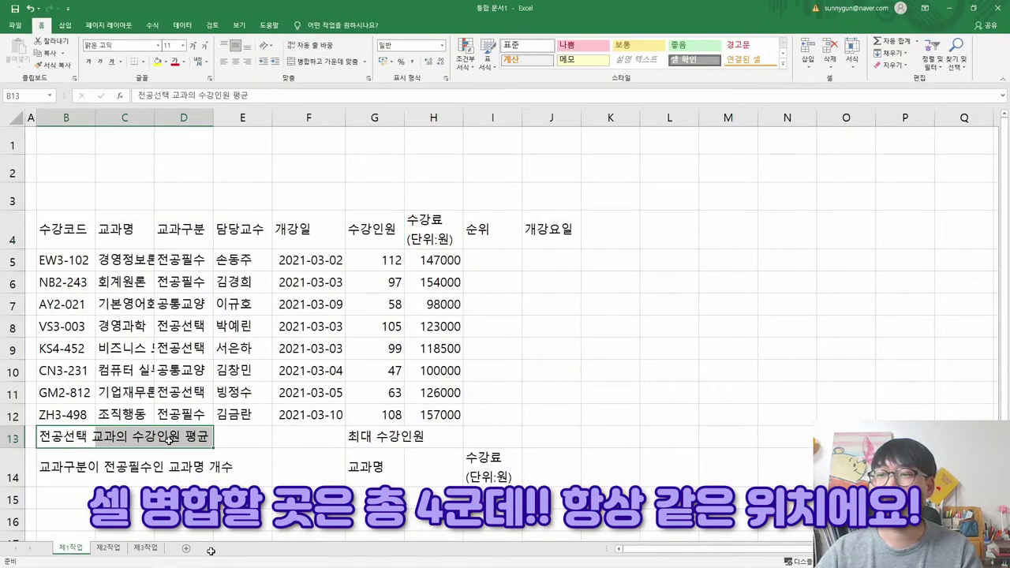
click(317, 62)
drag(63, 471, 181, 469)
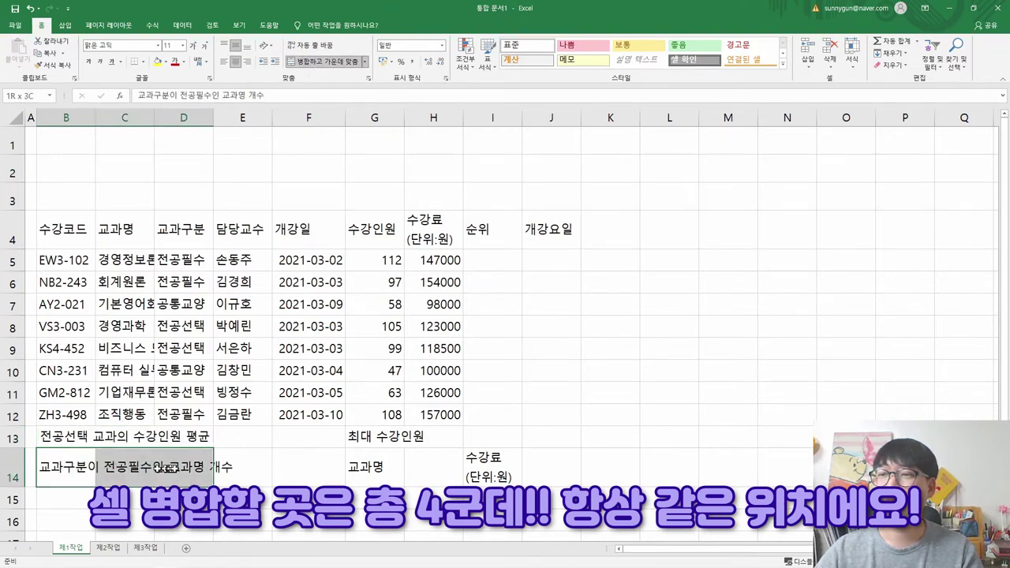
click(329, 63)
Merge and center F13:F14 and the 최대 수강인원 range G13:I13
drag(311, 442, 314, 473)
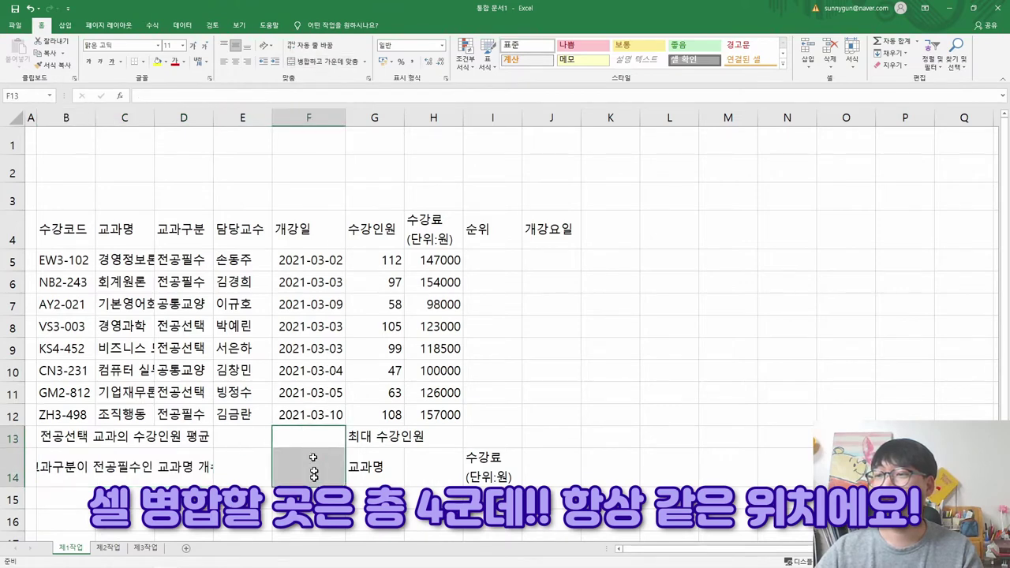
click(312, 62)
drag(376, 436, 473, 432)
click(325, 62)
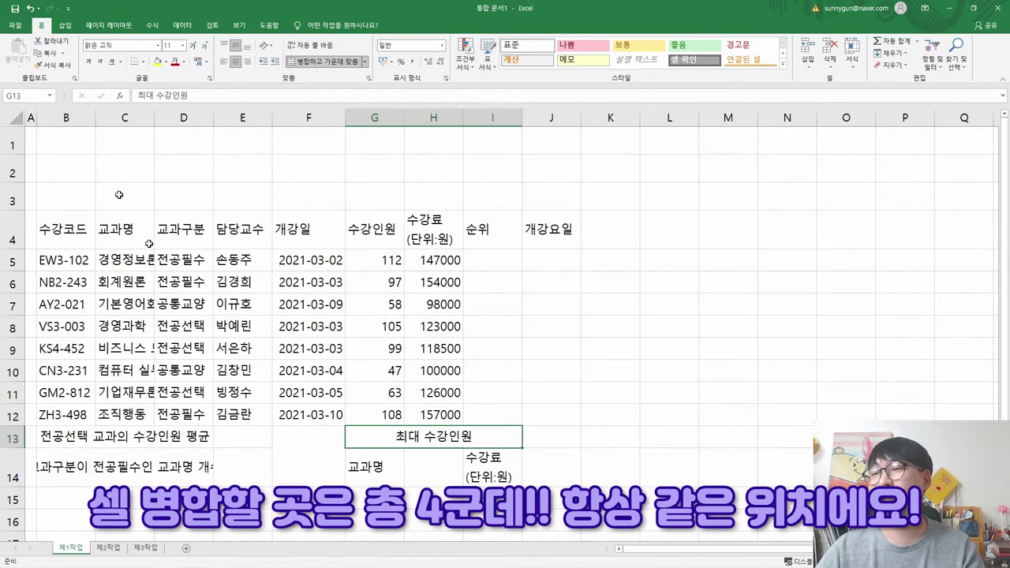
Examine the table borders in the exam PDF, and compare by hiding and reshowing the gridlines of the Excel sheet
key(alt+Tab)
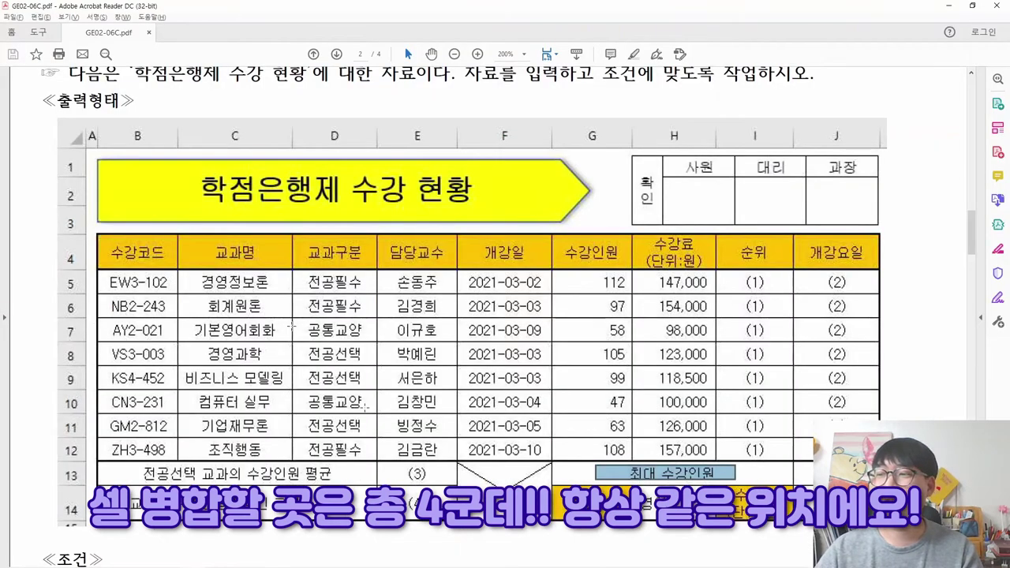
drag(115, 249, 862, 518)
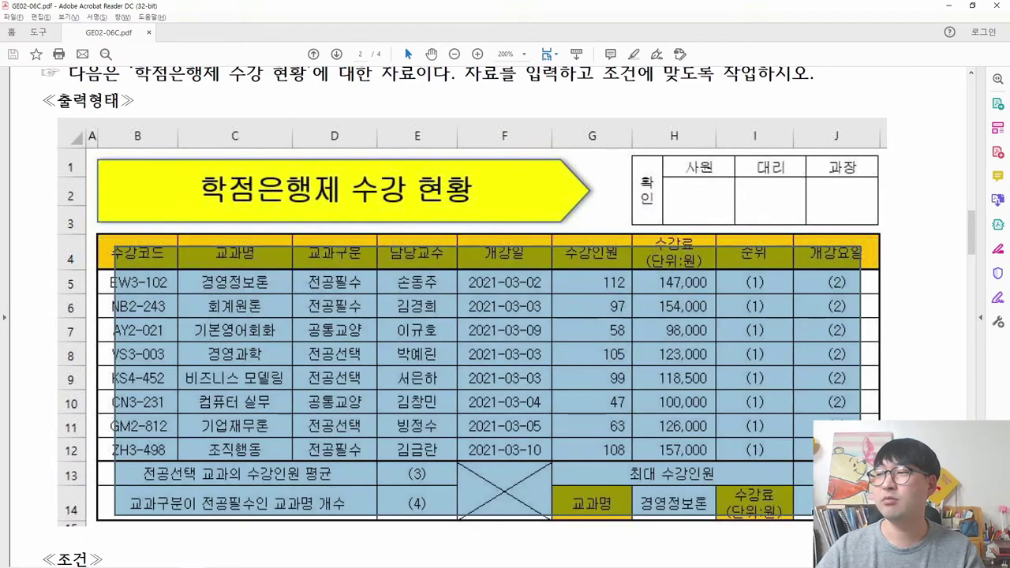
key(alt+Tab)
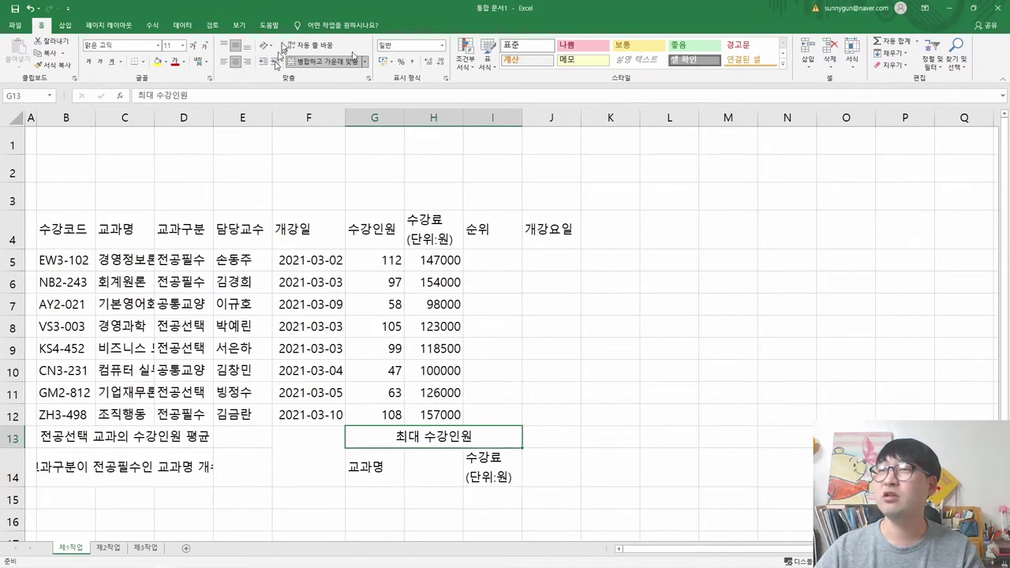
click(235, 25)
click(143, 61)
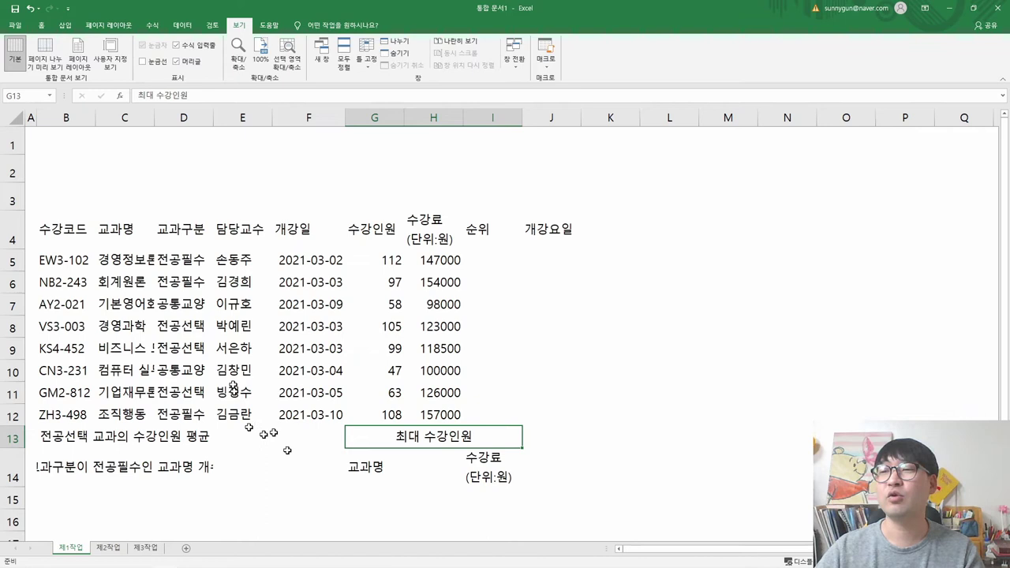
click(143, 60)
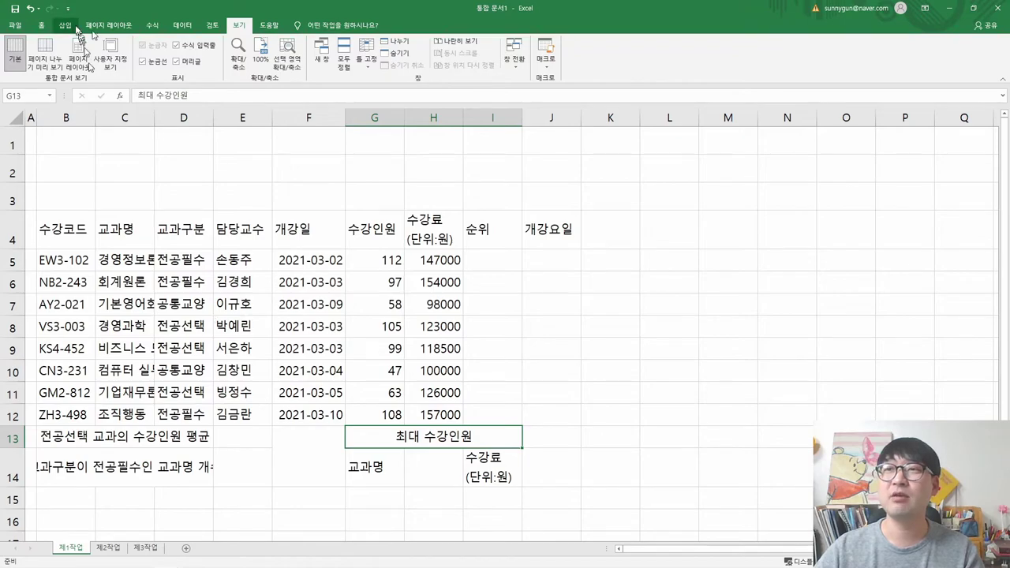
click(41, 24)
key(alt+Tab)
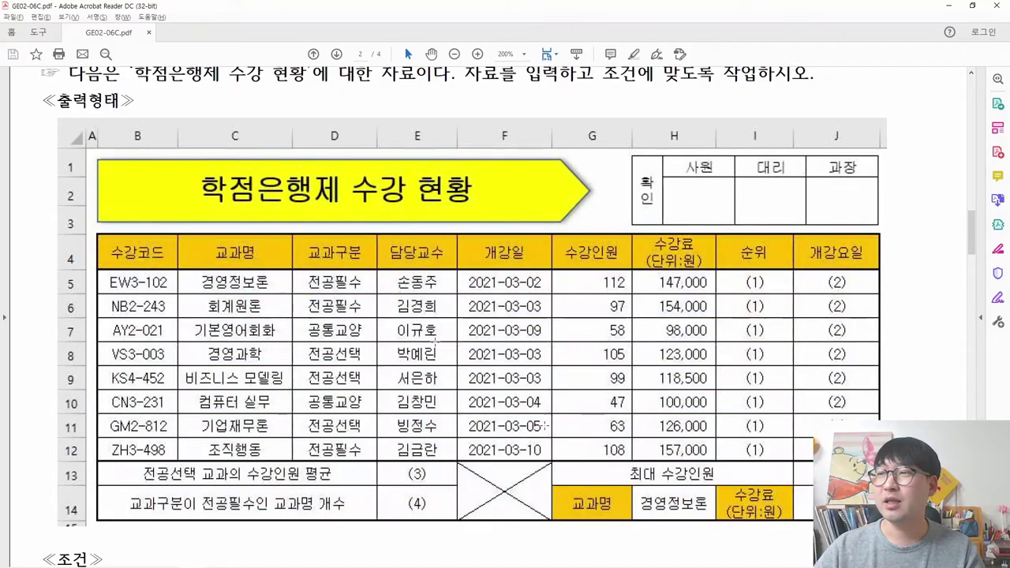
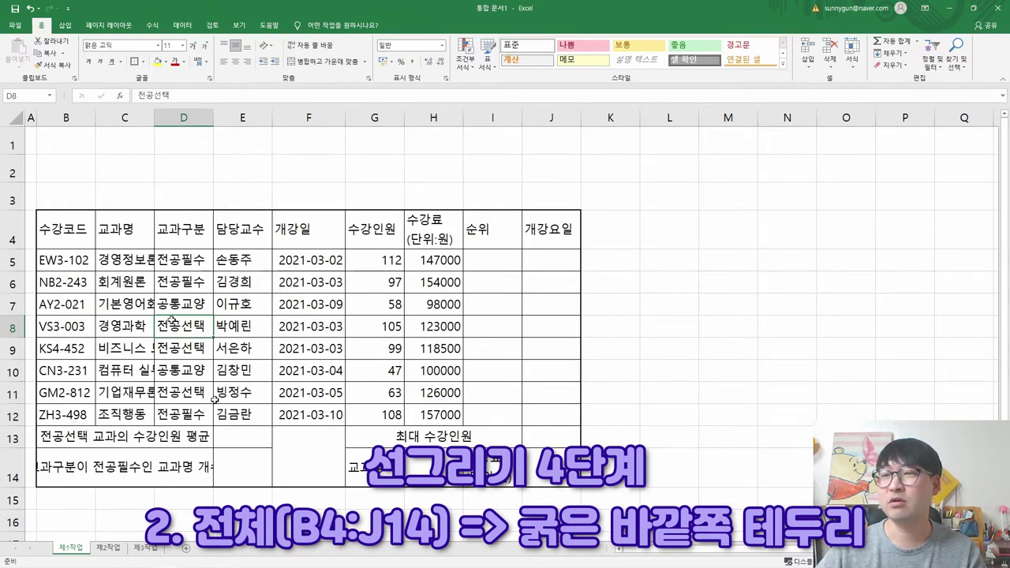
Check the inner data block in the exam PDF, and apply a thick outside border to B5:J12 in Excel
click(197, 476)
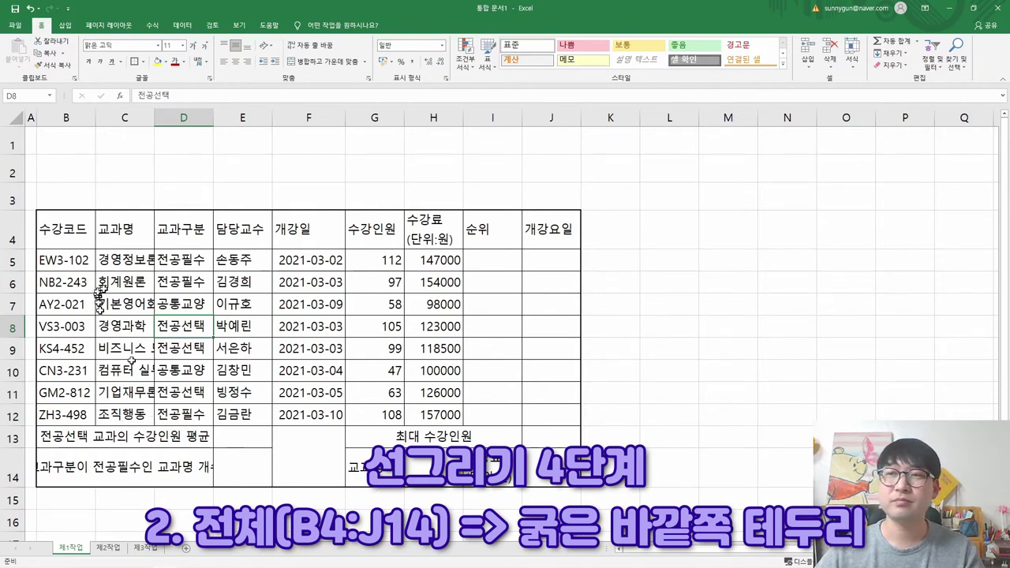
drag(71, 260, 523, 414)
key(alt+Tab)
drag(132, 283, 830, 455)
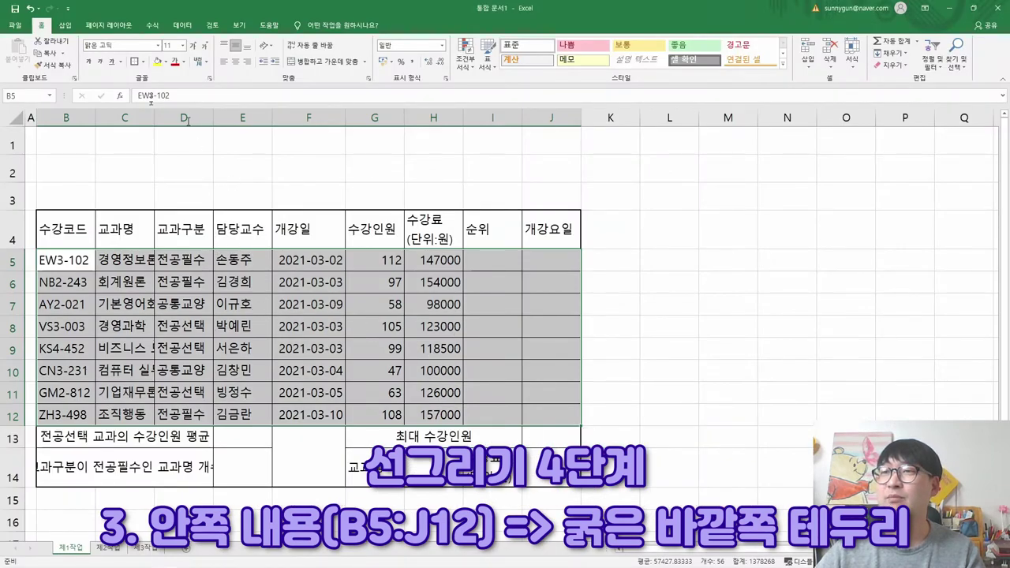
click(142, 61)
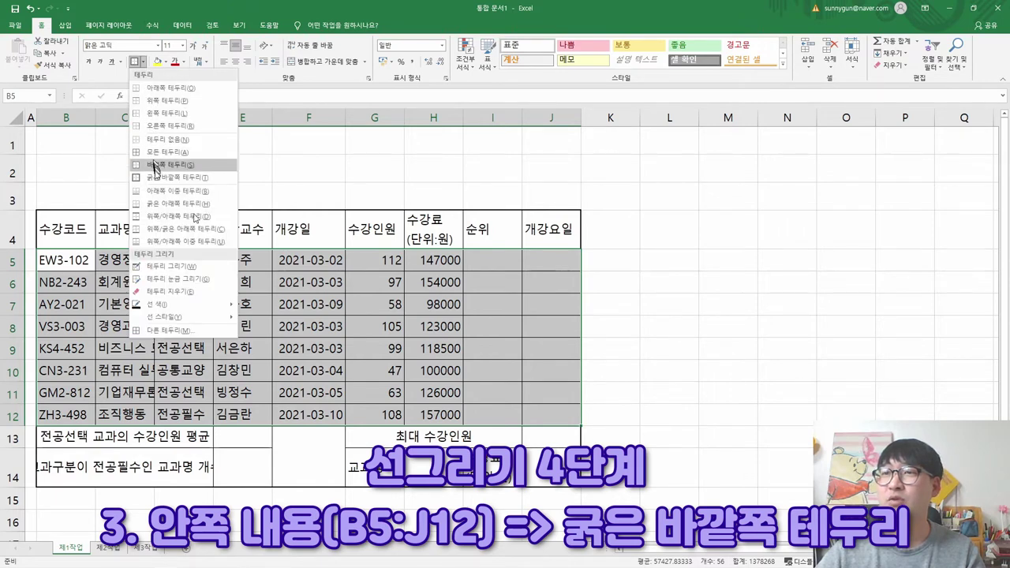
click(156, 177)
click(196, 324)
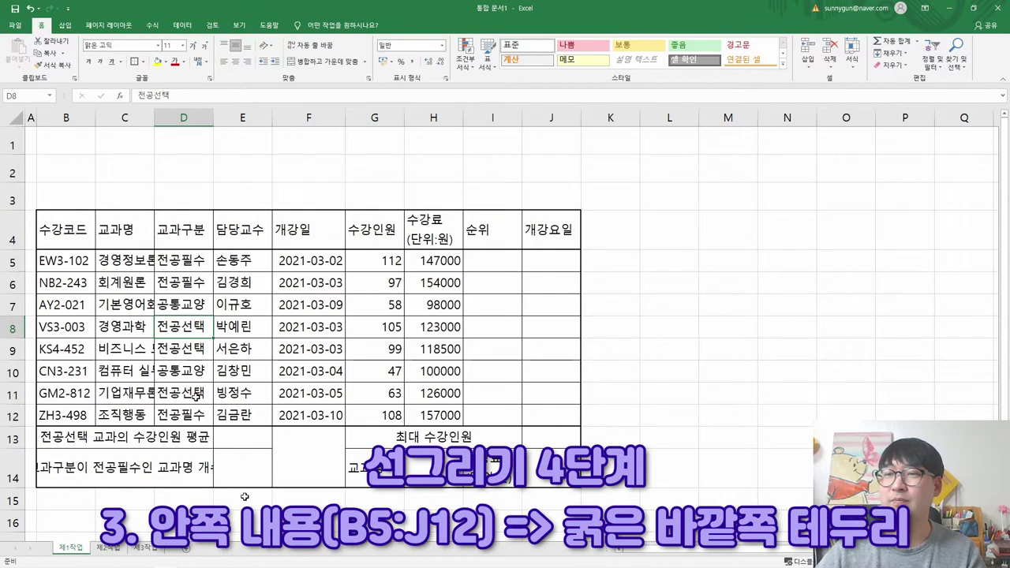
Draw both diagonal border lines in the merged cell F13:F14 to form an X
click(305, 452)
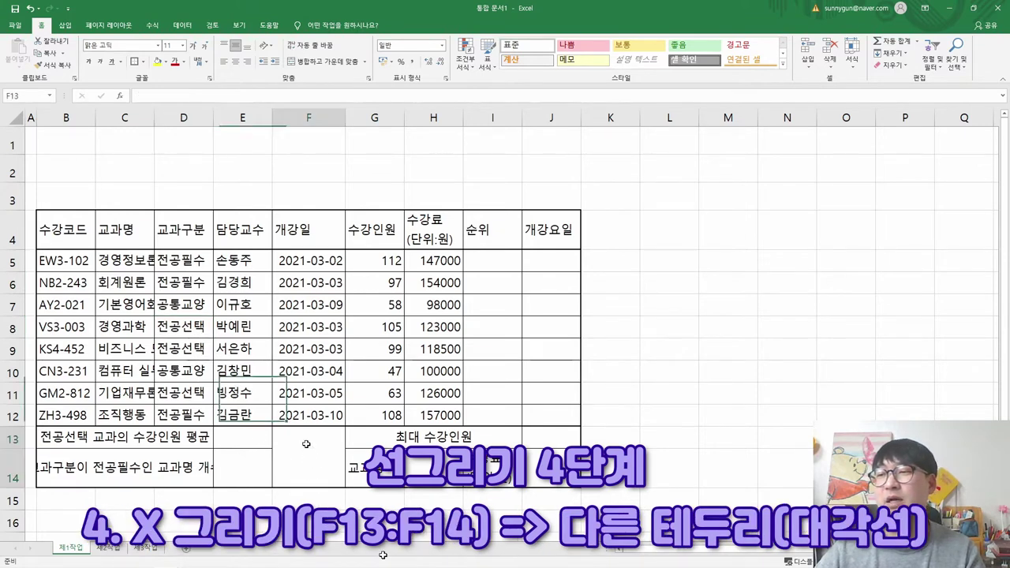
click(144, 62)
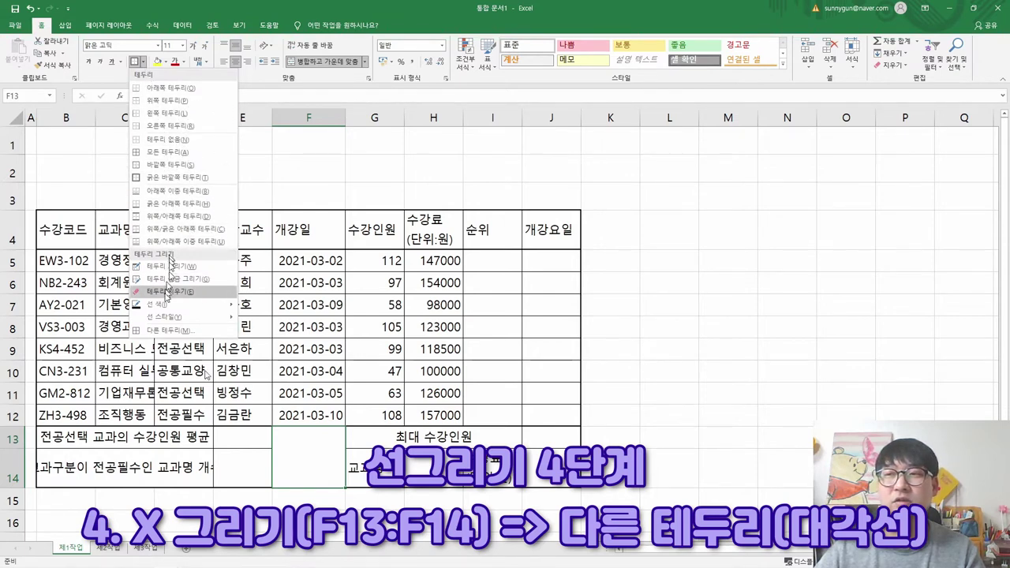
click(162, 331)
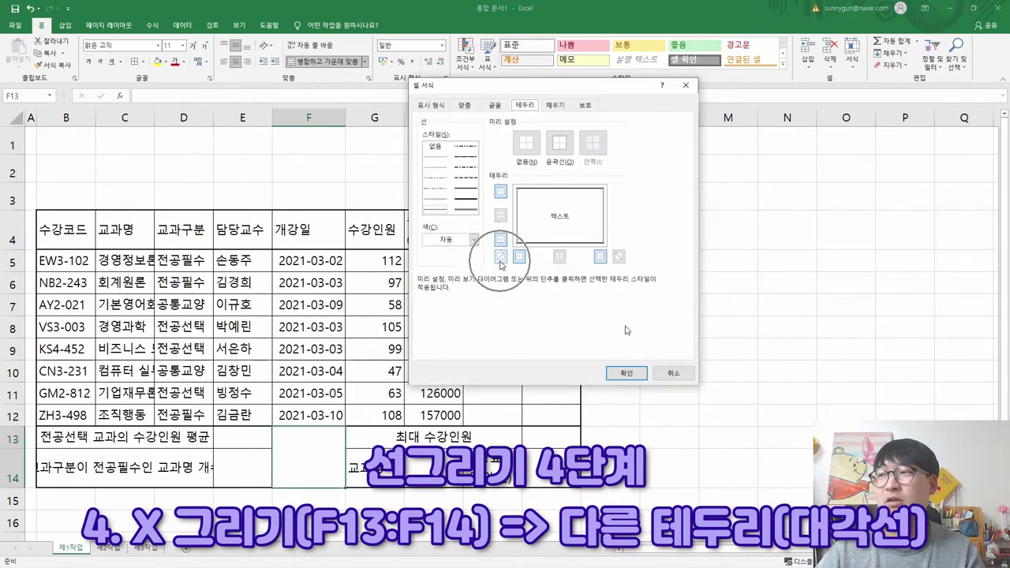
click(501, 257)
click(621, 258)
click(613, 371)
click(183, 326)
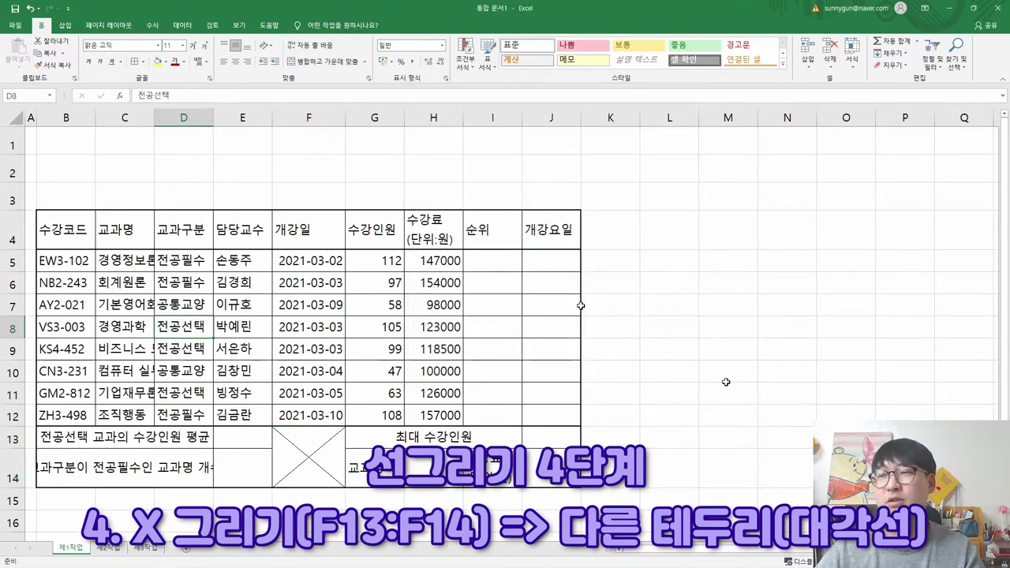
Compare the 제1작업 output form in the exam PDF with the Excel table, and examine the data font condition under 조건
key(alt+Tab)
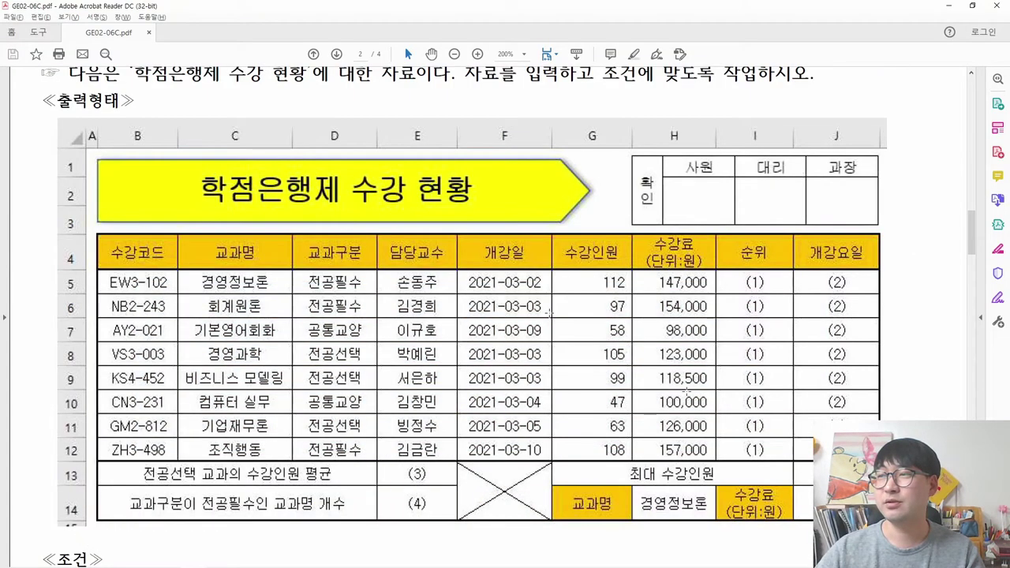
key(alt+Tab)
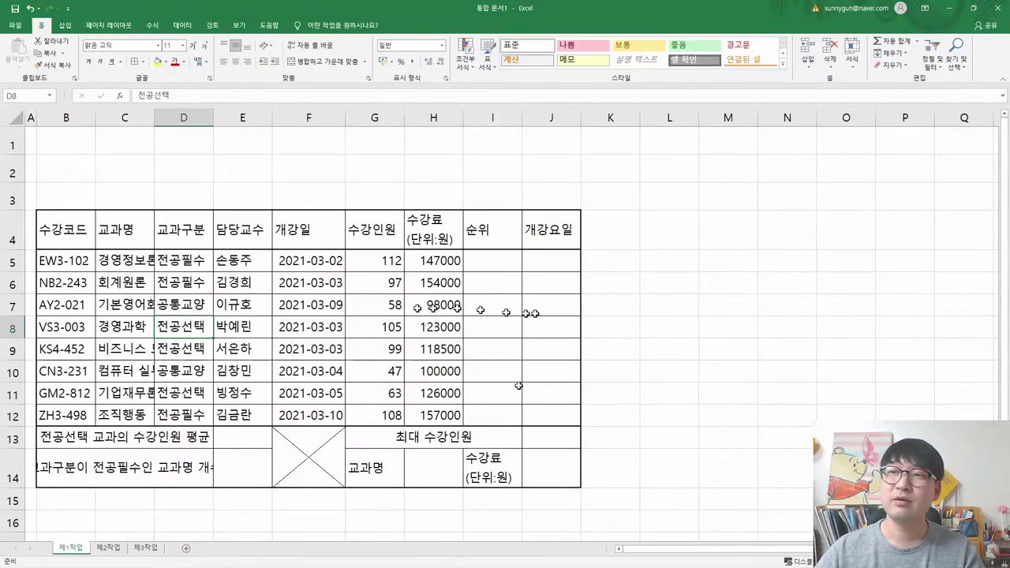
key(alt+Tab)
scroll(216, 166, up, 1)
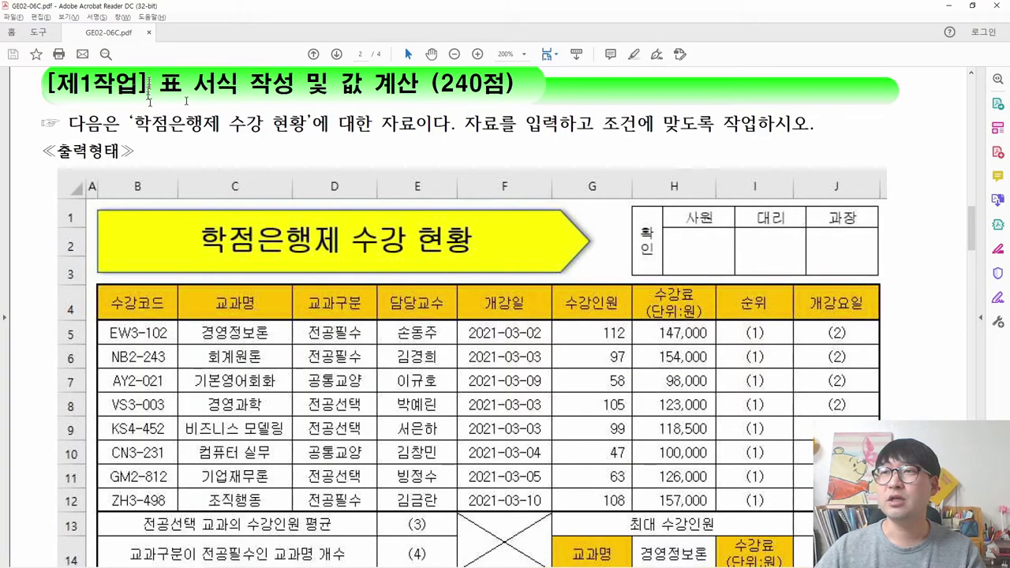
drag(148, 79, 295, 101)
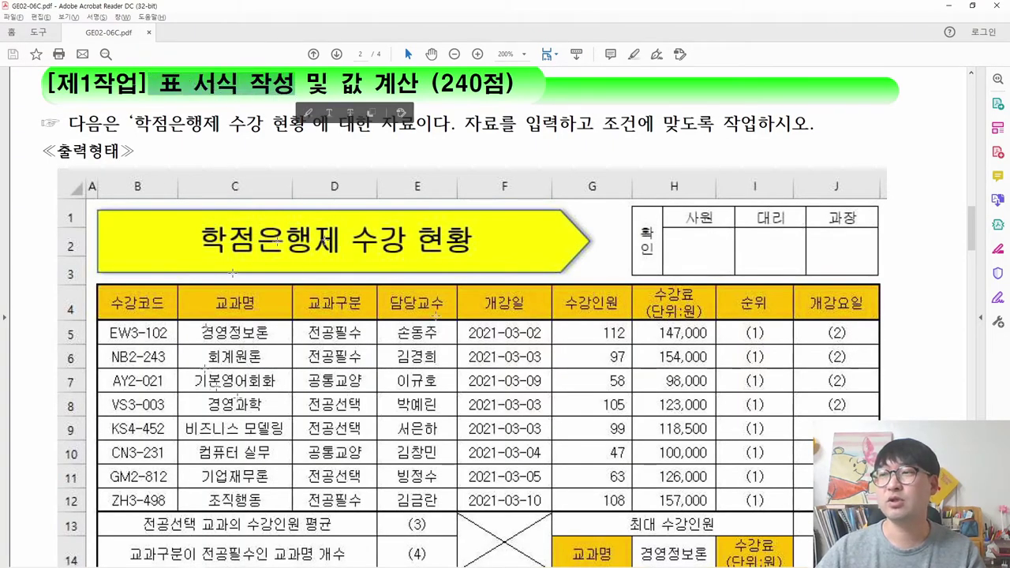
key(alt+Tab)
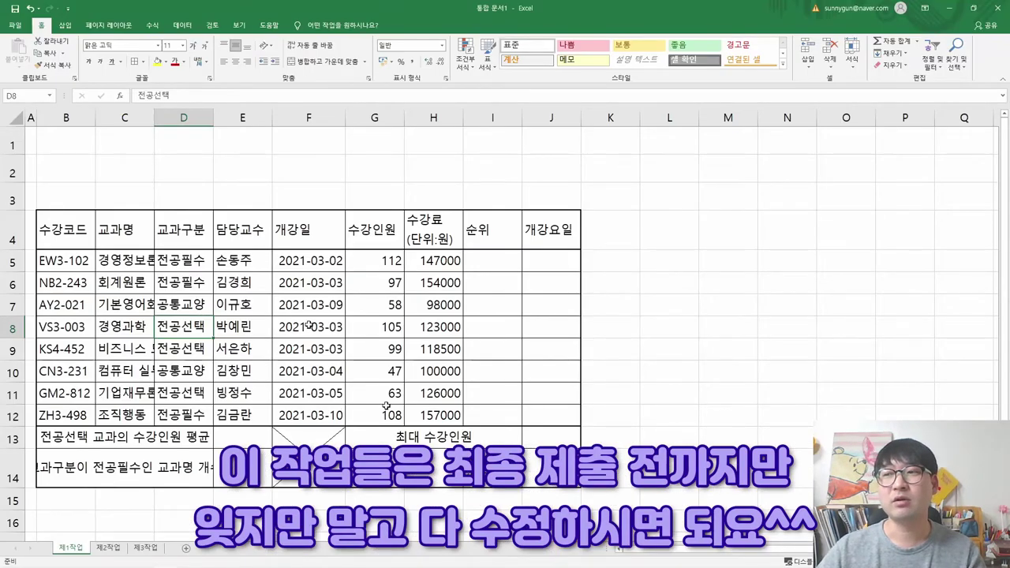
key(alt+Tab)
scroll(473, 316, down, 4)
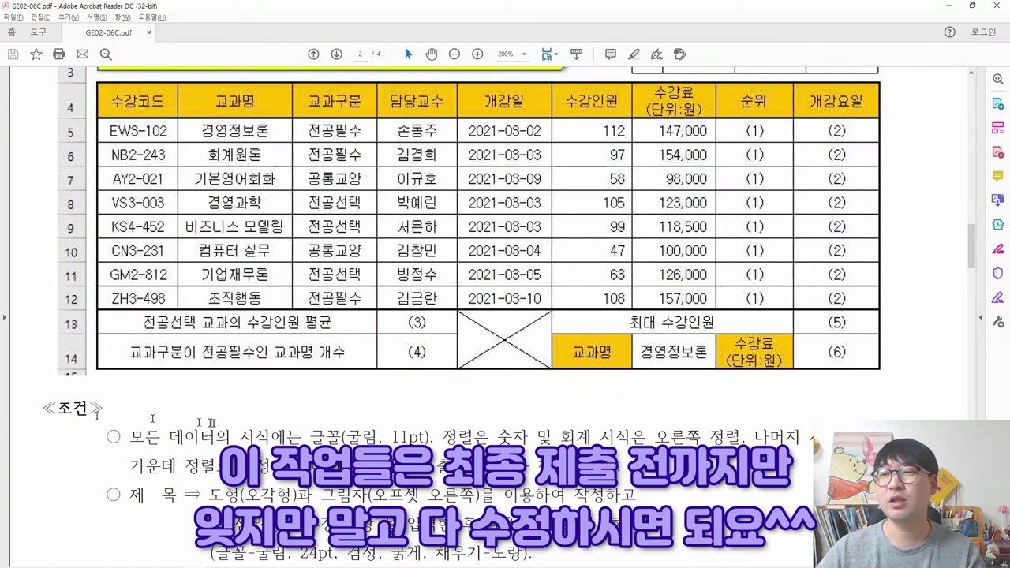
key(alt+Tab)
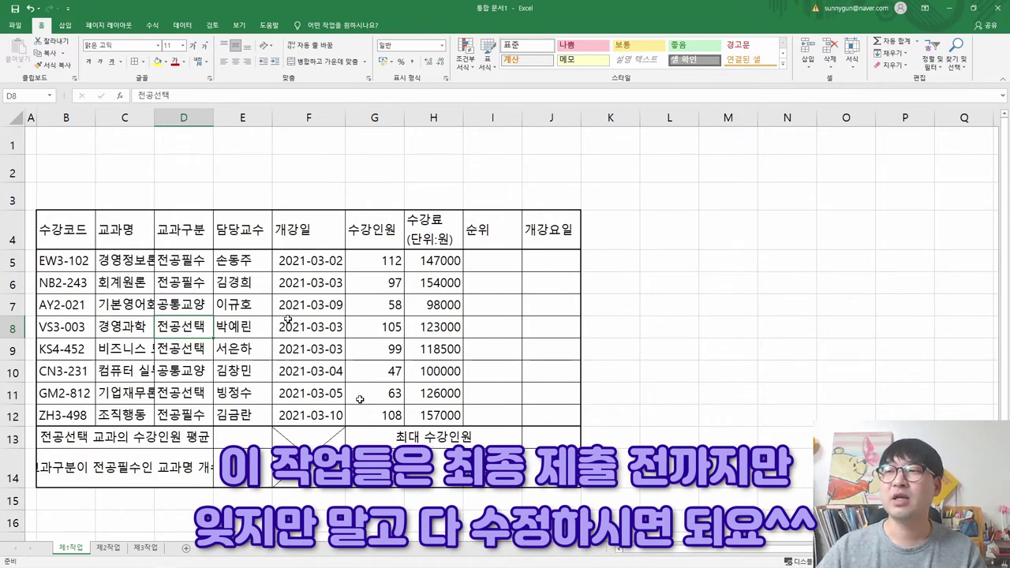
key(alt+Tab)
scroll(401, 365, up, 2)
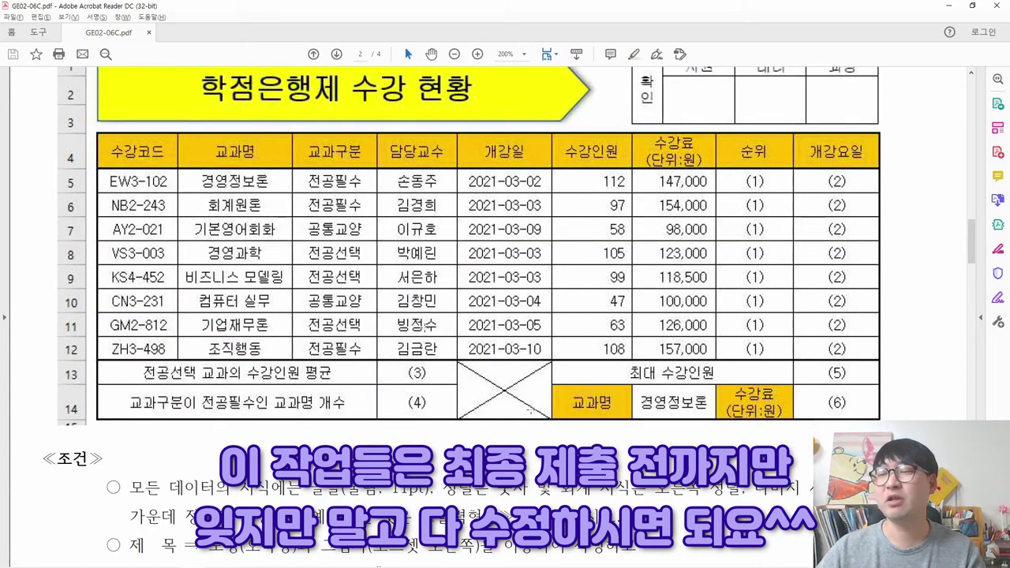
scroll(411, 291, up, 1)
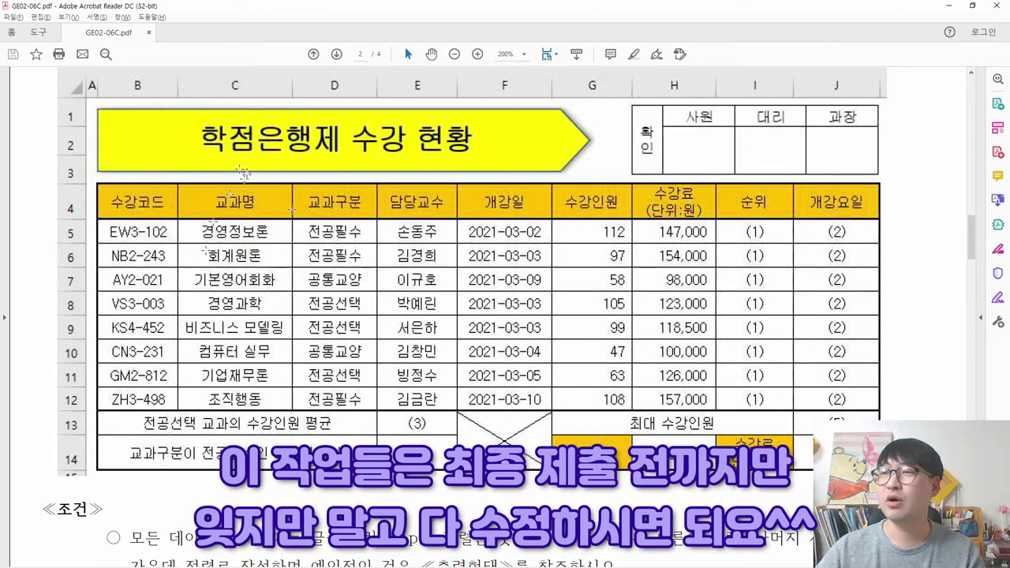
drag(82, 96, 870, 472)
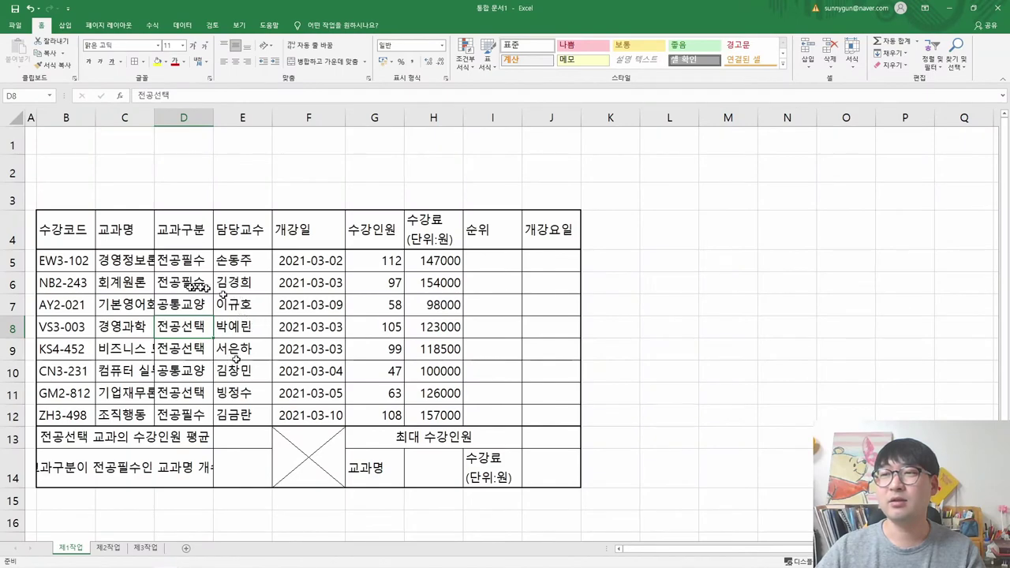
key(alt+Tab)
scroll(235, 358, down, 3)
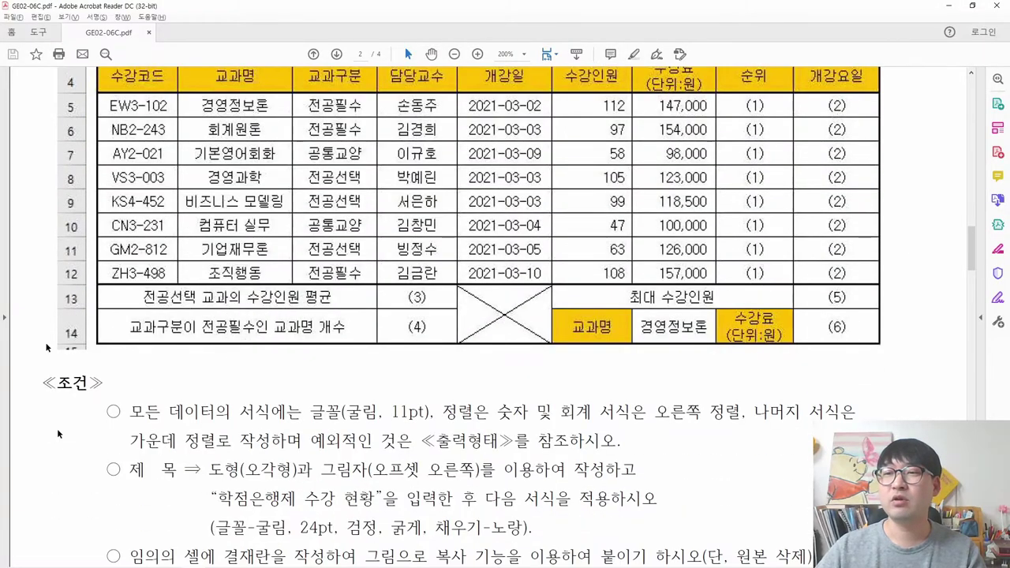
scroll(263, 383, down, 5)
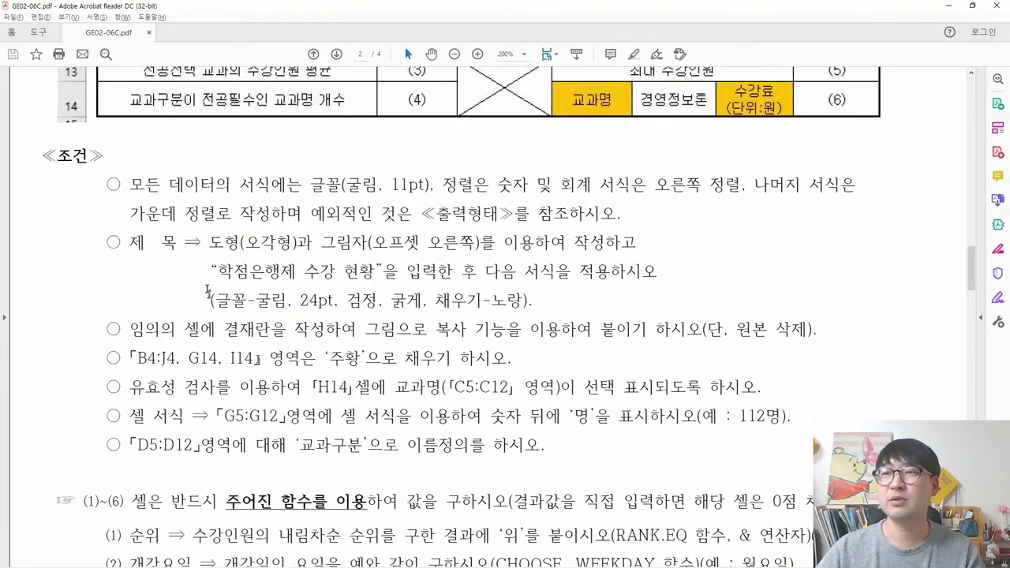
drag(131, 185, 434, 186)
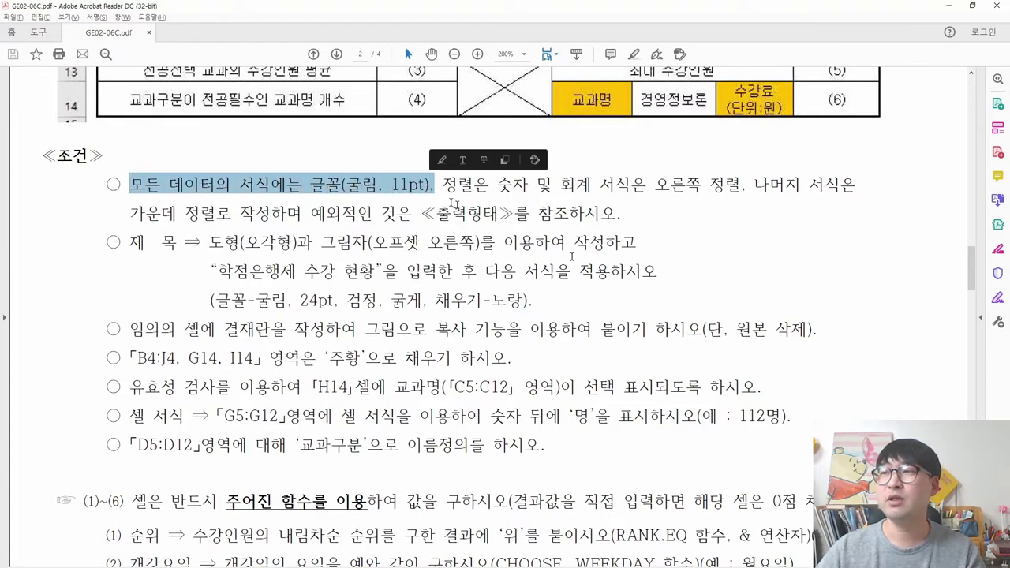
Switch to Excel, set the font of the entire 제1작업 sheet to 굴림, and check the font size
key(alt+Tab)
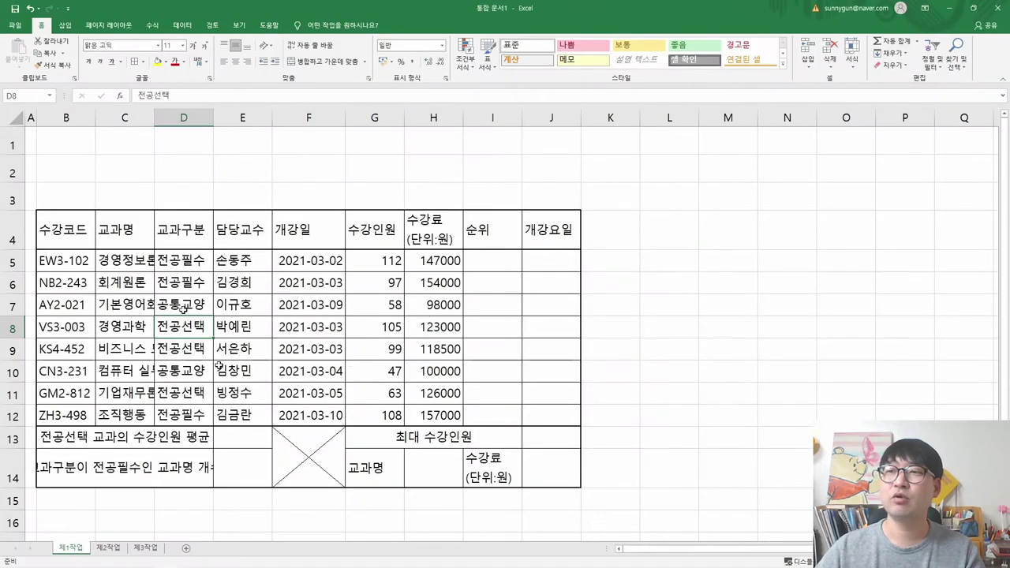
mouse_move(77, 235)
mouse_down()
mouse_move(360, 349)
mouse_move(523, 441)
mouse_up()
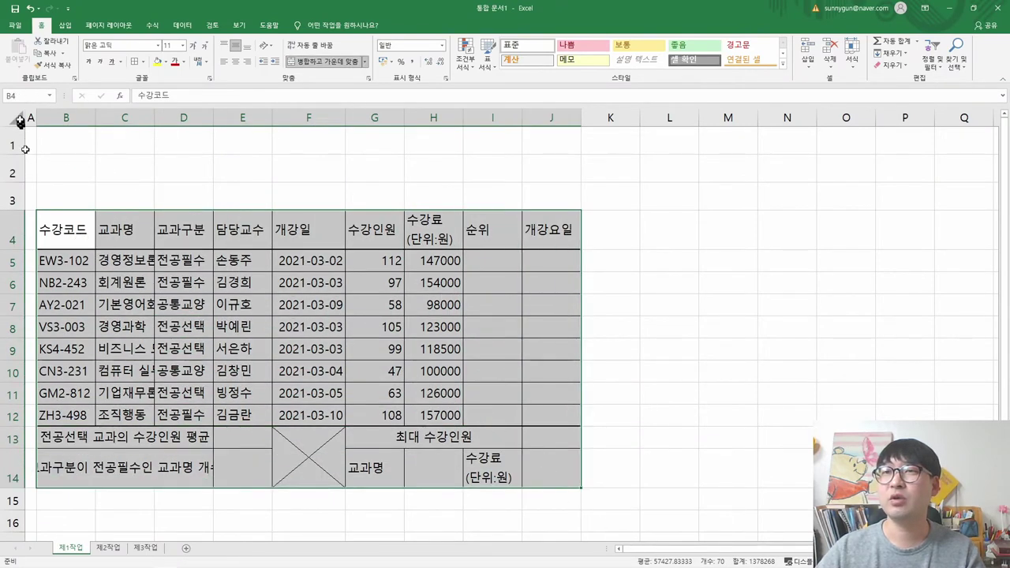
click(12, 119)
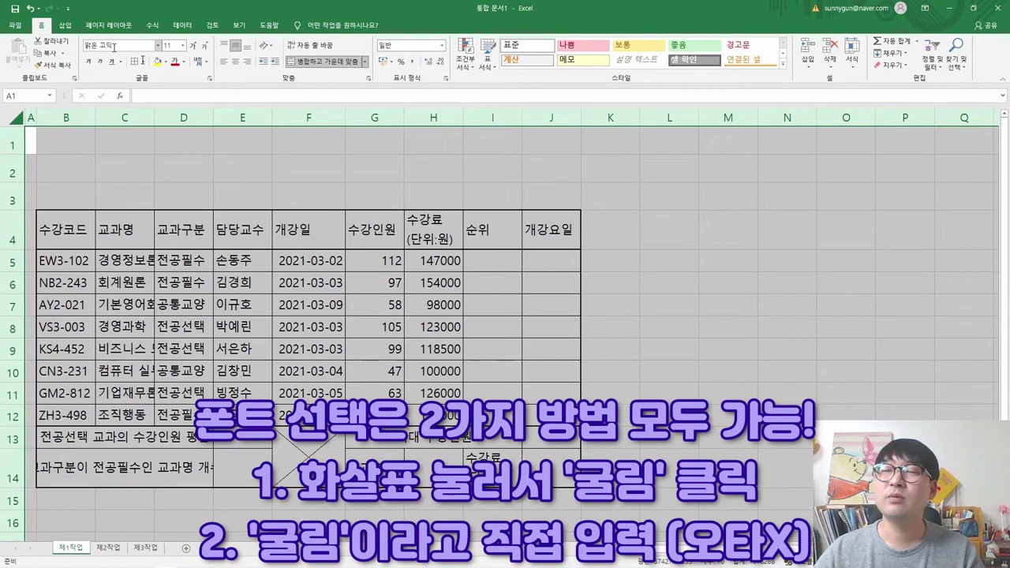
click(158, 46)
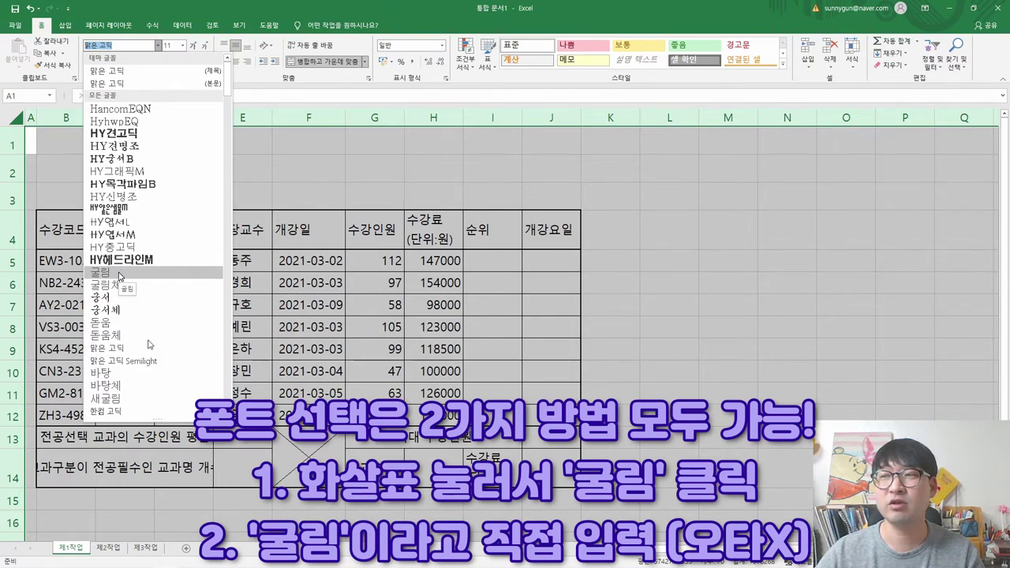
click(308, 260)
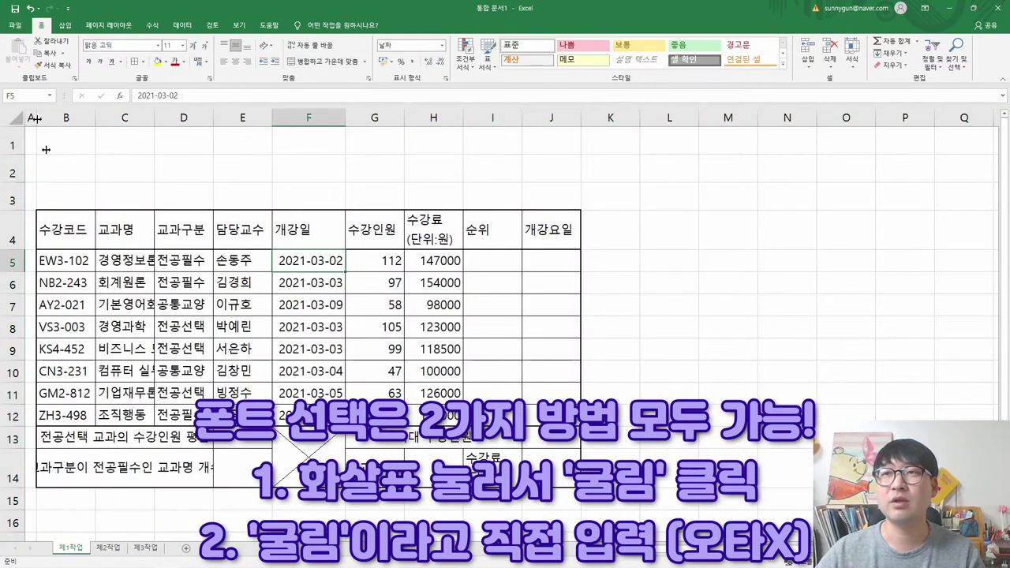
click(12, 119)
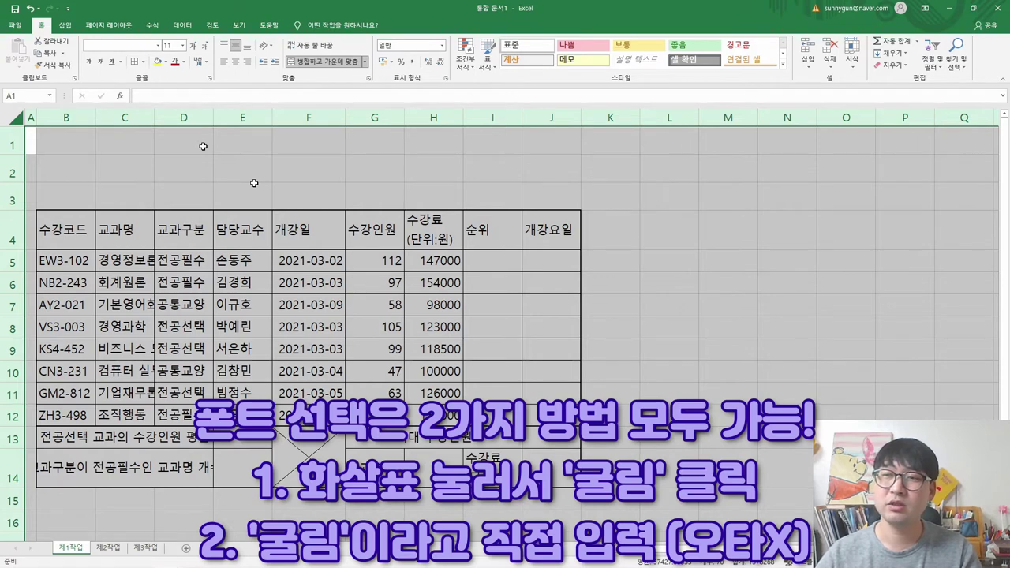
key(Return)
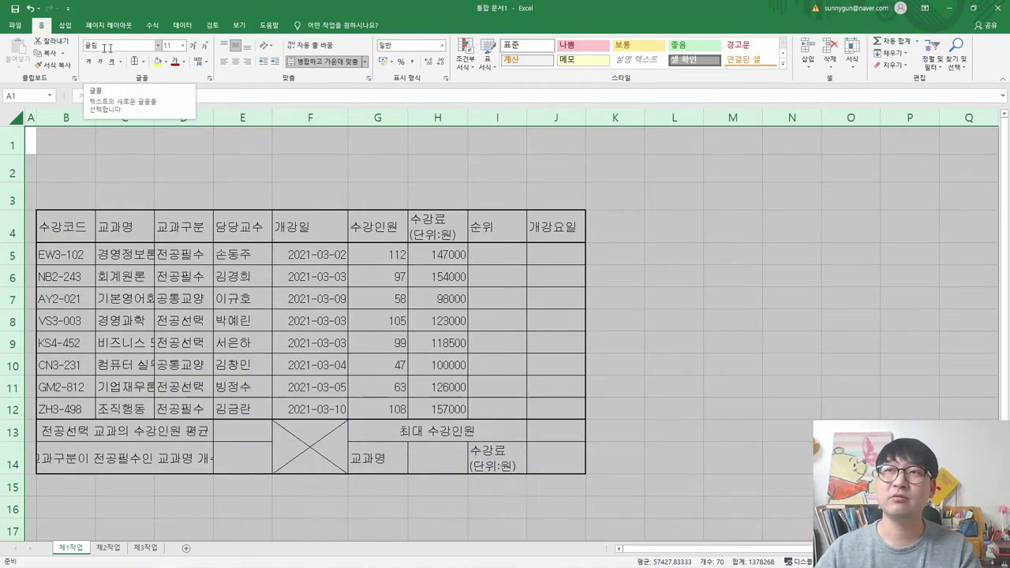
click(156, 46)
click(158, 46)
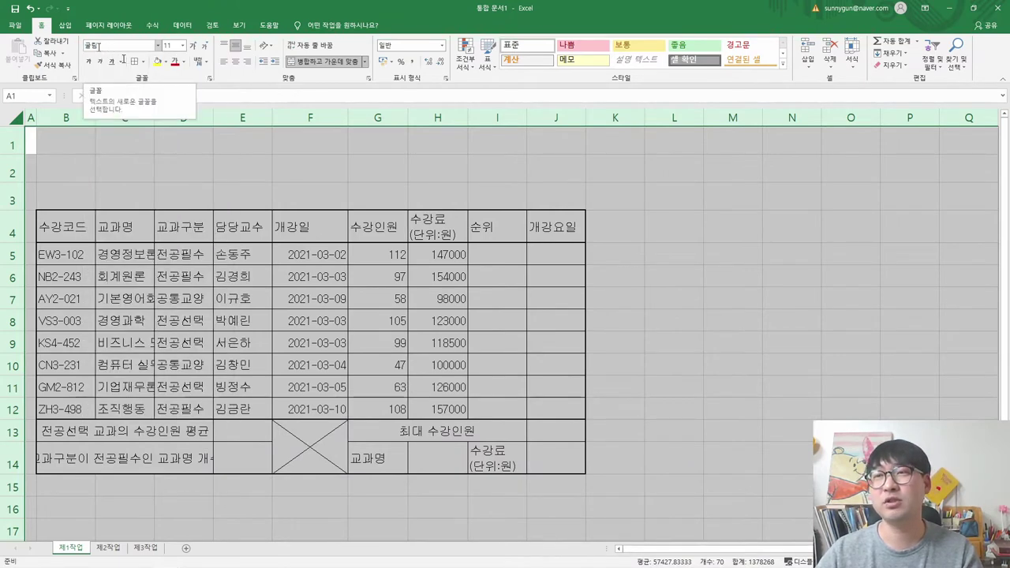
click(169, 45)
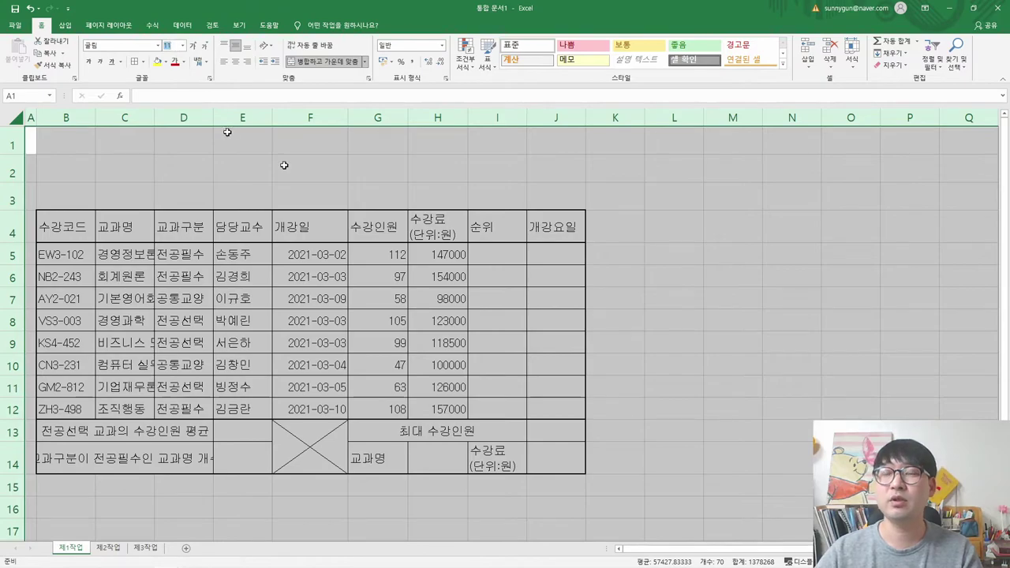
Strike through the completed font condition in the exam PDF, and select the text of the alignment condition
key(alt+Tab)
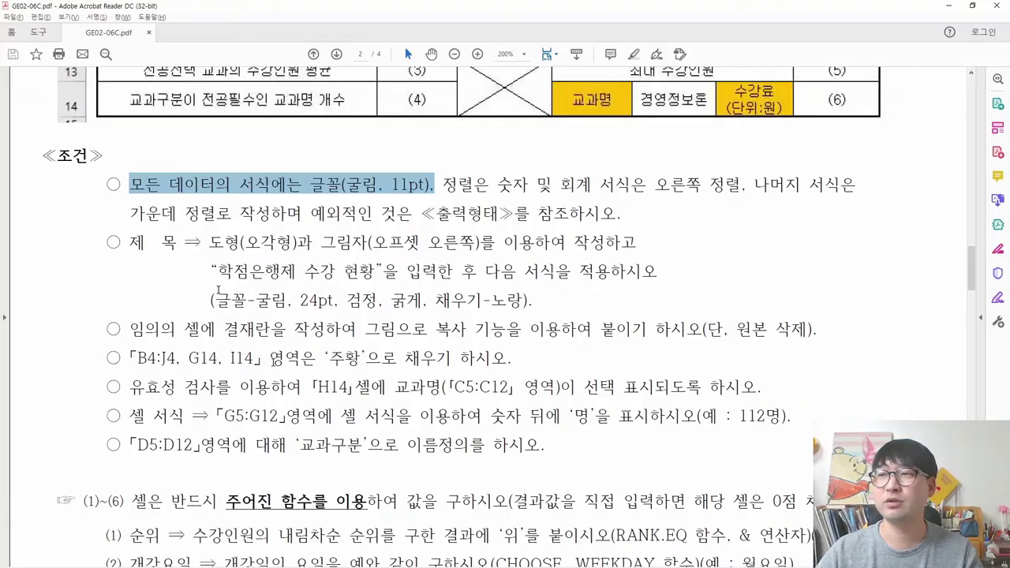
right_click(308, 187)
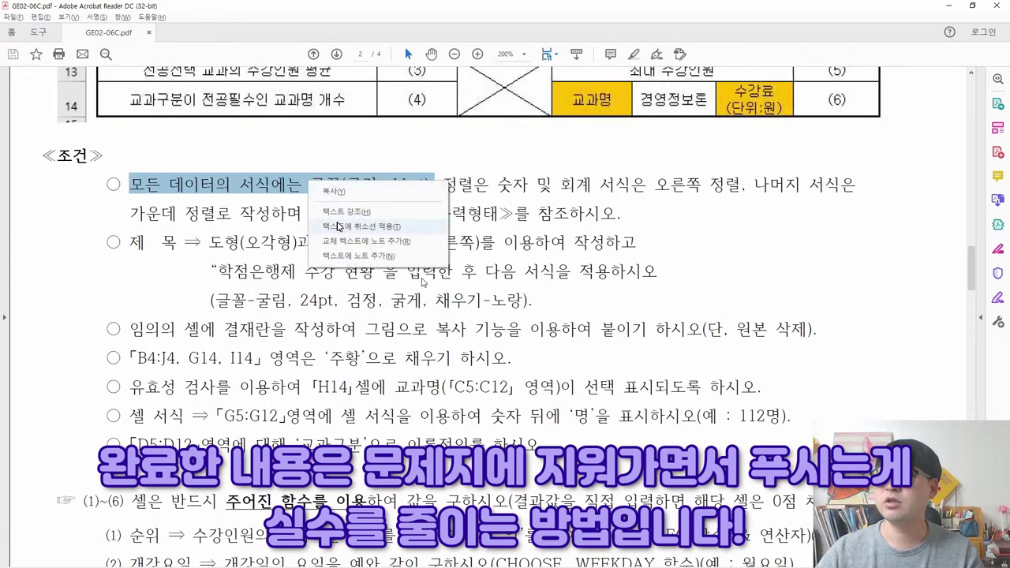
click(386, 225)
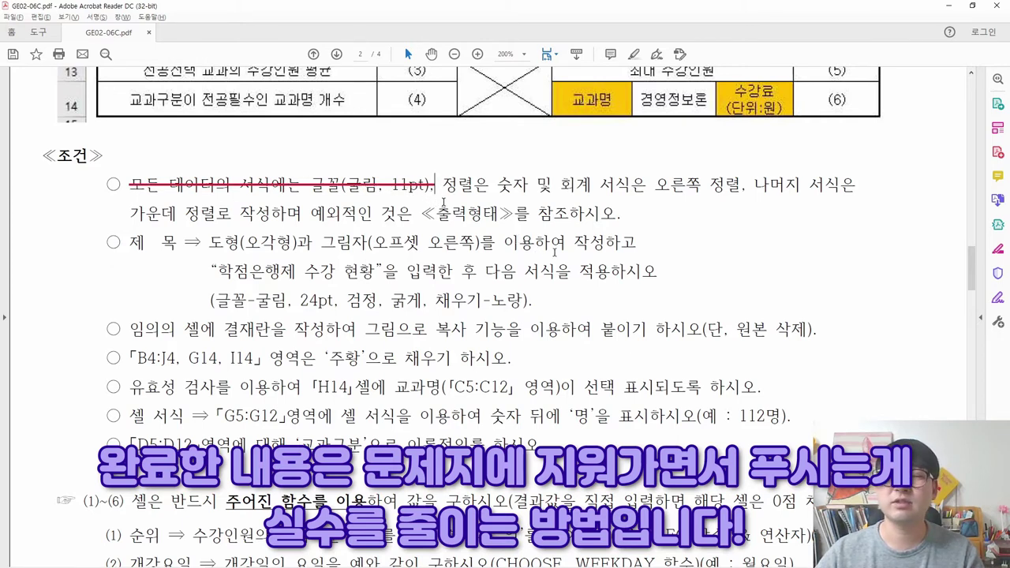
drag(442, 184, 298, 215)
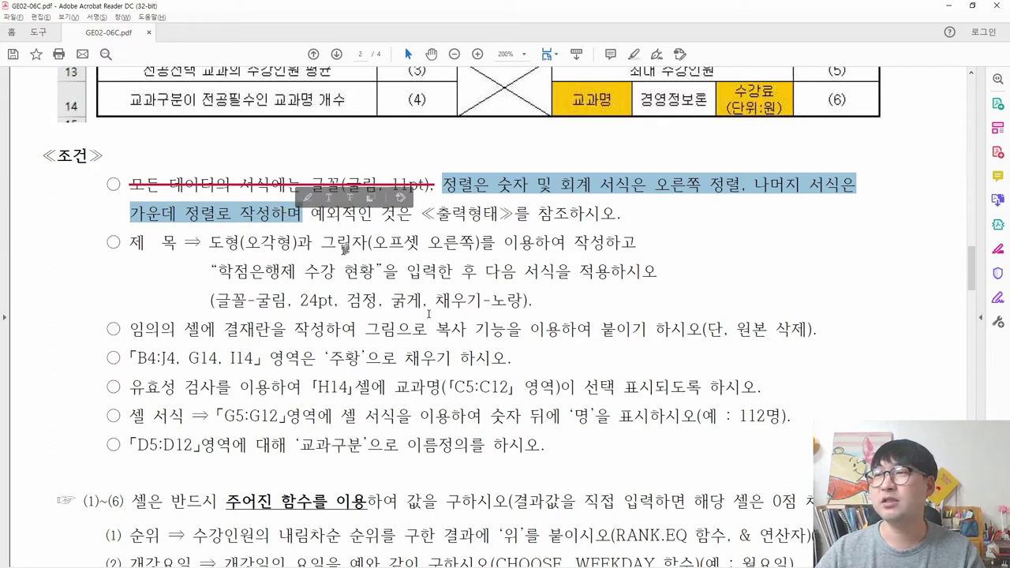
Examine the alignment of each column from 수강코드 to 수강료 in the PDF's output form
scroll(365, 240, up, 5)
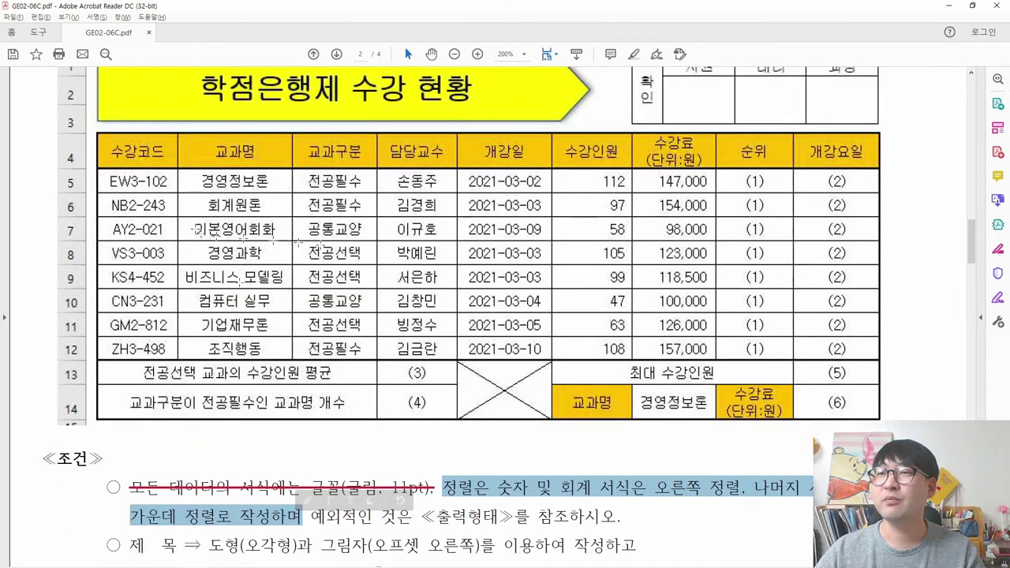
drag(108, 175, 162, 335)
drag(202, 175, 277, 336)
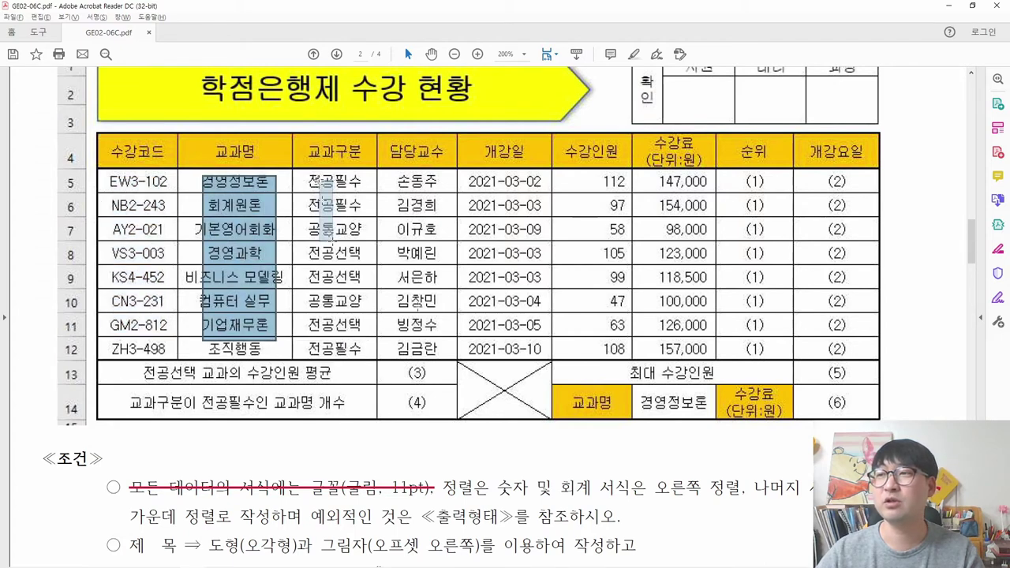
drag(316, 178, 394, 304)
drag(397, 181, 430, 303)
drag(474, 168, 531, 357)
drag(590, 173, 630, 348)
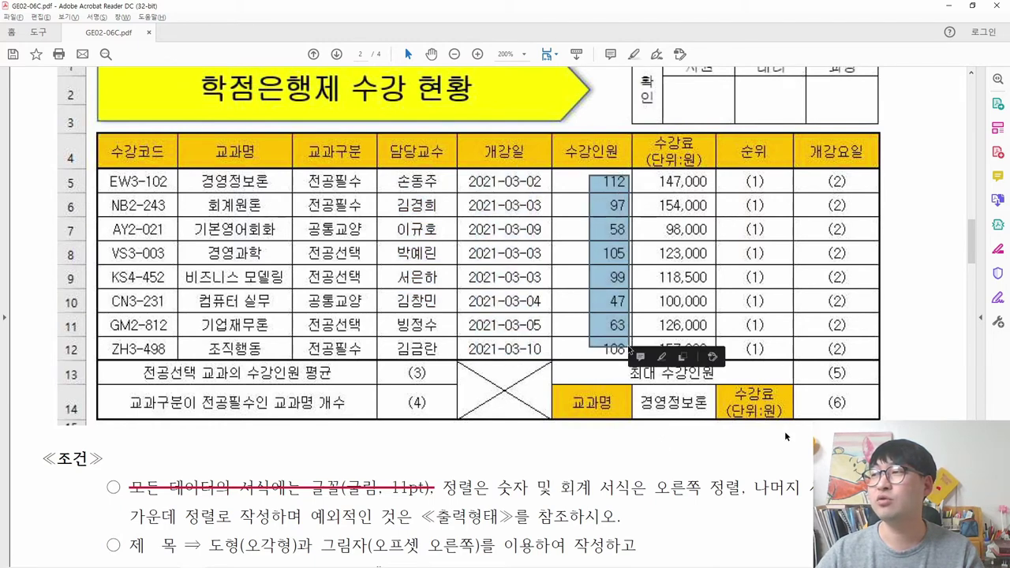
drag(652, 172, 705, 357)
click(705, 353)
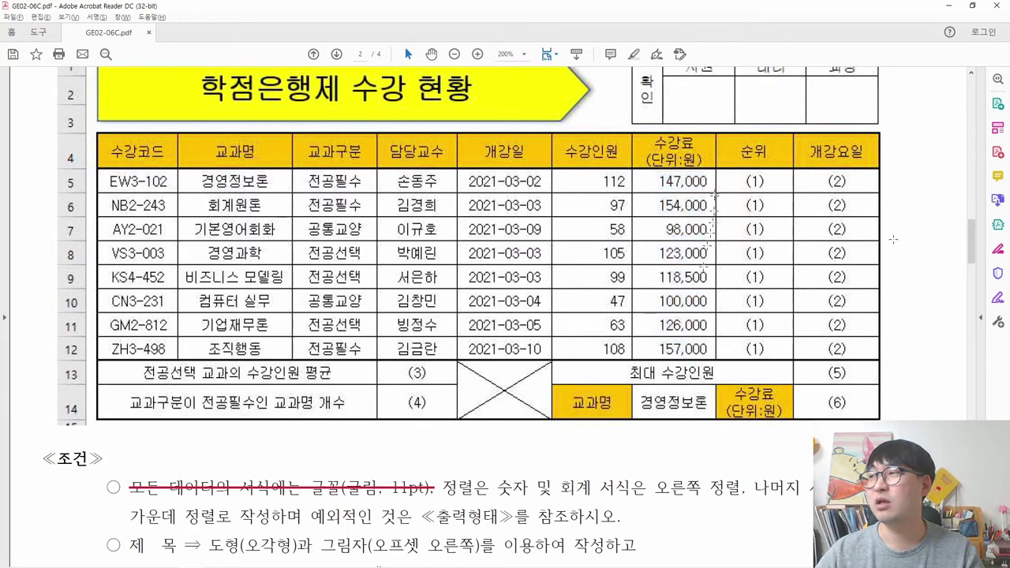
Compare how the 수강인원 and 수강료 figures are aligned against the text and date columns in the output form
drag(708, 179, 694, 323)
drag(658, 217, 709, 266)
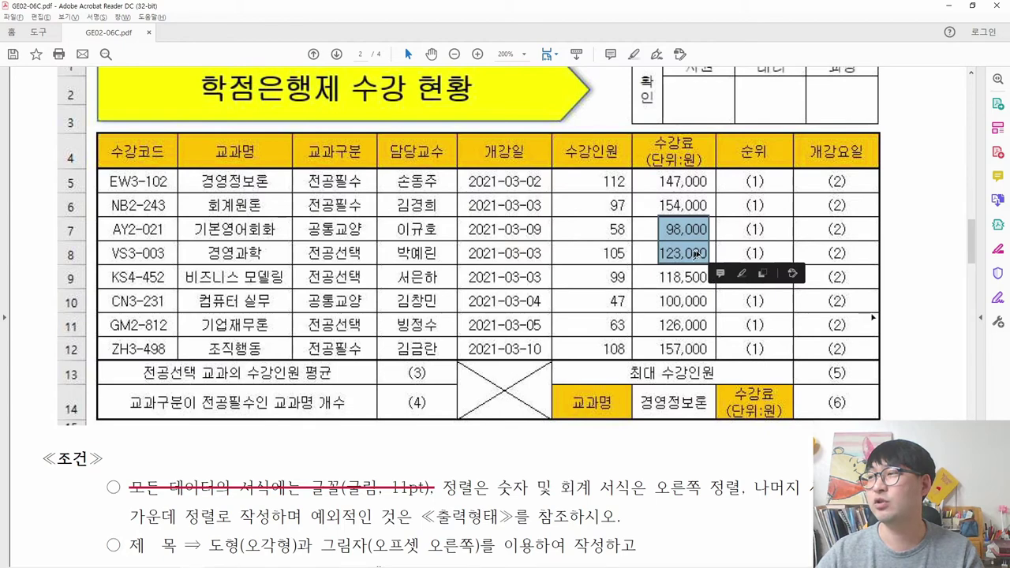
click(863, 308)
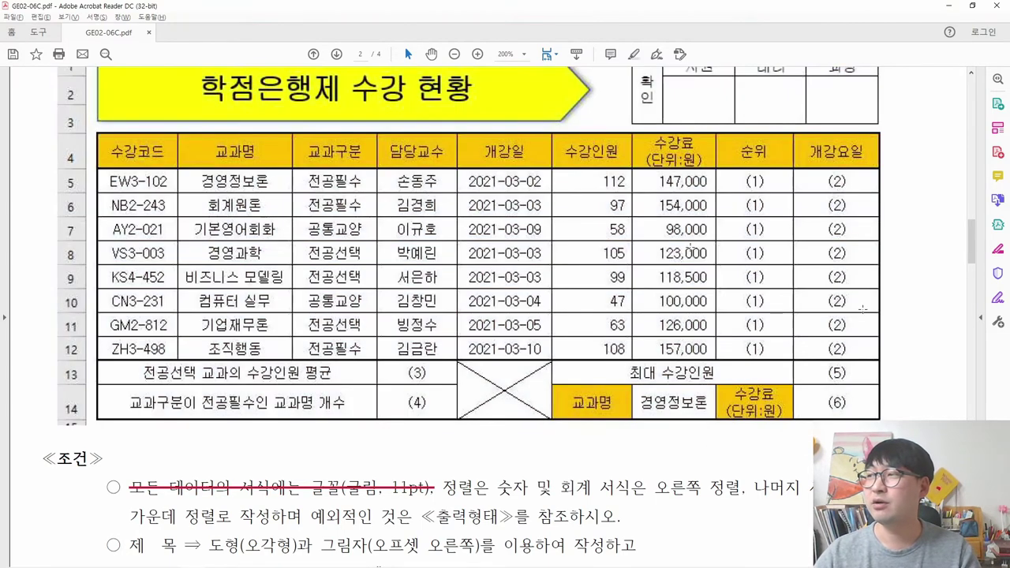
click(601, 170)
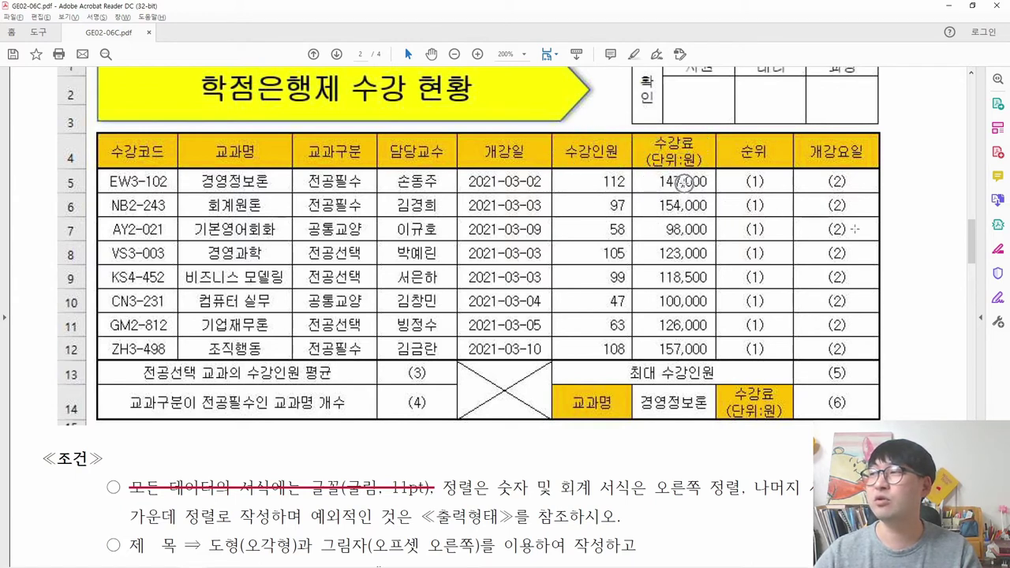
drag(582, 173, 700, 359)
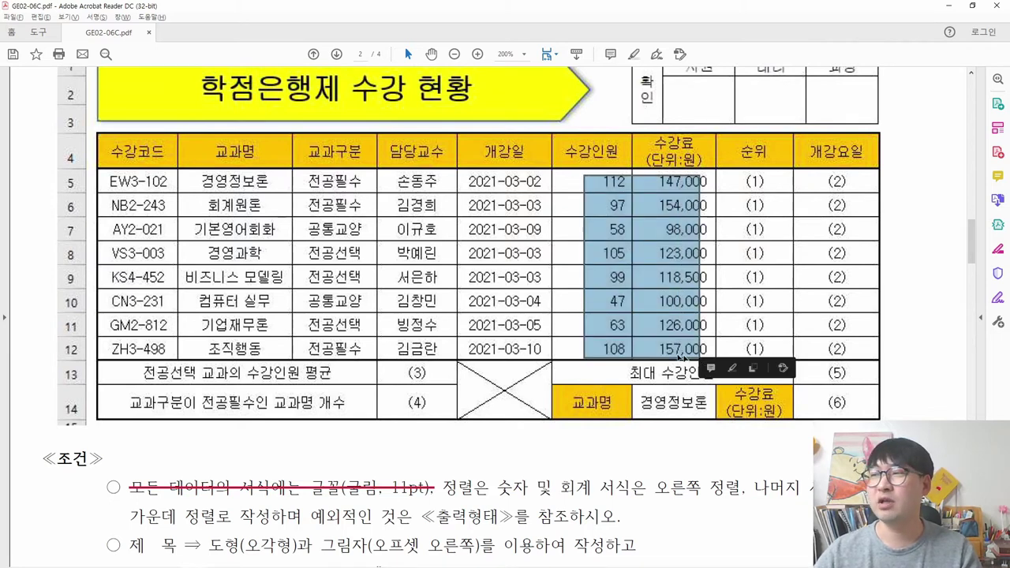
drag(521, 348, 144, 190)
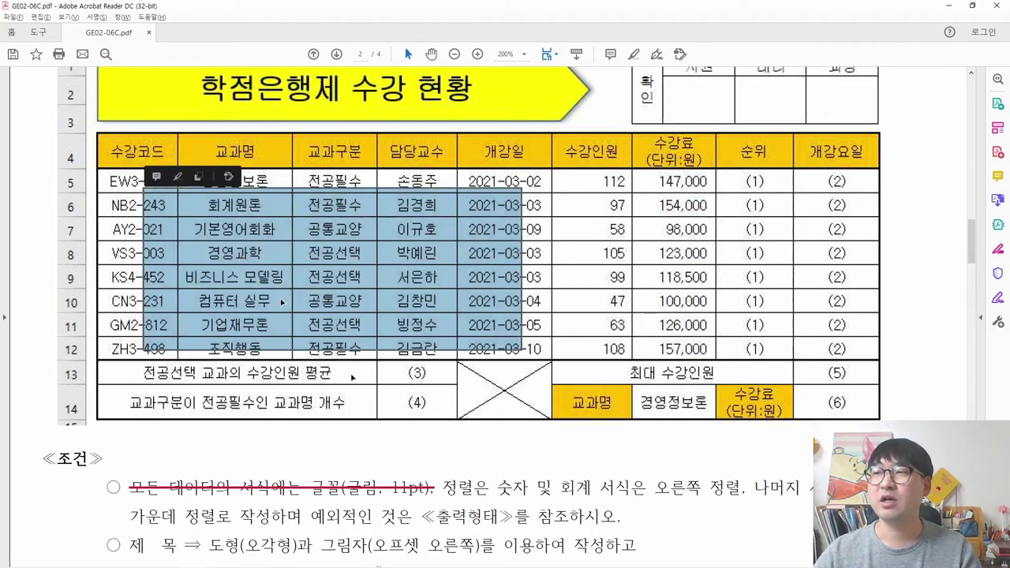
click(650, 325)
Reread the alignment condition under 조건 and check it against the number, text and date columns of the output form
scroll(643, 332, down, 5)
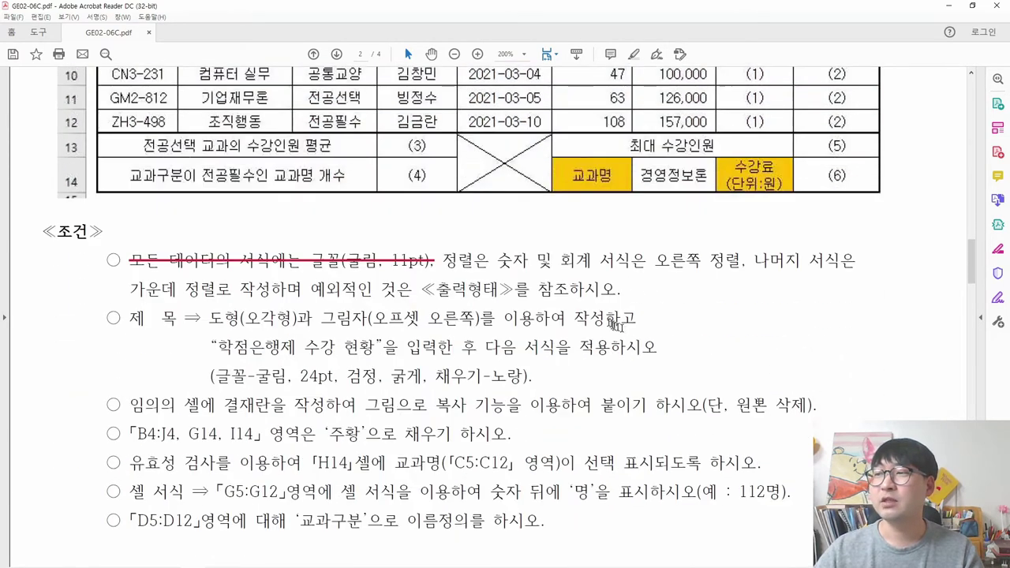
drag(450, 262, 285, 295)
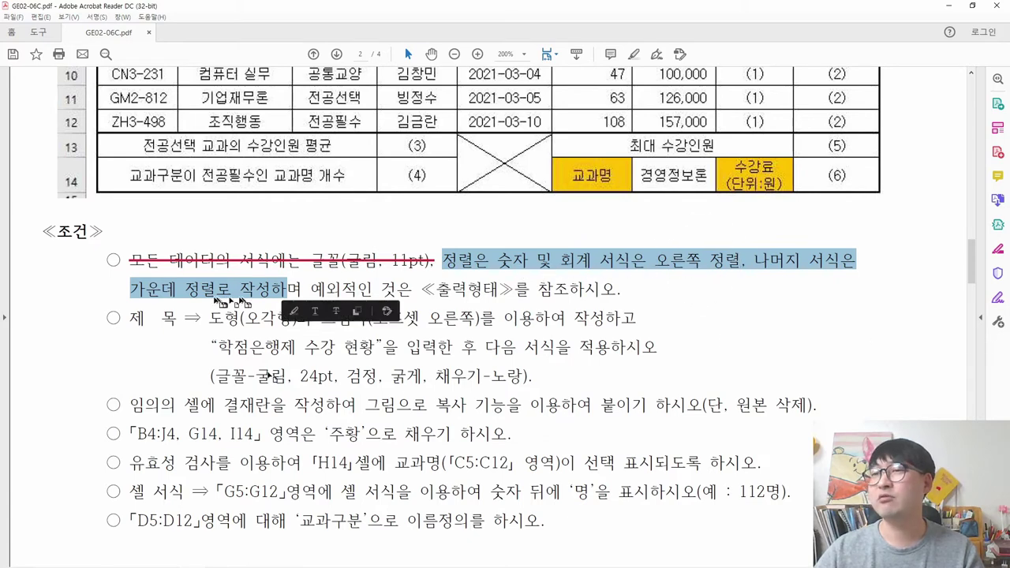
scroll(200, 300, up, 2)
scroll(200, 300, up, 2)
drag(492, 108, 619, 268)
drag(591, 98, 692, 276)
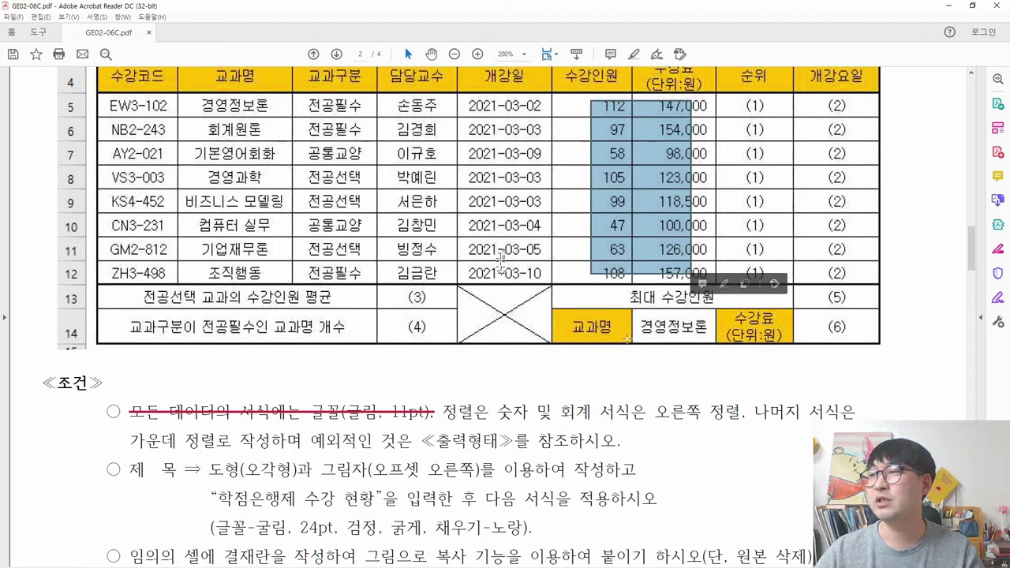
drag(442, 275, 544, 97)
drag(404, 230, 365, 158)
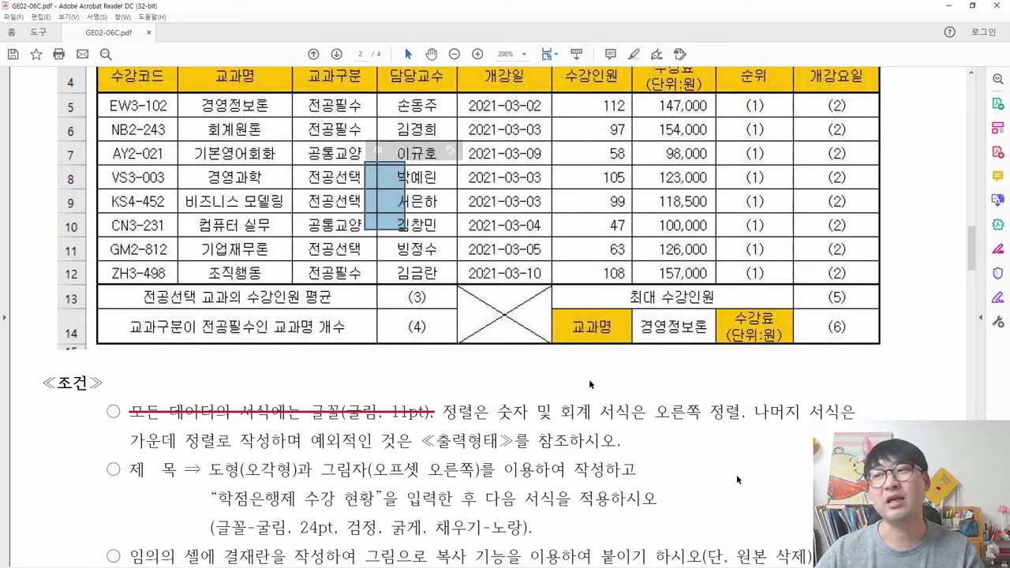
scroll(446, 426, down, 1)
drag(443, 362, 285, 389)
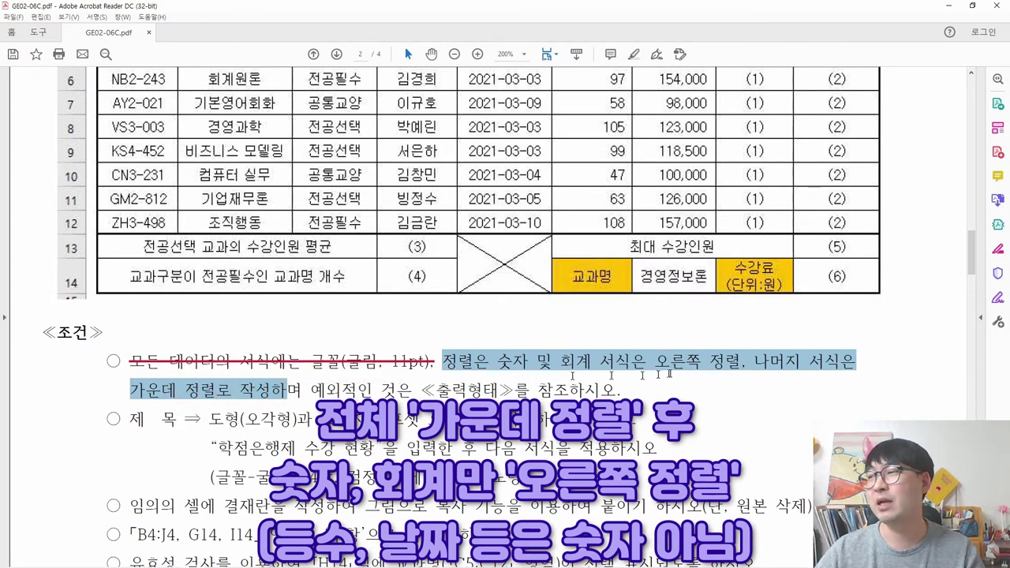
scroll(672, 371, up, 2)
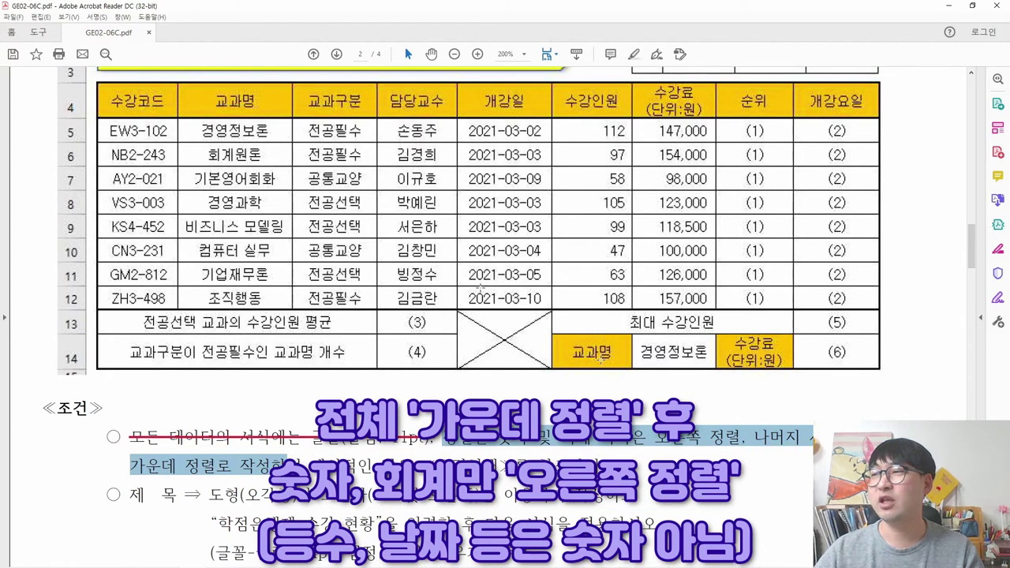
scroll(600, 359, down, 2)
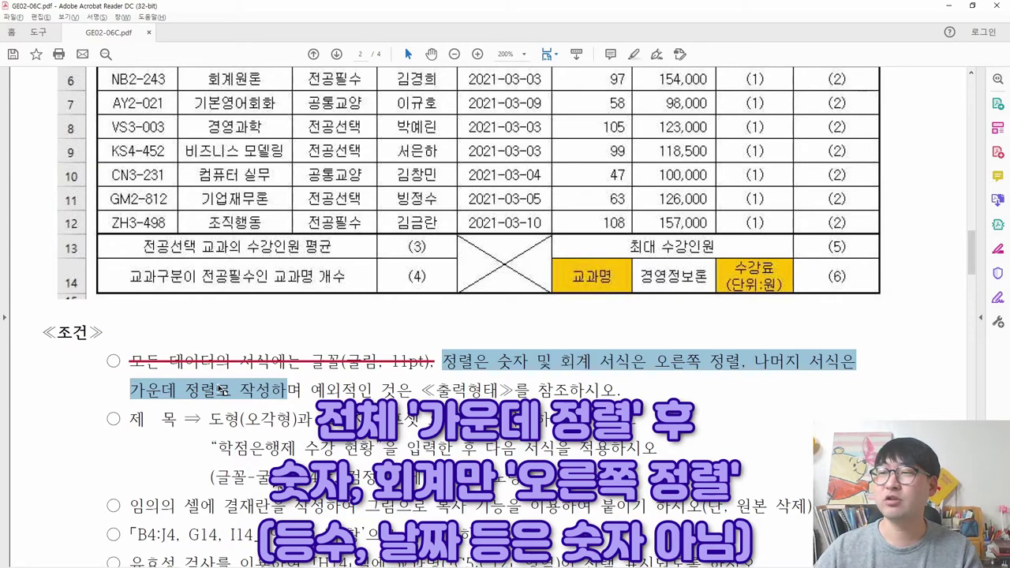
Switch to Excel and center-align all cells of the 제1작업 sheet horizontally
key(alt+Tab)
click(12, 117)
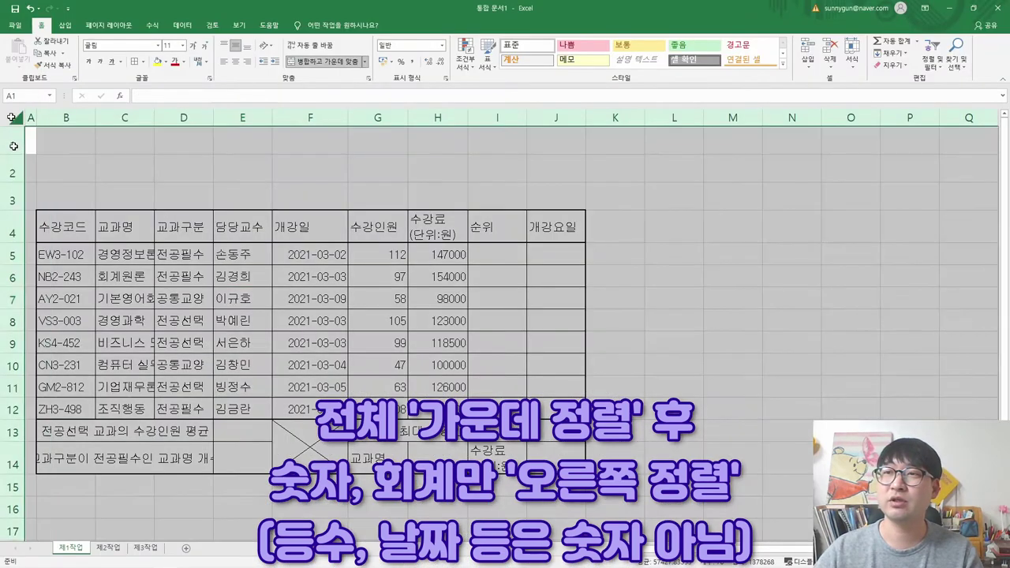
click(238, 68)
click(235, 65)
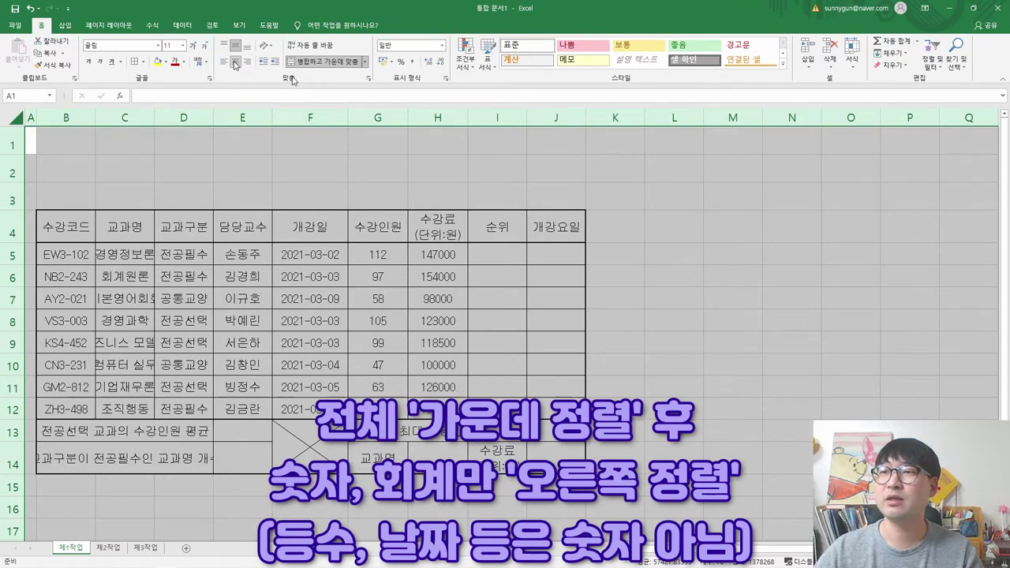
click(265, 327)
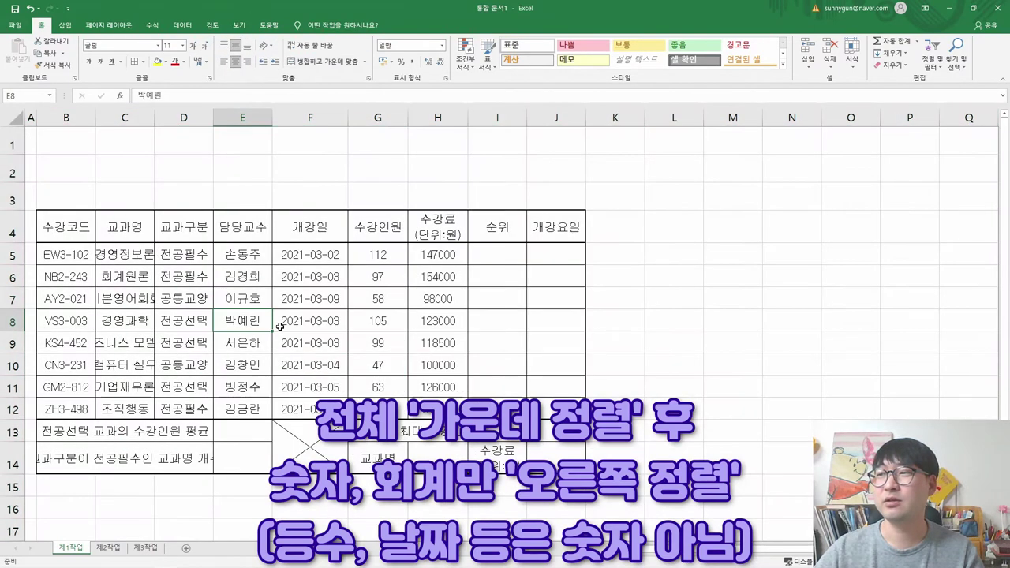
drag(362, 257, 390, 254)
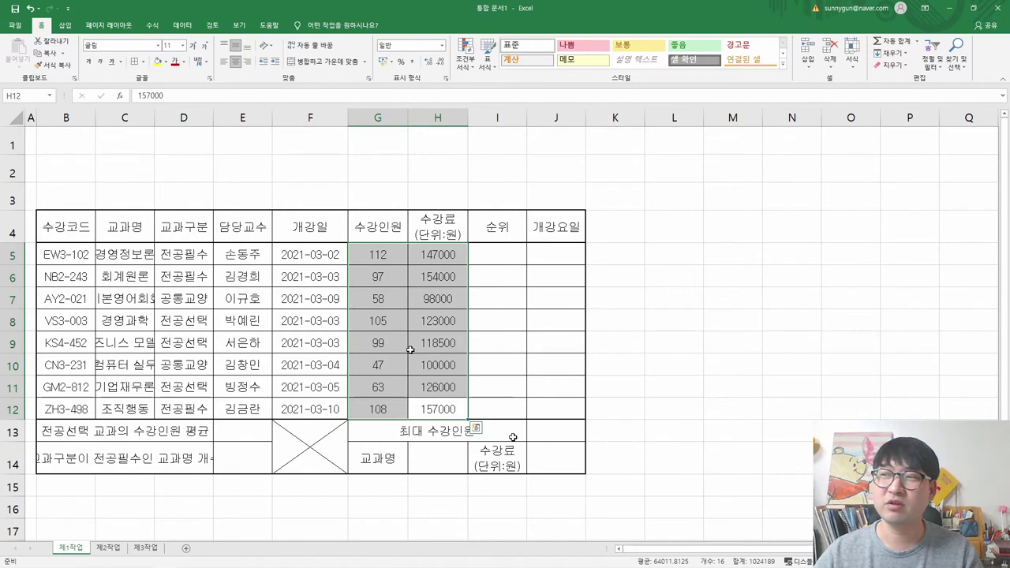
key(ctrl+q)
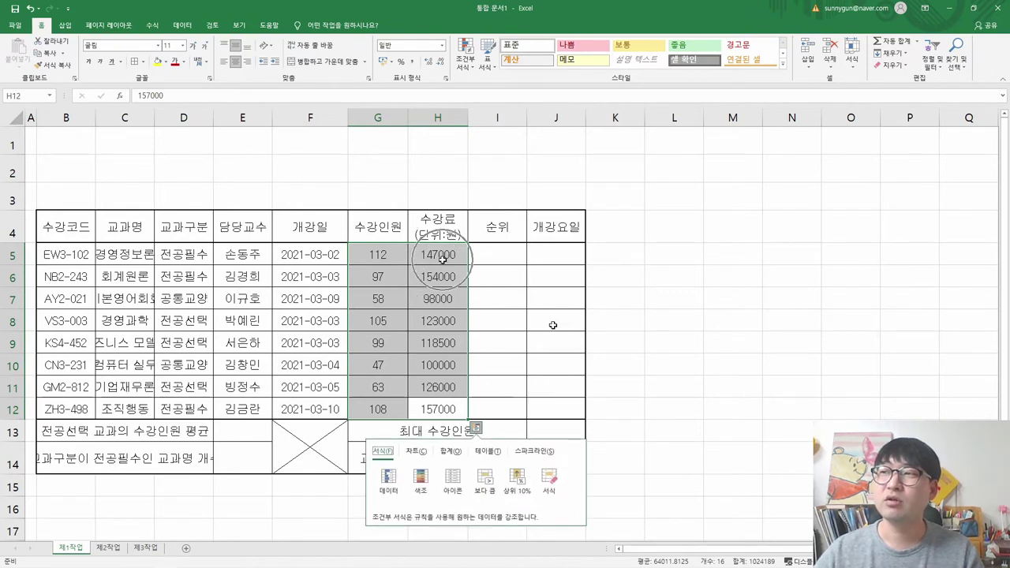
click(443, 257)
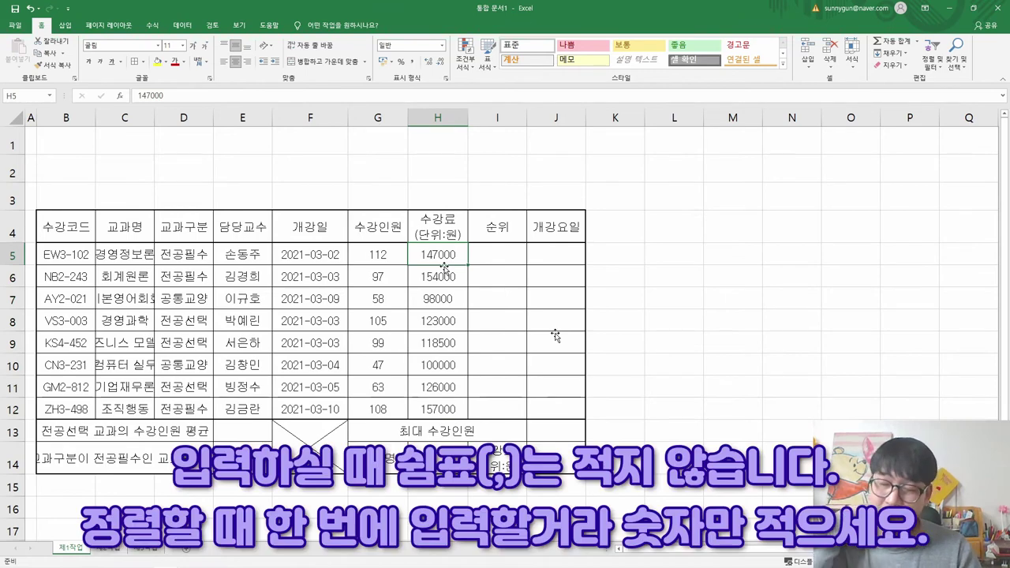
Check the 수강인원 and 수강료 columns in the exam PDF, and right-align G5:H12 in Excel
key(alt+Tab)
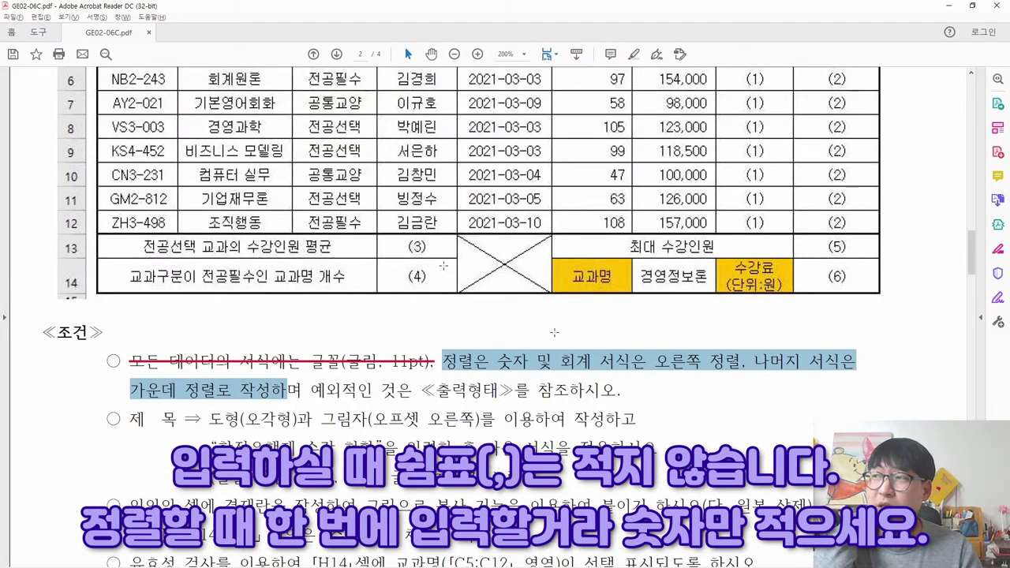
scroll(443, 266, up, 4)
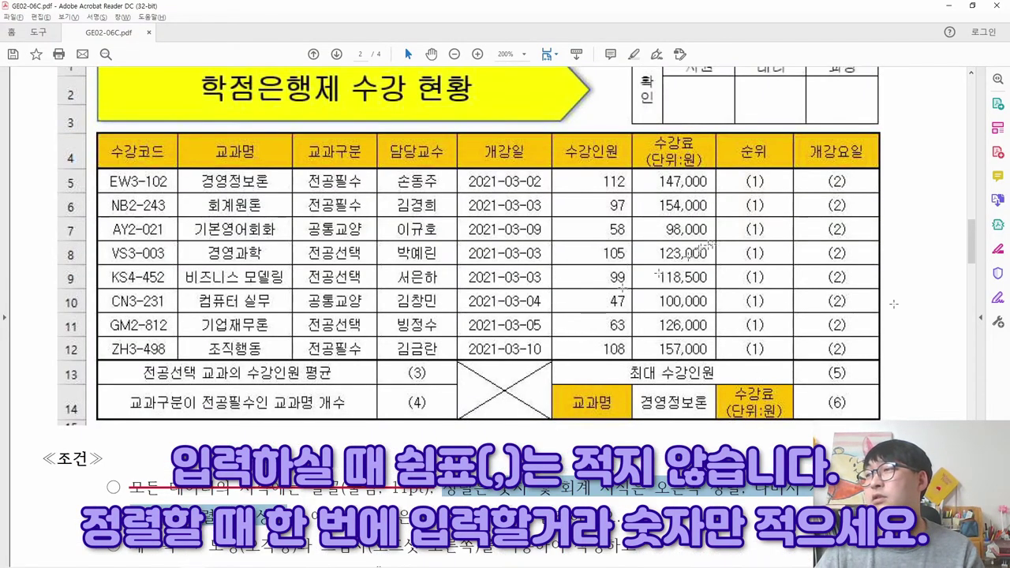
drag(676, 172, 686, 359)
click(864, 368)
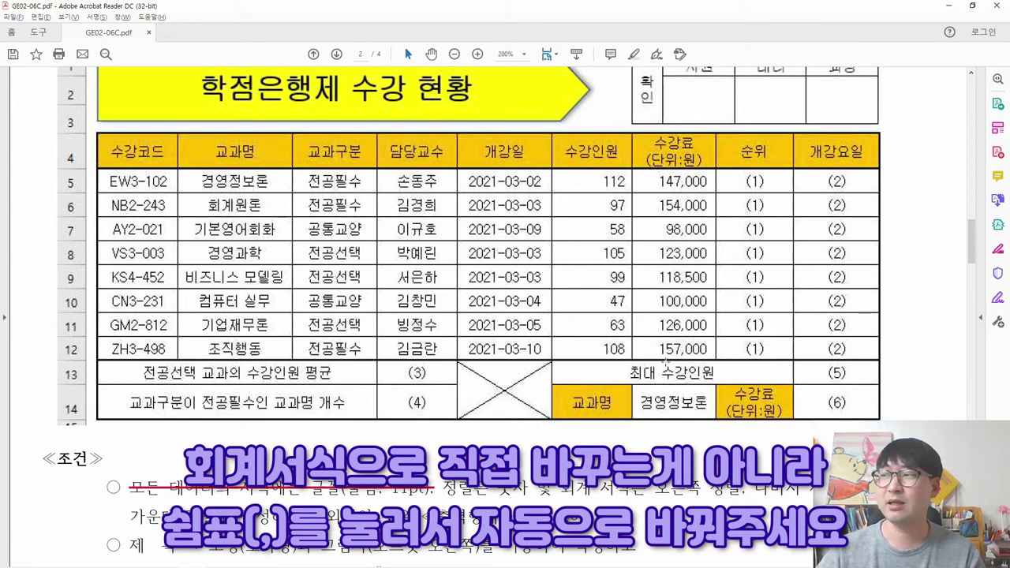
drag(586, 169, 696, 355)
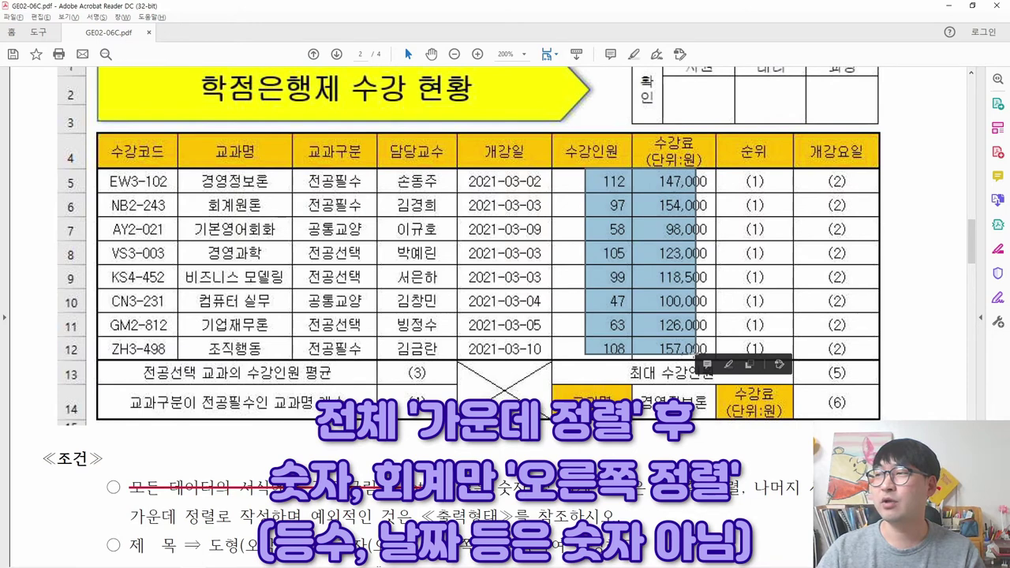
key(alt+Tab)
drag(378, 255, 426, 400)
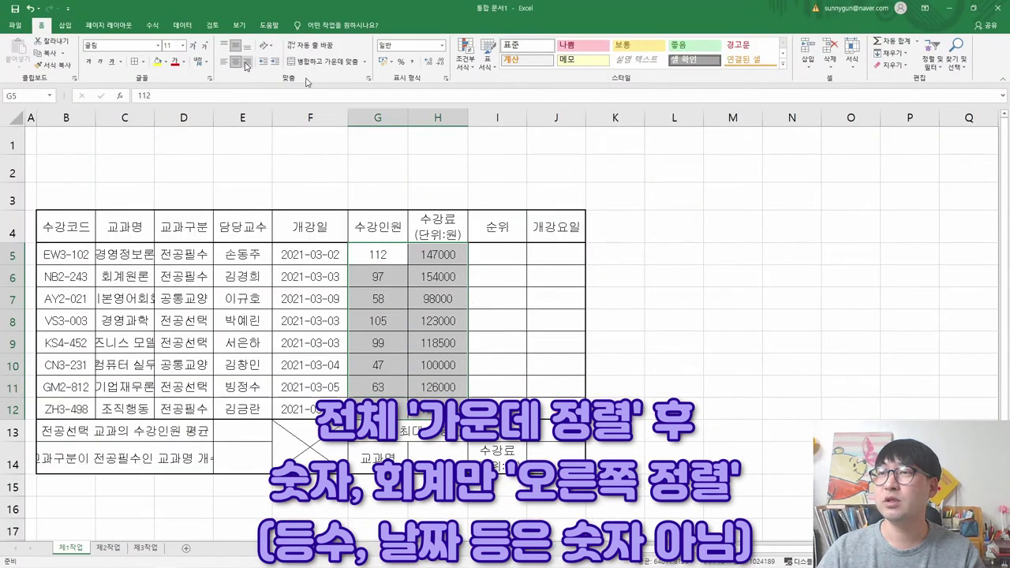
click(247, 63)
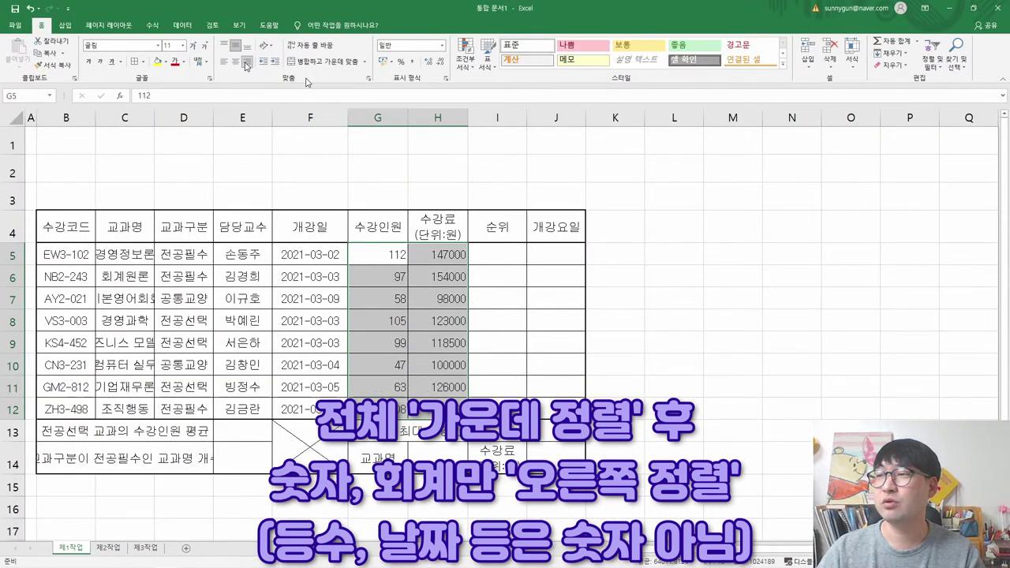
click(426, 276)
Switch to the exam PDF and examine the number format and right-edge spacing of the 수강인원 and 수강료 figures
key(alt+Tab)
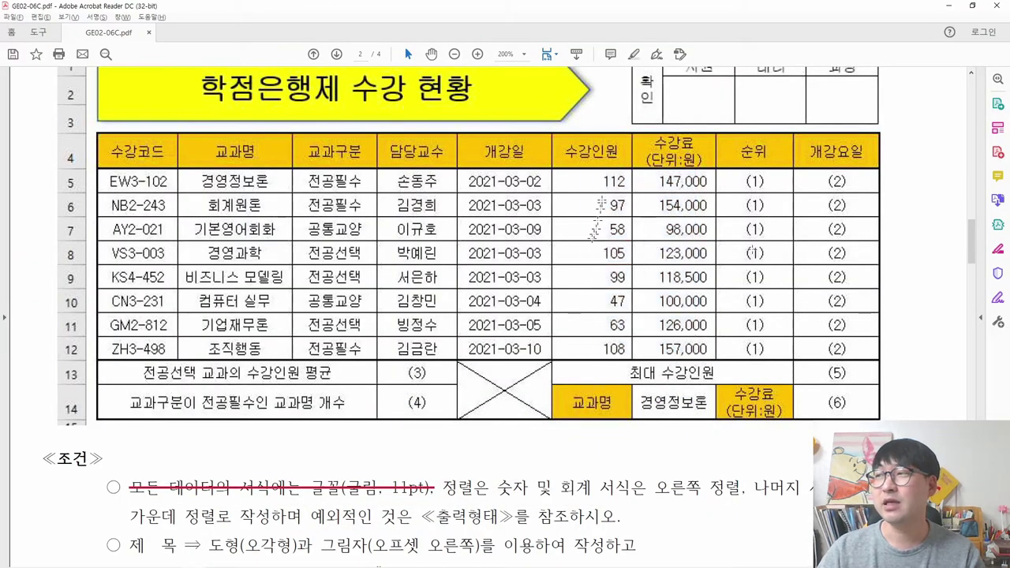
drag(622, 174, 633, 352)
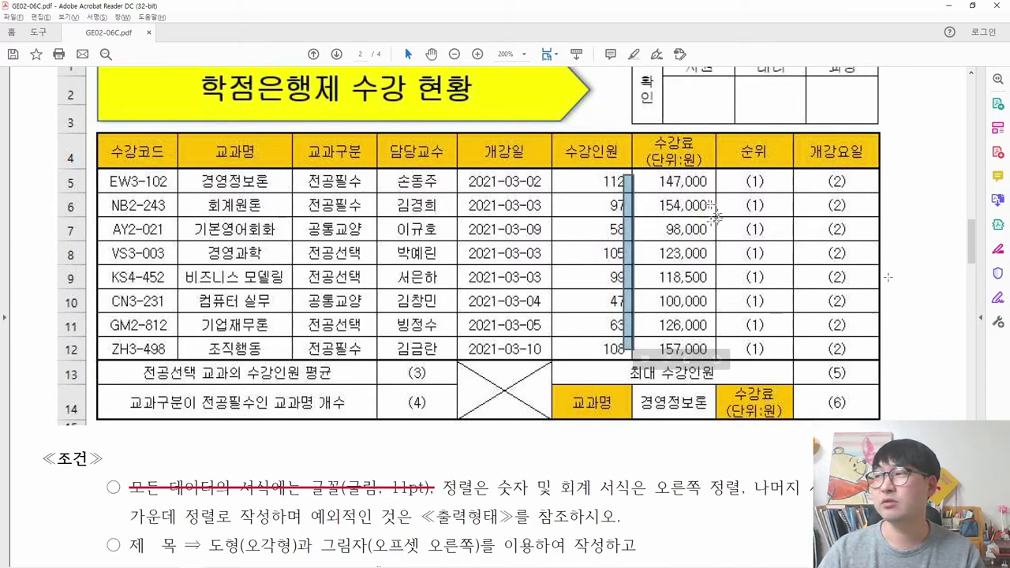
key(alt+Tab)
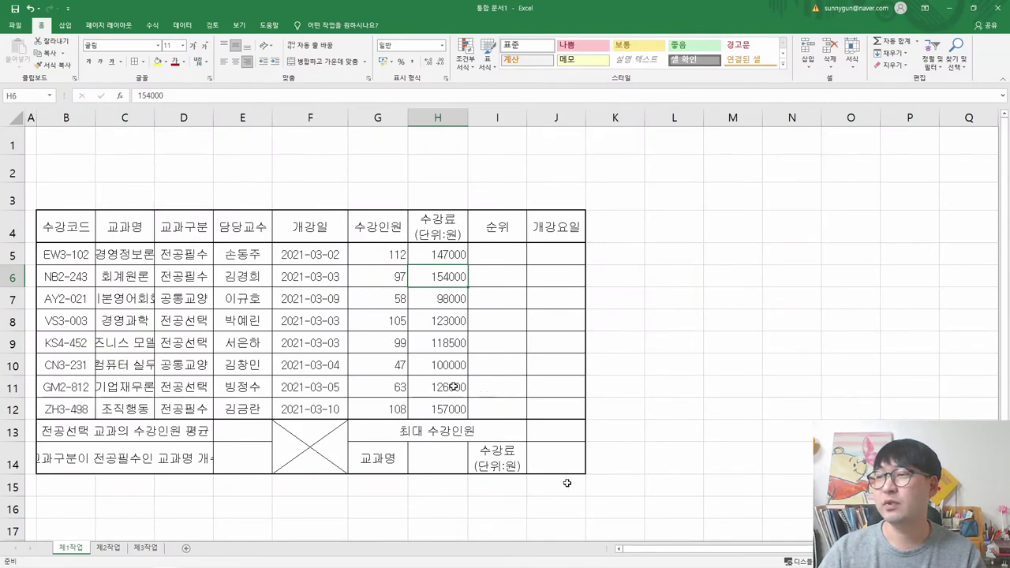
key(alt+Tab)
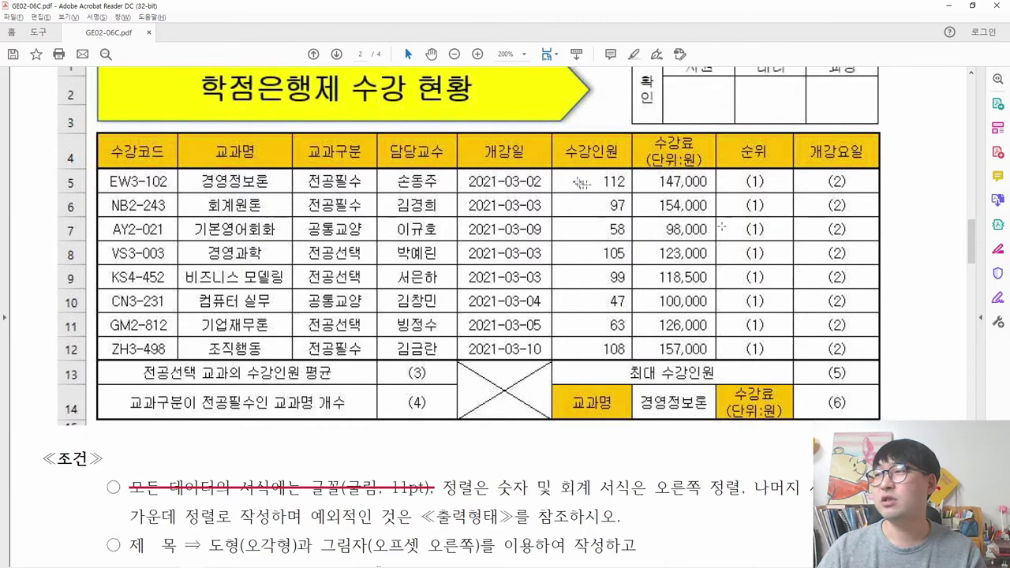
drag(578, 181, 694, 348)
click(635, 308)
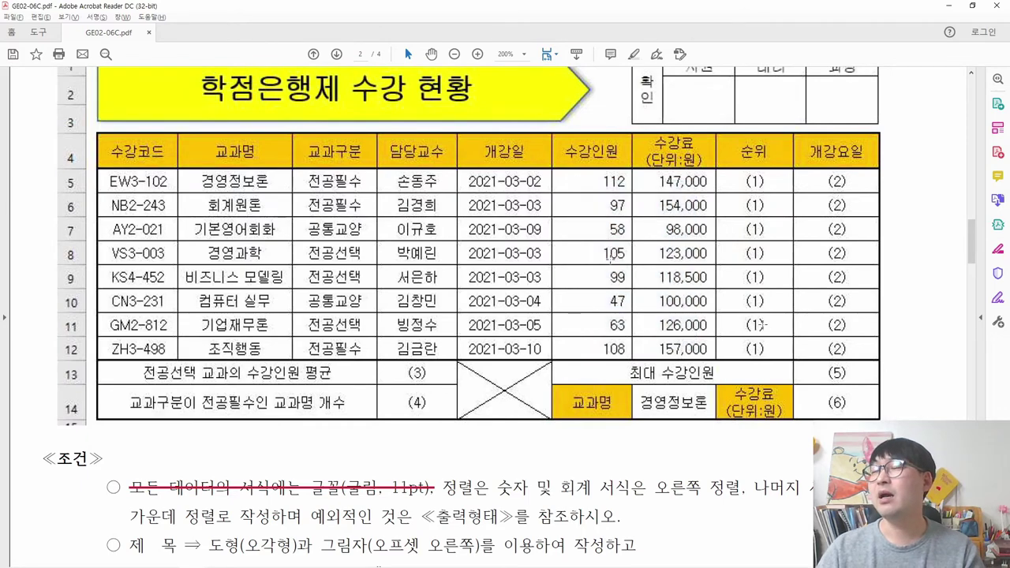
Switch to Excel, try the 회계 number format on G5:H12, and undo it
key(alt+Tab)
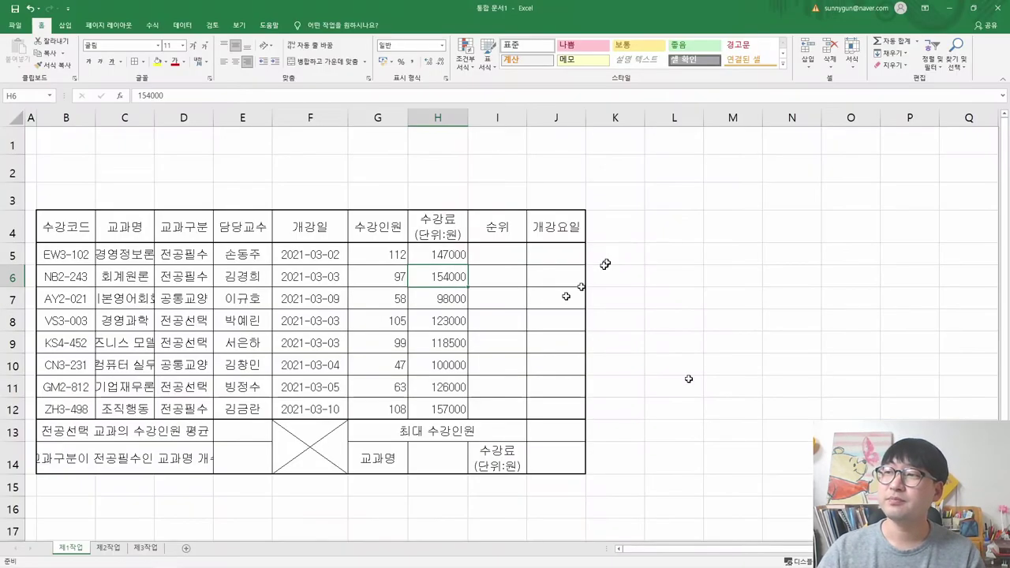
drag(395, 254, 433, 406)
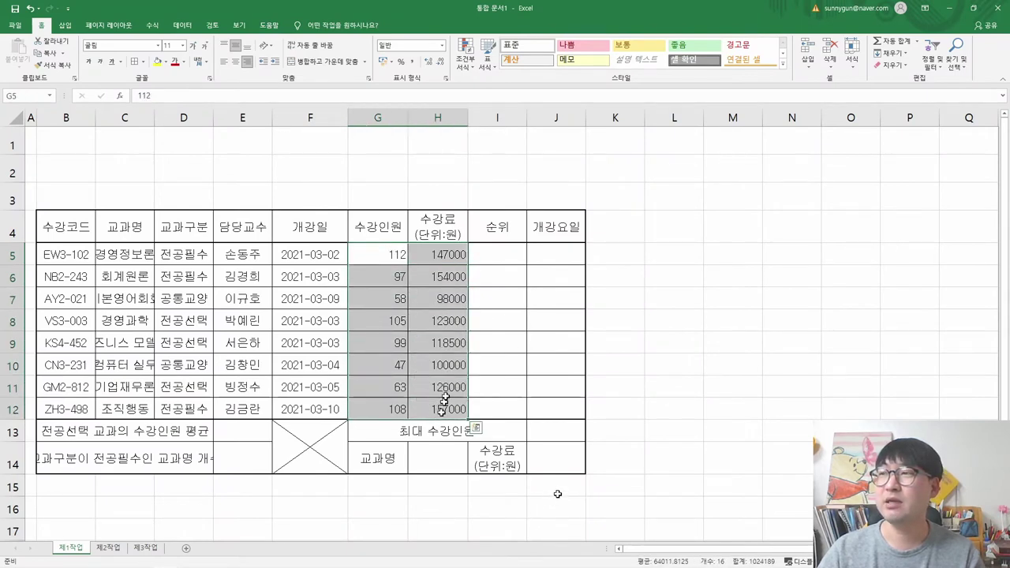
key(ctrl+q)
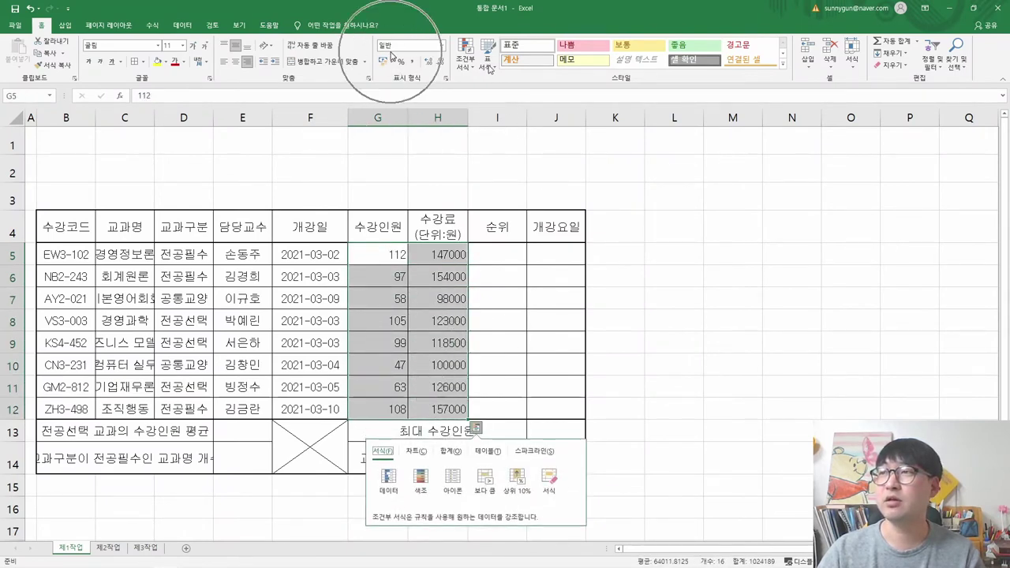
click(442, 45)
click(425, 133)
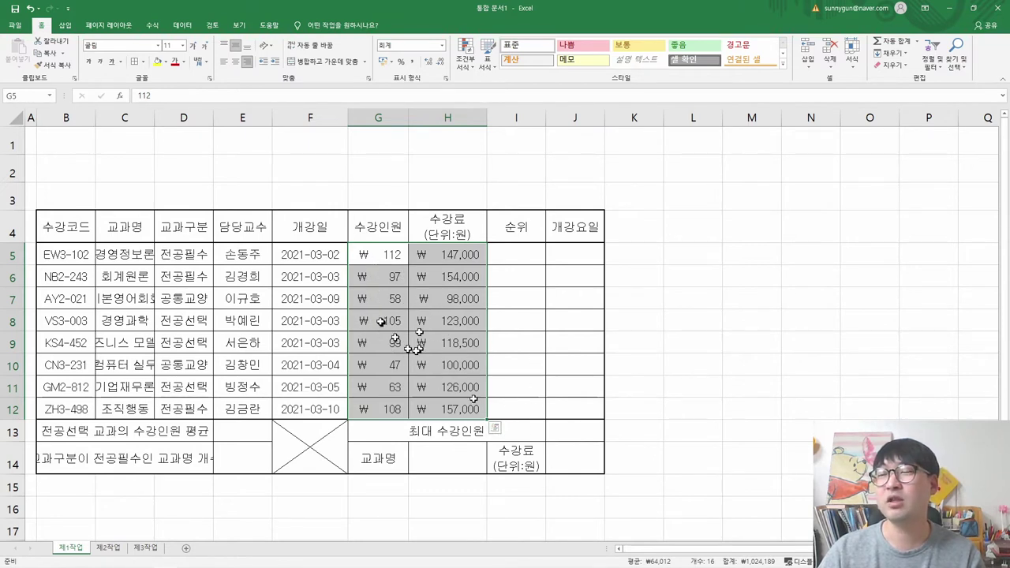
key(ctrl+shift+grave)
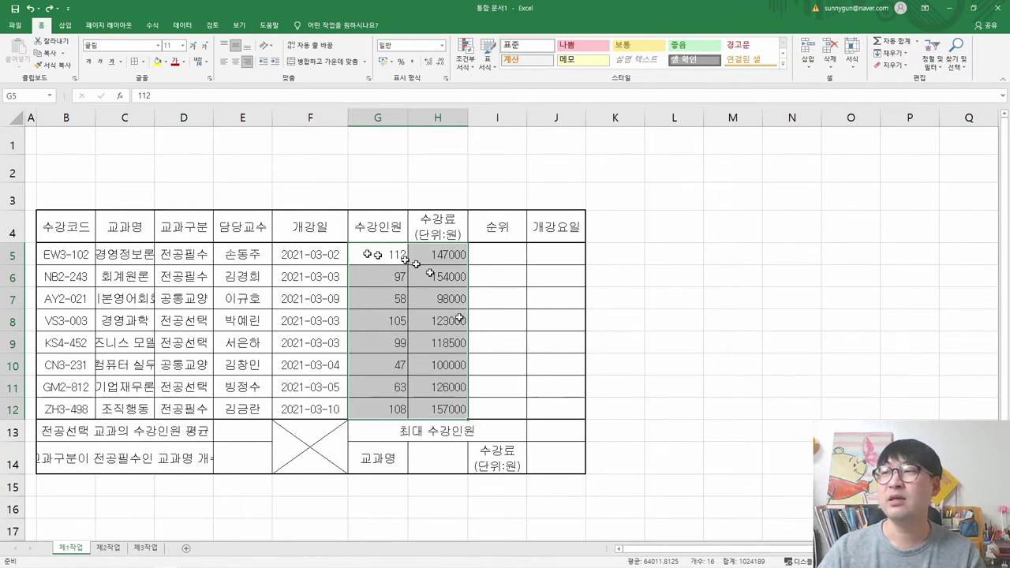
Apply the comma style to G5:H12 and compare the figures with the output form in the exam PDF
drag(391, 261, 451, 411)
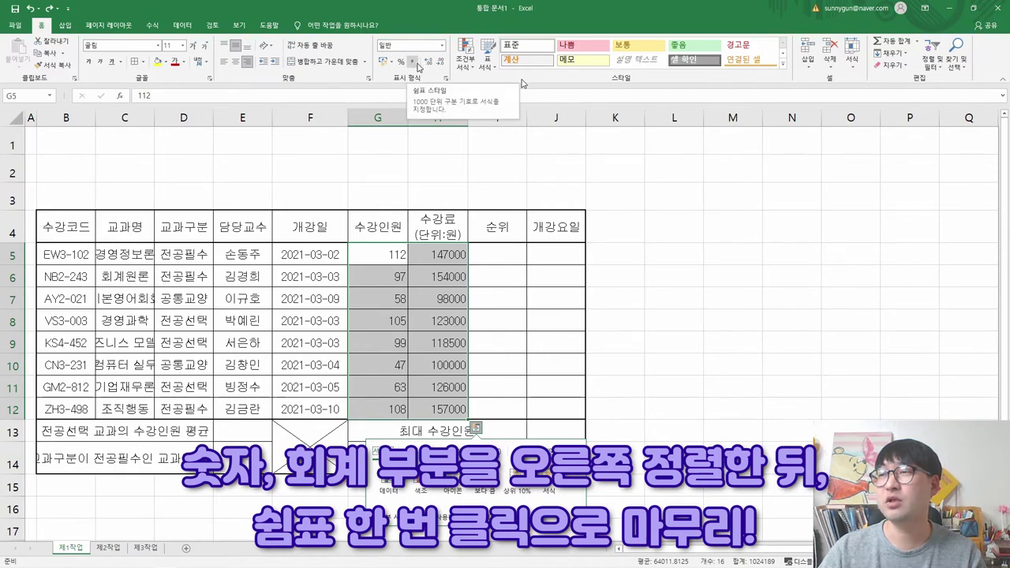
click(417, 64)
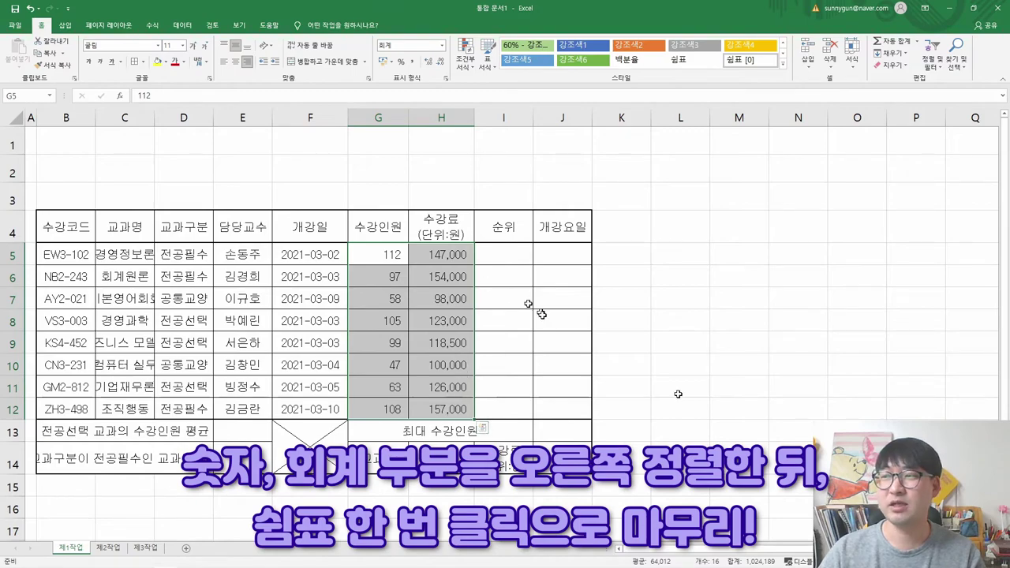
key(alt+Tab)
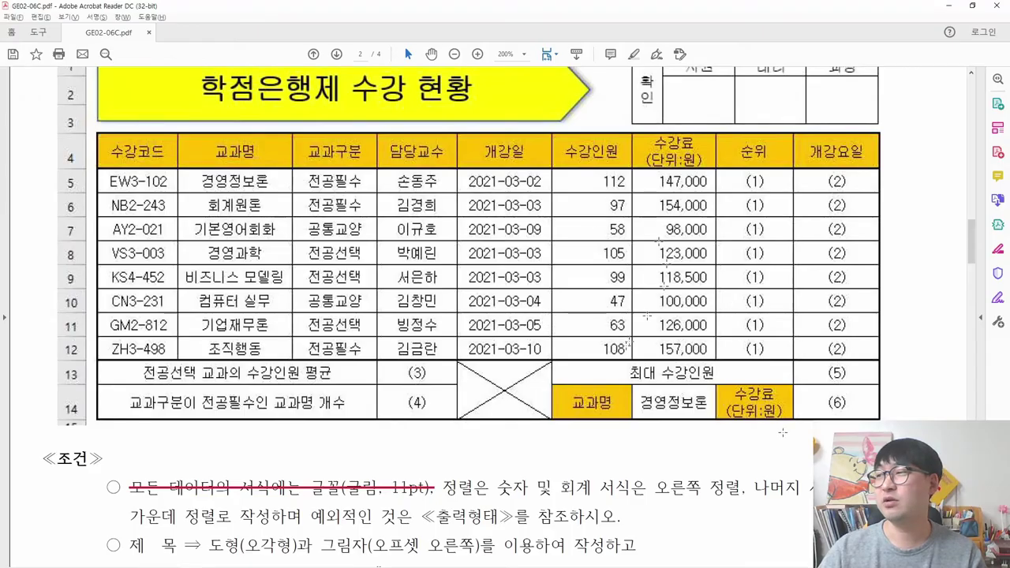
key(alt+Tab)
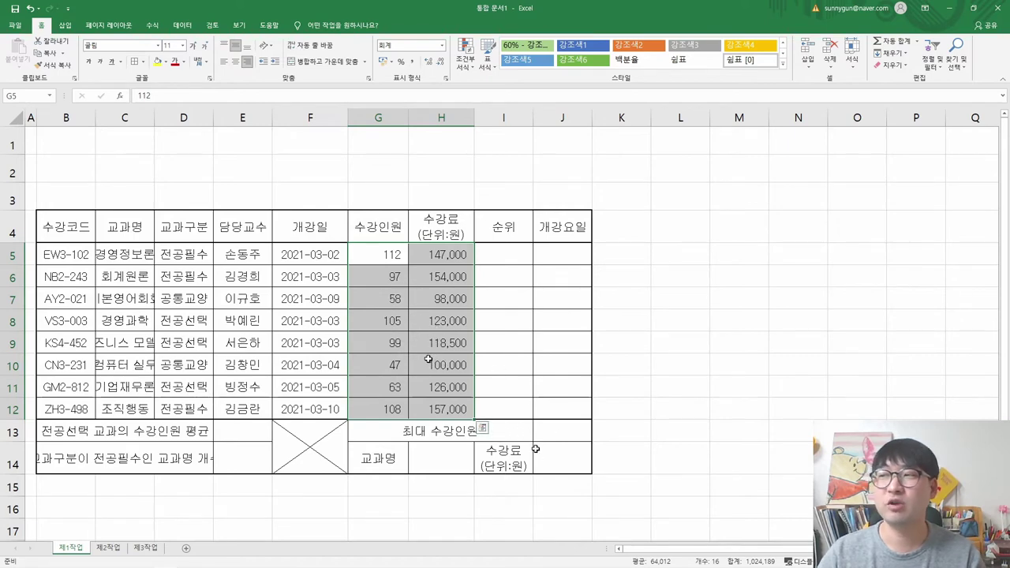
Review the filled-in columns and the function answer cells (1) to (6) in the exam PDF's output form
key(alt+Tab)
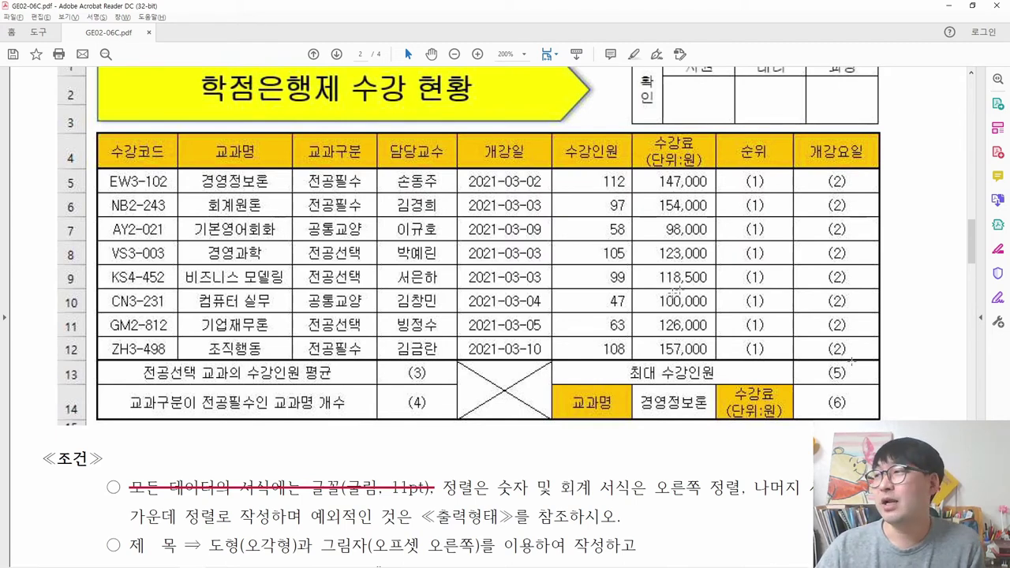
mouse_move(130, 146)
mouse_down()
mouse_move(407, 284)
mouse_move(666, 343)
mouse_move(688, 358)
mouse_up()
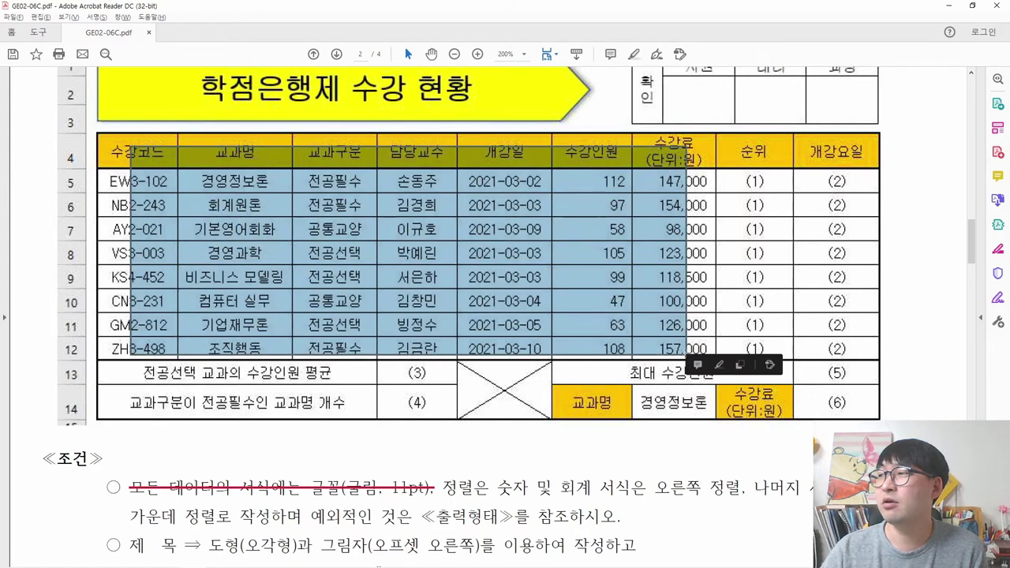
drag(732, 178, 852, 349)
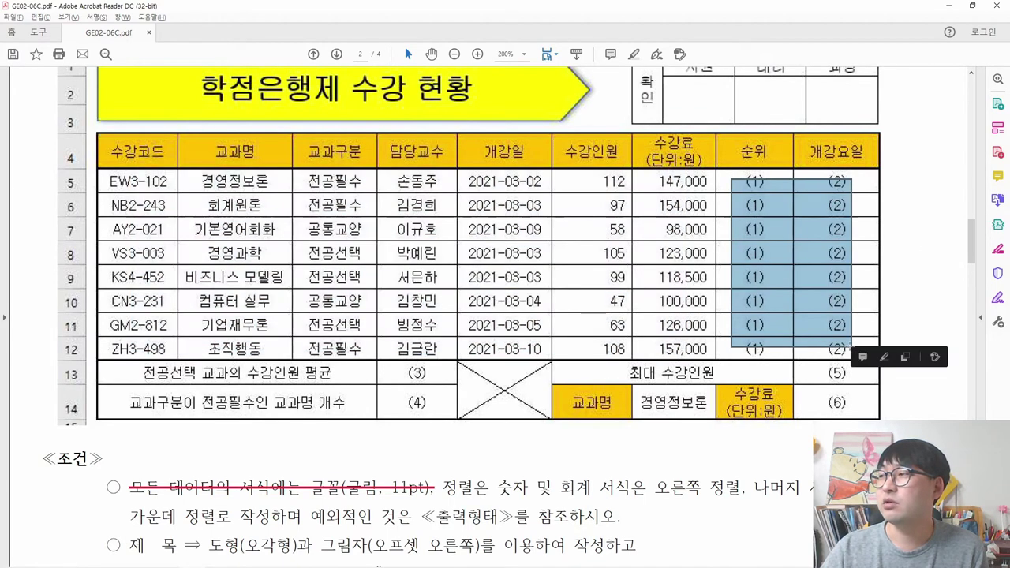
drag(396, 362, 432, 415)
drag(808, 371, 852, 413)
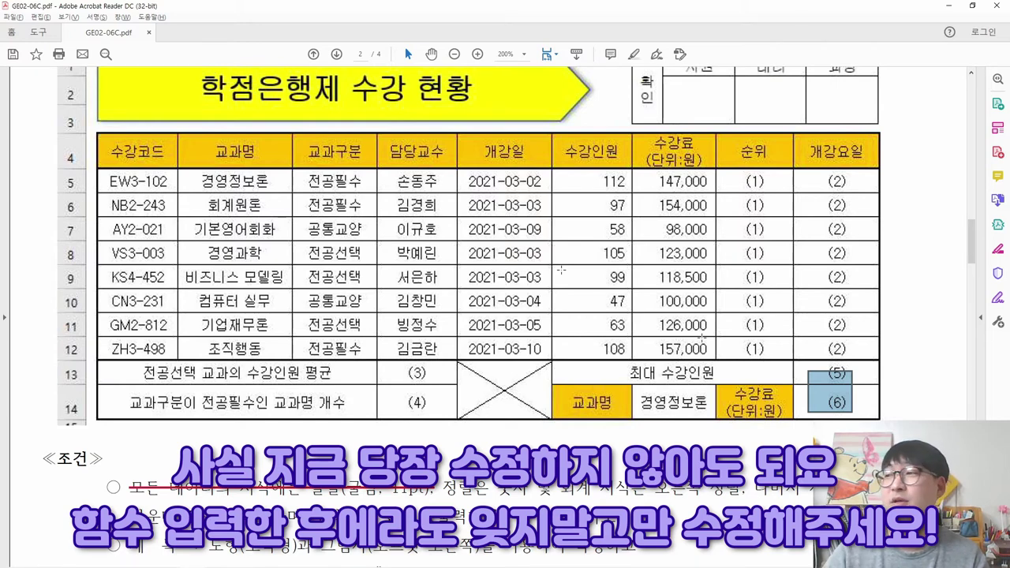
Check what kind of value answer cells (1) to (4) require under 순위, 개강요일, 수강인원 평균 and 교과명 개수
drag(731, 166, 777, 353)
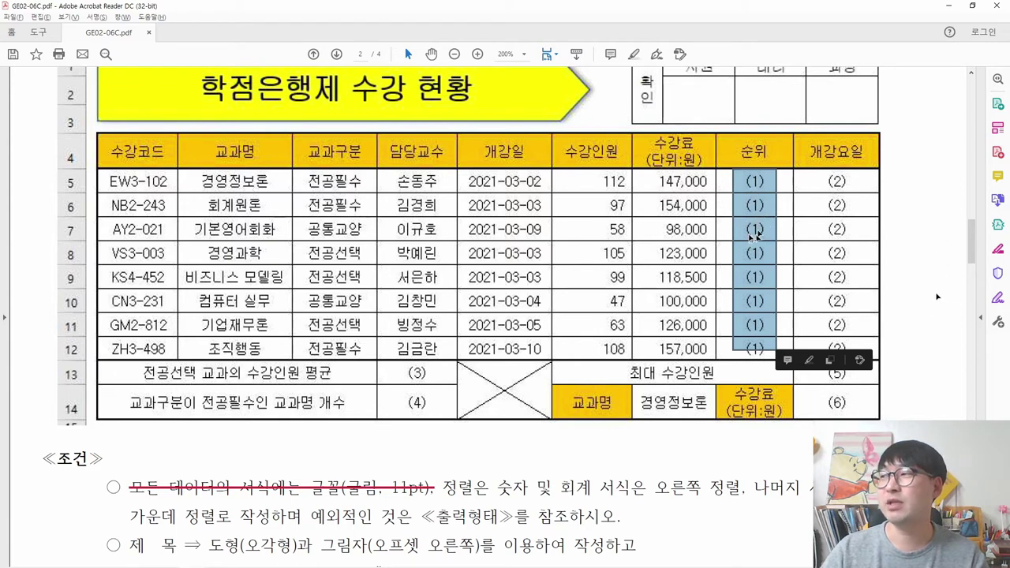
drag(814, 175, 862, 350)
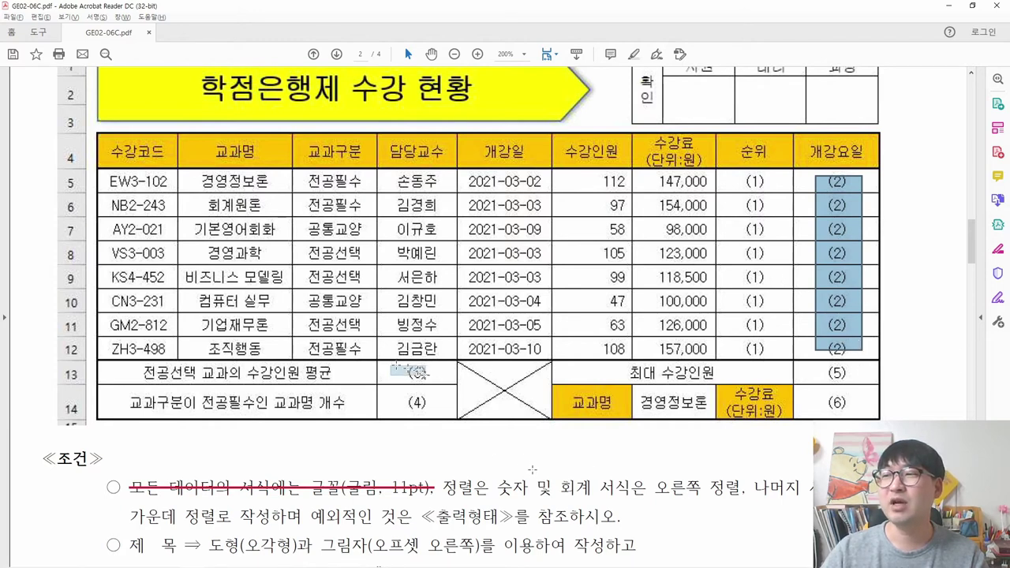
drag(432, 380, 391, 367)
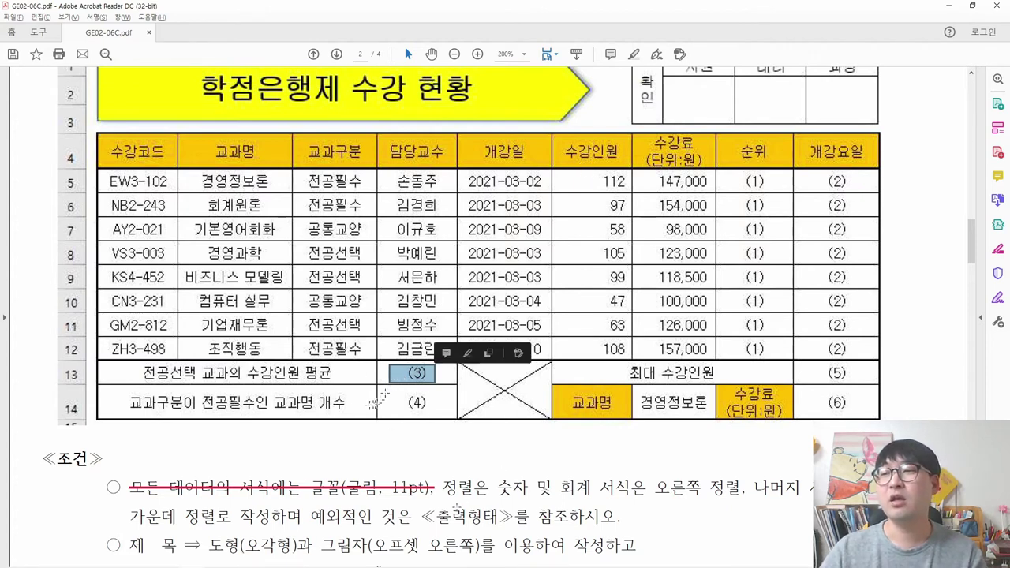
drag(284, 399, 348, 414)
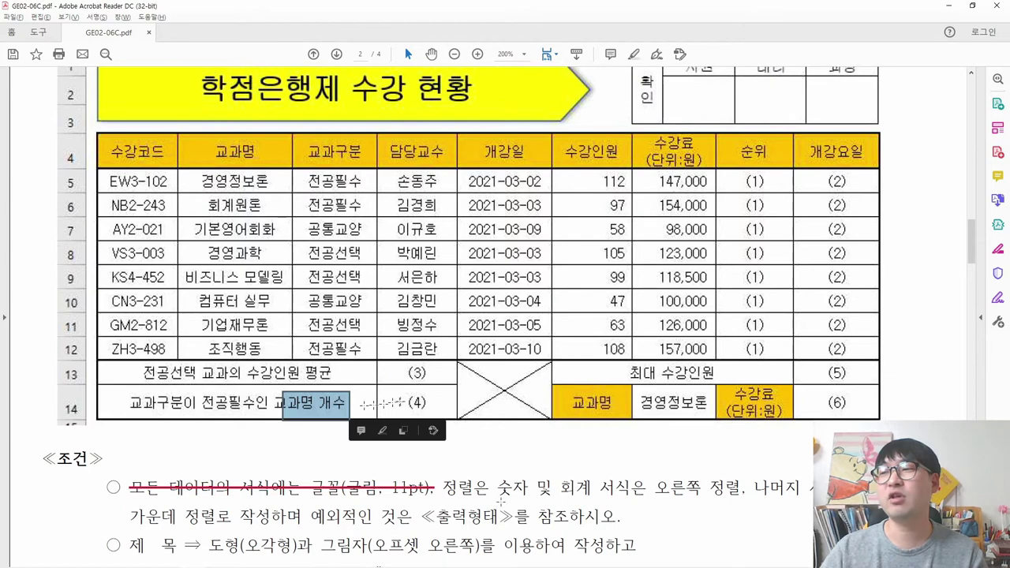
drag(433, 404, 405, 365)
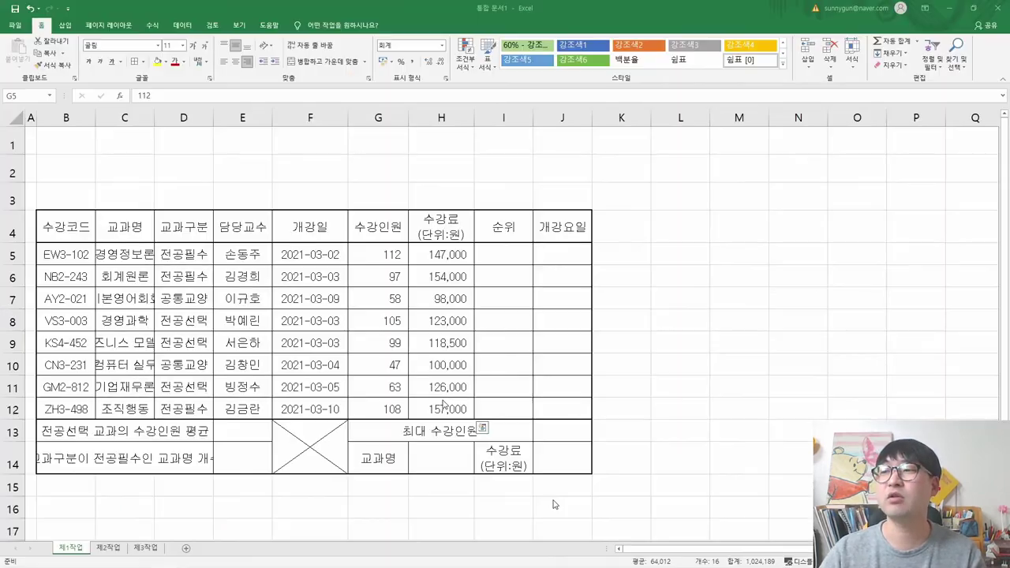
Switch to Excel, right-align E13:E14 and apply the comma style to both cells
key(alt+Tab)
click(250, 429)
drag(250, 429, 251, 456)
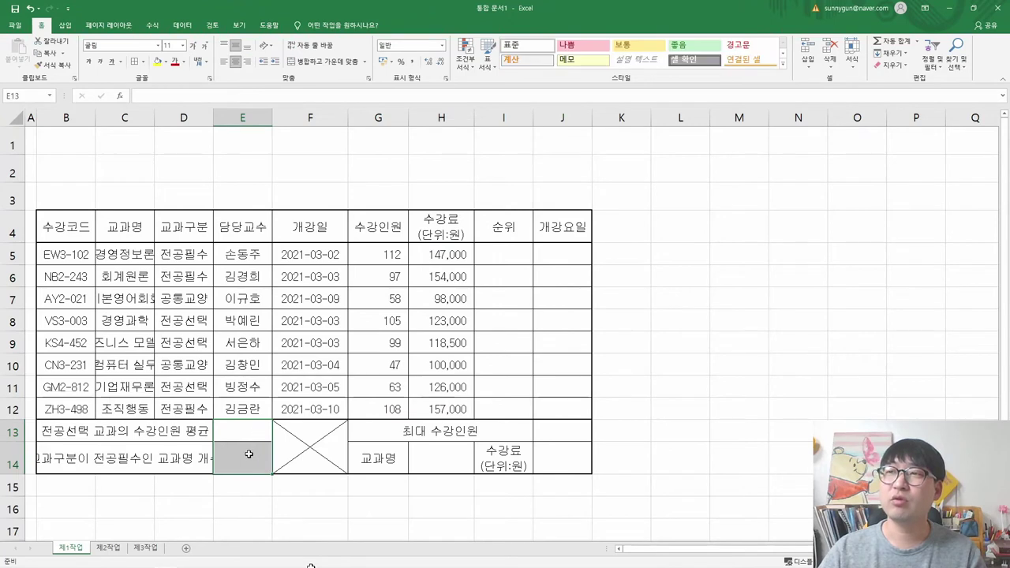
click(248, 63)
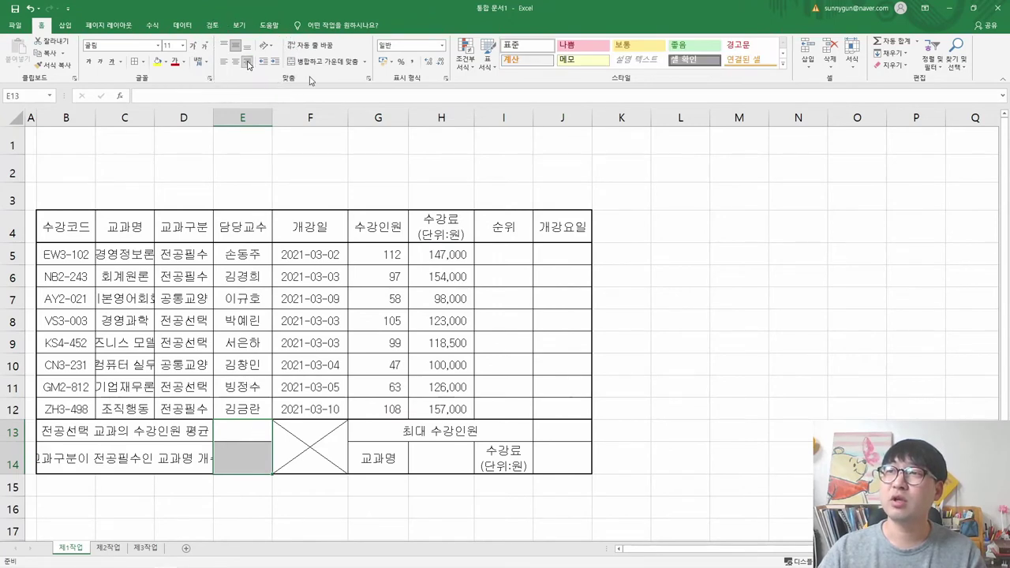
click(412, 62)
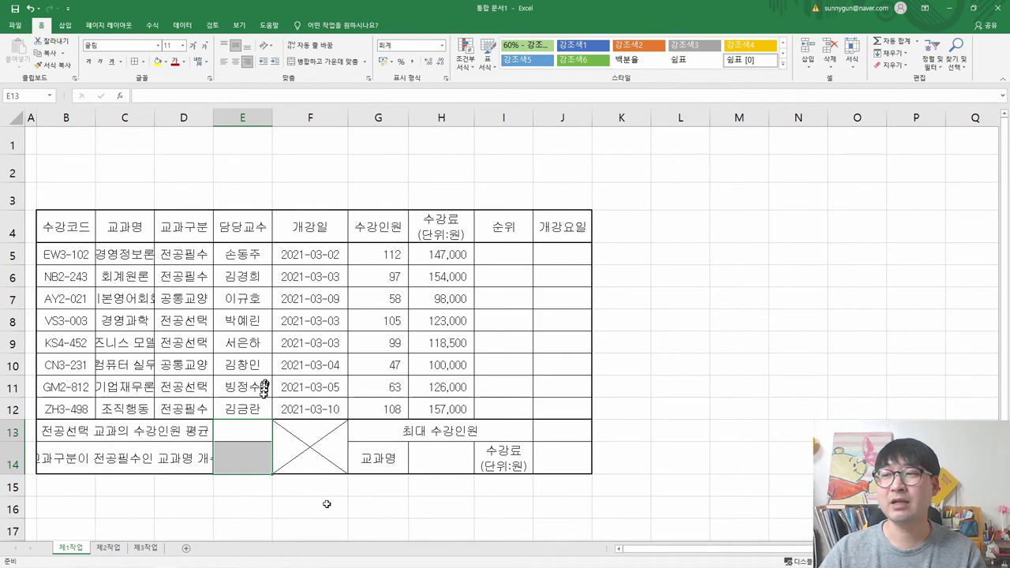
Enter the test number 121334 in I8 to check its formatting, and undo the entry
click(527, 317)
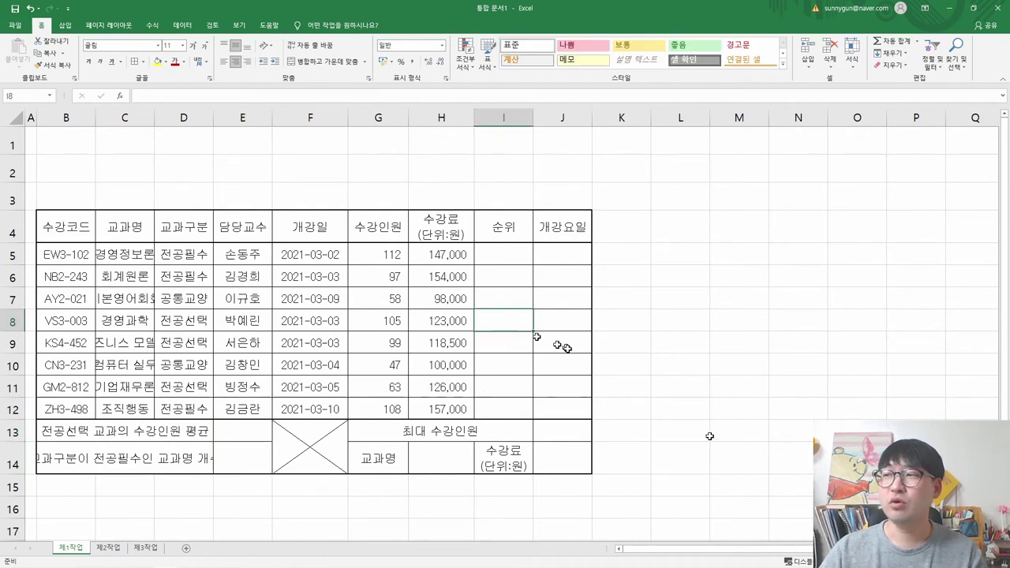
text(121334)
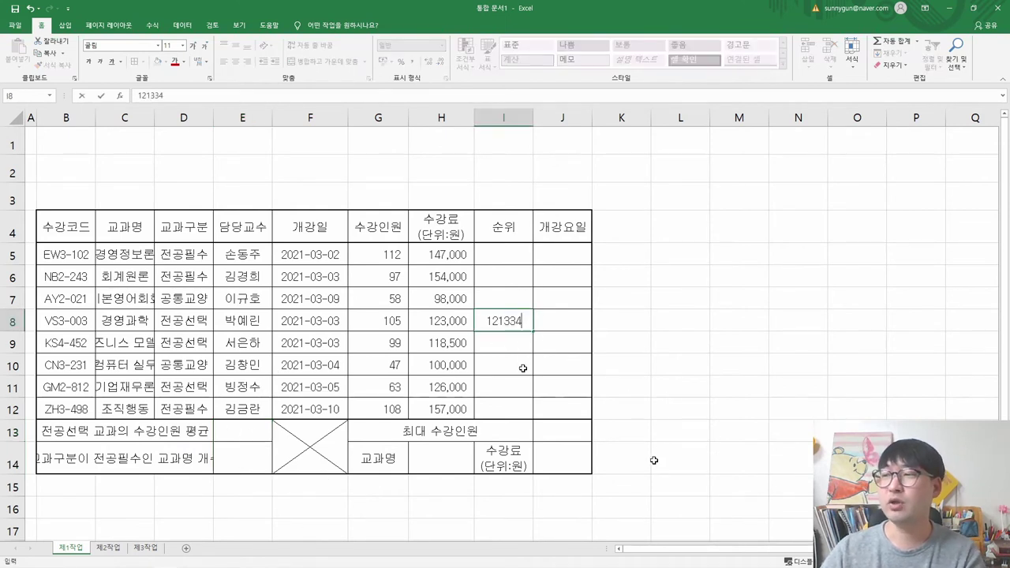
key(Return)
key(ctrl+z)
Enter the test number 1234 in E13 to check the comma style, and clear the cell's contents
click(260, 433)
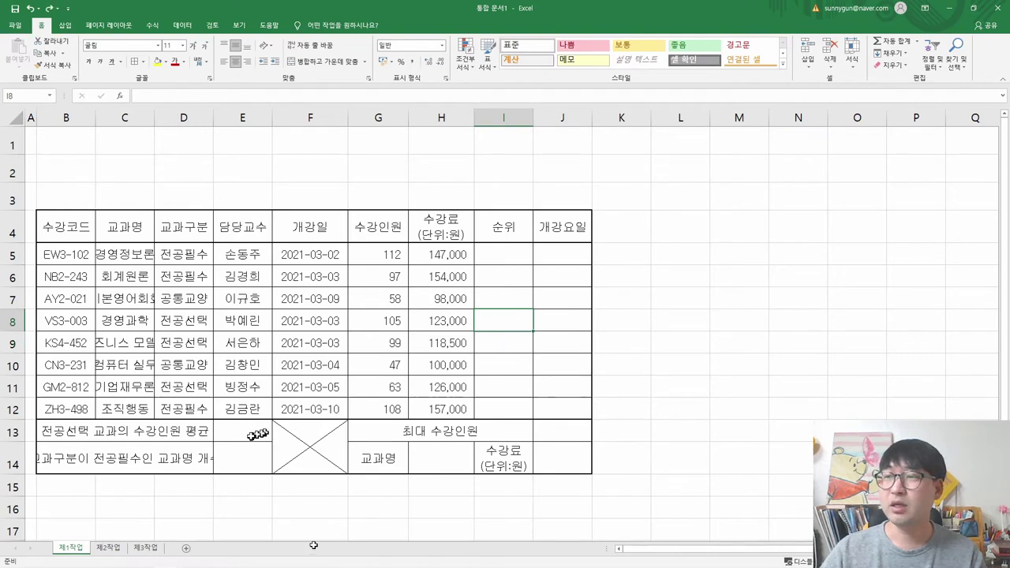
text(1,)
text(234)
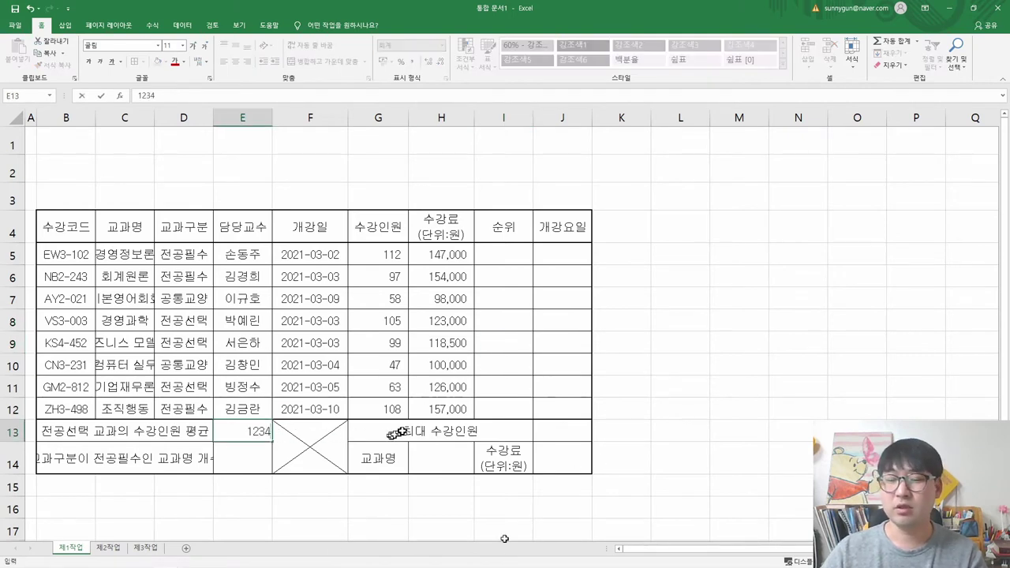
key(Return)
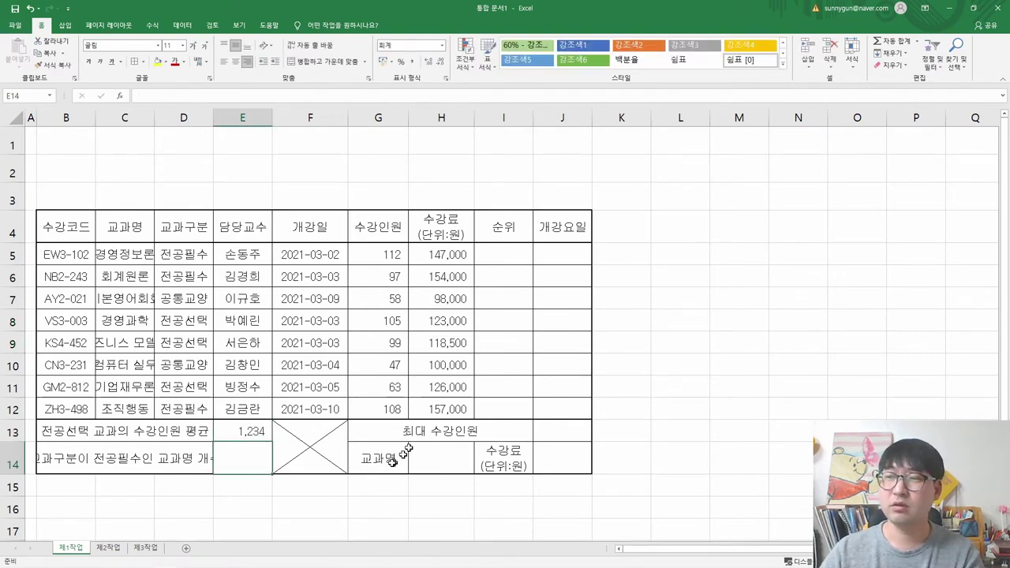
click(256, 438)
key(Delete)
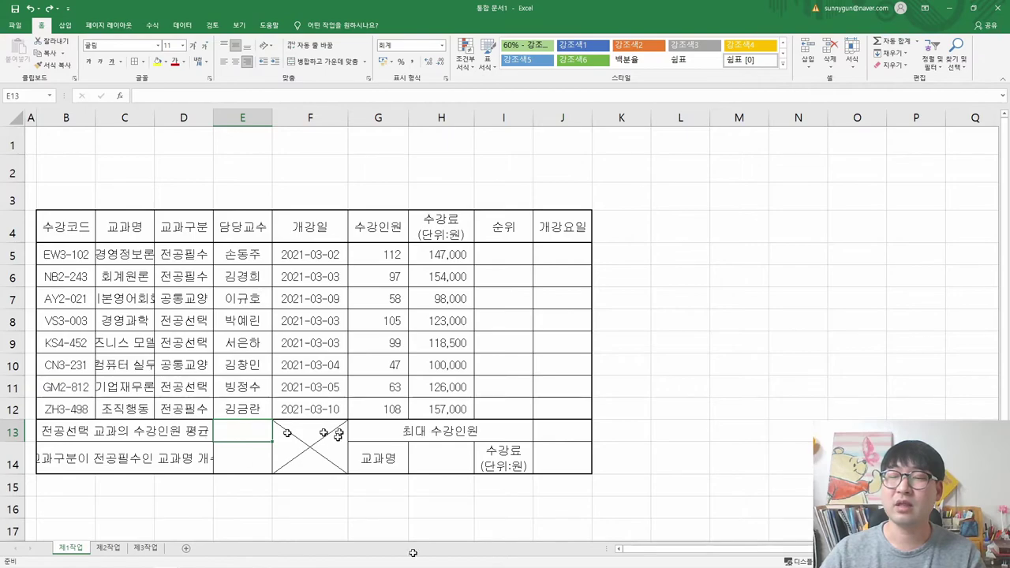
Switch to the PDF and check what kind of value answer cells (5) and (6) require
key(alt+Tab)
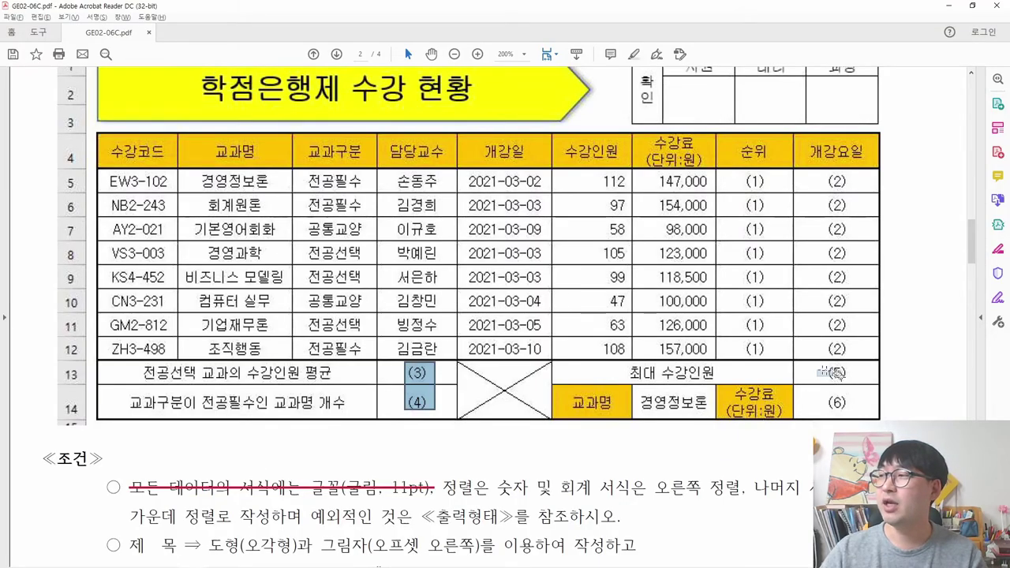
drag(818, 366, 857, 382)
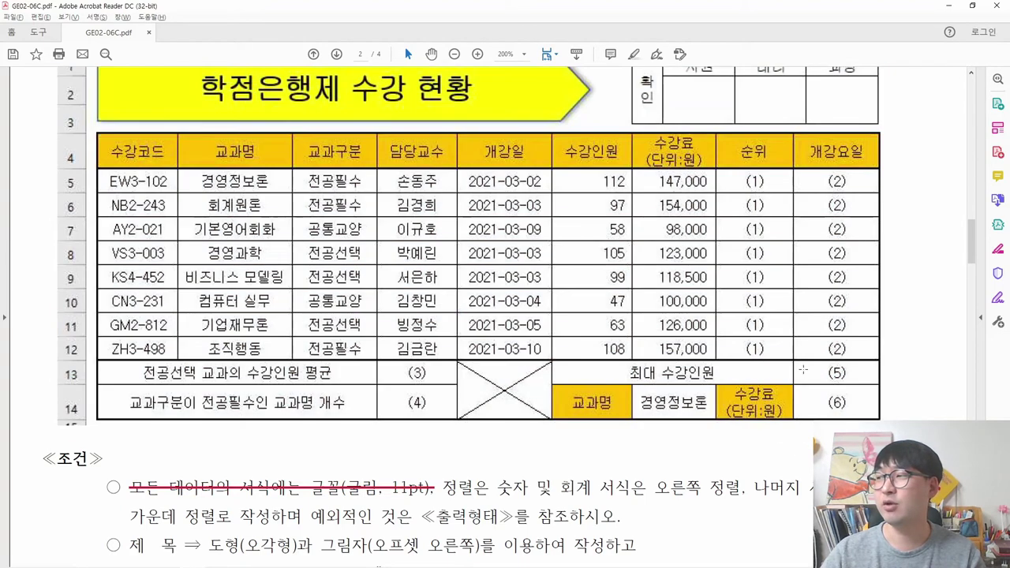
drag(815, 385, 837, 399)
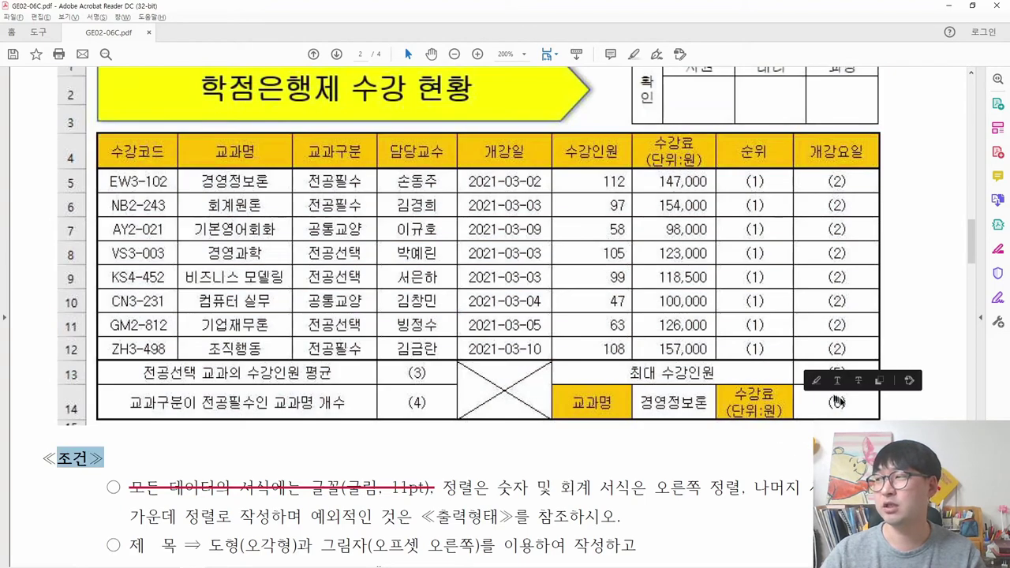
Switch to Excel, right-align J13:J14 and apply the comma style to both cells
key(alt+Tab)
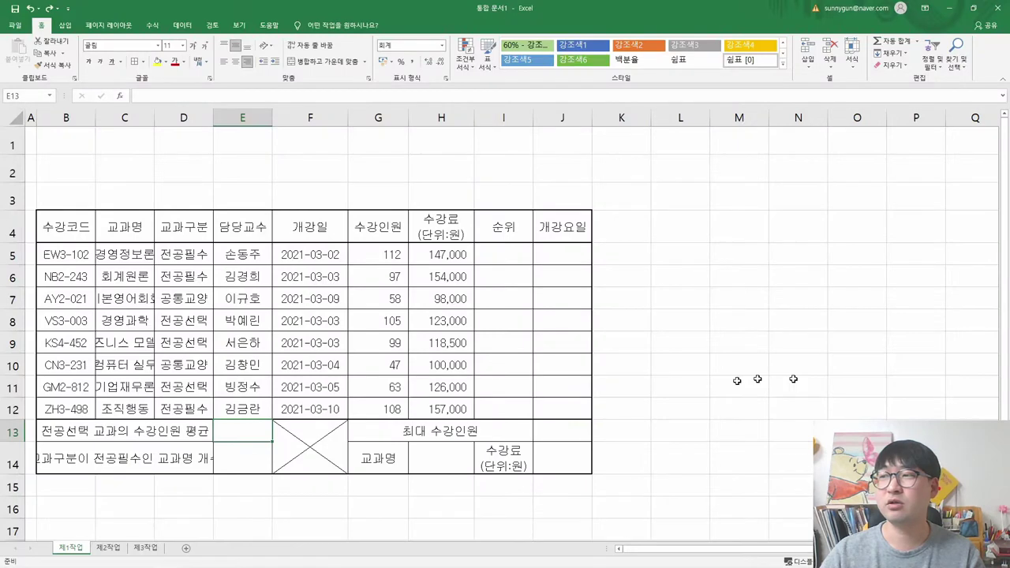
drag(562, 430, 563, 462)
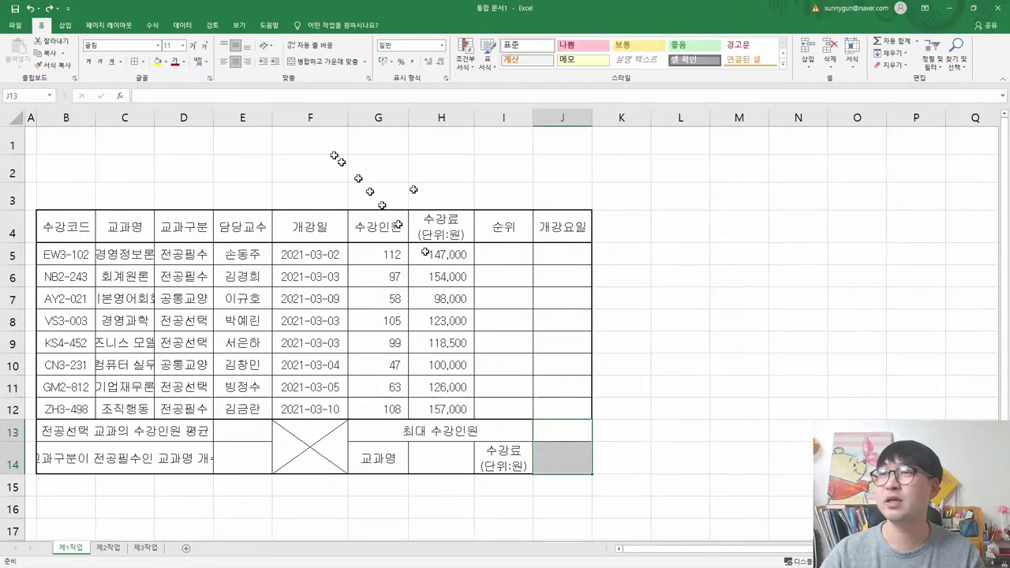
click(410, 62)
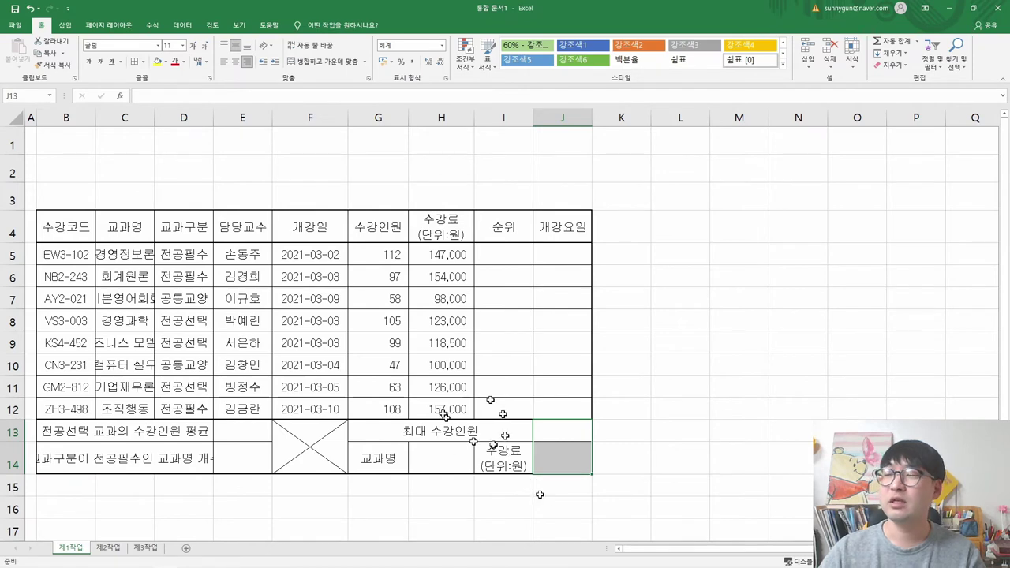
click(495, 251)
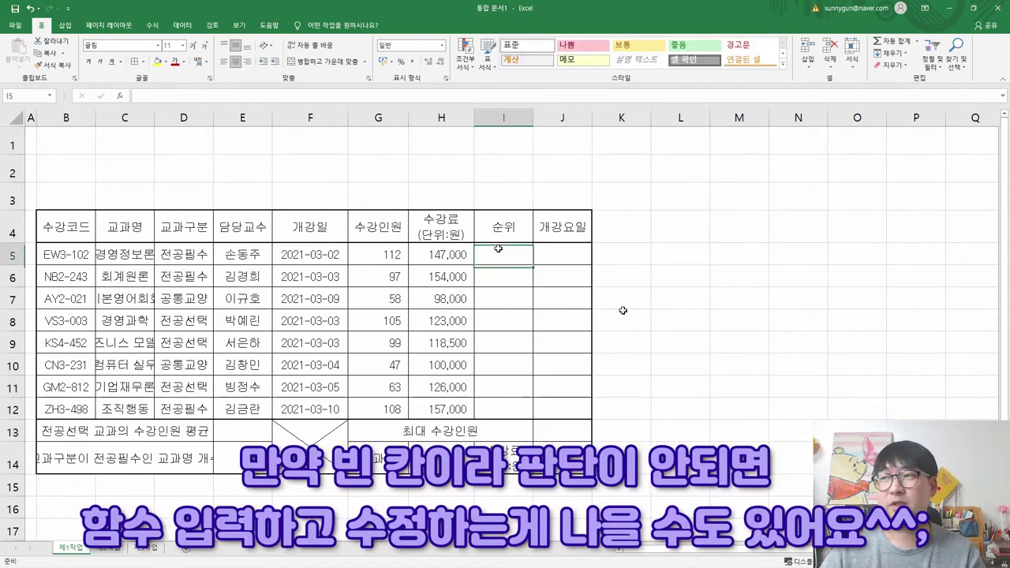
Switch to the PDF and strike out the condition text from "정렬은 숫자 및 회계 서식은" through "가운데 정렬로 작성하며"
key(alt+Tab)
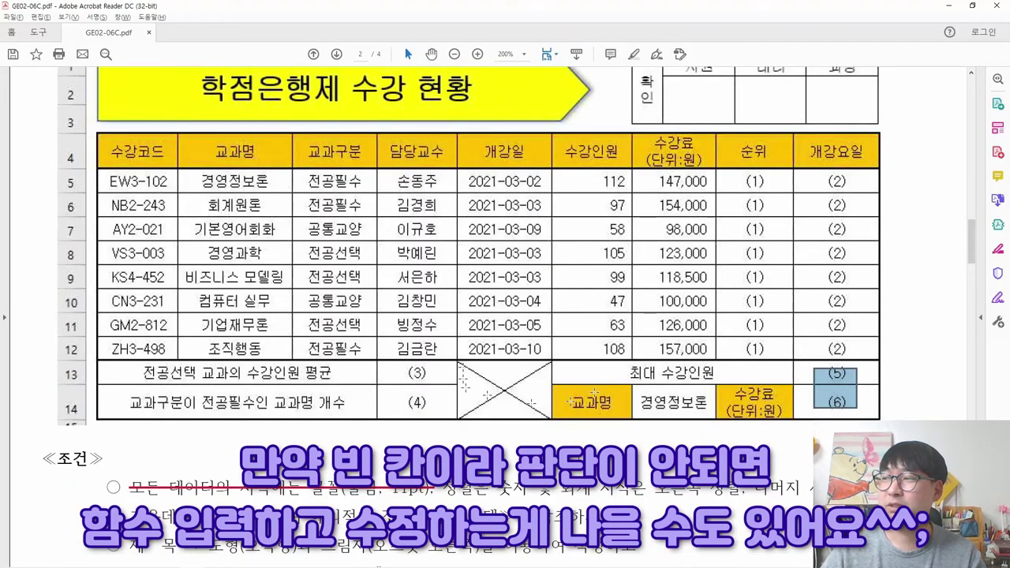
scroll(403, 348, down, 2)
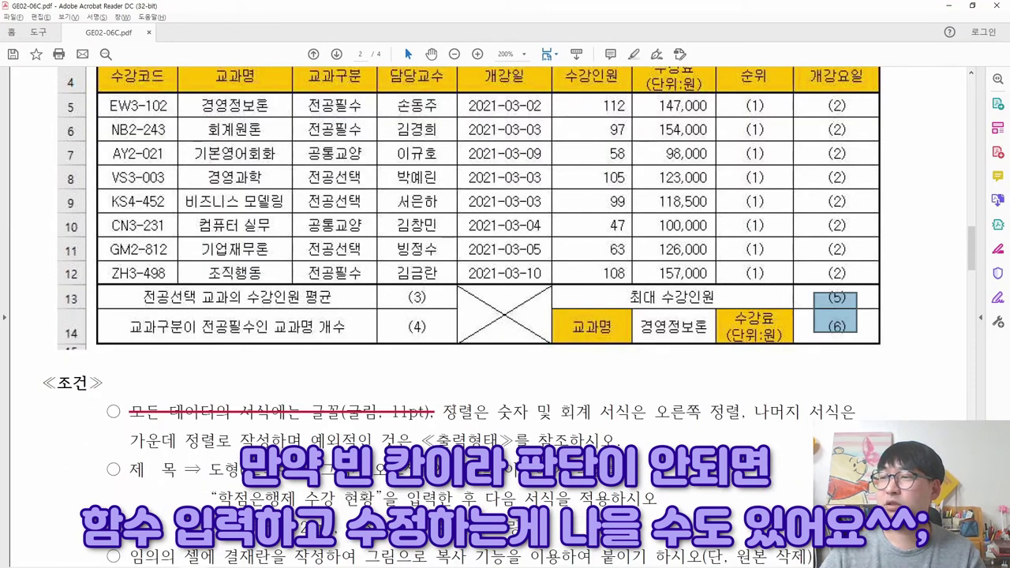
scroll(450, 411, down, 3)
drag(442, 281, 591, 315)
right_click(280, 319)
click(324, 361)
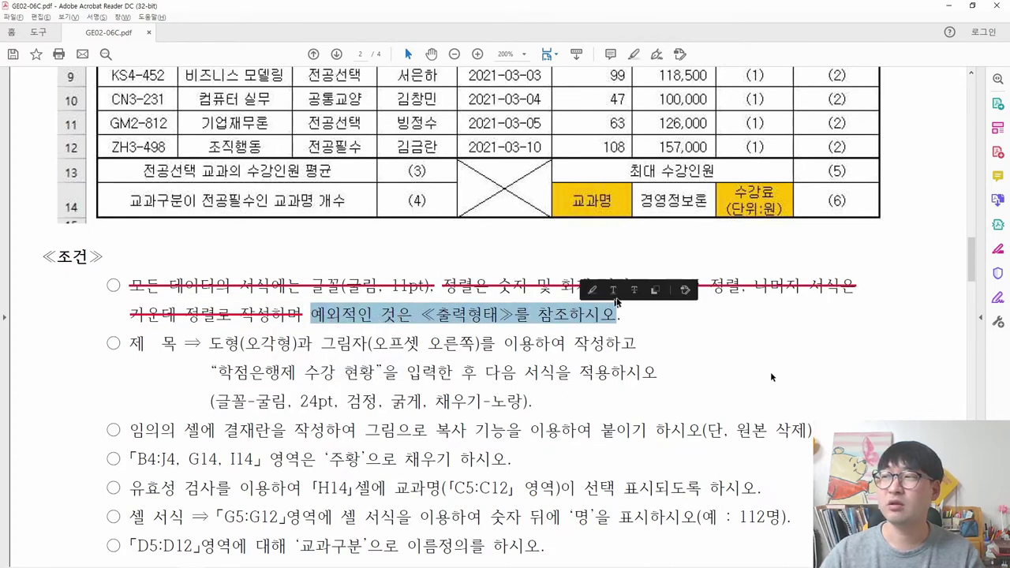
Compare the remaining condition about exceptions with the table in the 출력형태
scroll(862, 398, up, 3)
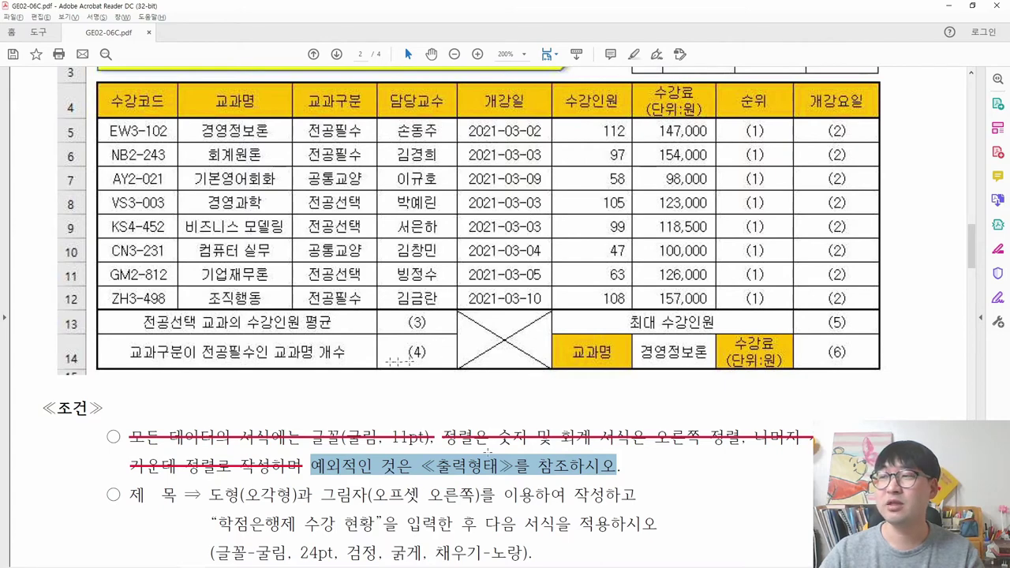
scroll(451, 343, down, 1)
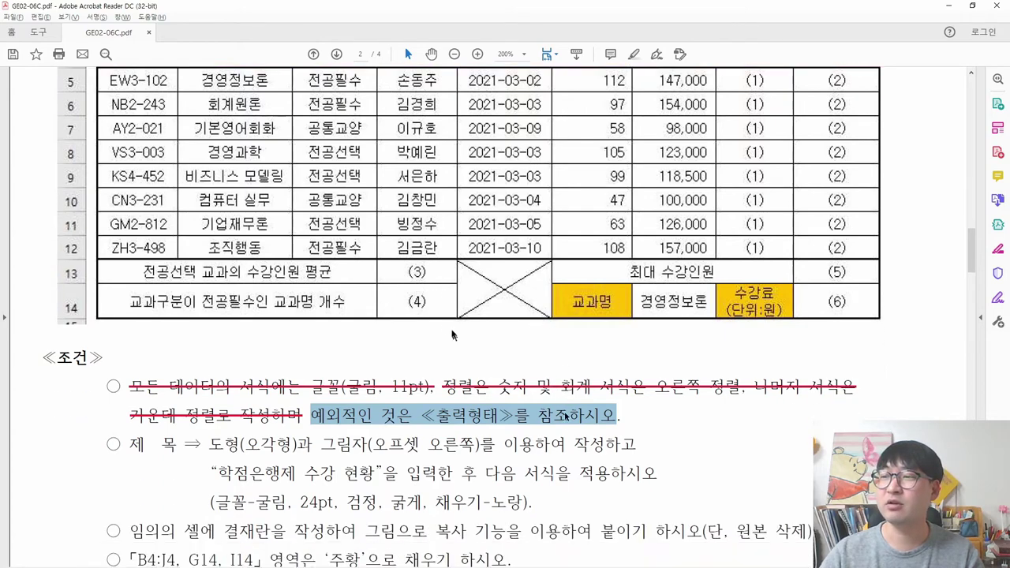
click(398, 392)
scroll(390, 430, down, 2)
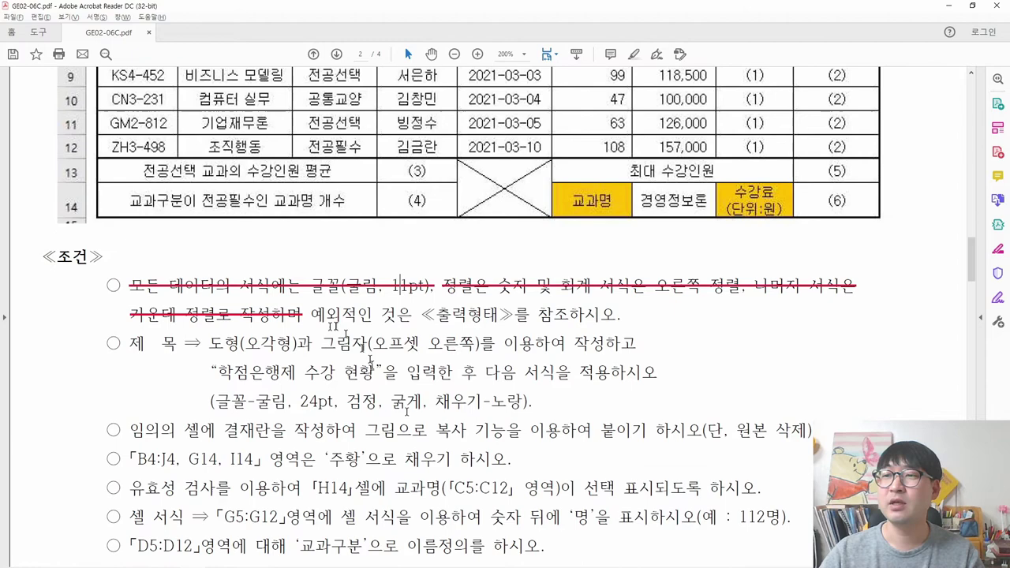
Examine the 제목 condition and the title shape in the 출력형태, and locate the matching area above the table on 제1작업 in Excel
drag(133, 344, 311, 348)
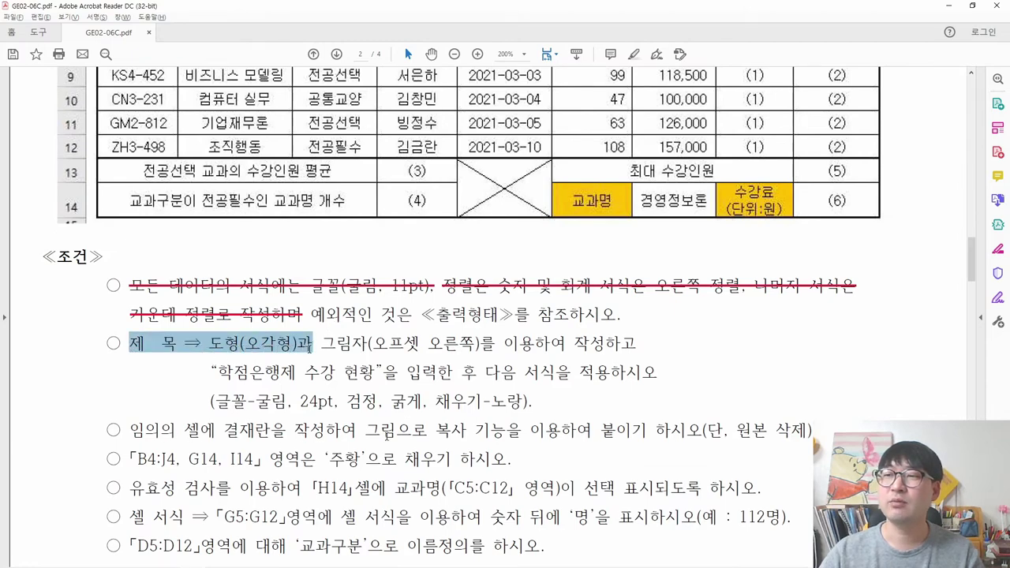
scroll(379, 354, up, 8)
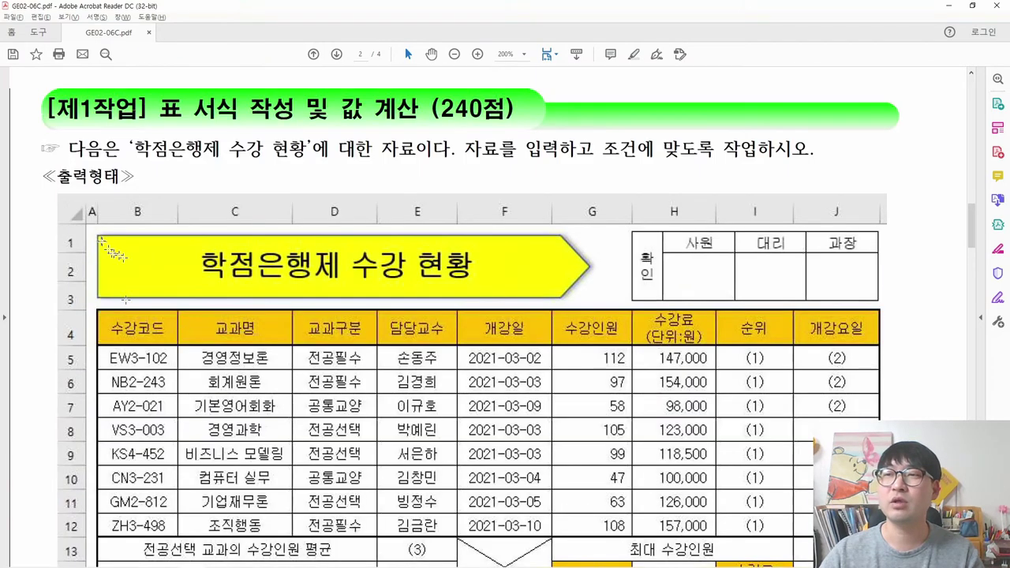
drag(114, 252, 619, 331)
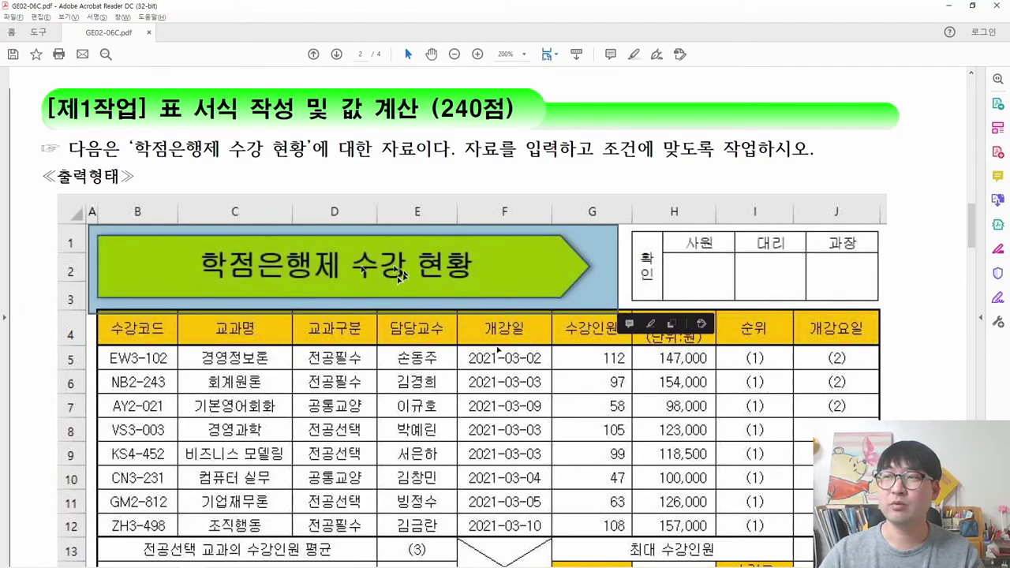
key(alt+Tab)
drag(67, 143, 451, 197)
click(91, 149)
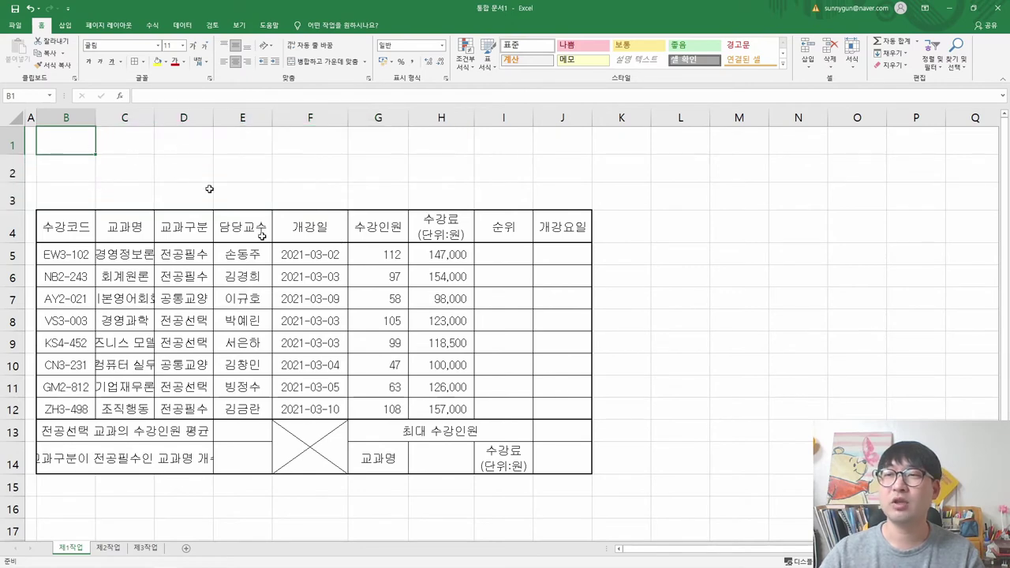
Recheck in the PDF that the title calls for 도형(오각형), and switch to Excel to start inserting the shape
key(alt+Tab)
scroll(368, 392, down, 5)
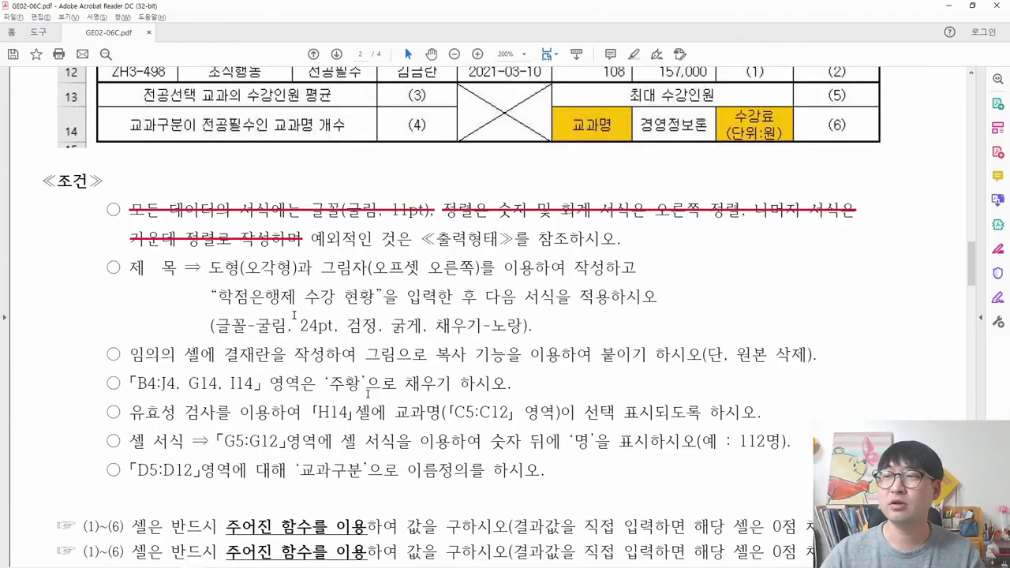
drag(203, 269, 304, 272)
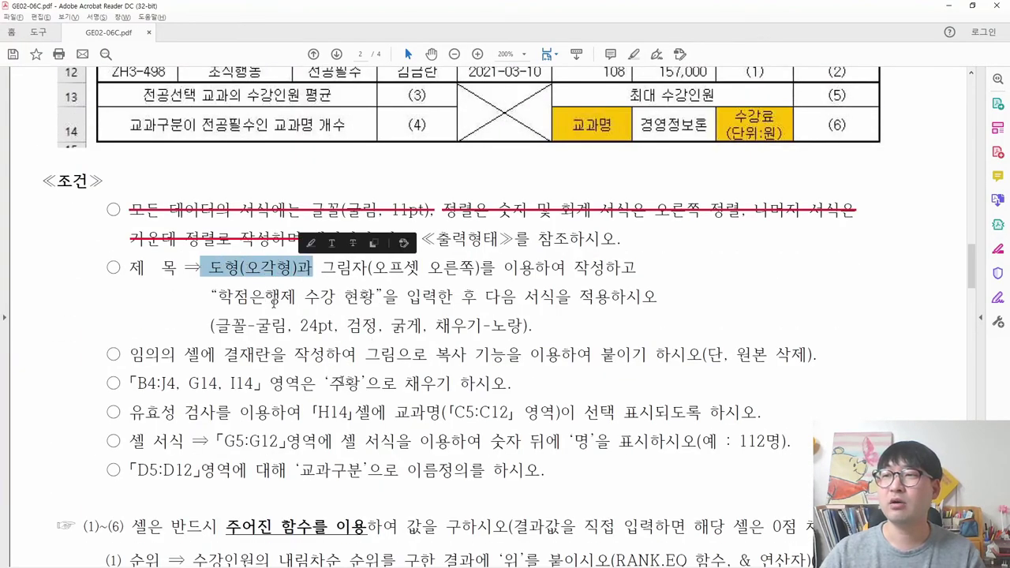
key(alt+Tab)
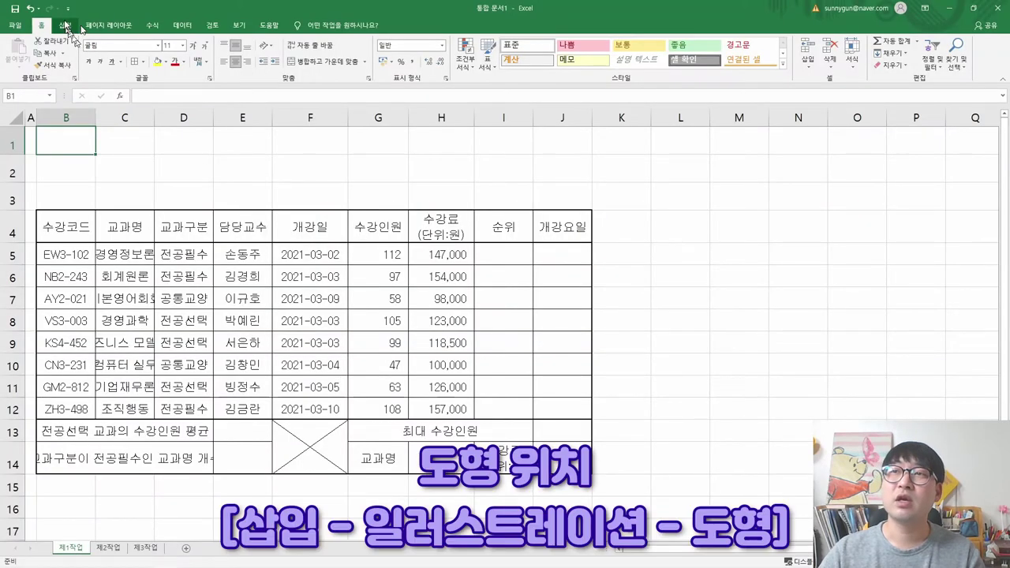
click(66, 26)
key(ctrl)
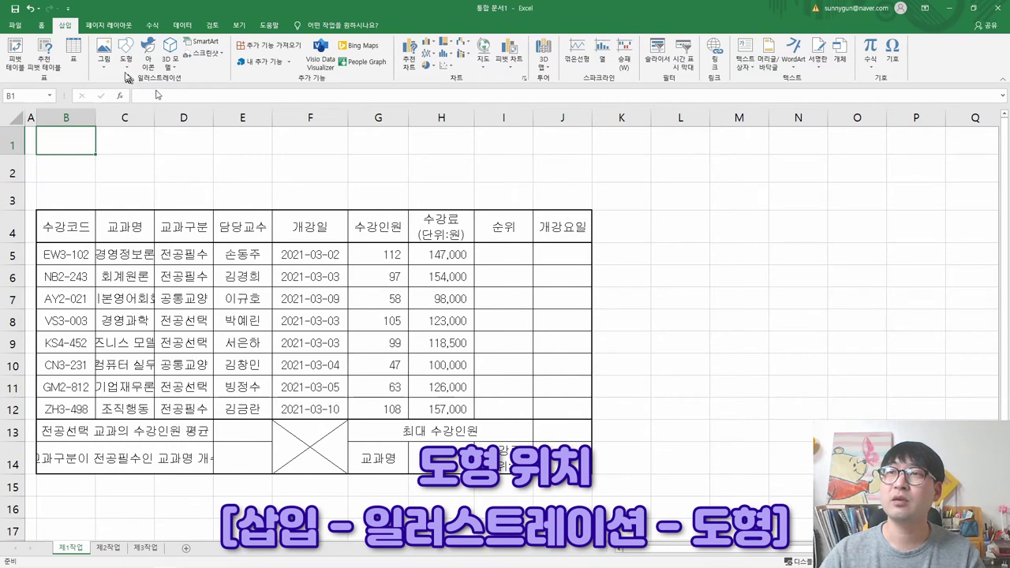
key(ctrl)
key(ctrl)
key(ctrl)
key(ctrl)
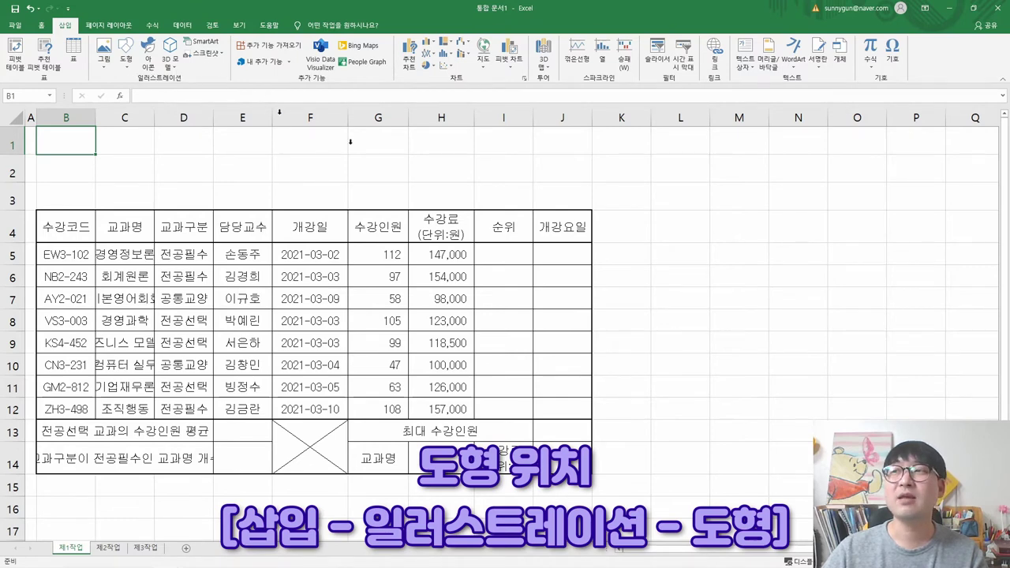
Try a regular pentagon (오각형) from the basic shapes for the title, and check the title condition in the PDF
click(126, 60)
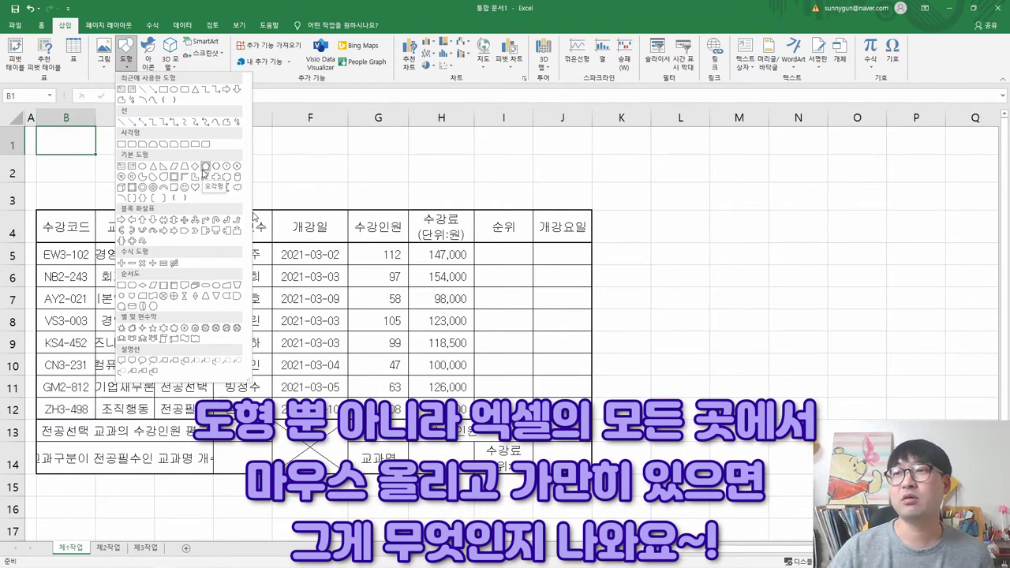
click(205, 168)
drag(202, 169, 287, 251)
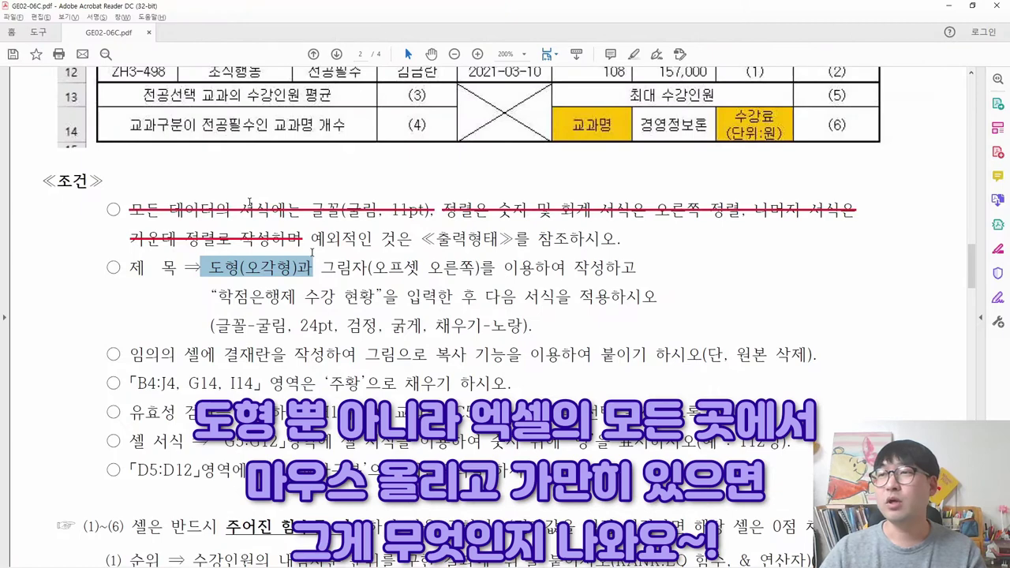
scroll(285, 209, up, 8)
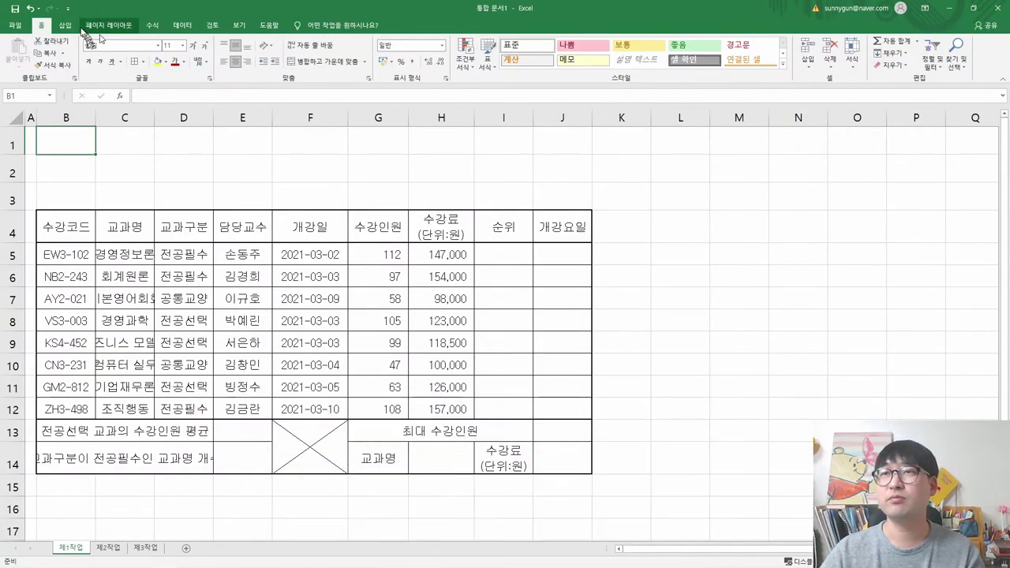
Draw a pentagon block arrow about 12 cm wide and 3.6 cm high over the top of the table, starting in B1
click(126, 53)
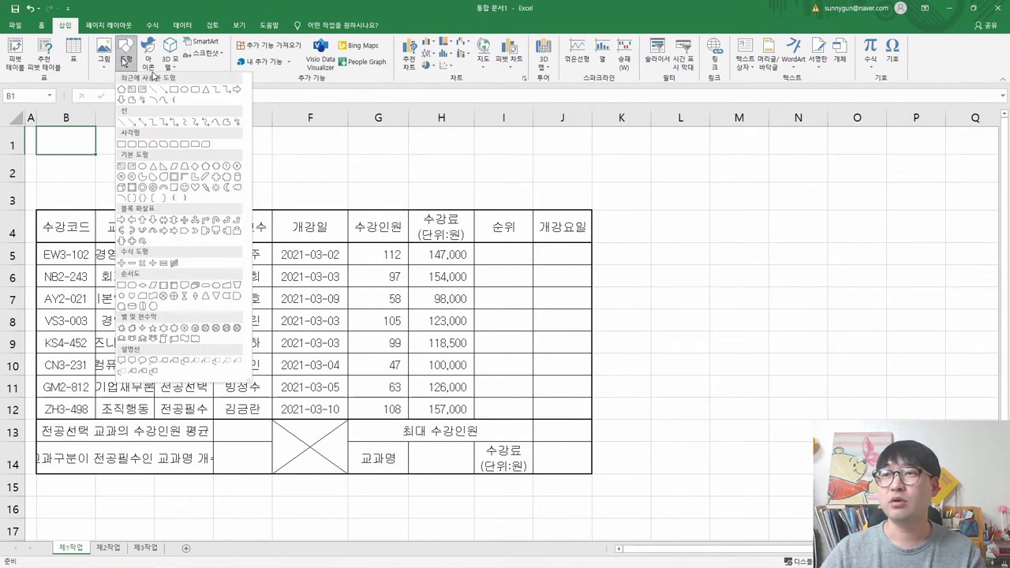
click(185, 232)
mouse_move(63, 136)
mouse_down()
mouse_move(419, 232)
mouse_move(447, 251)
mouse_up()
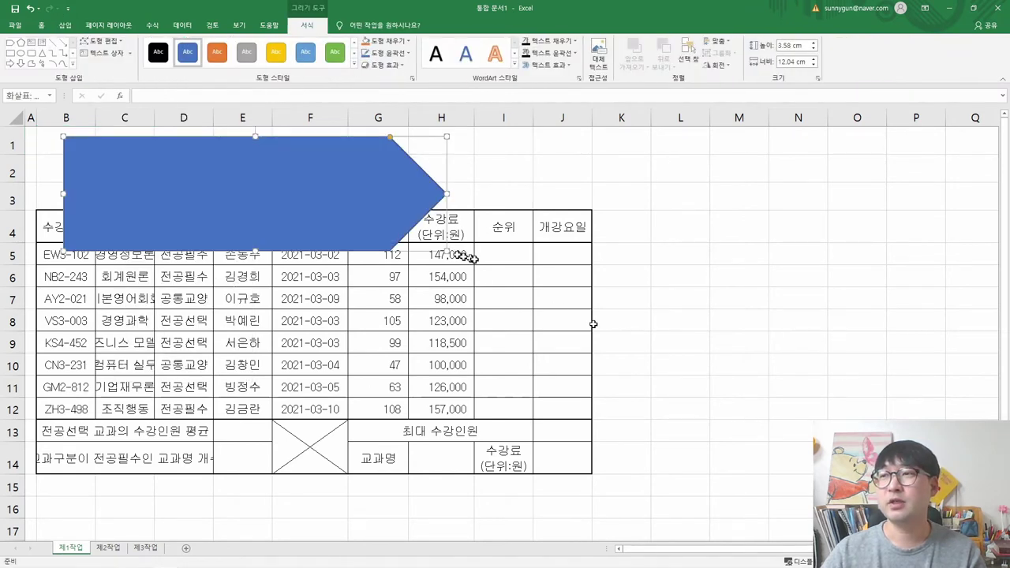
Check the PDF's sample output, then move the Excel pentagon arrow to B1's corner and enlarge it to about 13.8 by 5.4 cm
key(alt+Tab)
scroll(303, 411, down, 5)
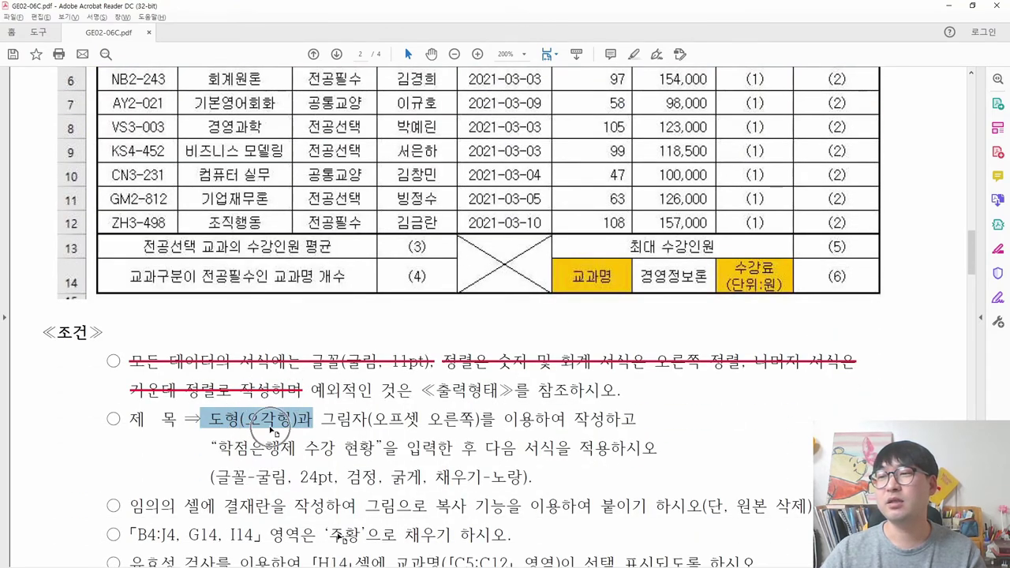
scroll(273, 431, up, 3)
key(alt+Tab)
key(alt+Tab)
key(alt+Tab)
drag(177, 219, 159, 202)
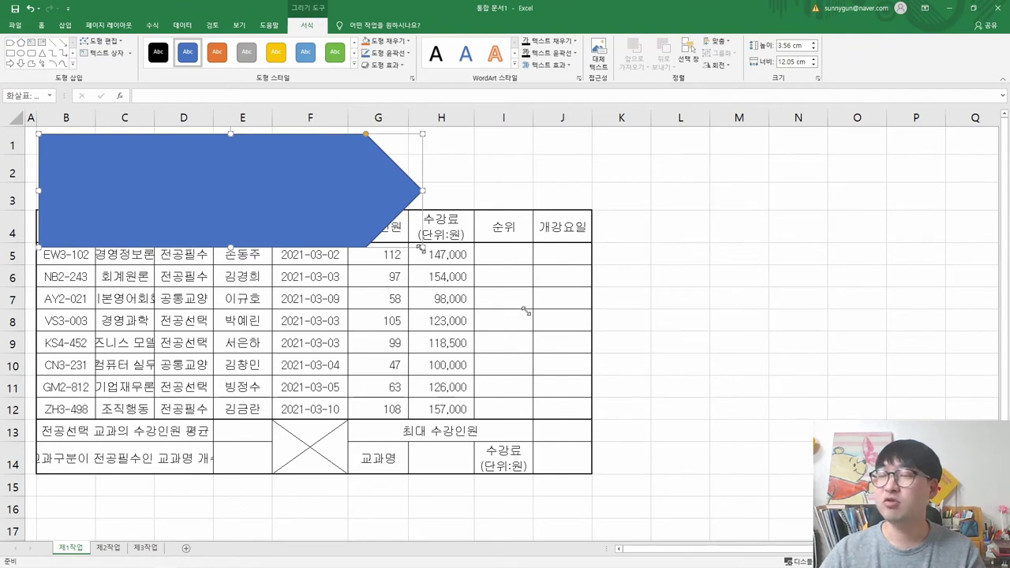
drag(422, 247, 479, 316)
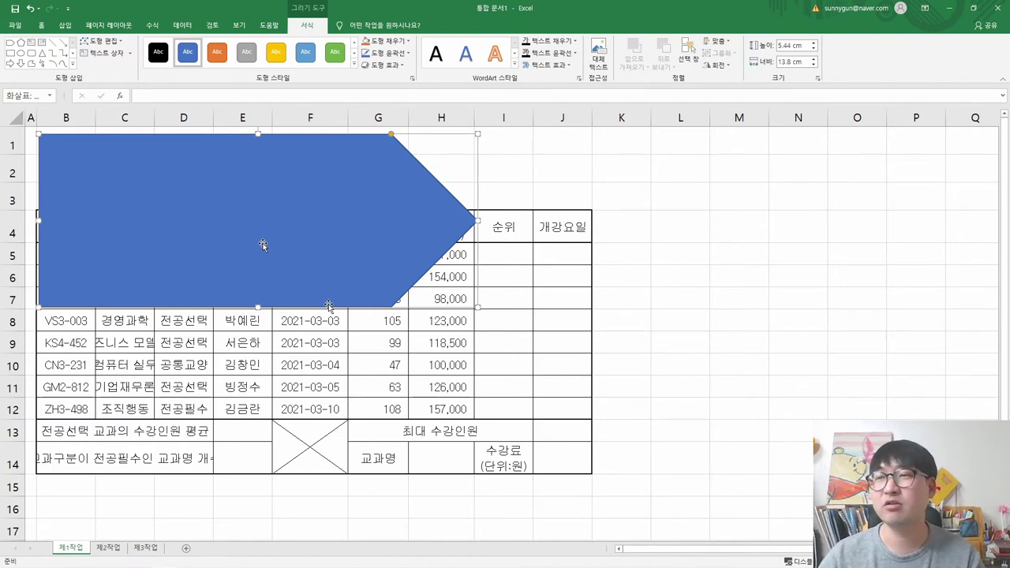
Switch to Acrobat Reader and strike through the "도형(오각형)과" and "그림자(오프셋 오른쪽)" requirements in the title condition
key(alt+Tab)
scroll(303, 330, down, 4)
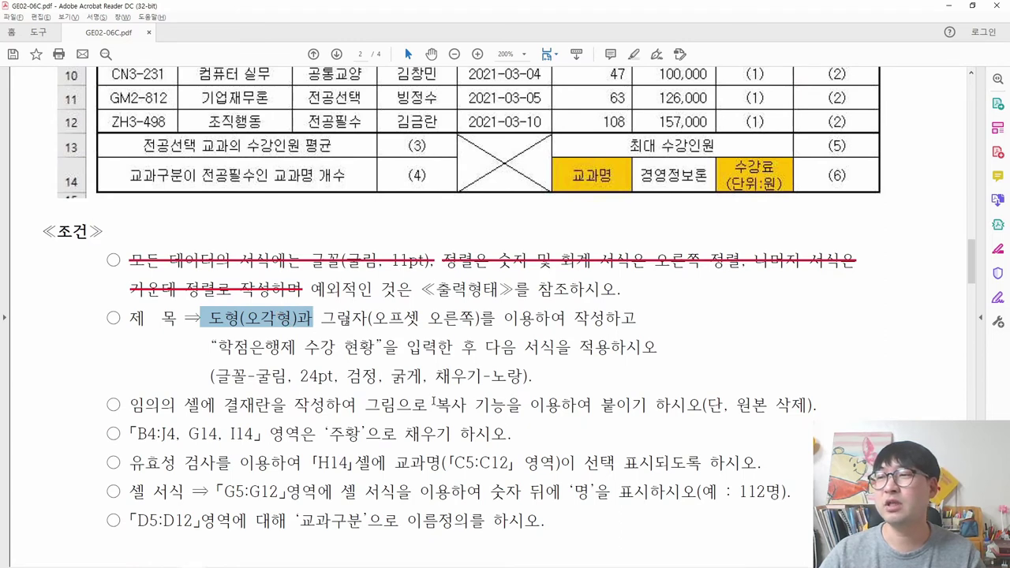
right_click(288, 322)
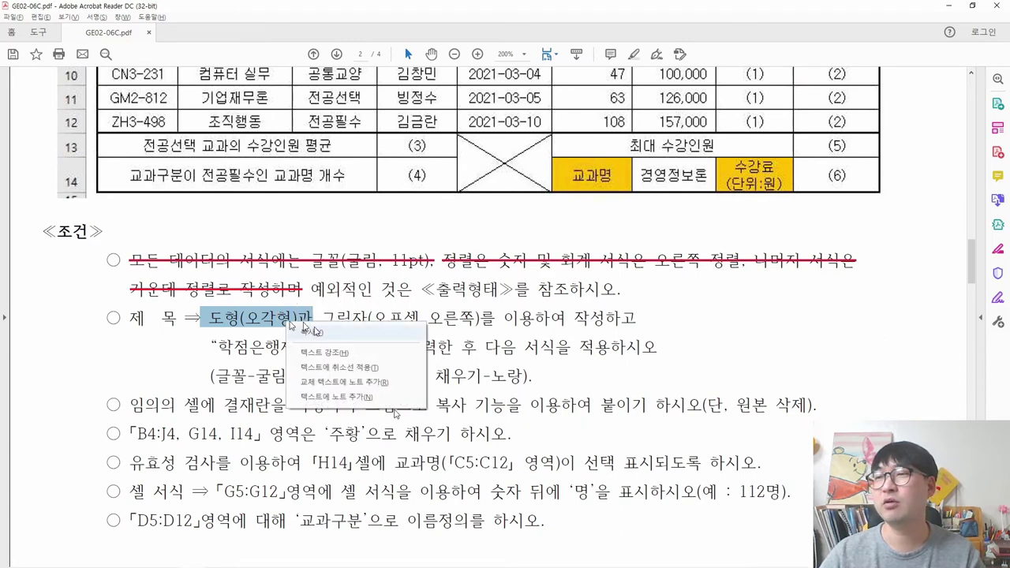
click(339, 367)
drag(321, 317, 476, 317)
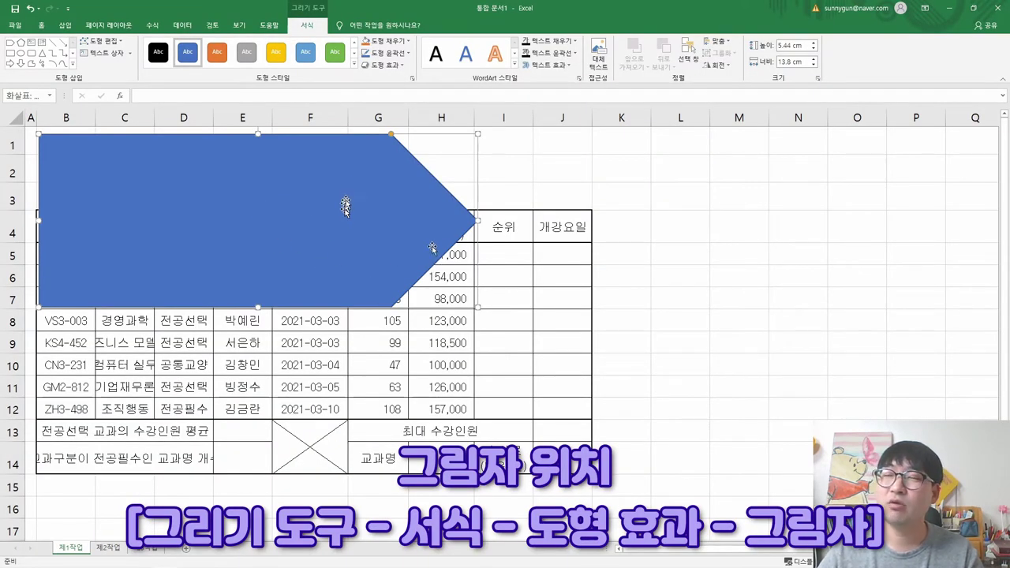
Apply the outer offset-right shadow to the pentagon arrow on the Excel sheet
click(381, 65)
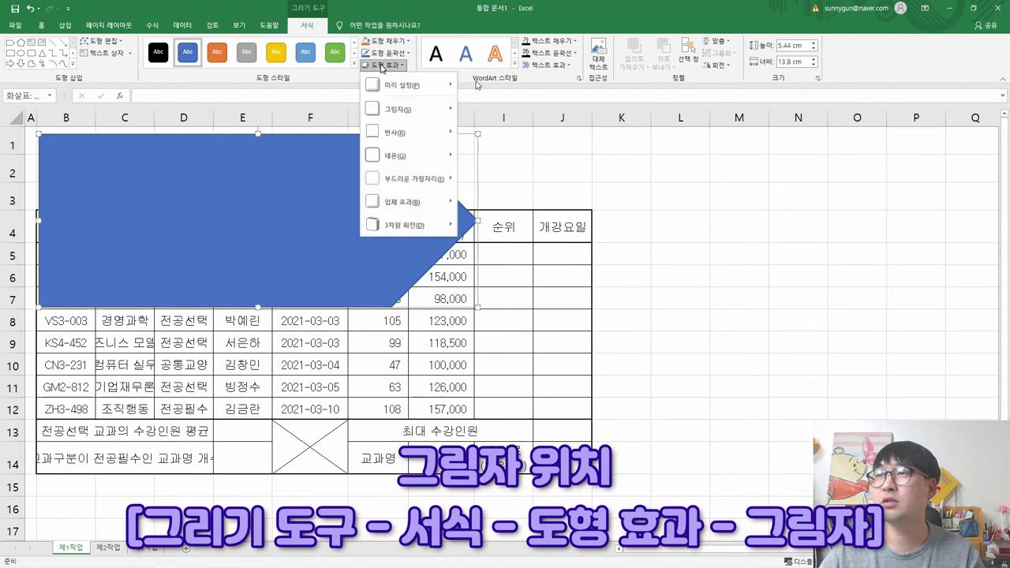
mouse_move(382, 110)
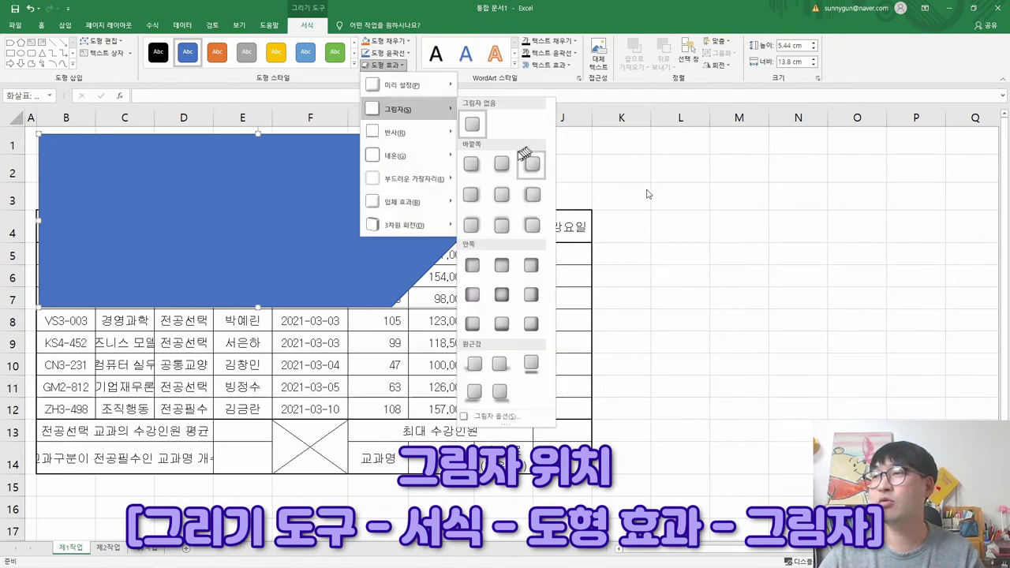
click(470, 194)
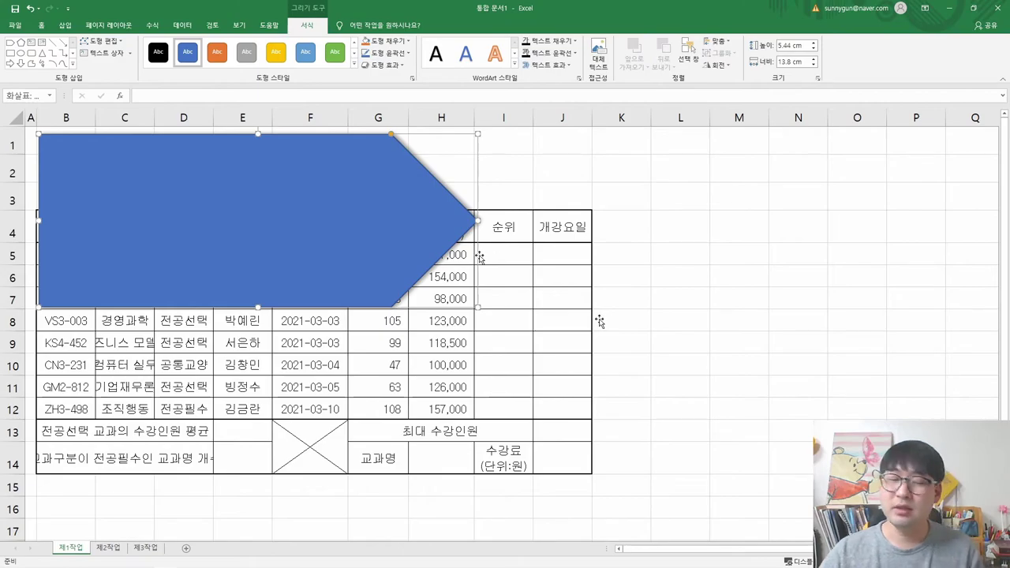
Copy the title text "학점은행제 수강 현황" from the title condition in the Acrobat Reader PDF
key(alt+Tab)
click(533, 293)
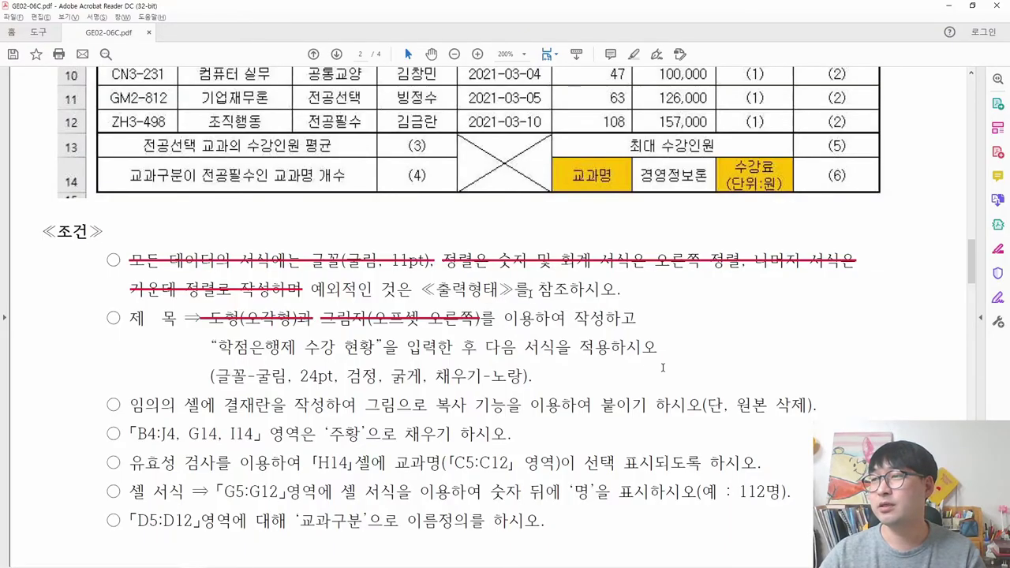
drag(217, 347, 363, 352)
key(ctrl+c)
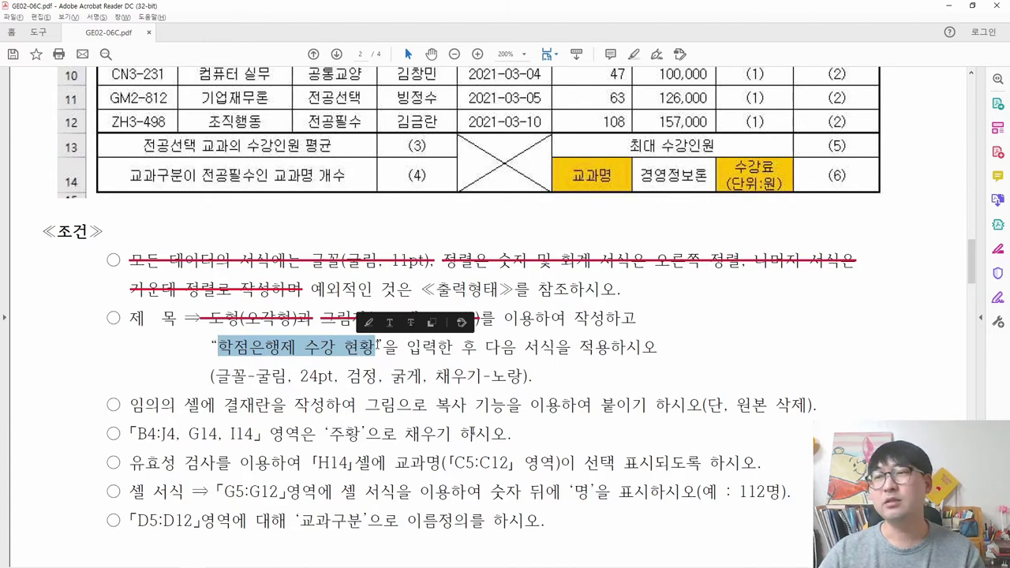
Return to Excel, edit the pentagon arrow's text and paste "학점은행제 수강 현황" as its only content
key(alt+Tab)
click(329, 260)
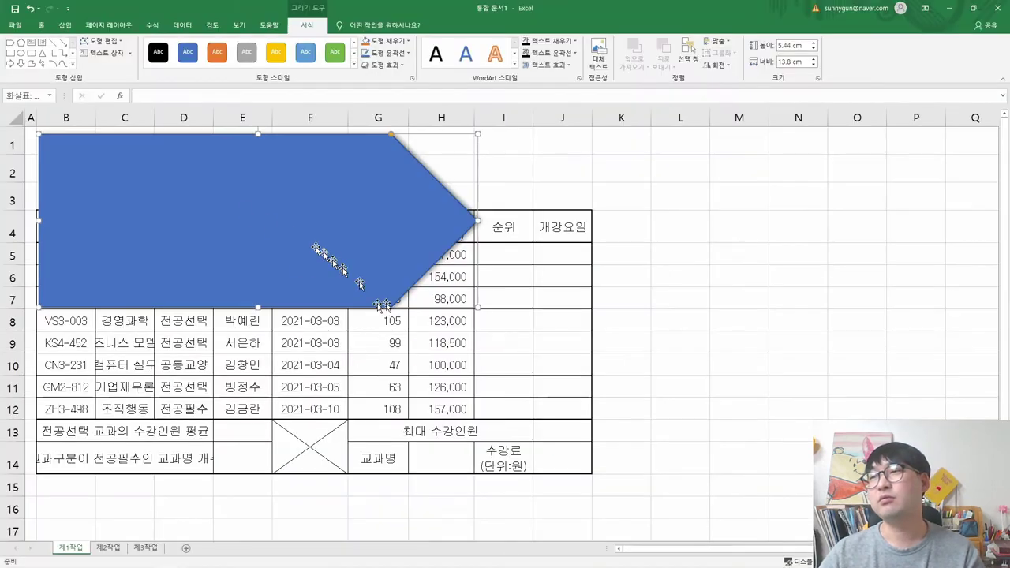
right_click(203, 200)
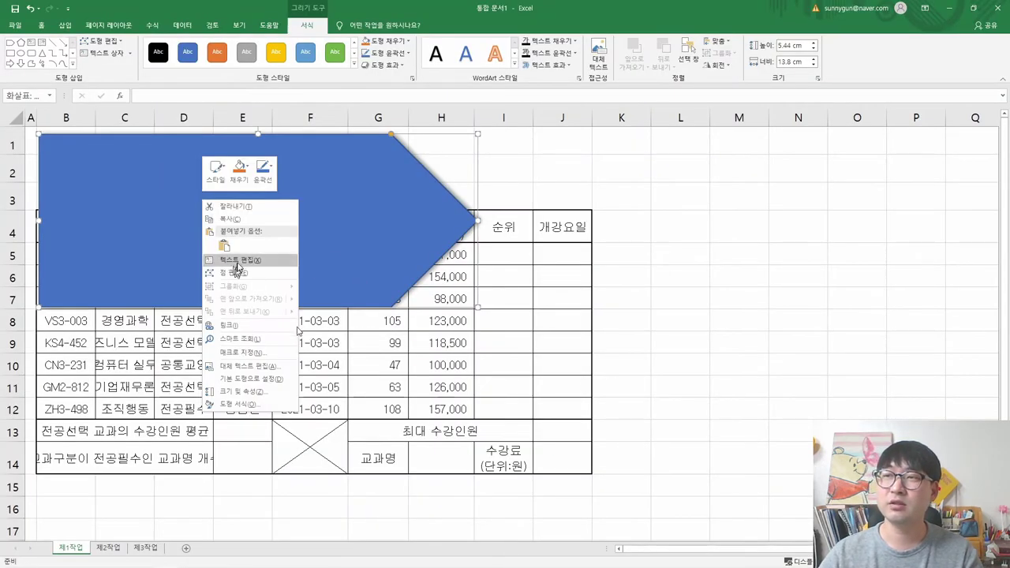
click(257, 260)
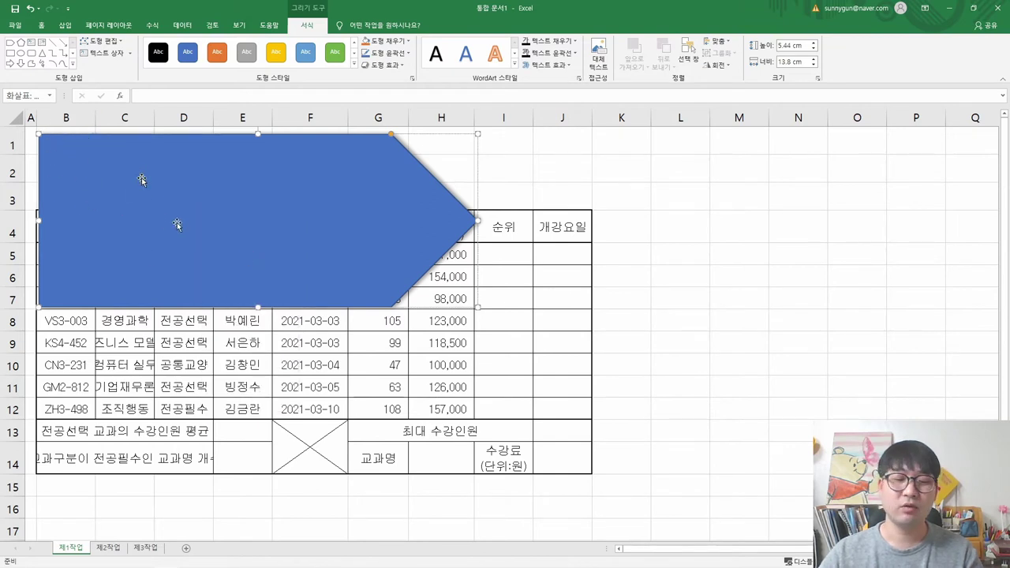
text(ㄴㄹㅎㄴㅇㄹㅎㄴㅇㄹㅎㅇㄹㄴㅎ)
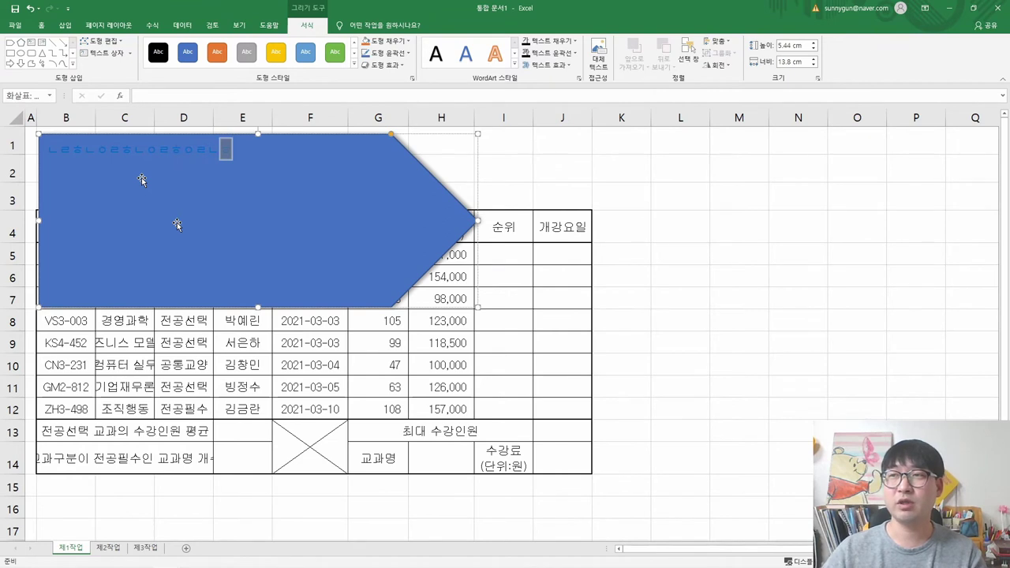
key(ctrl+a)
key(ctrl+v)
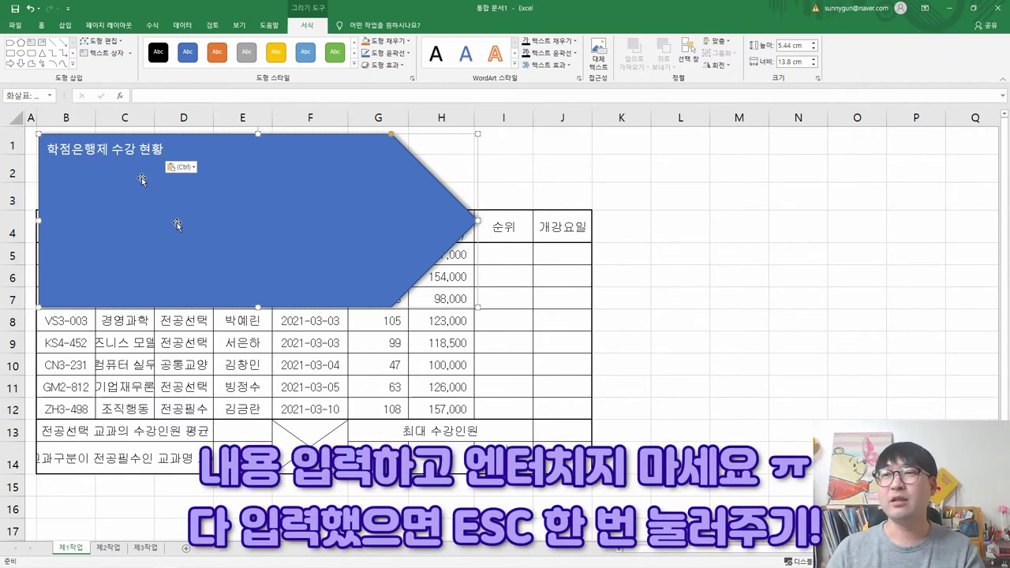
key(Escape)
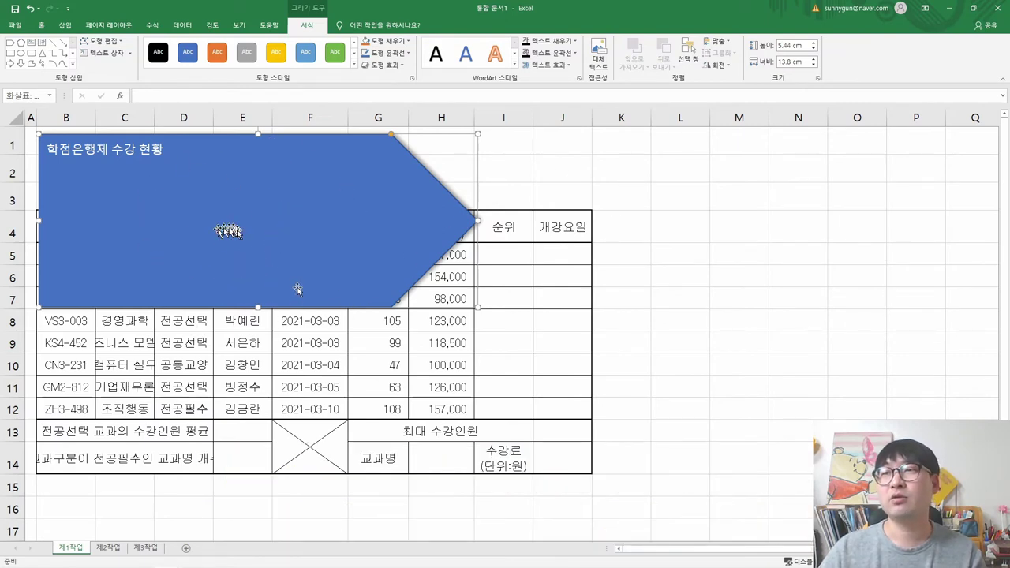
In the Acrobat Reader PDF, strike through the title text "학점은행제 수강 현황" and select the "글꼴-굴림" formatting requirement
key(alt+Tab)
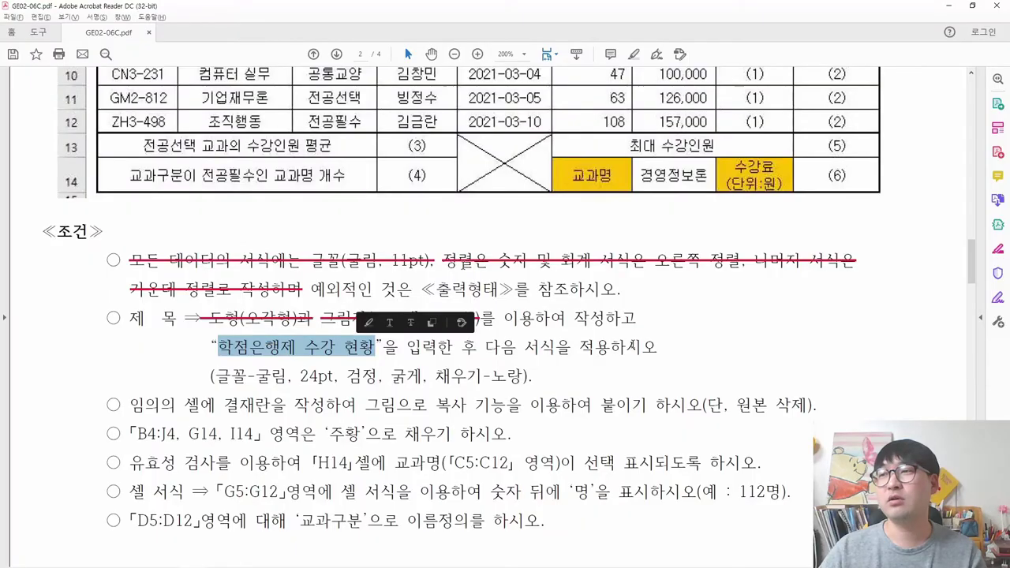
click(402, 322)
drag(484, 348, 658, 349)
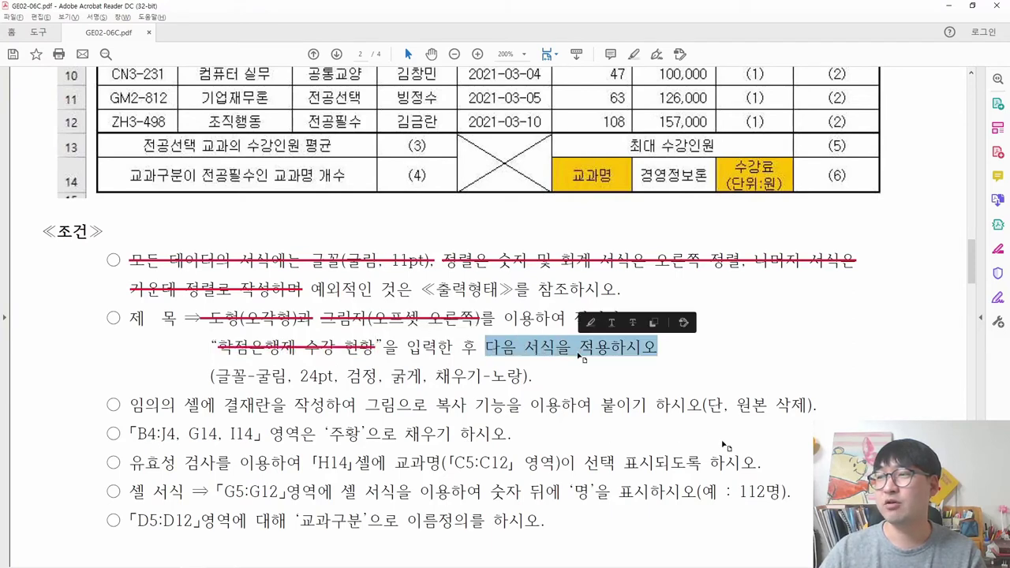
drag(222, 377, 293, 377)
Back in Excel, set the title shape's text to the 굴림 font at size 24
key(alt+Tab)
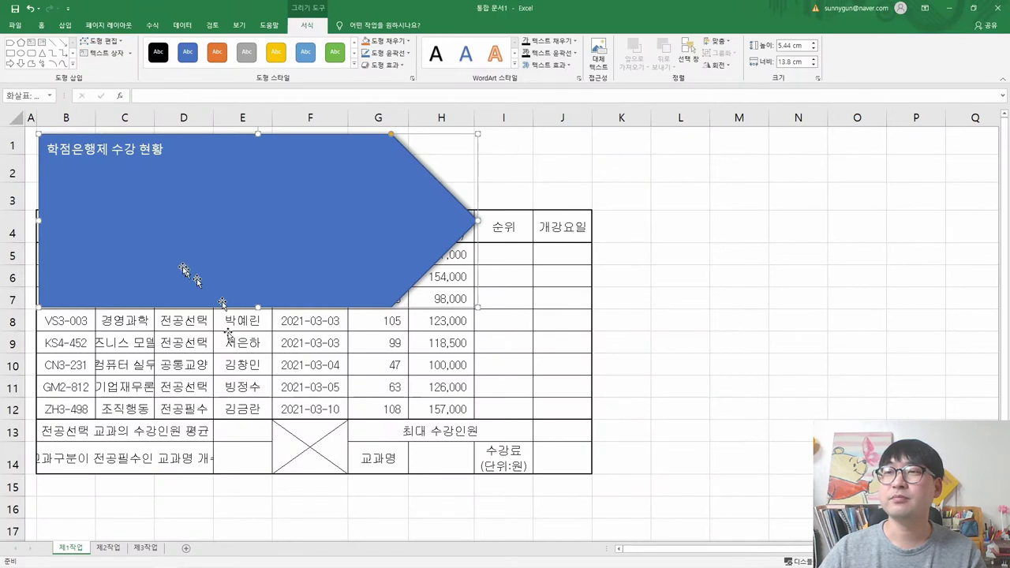
click(42, 25)
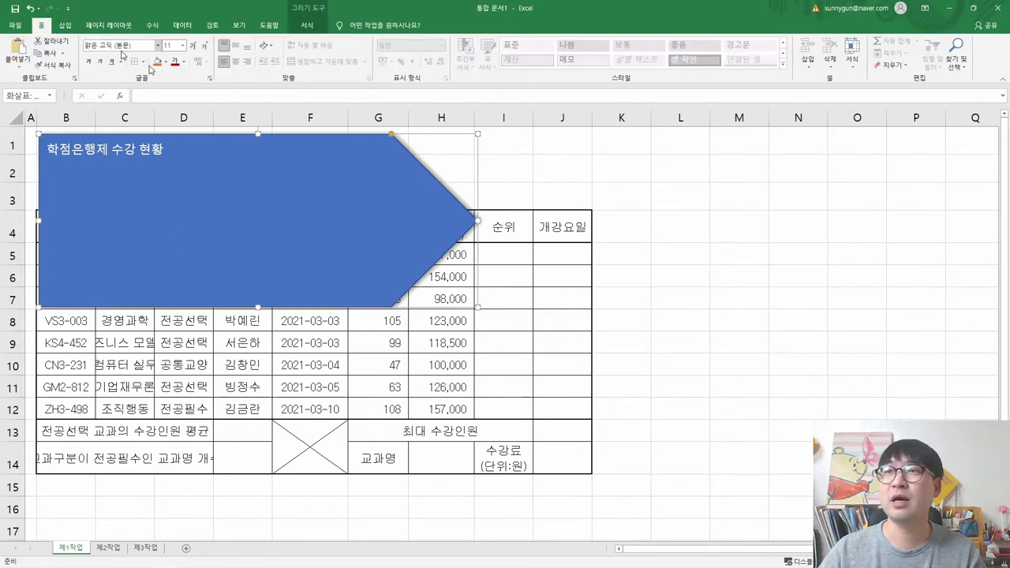
click(112, 46)
text(굴림)
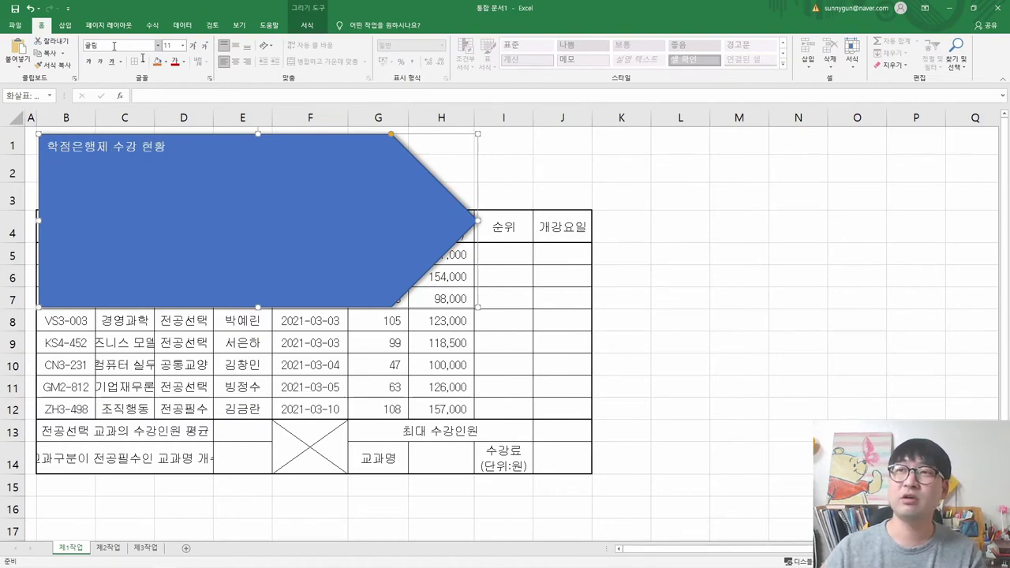
key(alt+Tab)
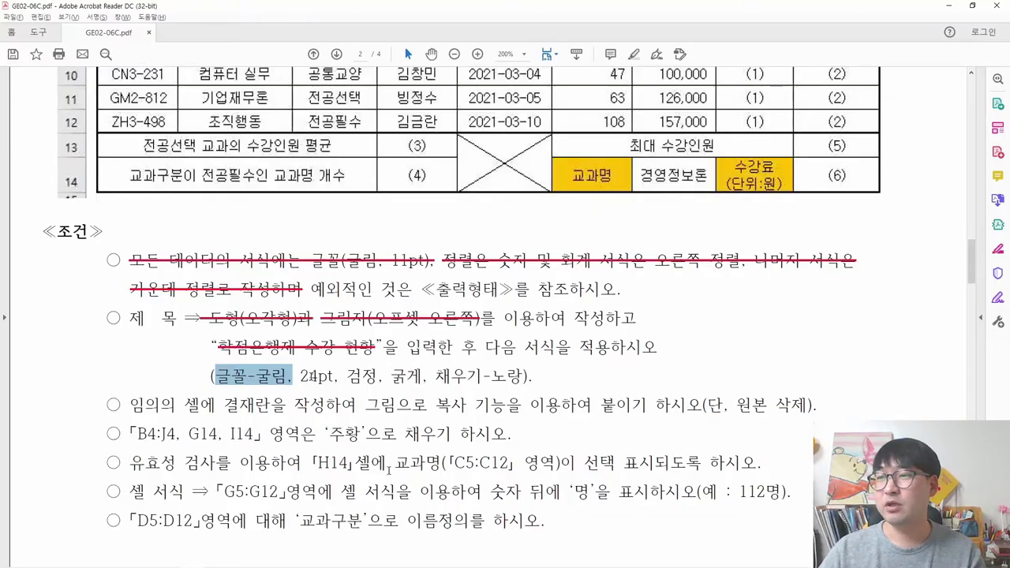
key(alt+Tab)
click(169, 46)
text(24)
key(Return)
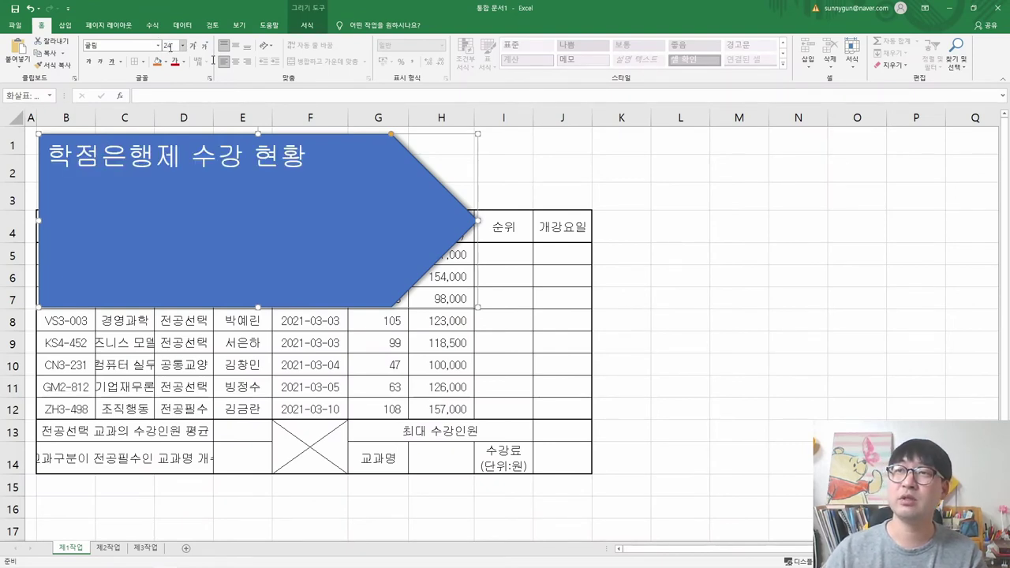
Make the title shape's text black and bold, and check the remaining formatting conditions in the PDF
click(184, 65)
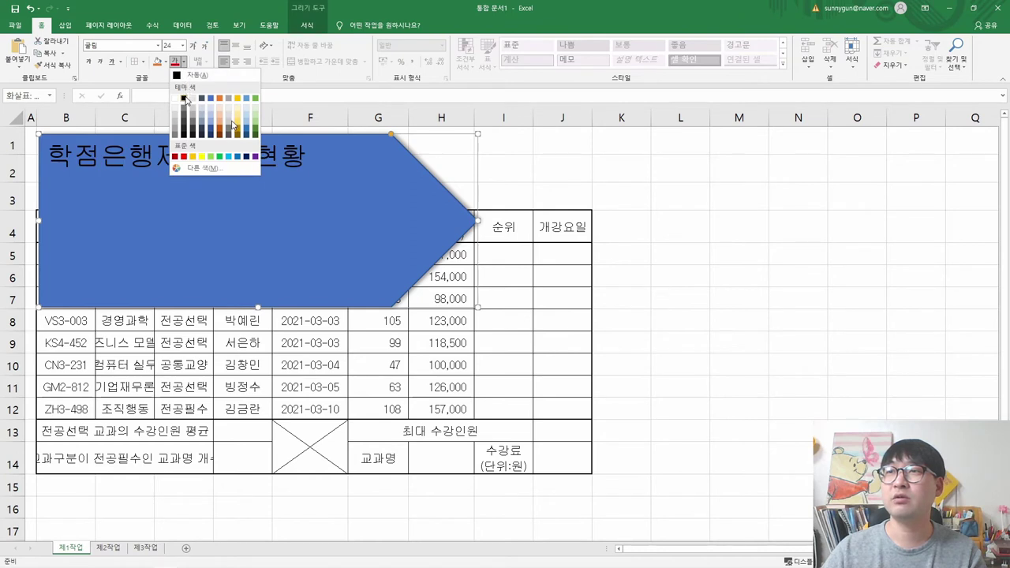
click(185, 98)
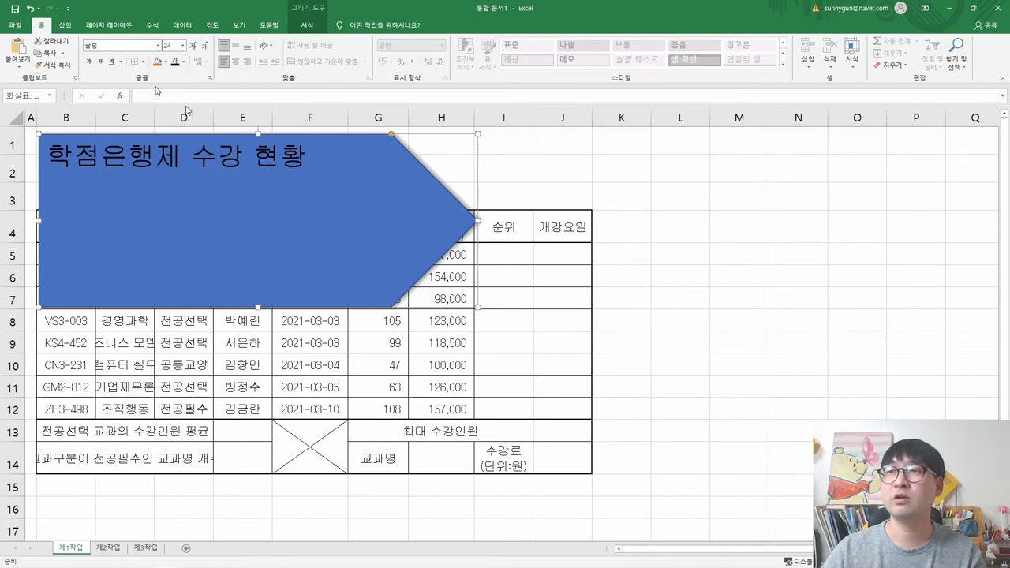
click(91, 67)
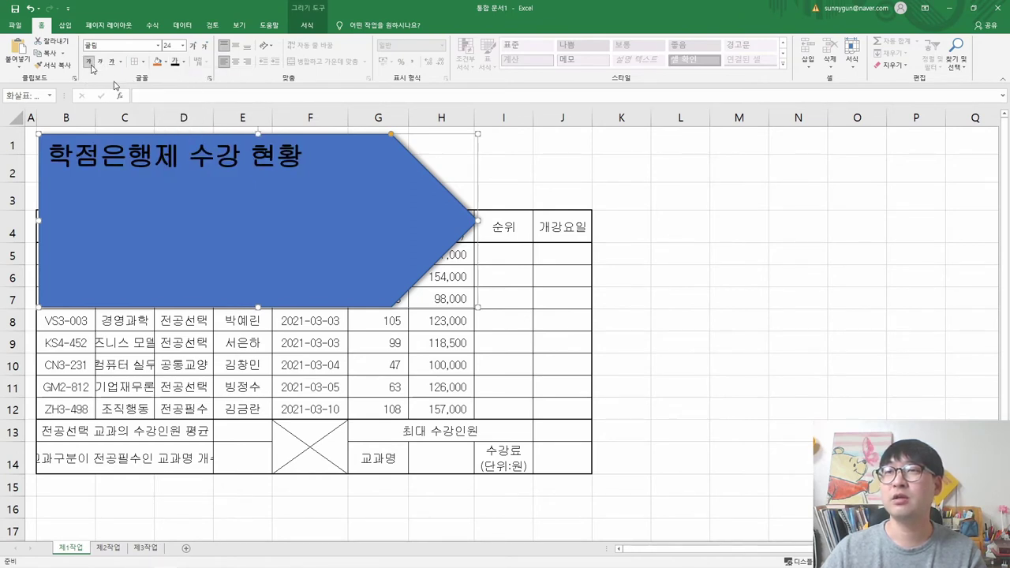
key(alt+Tab)
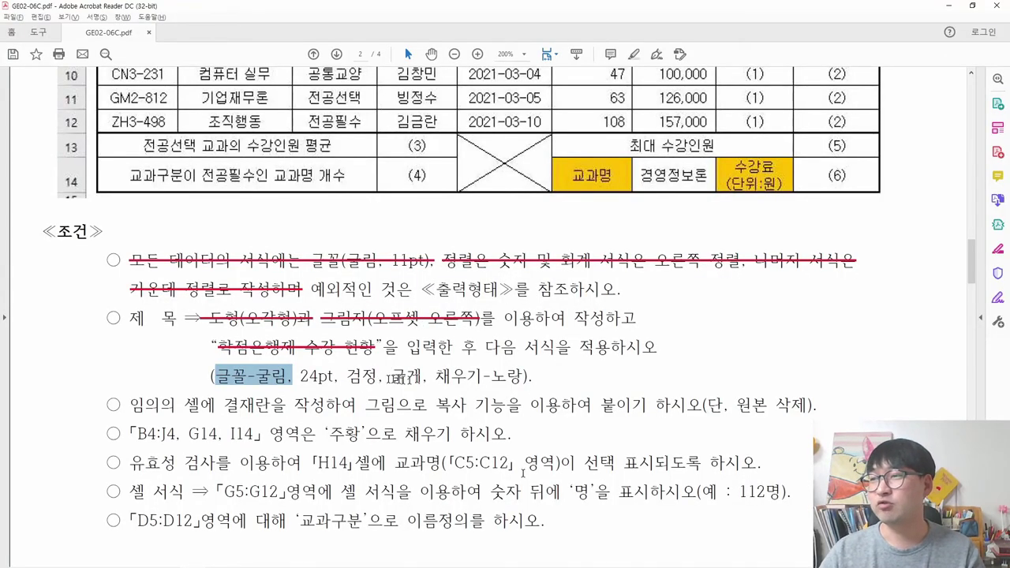
key(alt+Tab)
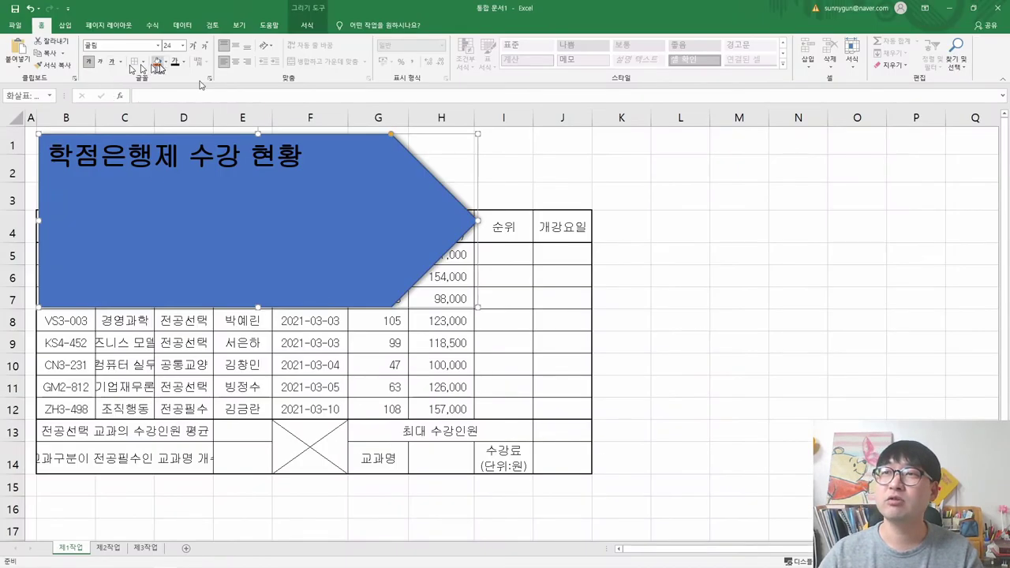
Fill the title shape with standard yellow and strike through the whole completed title condition in the exam PDF
click(165, 62)
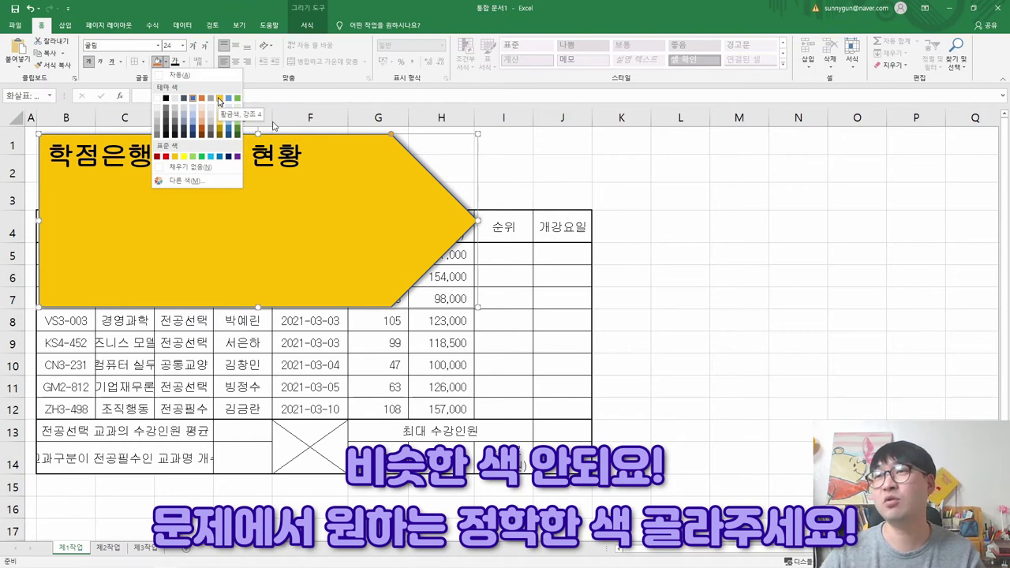
click(184, 157)
key(alt+Tab)
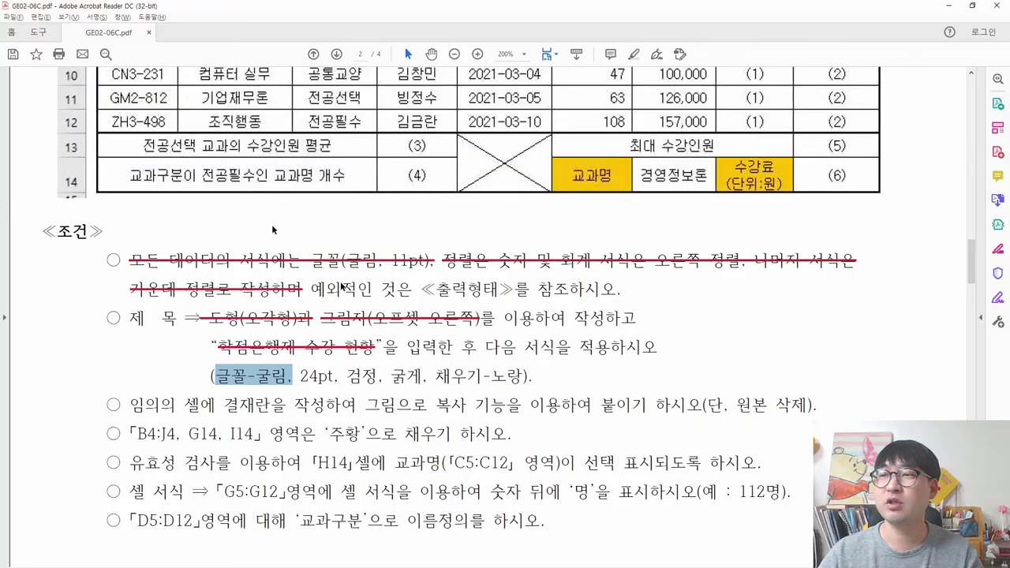
drag(541, 377, 126, 322)
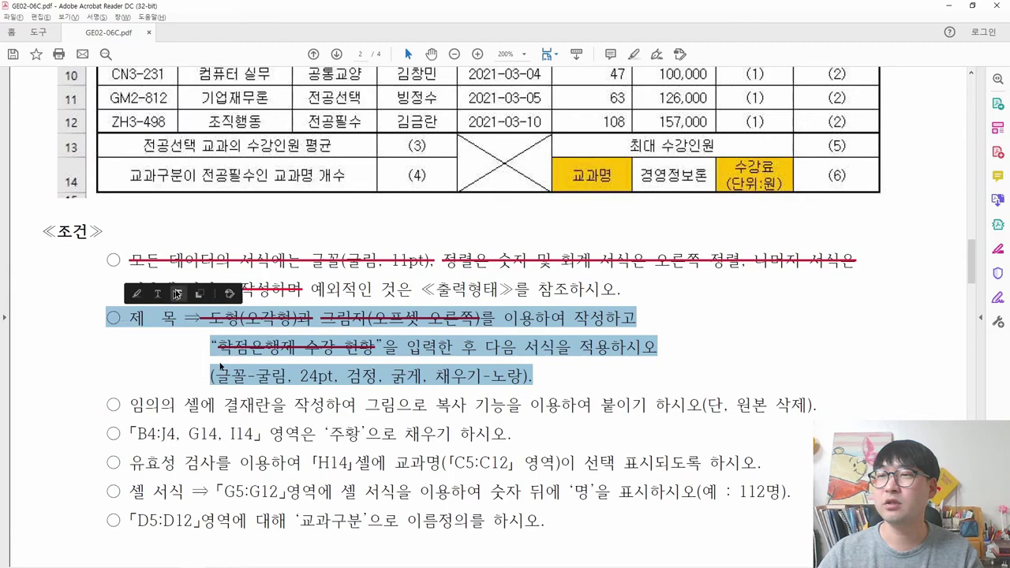
click(222, 290)
Consult the sample output in the PDF and center the title text horizontally and vertically within the Excel shape
scroll(426, 382, up, 5)
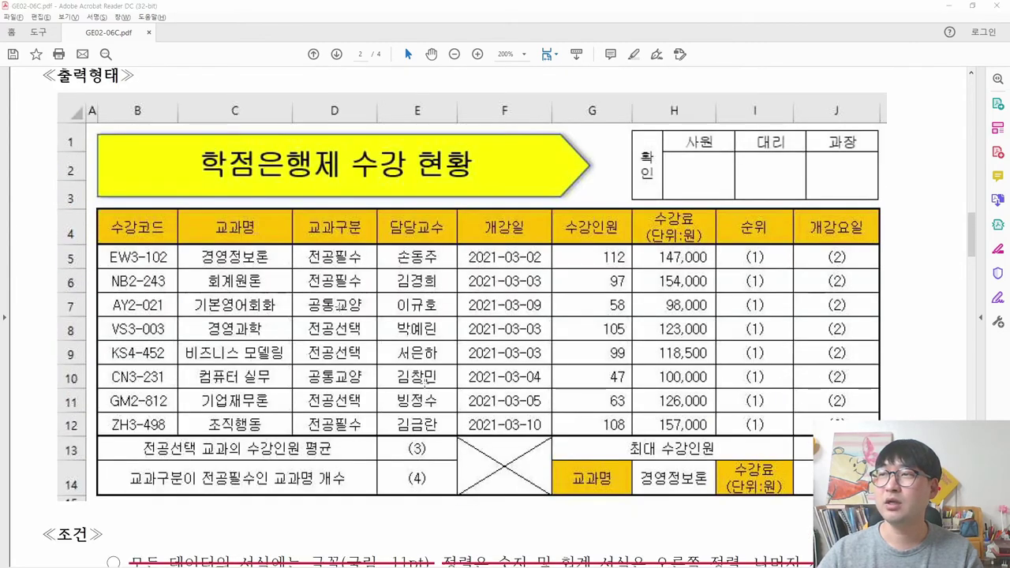
key(alt+Tab)
key(alt+Tab)
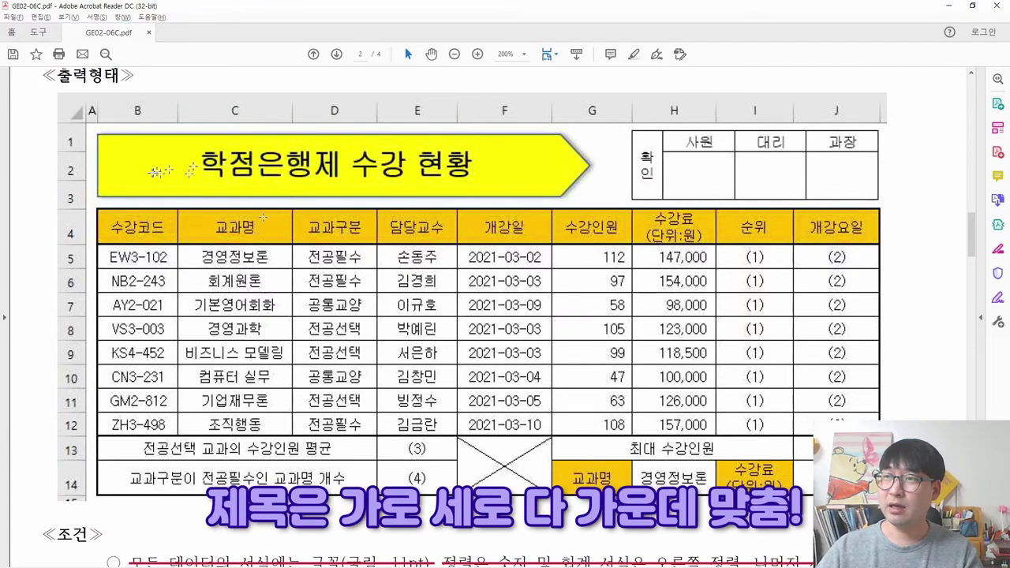
key(alt+Tab)
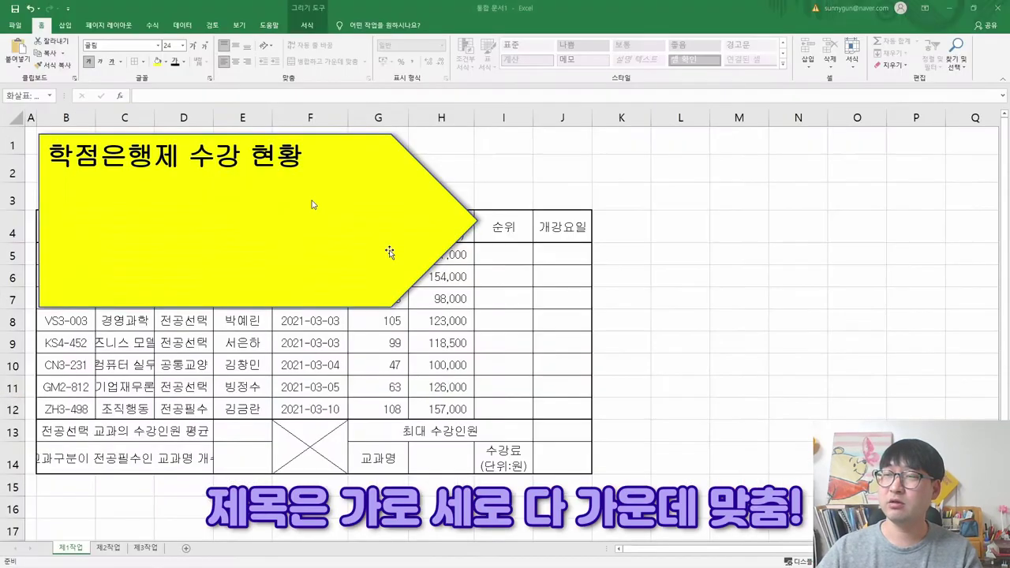
click(235, 68)
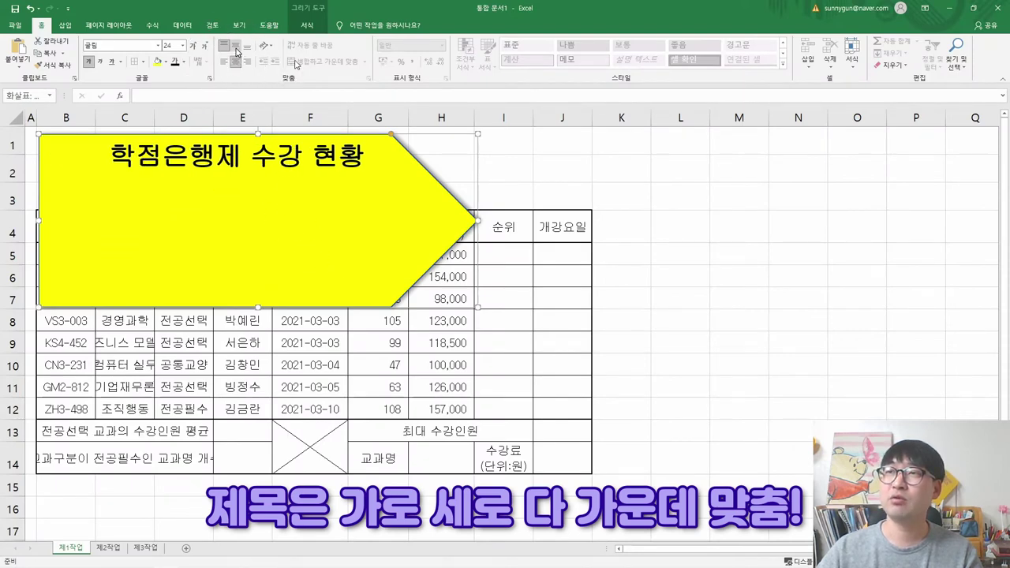
click(235, 47)
Shrink the title shape so it fits in rows 1 to 3 above the table, and compare it with the PDF sample
key(alt+Tab)
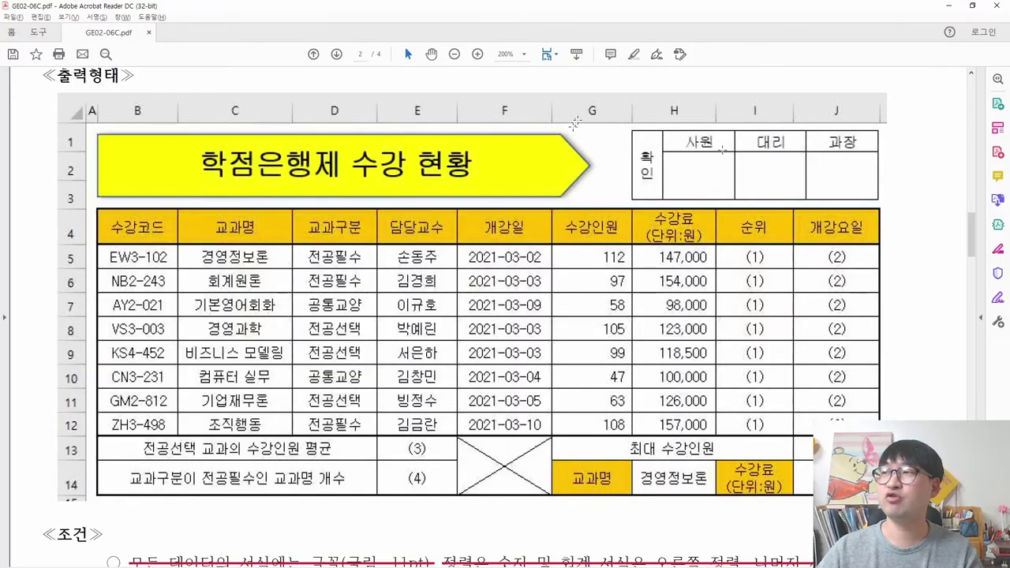
key(alt+Tab)
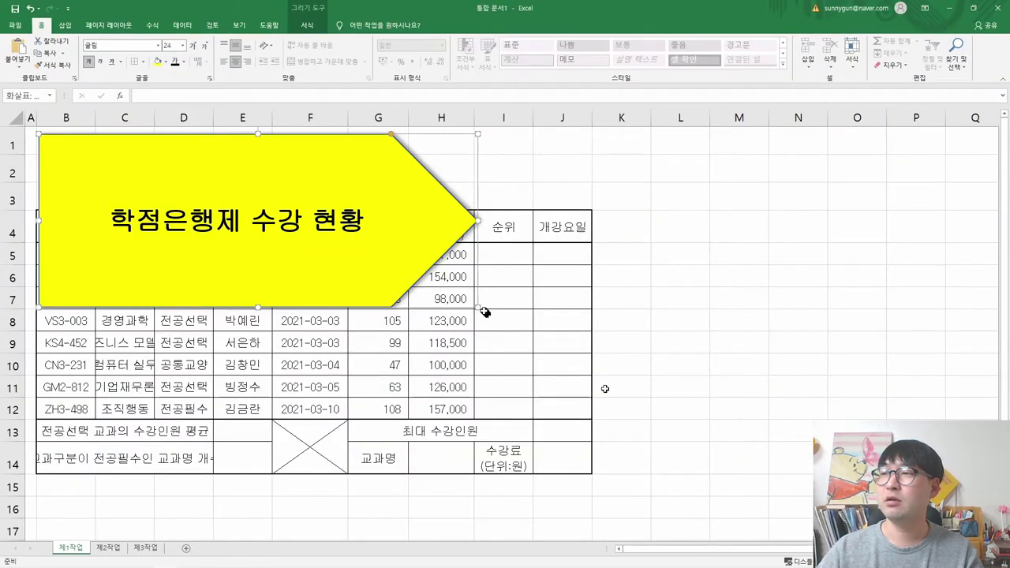
drag(478, 308, 384, 198)
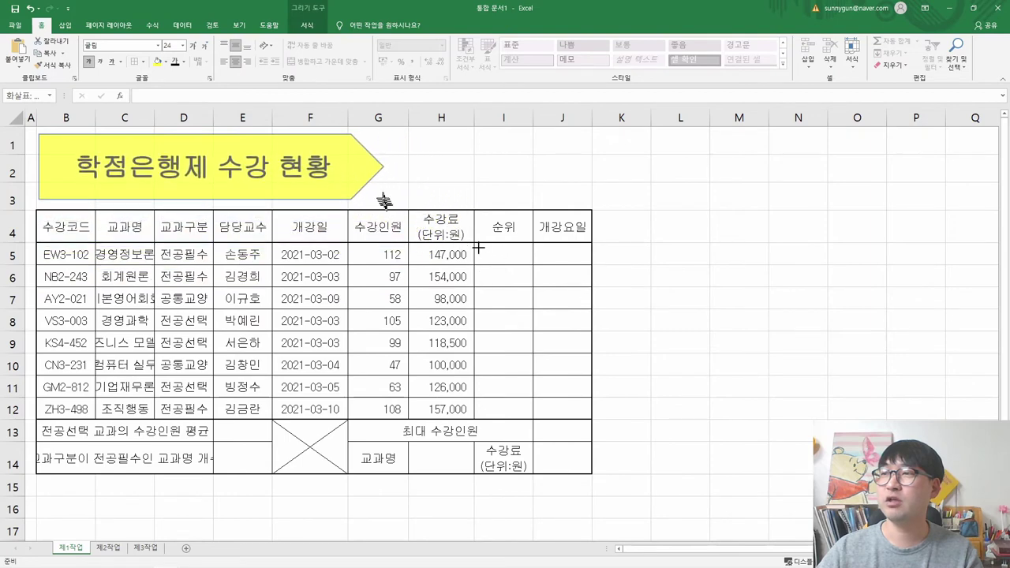
click(384, 201)
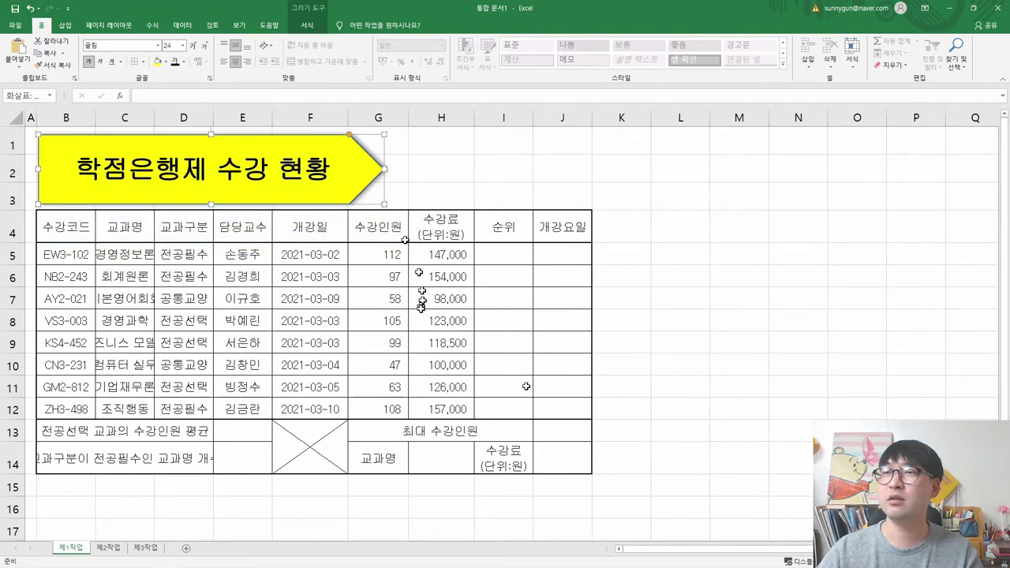
key(alt+Tab)
key(alt+Tab)
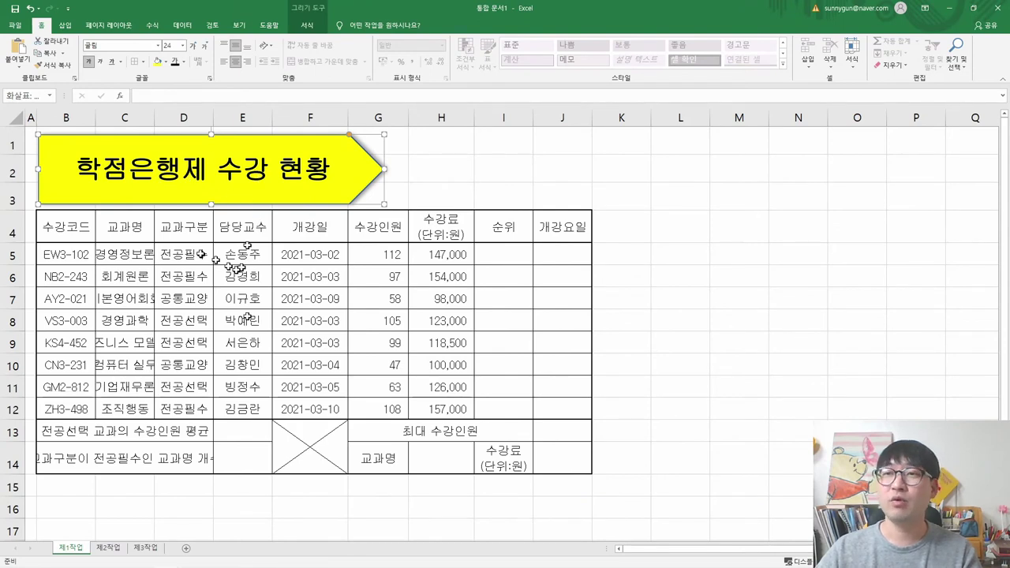
Auto-fit column C to its course names and check the spacing of the other columns in the PDF sample
click(88, 235)
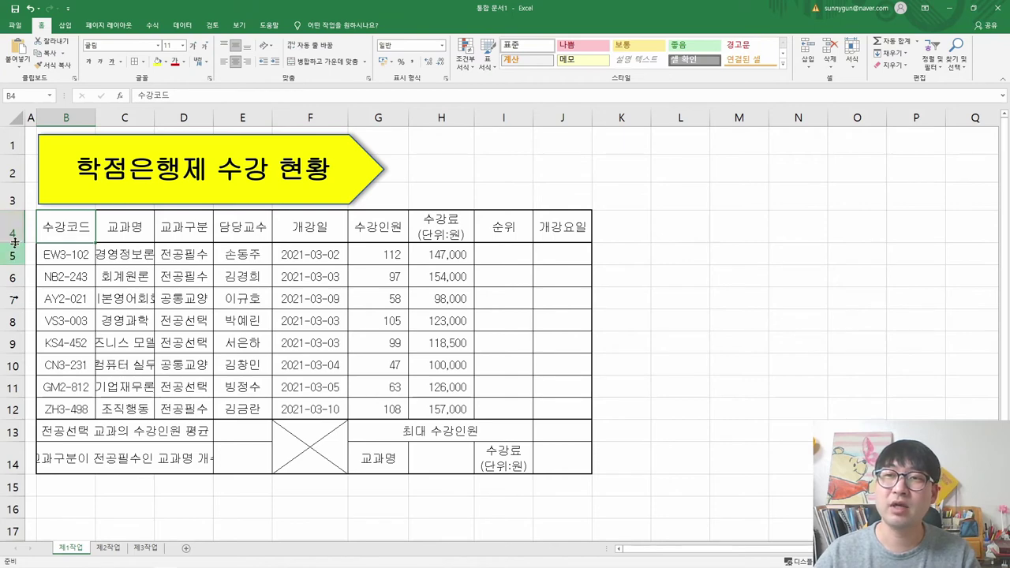
double_click(153, 117)
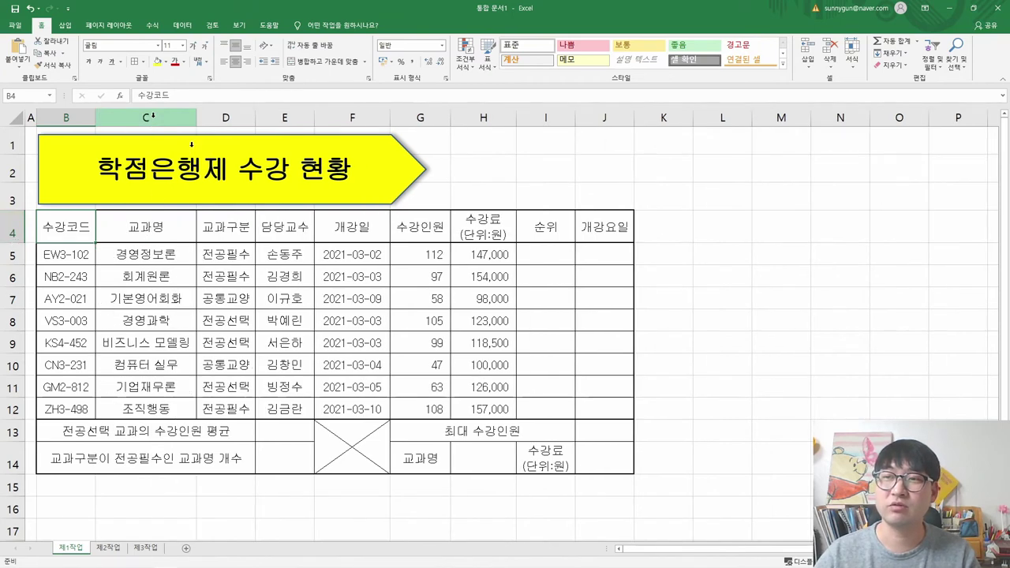
key(alt+Tab)
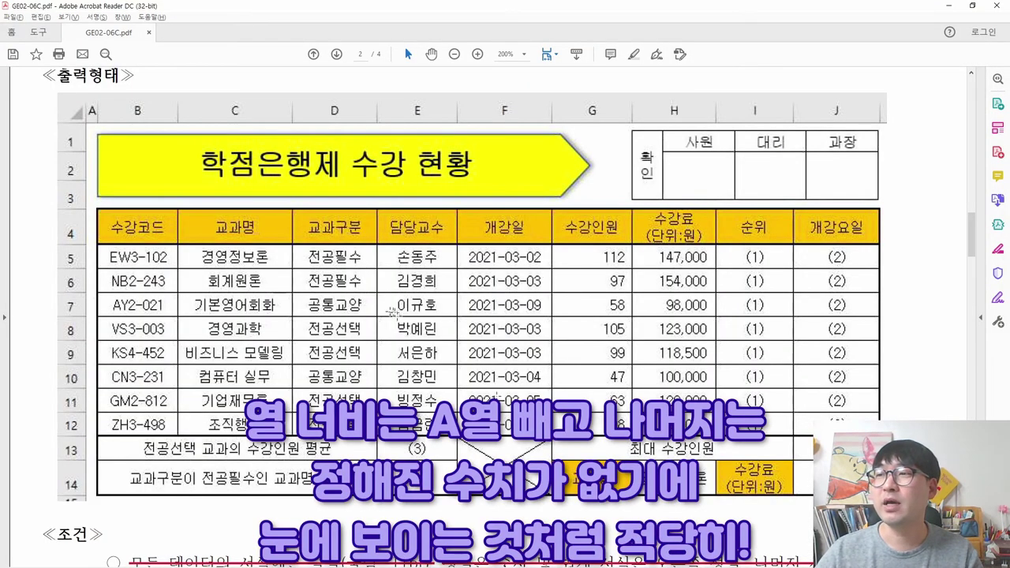
drag(380, 238, 407, 300)
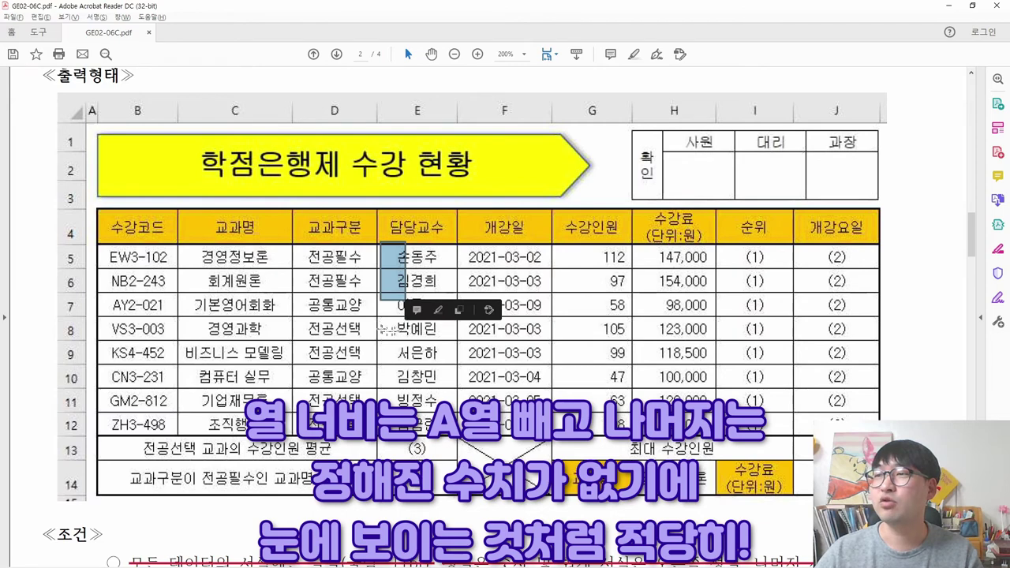
drag(557, 246, 583, 294)
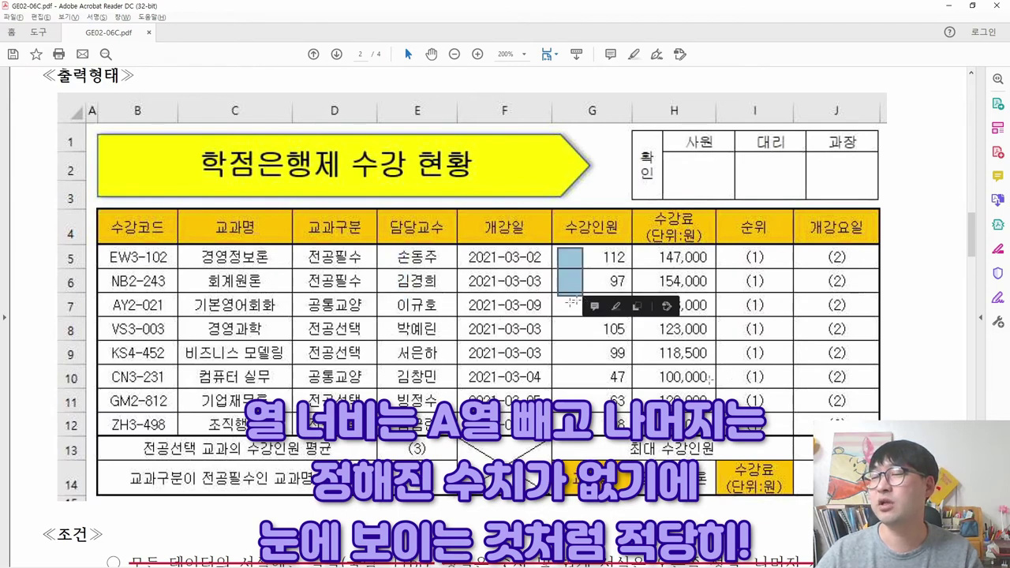
key(alt+Tab)
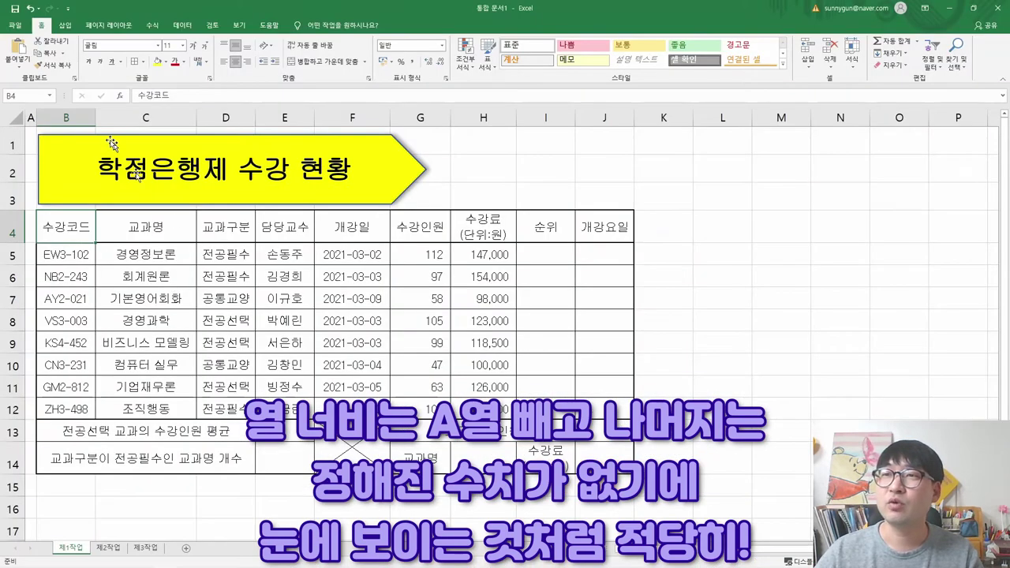
Slightly widen column B and columns D through J so their contents have side margins like the PDF sample
drag(98, 119, 105, 119)
click(139, 117)
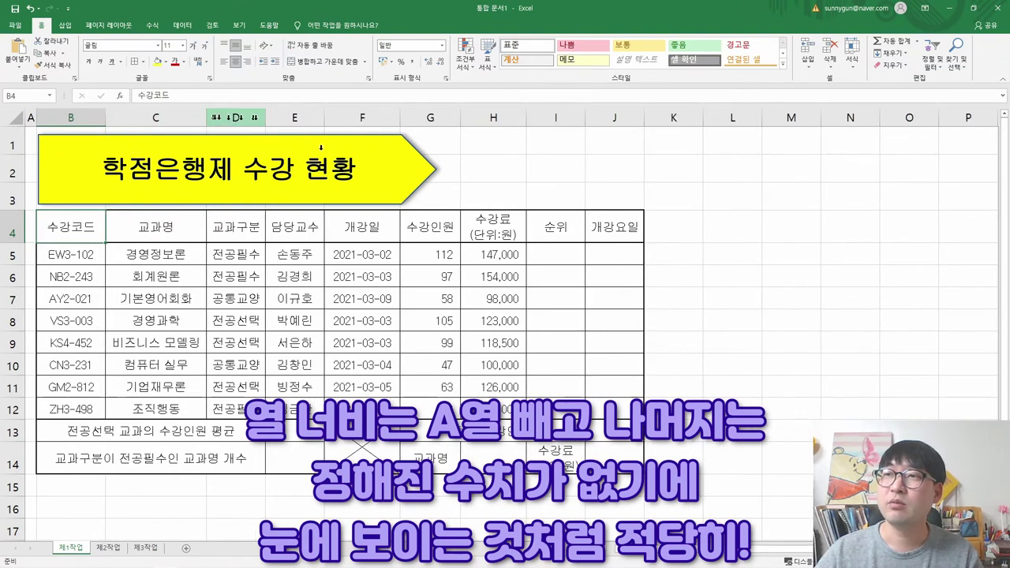
drag(265, 118, 274, 121)
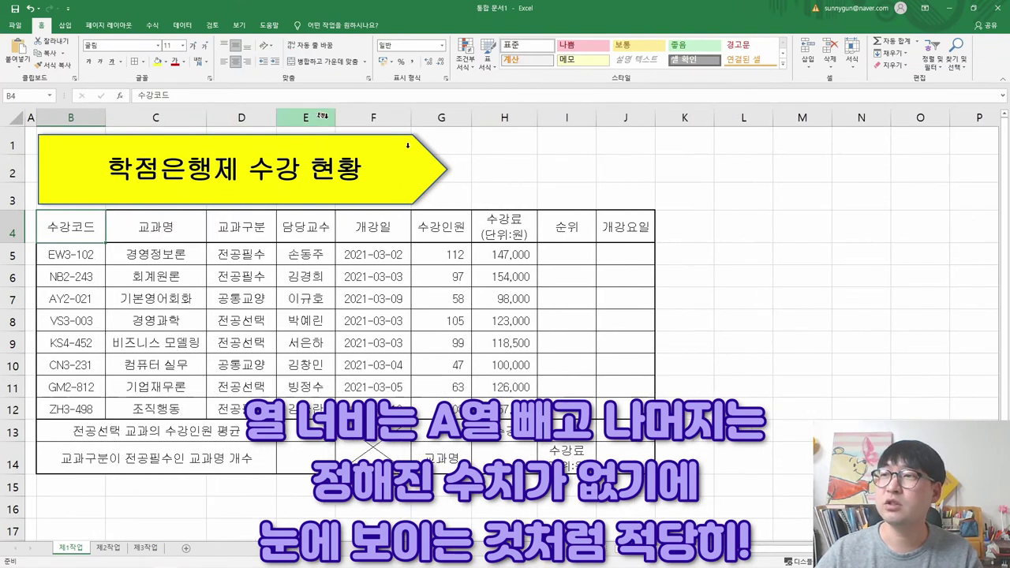
drag(335, 118, 349, 118)
drag(424, 118, 442, 118)
drag(506, 117, 514, 118)
drag(576, 117, 726, 118)
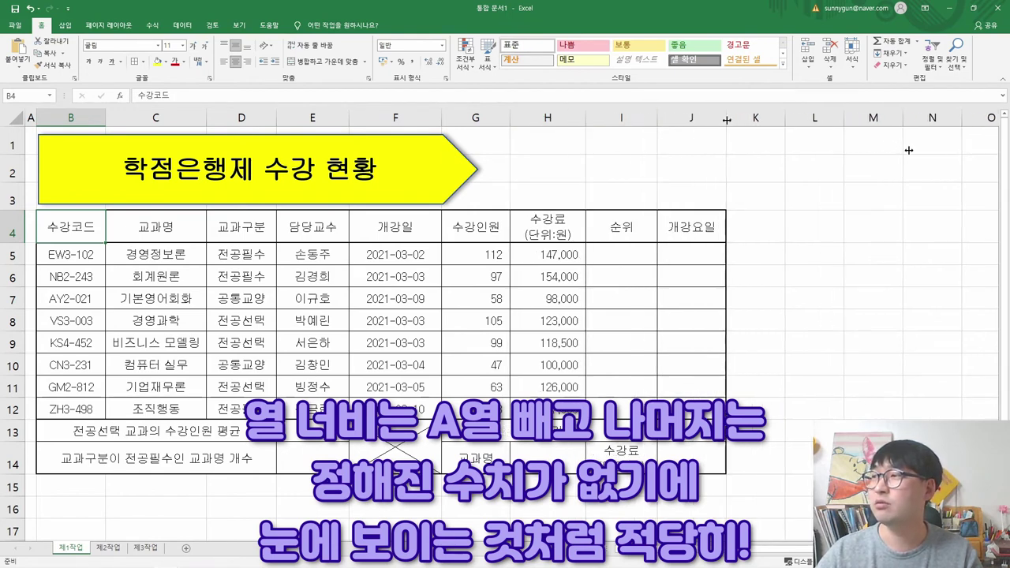
key(alt+Tab)
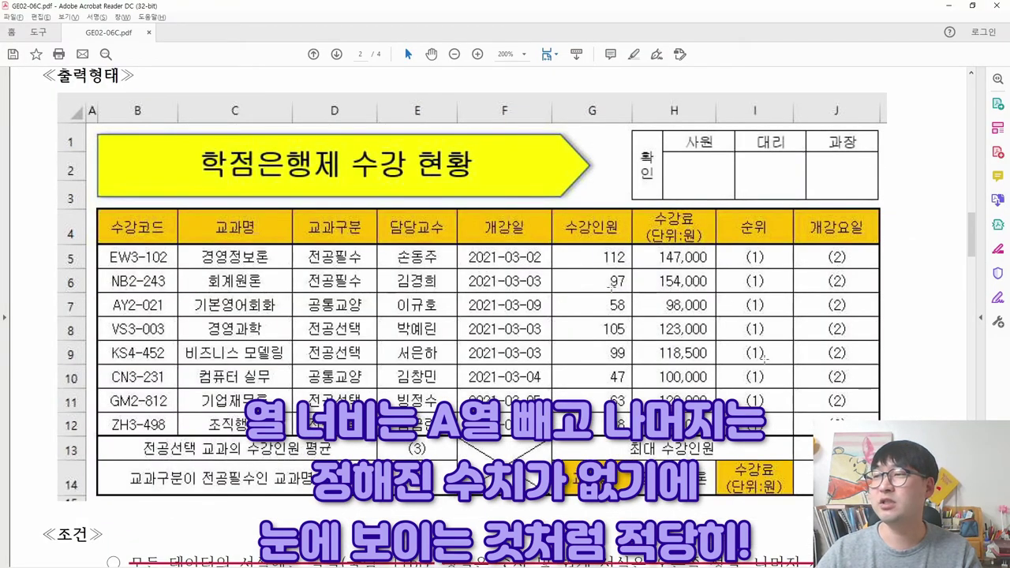
key(alt+Tab)
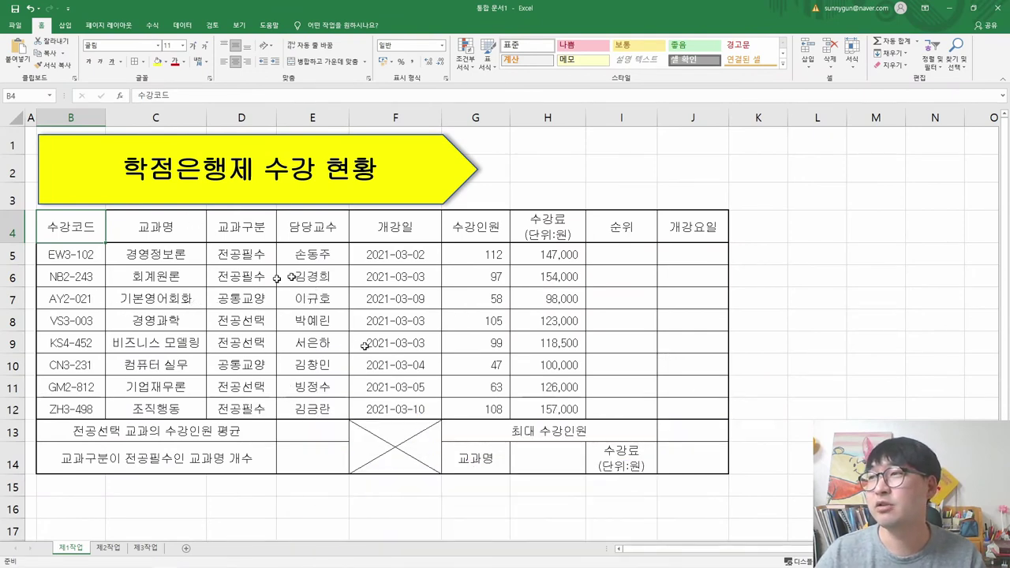
Compare the title shape's alignment with the PDF sample and nudge the shape slightly left to the table's edge
key(alt+Tab)
key(alt+Tab)
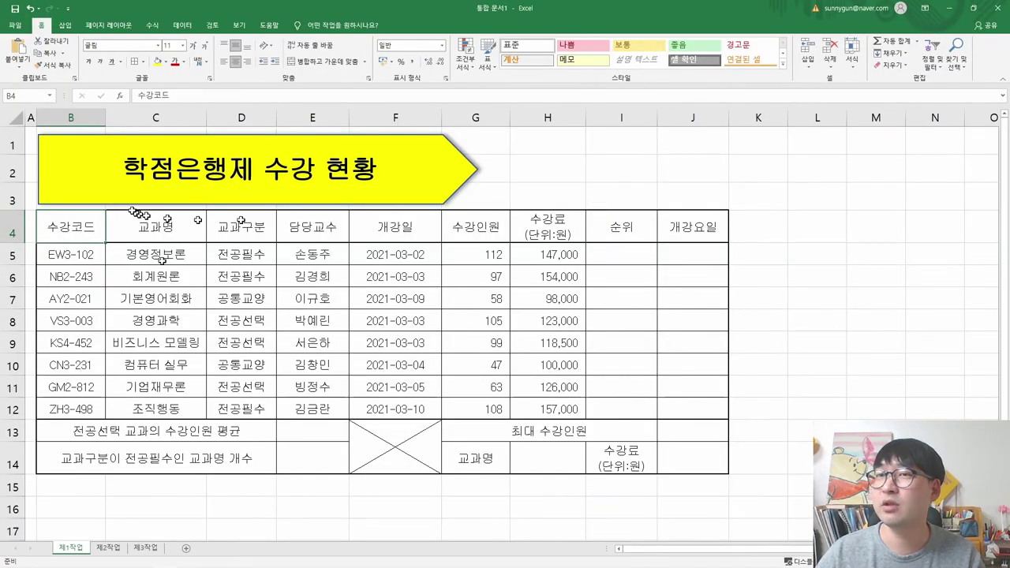
key(alt+Tab)
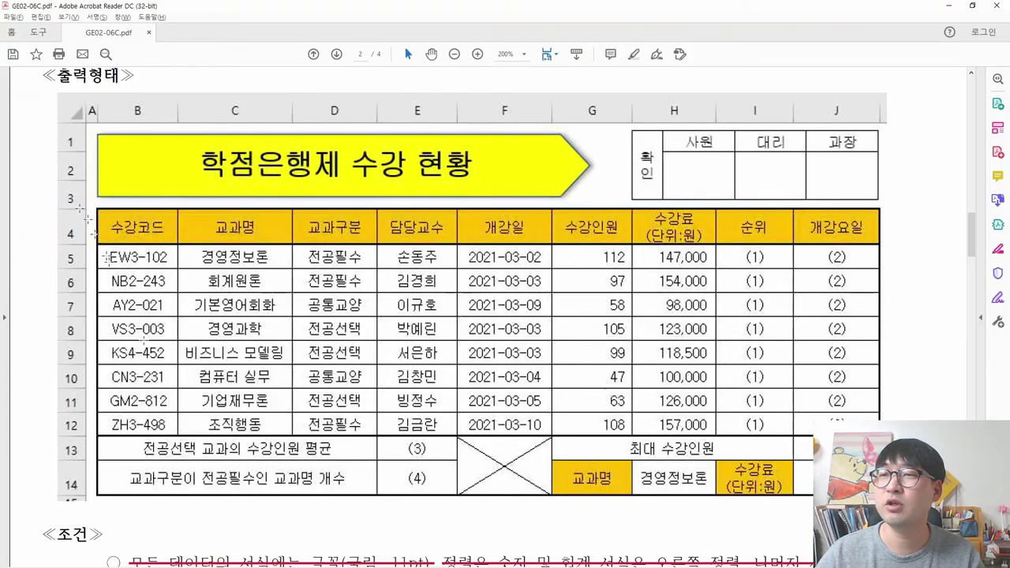
key(alt+Tab)
click(84, 153)
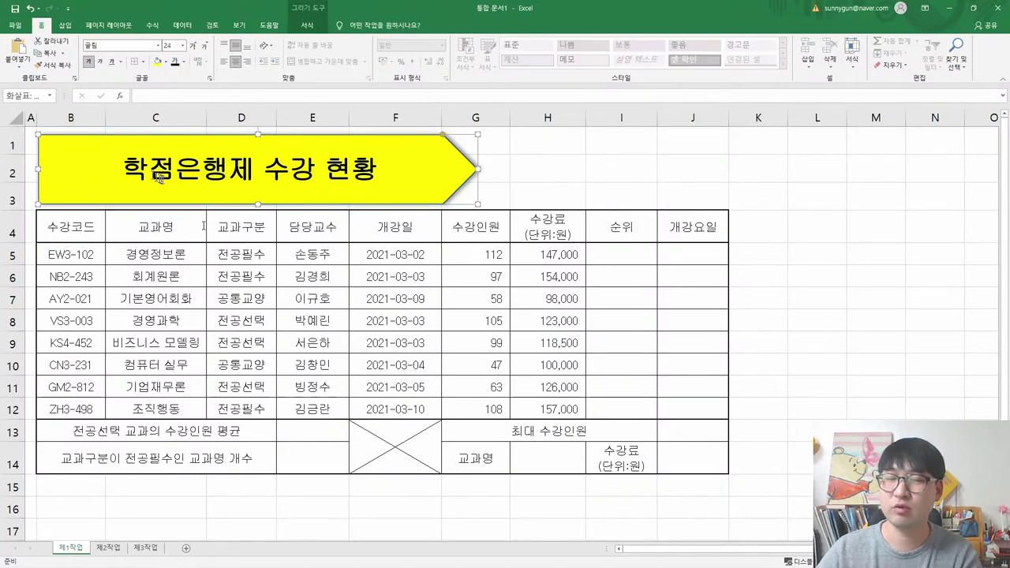
click(335, 298)
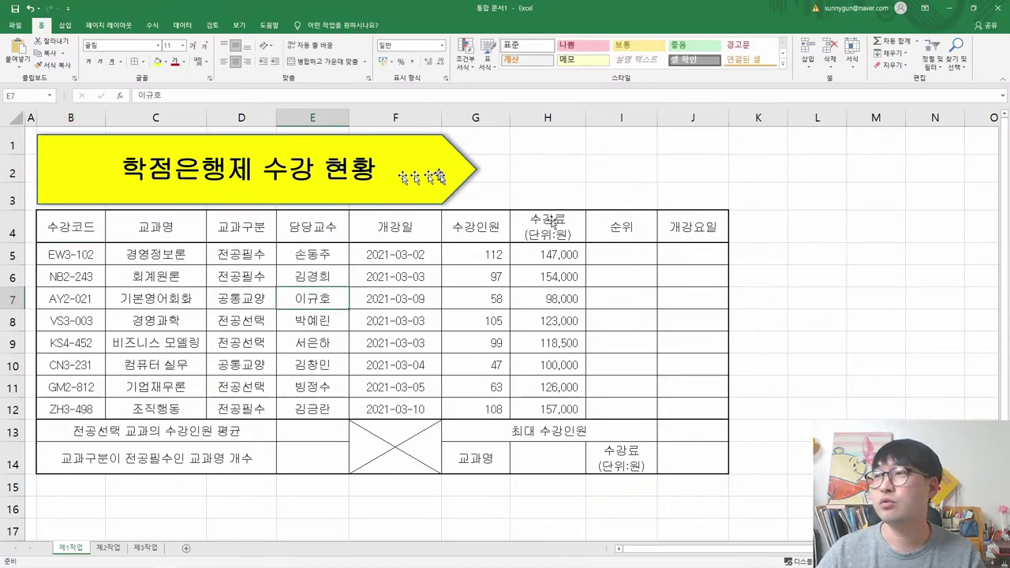
Reduce the title shape's height slightly by raising its bottom edge and lowering its top edge, matching the PDF sample
key(alt+Tab)
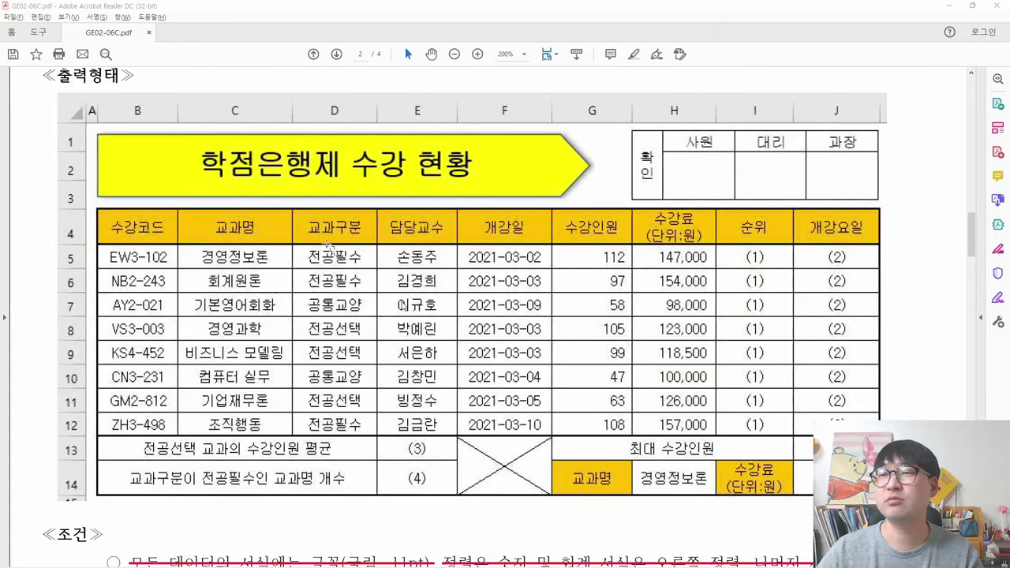
key(alt+Tab)
click(222, 204)
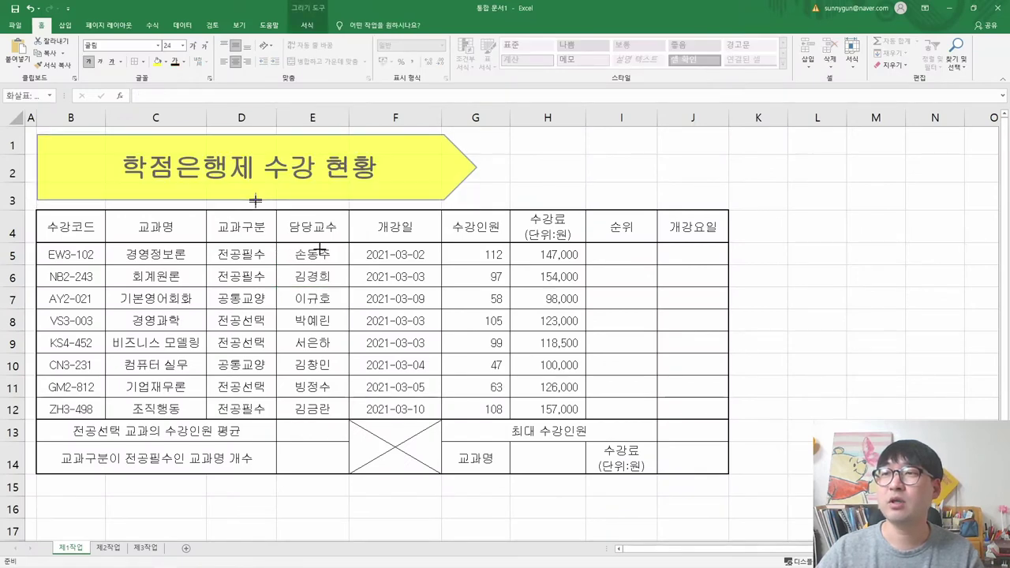
click(320, 249)
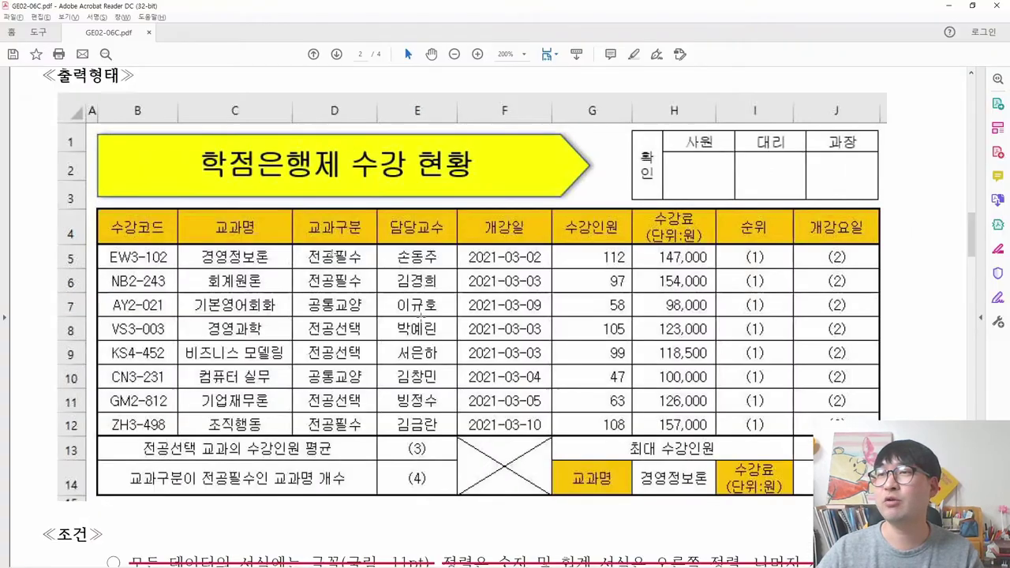
key(alt+Tab)
key(alt+Tab)
click(300, 189)
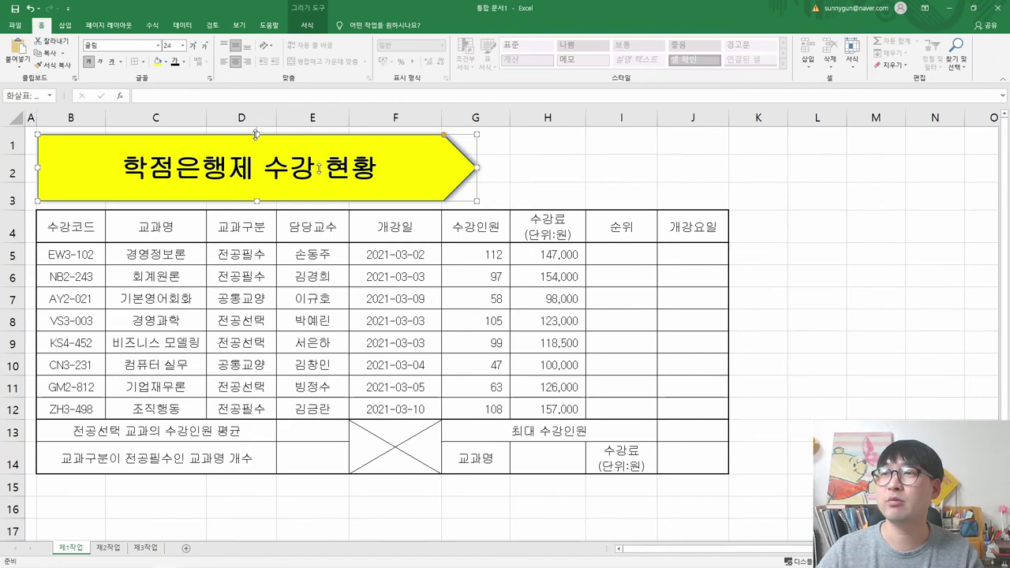
drag(255, 135, 256, 138)
drag(320, 172, 320, 172)
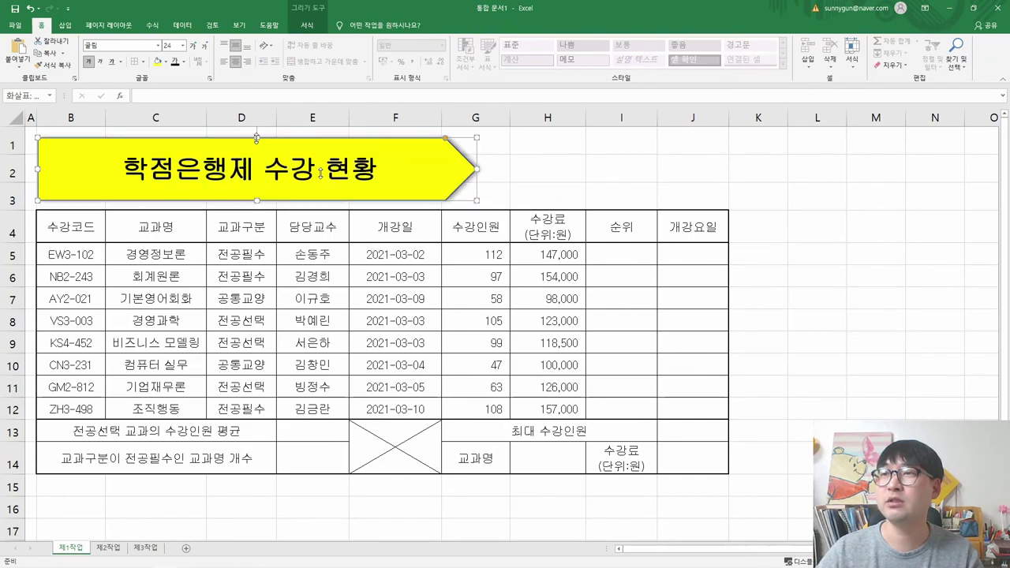
click(331, 330)
Switch to the exam PDF and review the remaining conditions below the struck-through title requirement
key(alt+Tab)
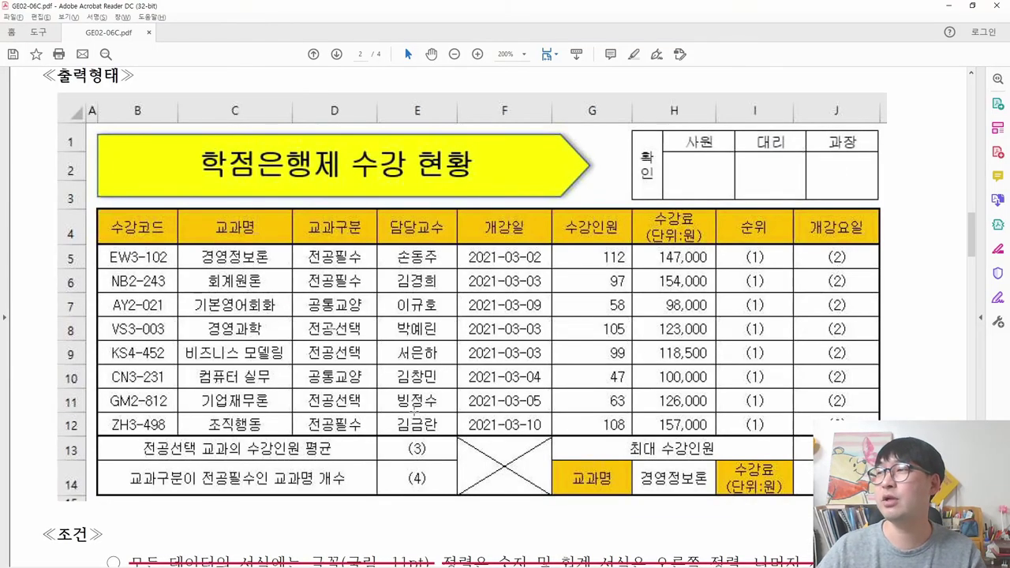
scroll(414, 410, down, 3)
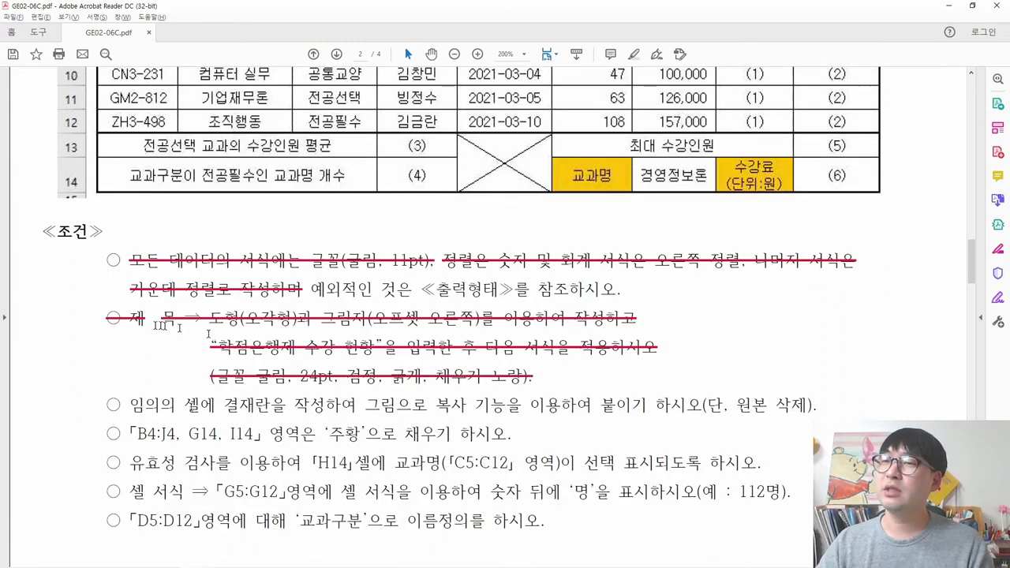
scroll(197, 334, down, 3)
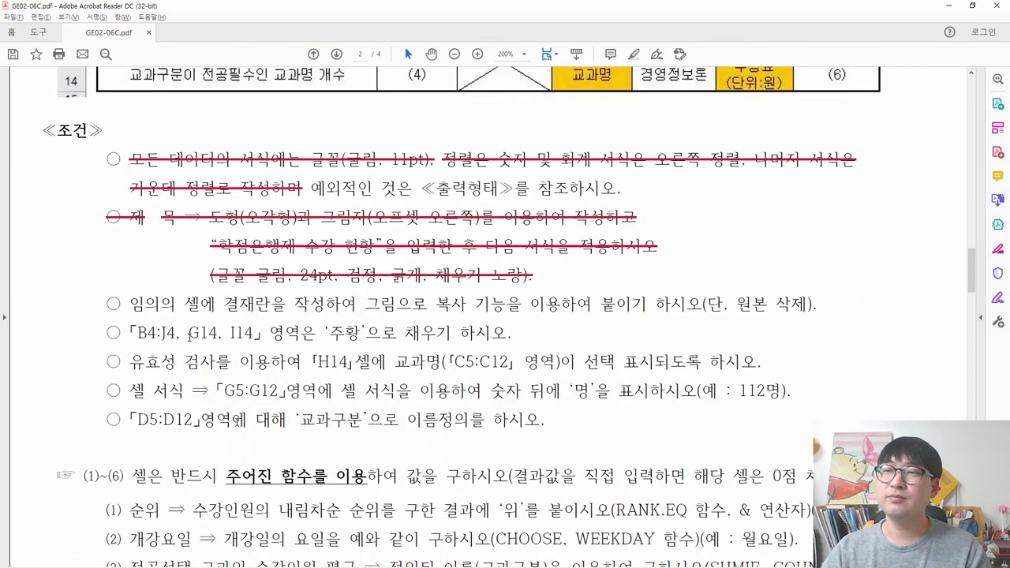
Review the condition about the approval box (결재란) and examine its sample above the table in the exam PDF
drag(130, 306, 818, 305)
drag(225, 306, 271, 308)
scroll(524, 292, up, 10)
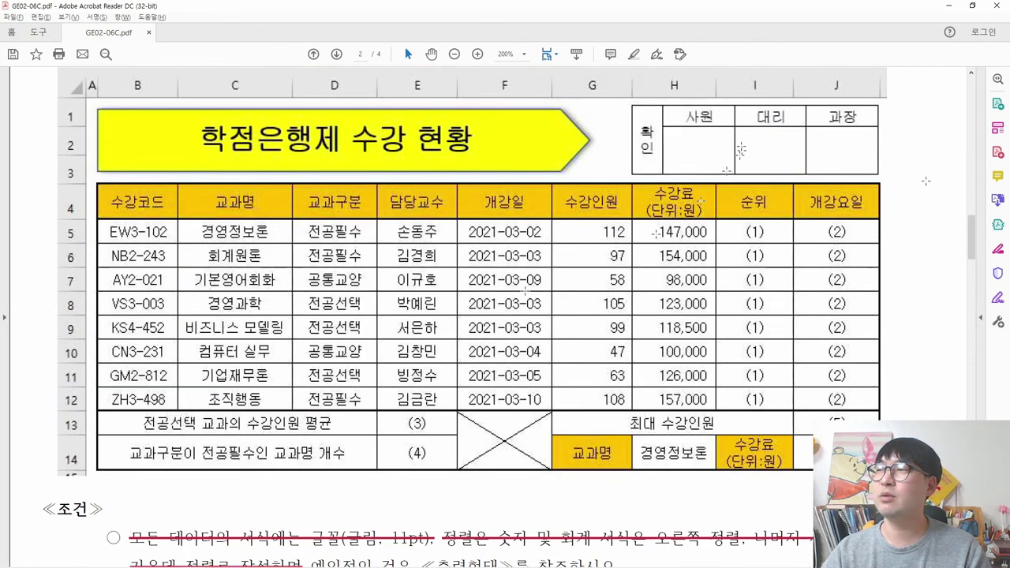
drag(608, 95, 889, 194)
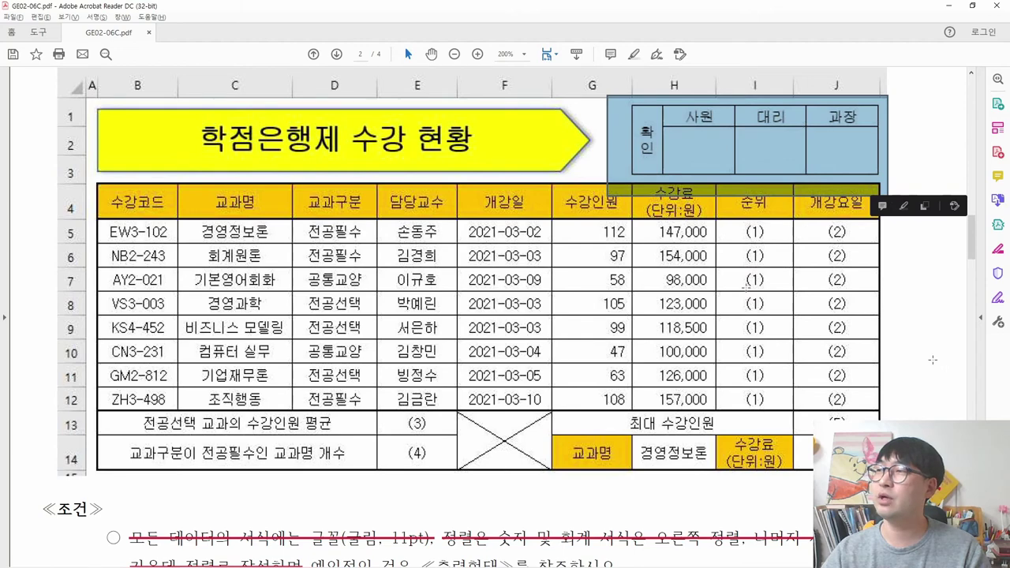
scroll(214, 410, down, 5)
drag(131, 431, 215, 431)
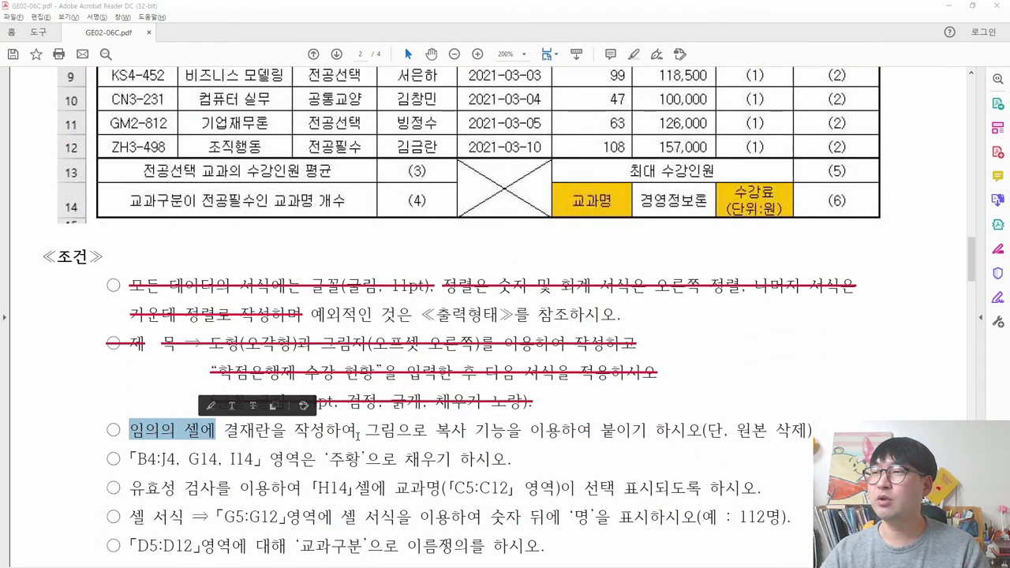
Check the blank cells around the course table for the approval box and reread the PDF's requirement to delete the original
key(alt+Tab)
click(778, 430)
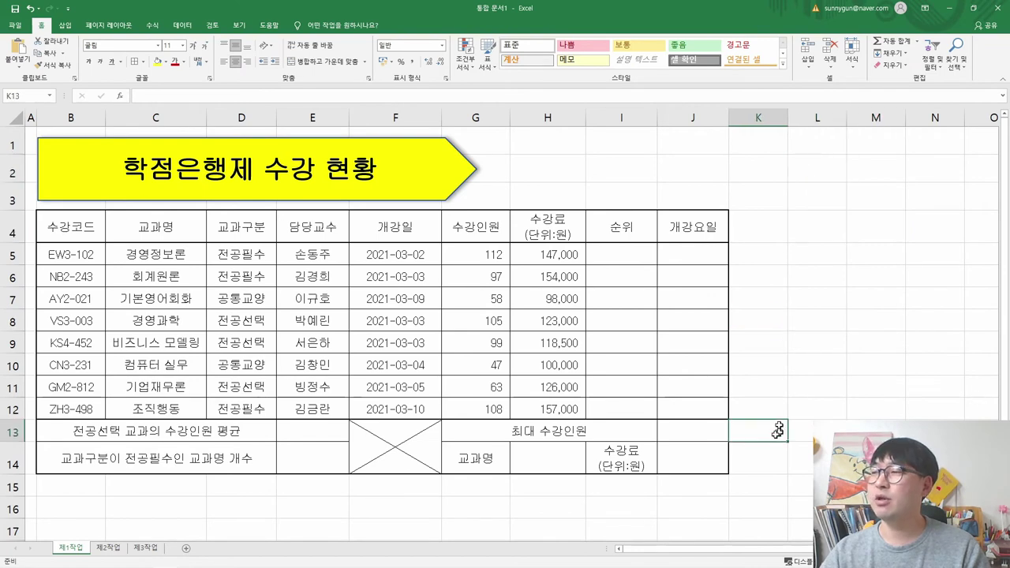
click(545, 508)
click(387, 507)
click(312, 507)
click(533, 132)
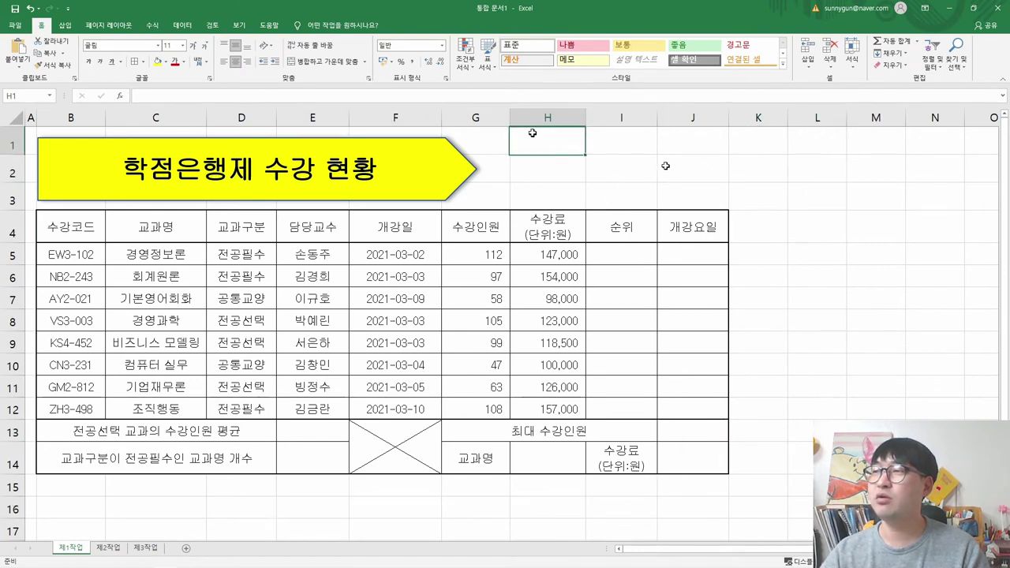
key(alt+Tab)
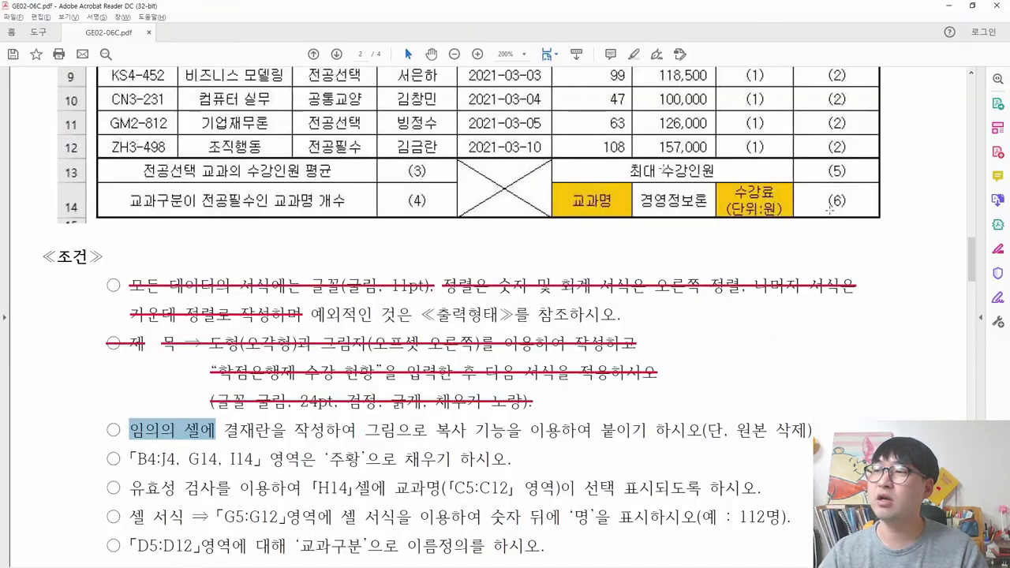
drag(729, 430, 810, 449)
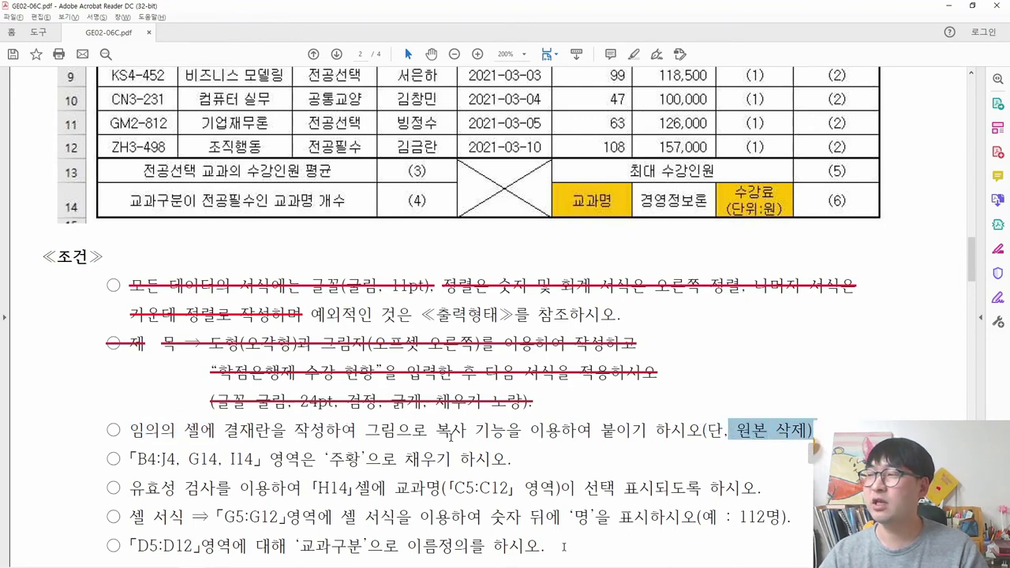
key(alt+Tab)
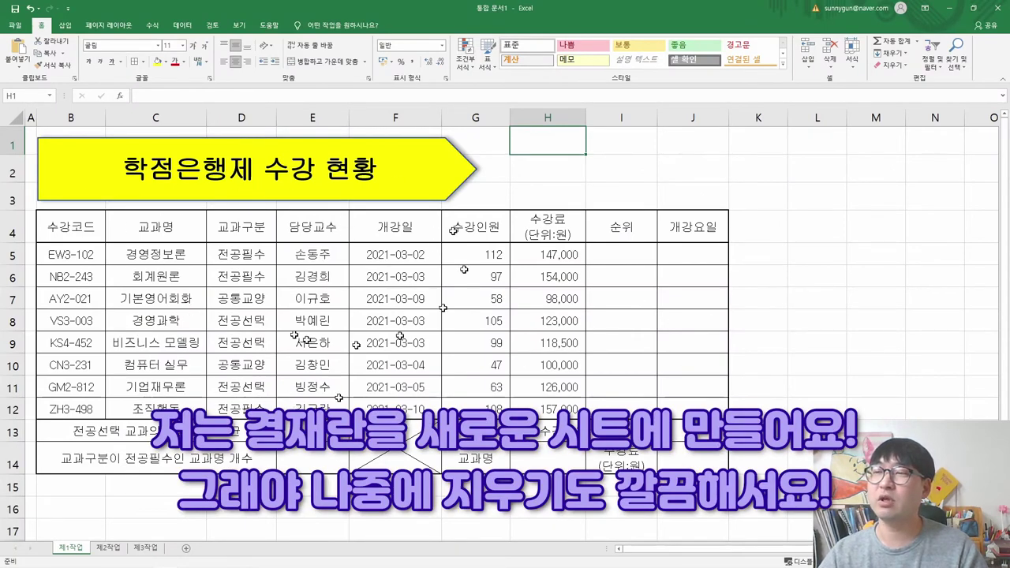
Add a new blank worksheet after 제1작업 for building the approval box
click(187, 549)
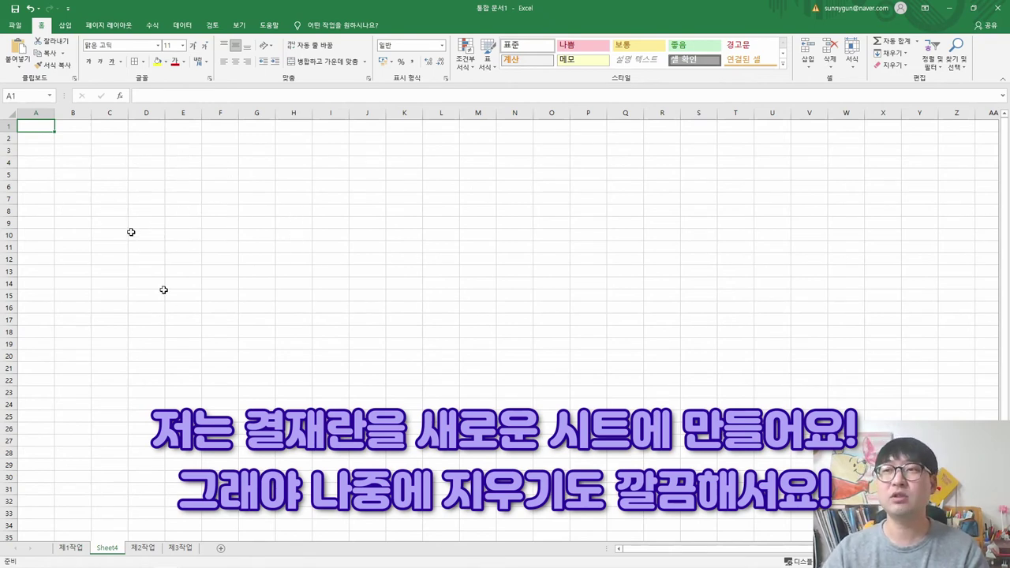
click(73, 150)
click(181, 139)
click(73, 198)
click(87, 140)
click(183, 222)
Enter 확인, 사원, 대리 and 과장 in cells C5 through F5, following the approval box in the PDF
click(119, 174)
key(alt+Tab)
scroll(806, 246, up, 5)
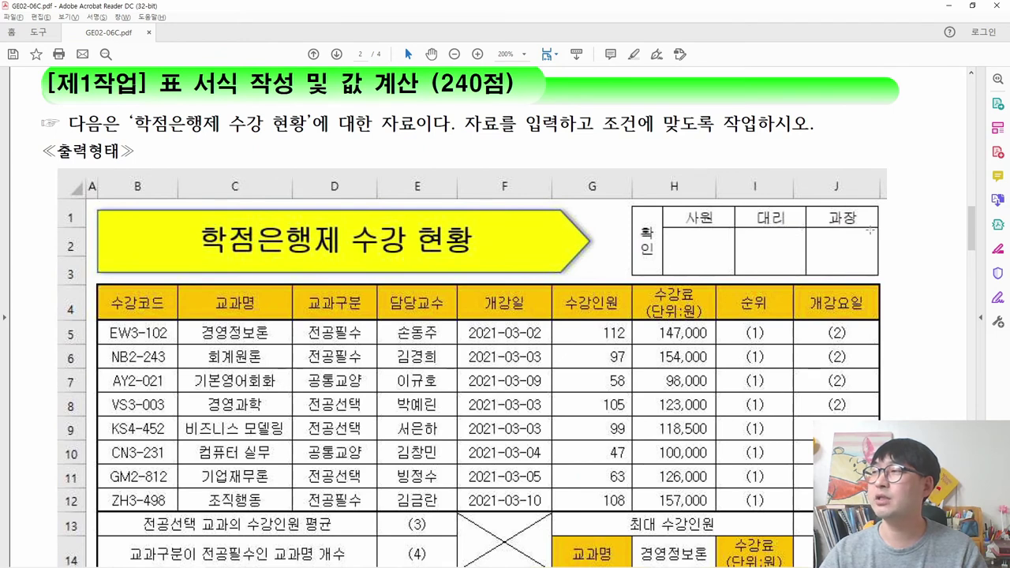
key(alt+Tab)
text(=)
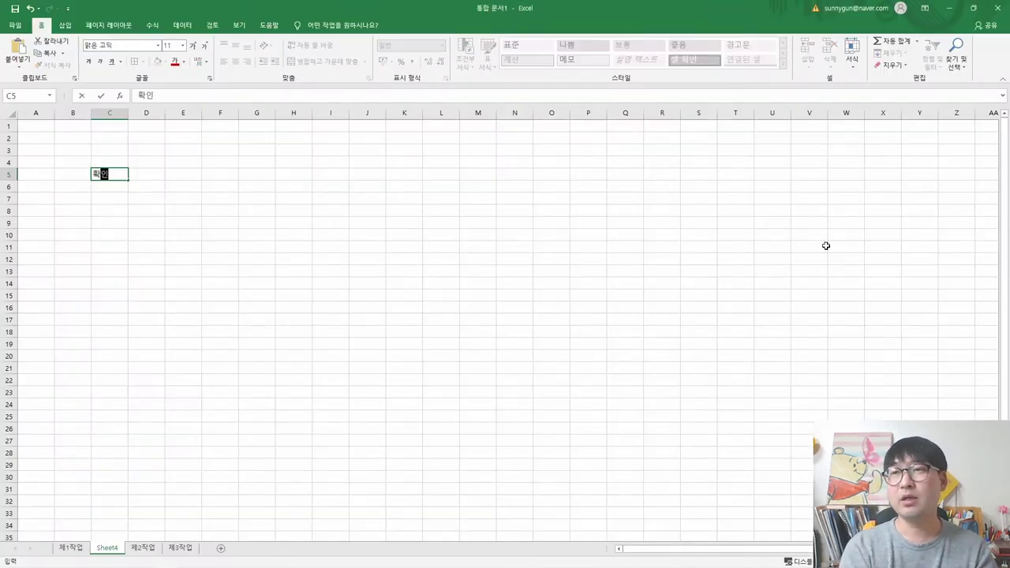
key(Tab)
text(ㄷ)
key(alt+Tab)
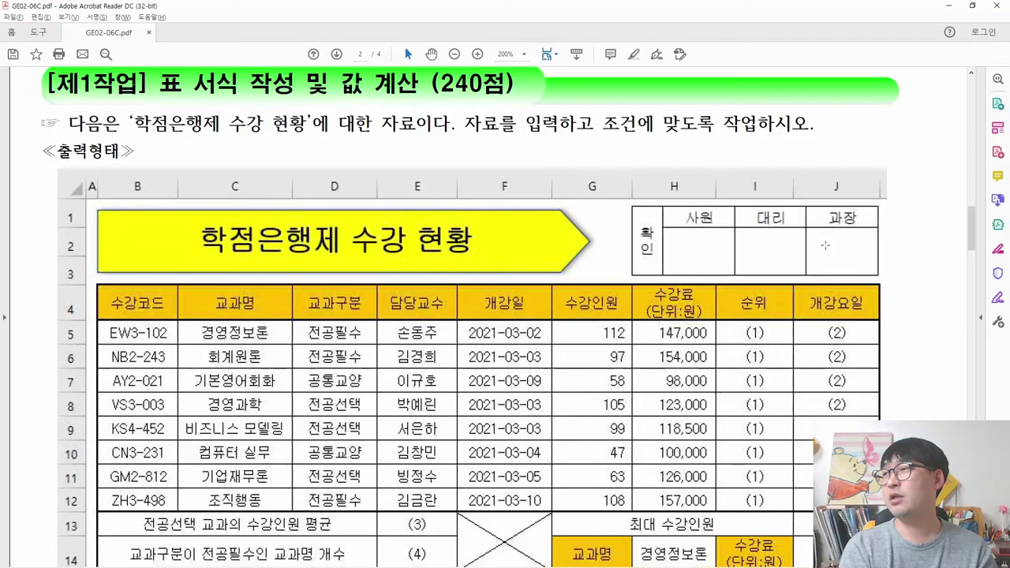
key(alt+Tab)
text(사원)
key(Tab)
text(대리)
key(Tab)
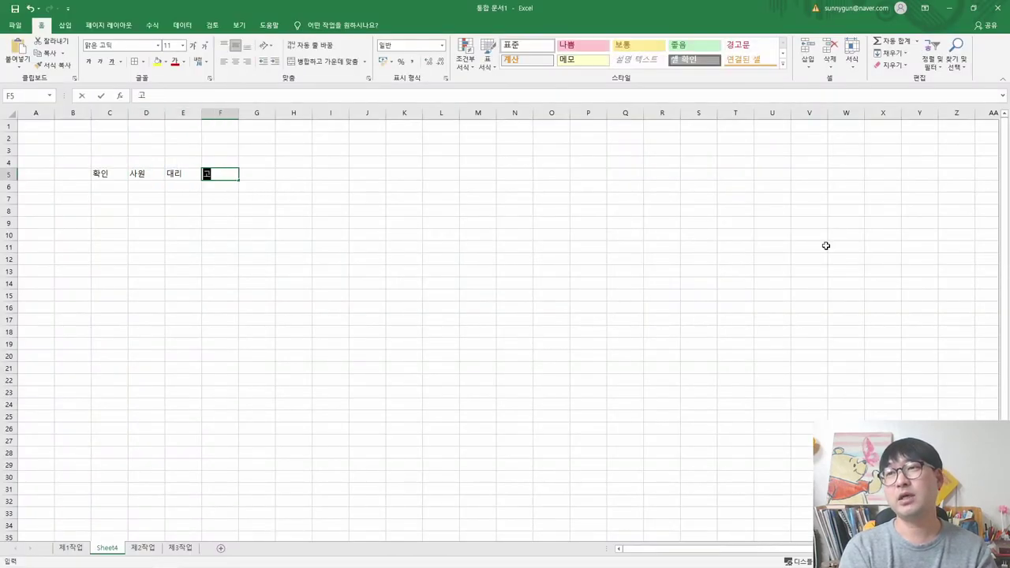
text(과장)
key(Return)
Compare the approval box's row heights in the PDF and make row 6 about twice as tall
key(alt+Tab)
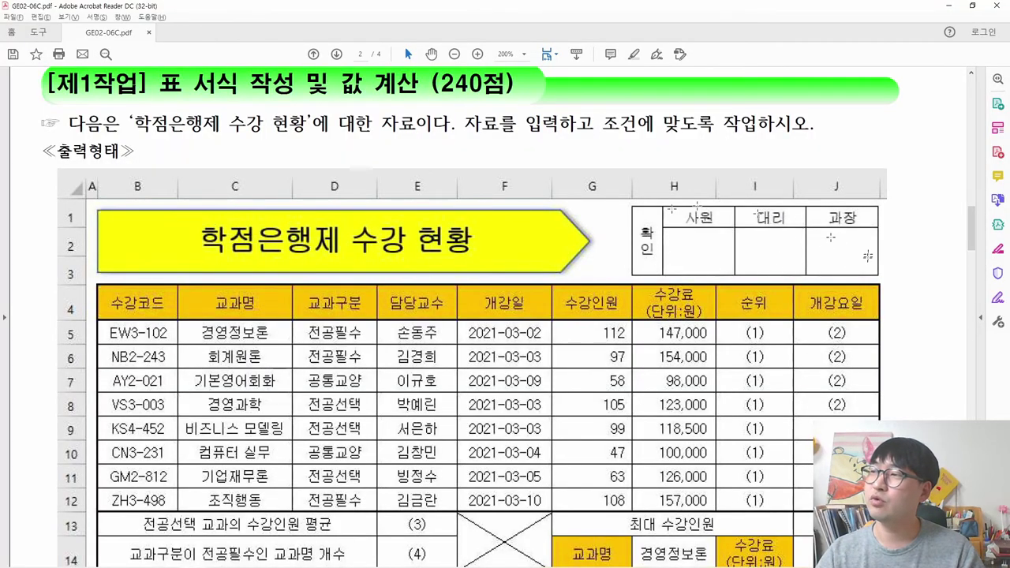
drag(682, 208, 750, 233)
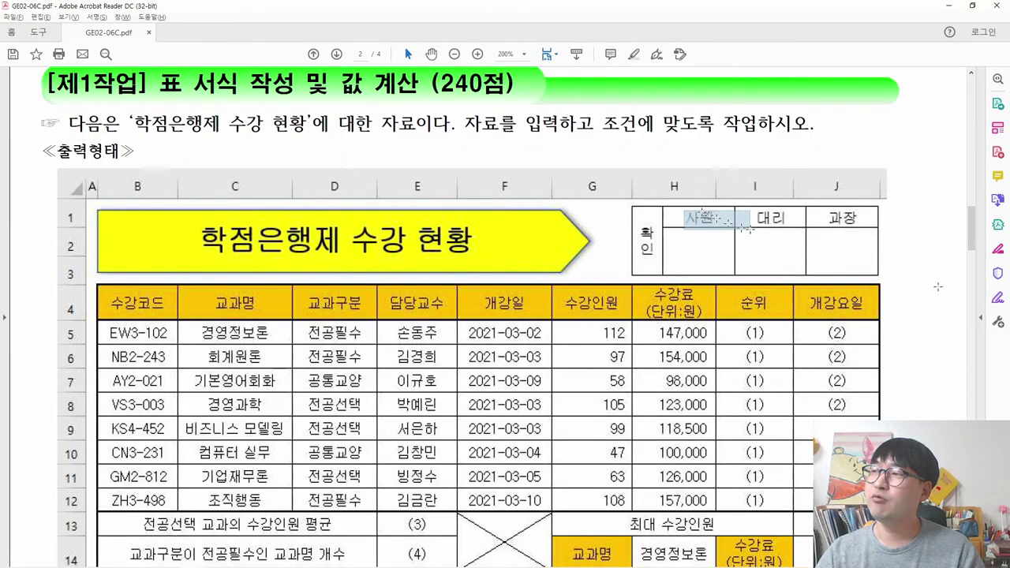
drag(682, 239, 764, 270)
key(alt+Tab)
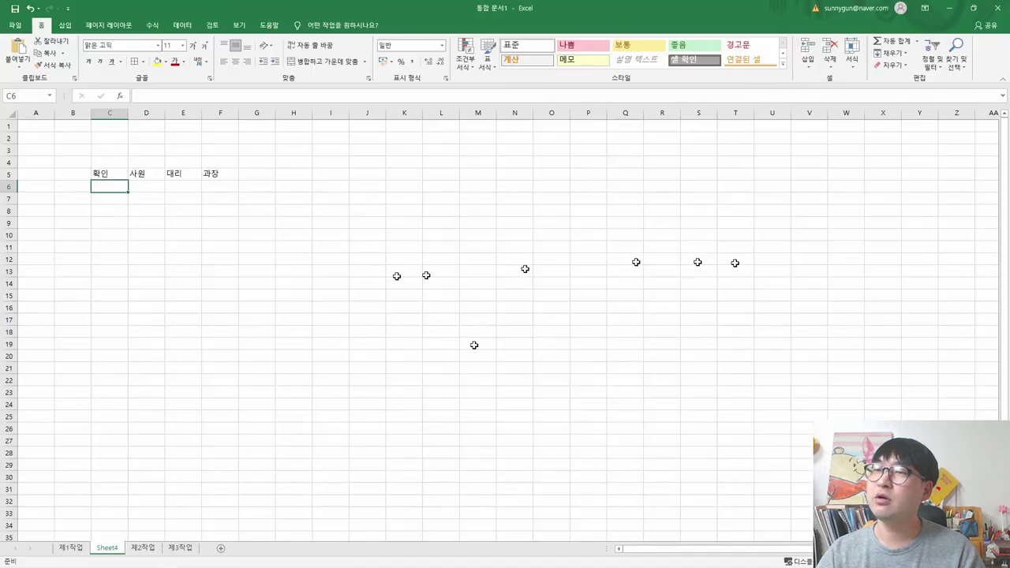
drag(10, 198, 10, 207)
Check the 확인 cell in the PDF sample, and merge and center cells C5:C6
key(alt+Tab)
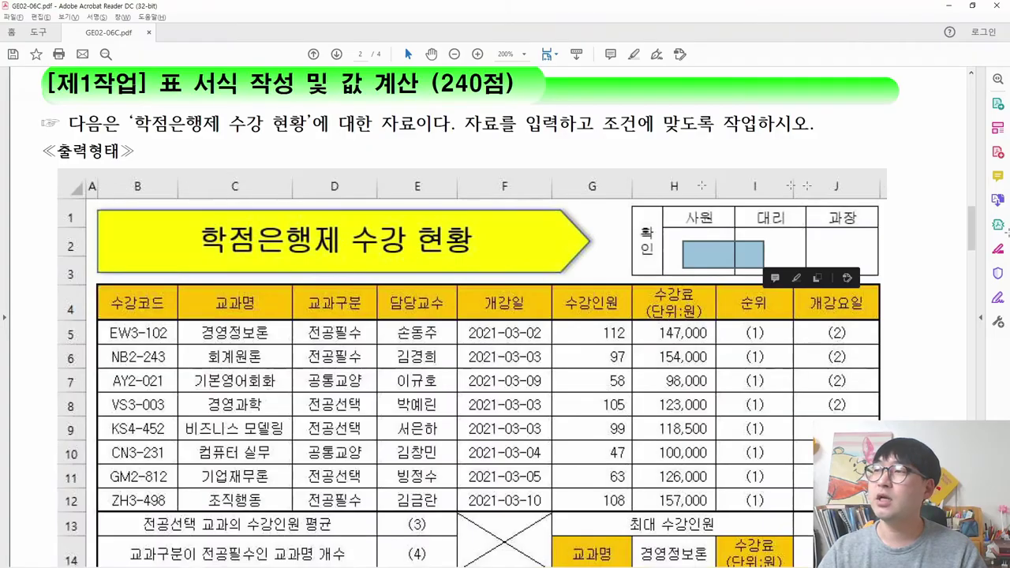
drag(646, 217, 649, 257)
key(alt+Tab)
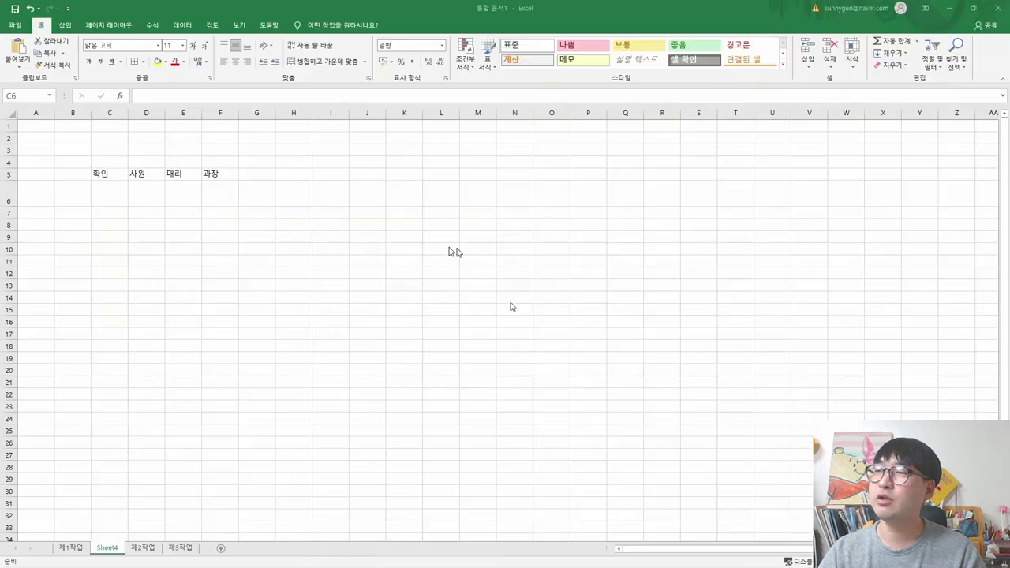
drag(116, 174, 117, 197)
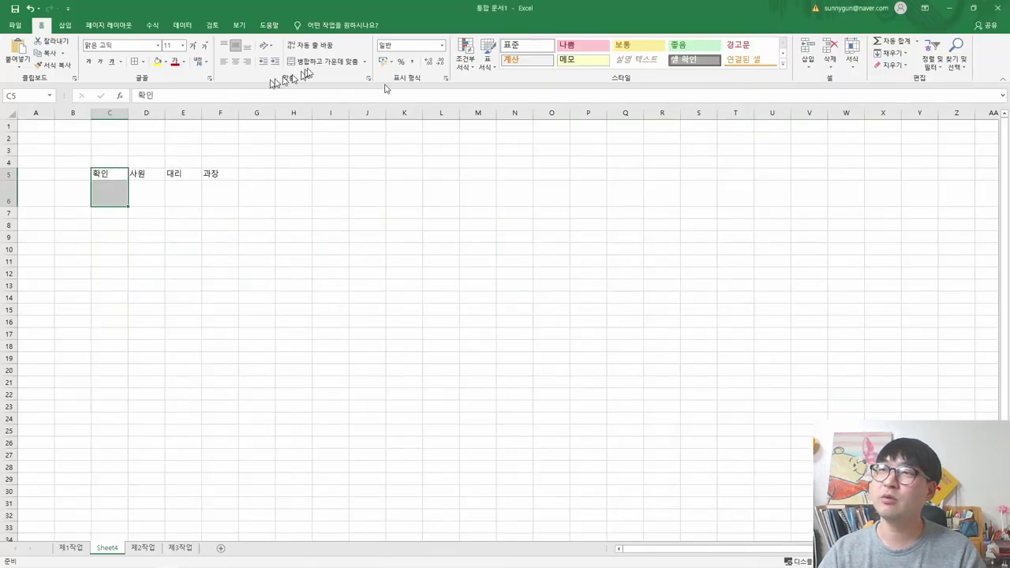
click(319, 62)
Set the merged 확인 cell to vertical text (세로 쓰기) and compare it with the PDF sample
key(alt+Tab)
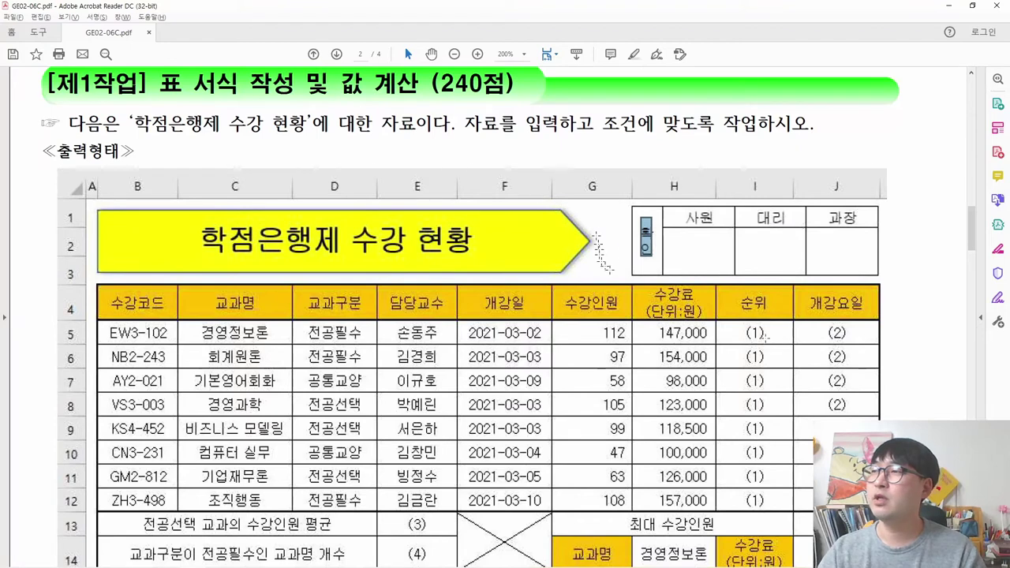
key(alt+Tab)
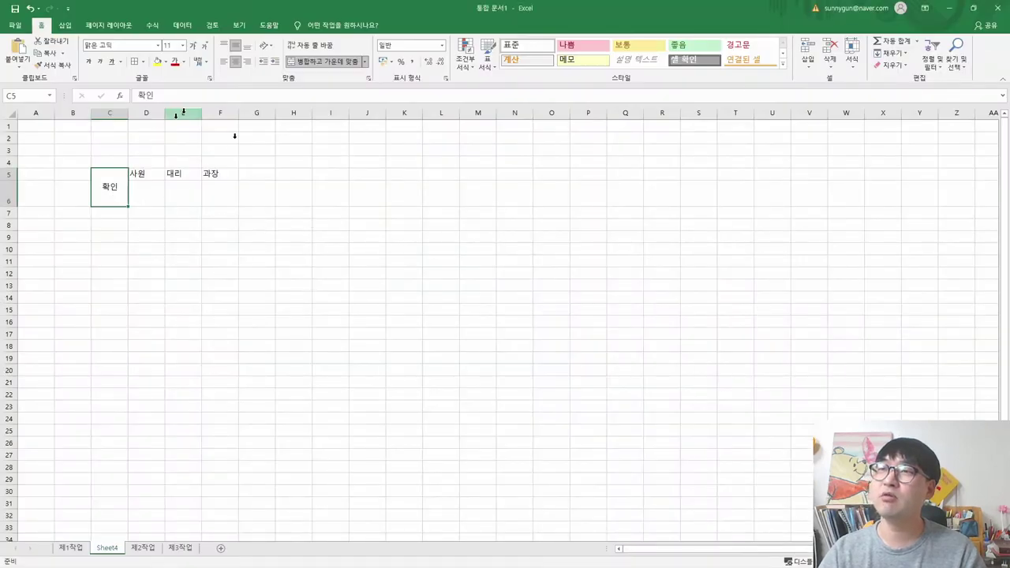
click(268, 48)
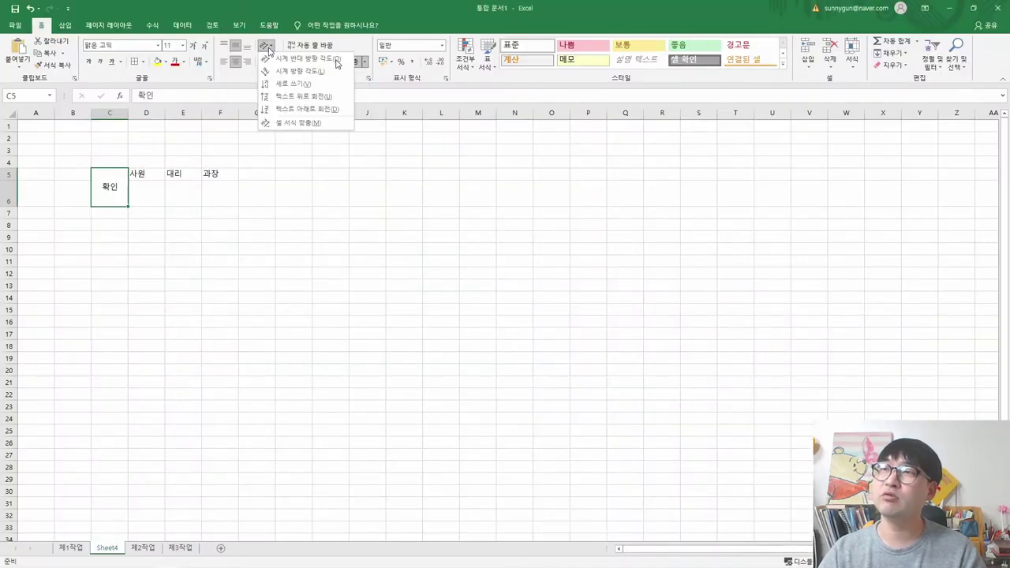
click(269, 82)
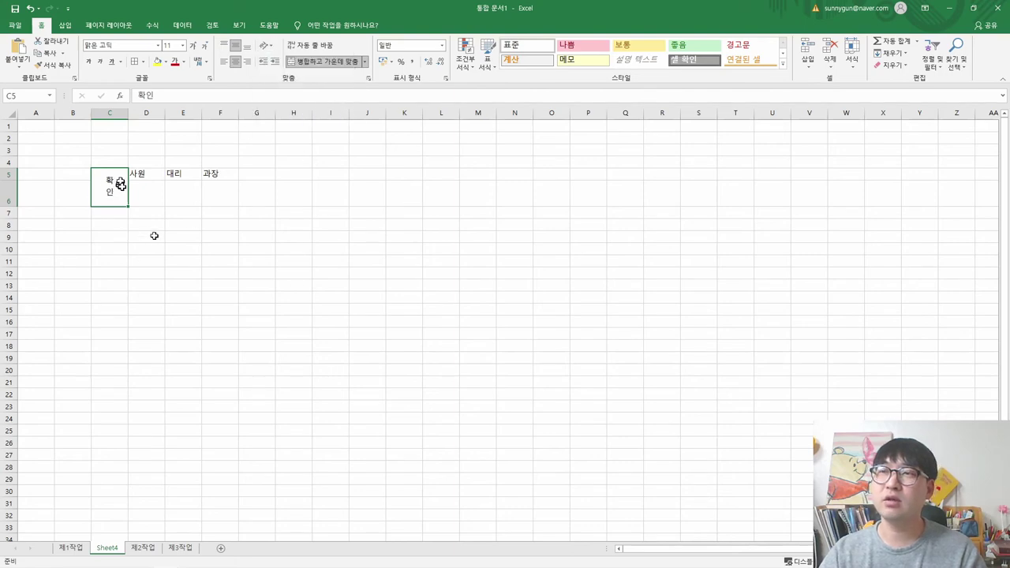
key(alt+Tab)
key(alt+Tab)
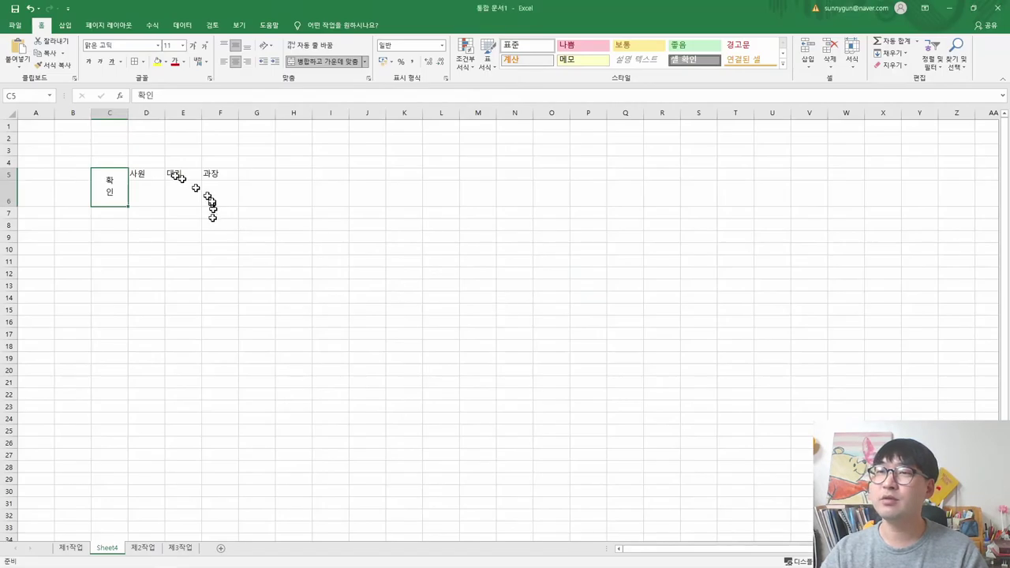
Narrow column C to fit the vertical 확인 text and center the headings in D5:F5 like the PDF sample
drag(131, 114, 112, 113)
key(alt+Tab)
drag(683, 214, 813, 226)
key(alt+Tab)
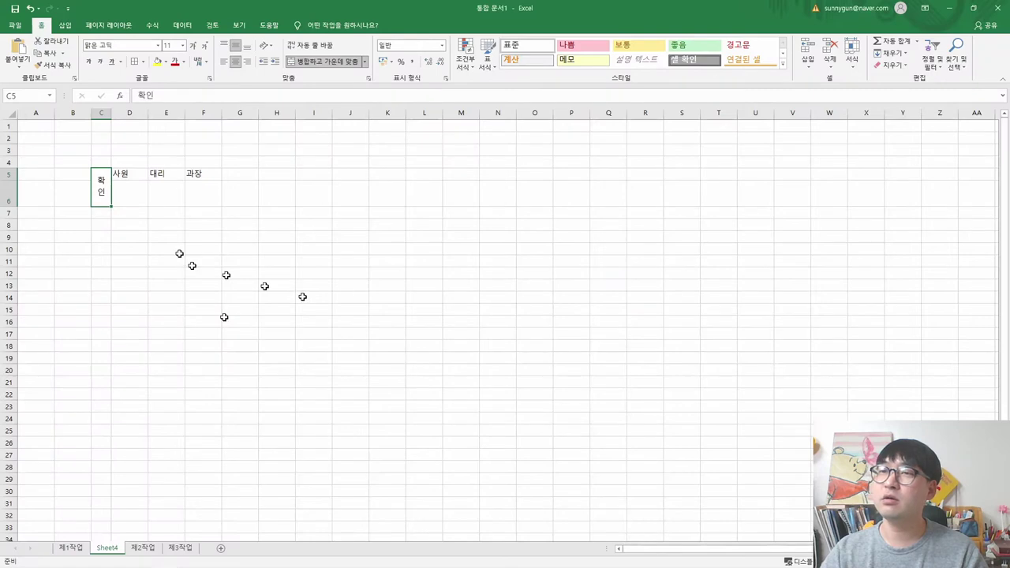
drag(119, 172, 204, 201)
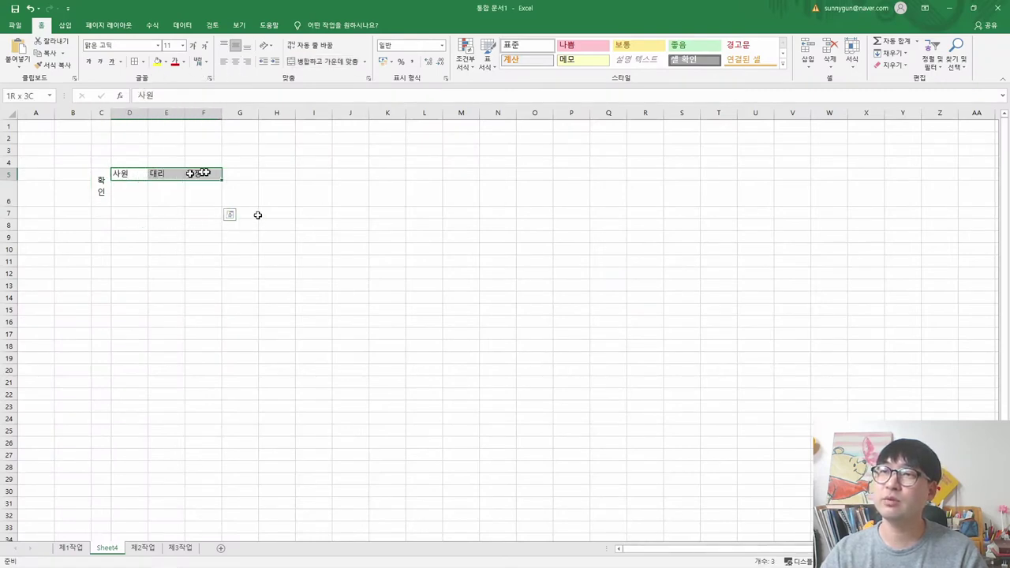
click(235, 61)
click(165, 210)
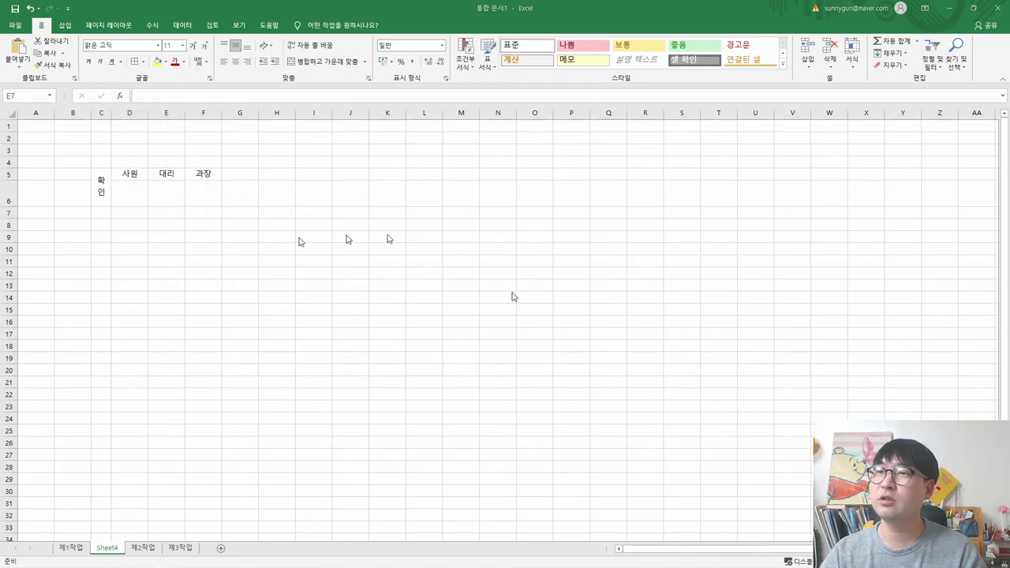
Apply all borders to the approval box range C5:F6, following the PDF sample
key(alt+Tab)
drag(631, 209, 734, 261)
key(alt+Tab)
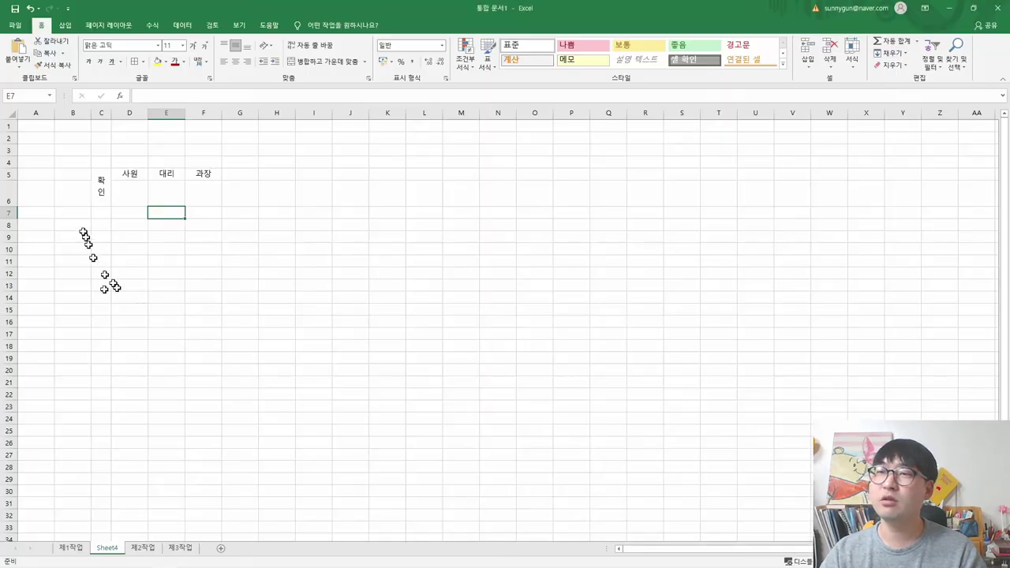
drag(97, 188, 189, 198)
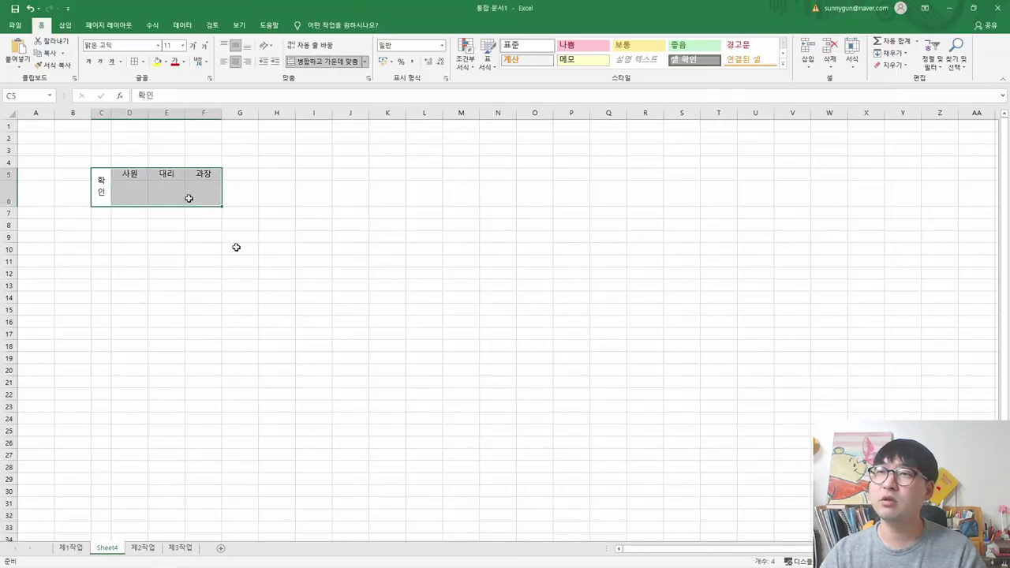
click(143, 61)
click(154, 151)
click(131, 248)
Compare the bordered approval box with the PDF sample and narrow column C slightly more
key(alt+Tab)
key(alt+Tab)
key(alt+Tab)
key(alt+Tab)
key(alt+Tab)
key(alt+Tab)
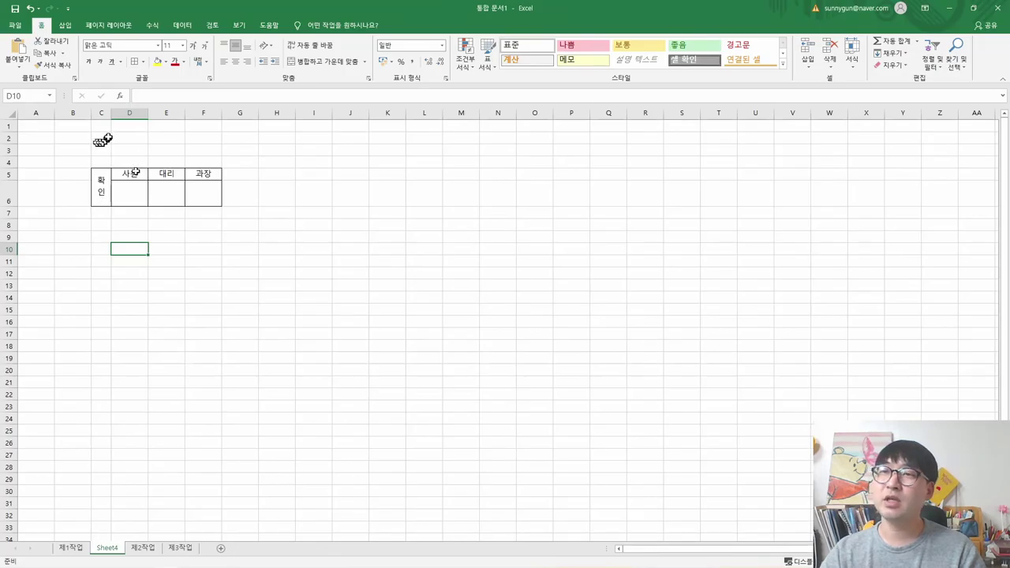
drag(108, 114, 106, 115)
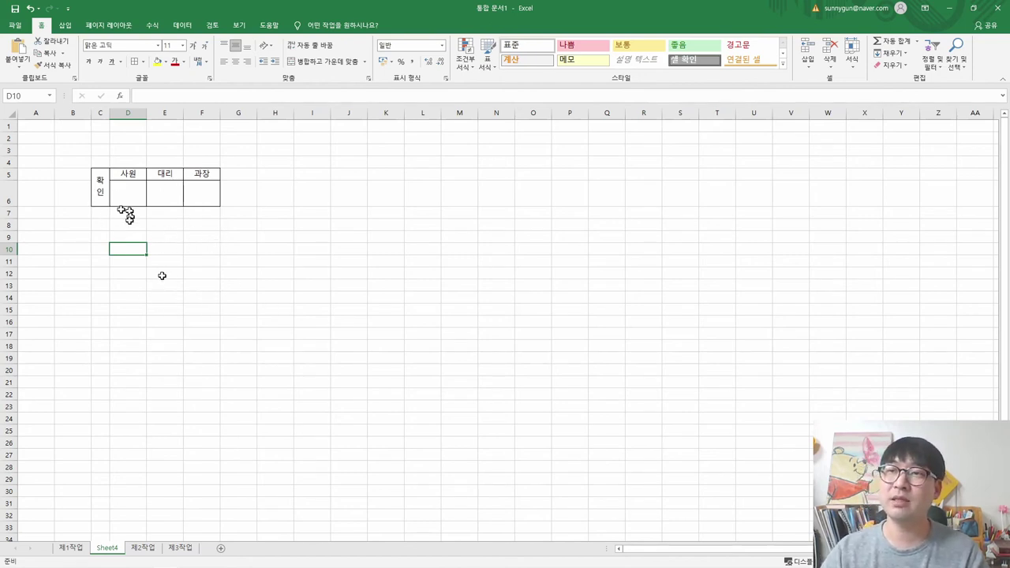
Reread the PDF condition that requires pasting the approval box with the copy-as-picture function
key(alt+Tab)
scroll(218, 352, down, 10)
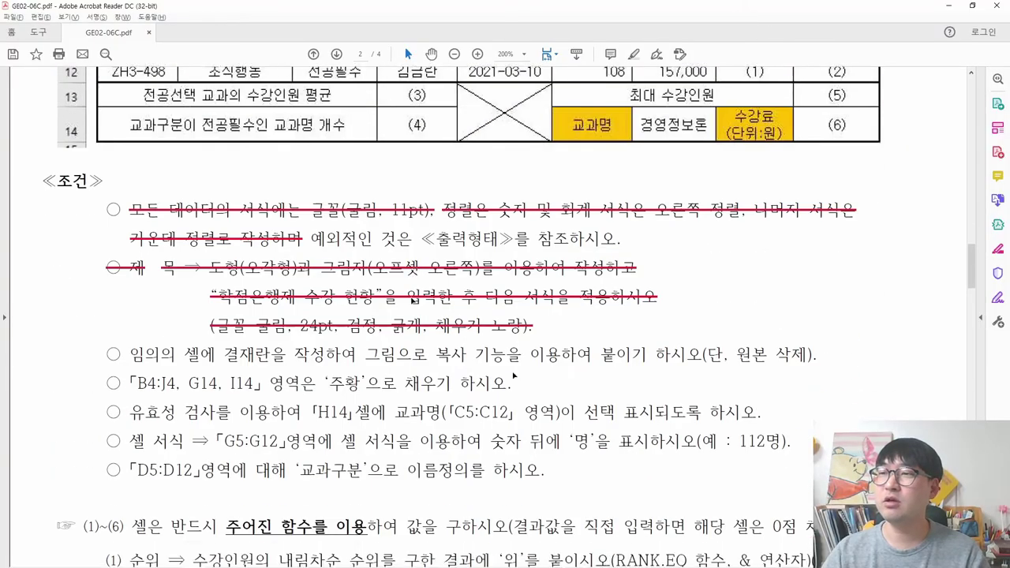
drag(93, 280, 675, 285)
double_click(394, 278)
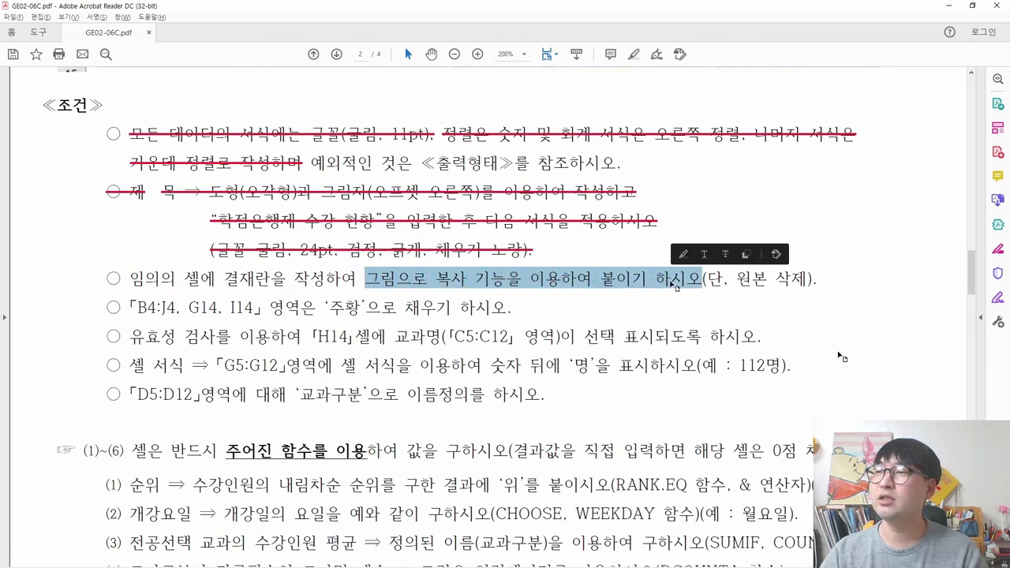
Copy the approval box C5:F6 from Sheet4 and paste it as a picture at H1 on the 제1작업 sheet
key(alt+Tab)
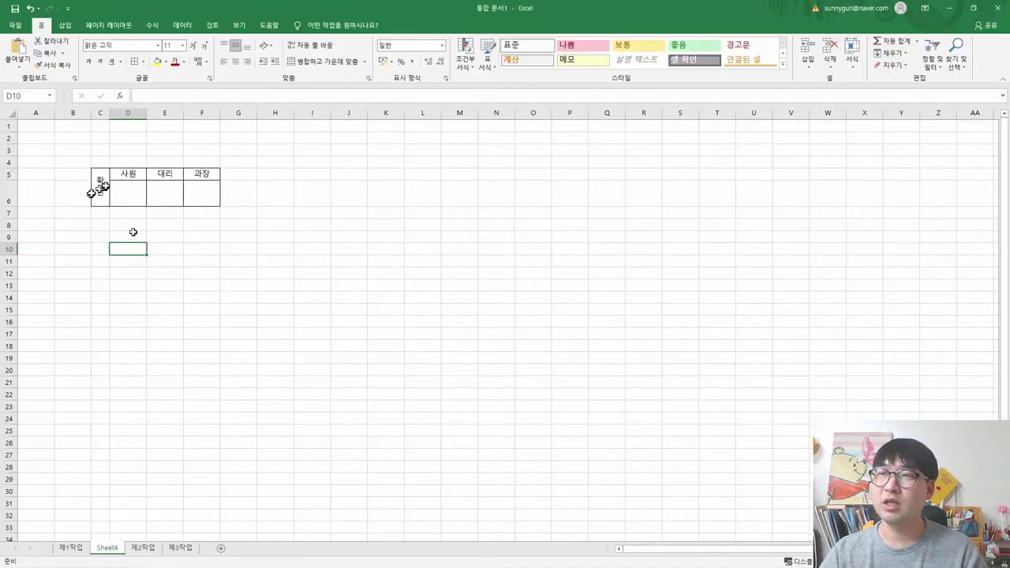
drag(101, 191, 209, 196)
right_click(209, 196)
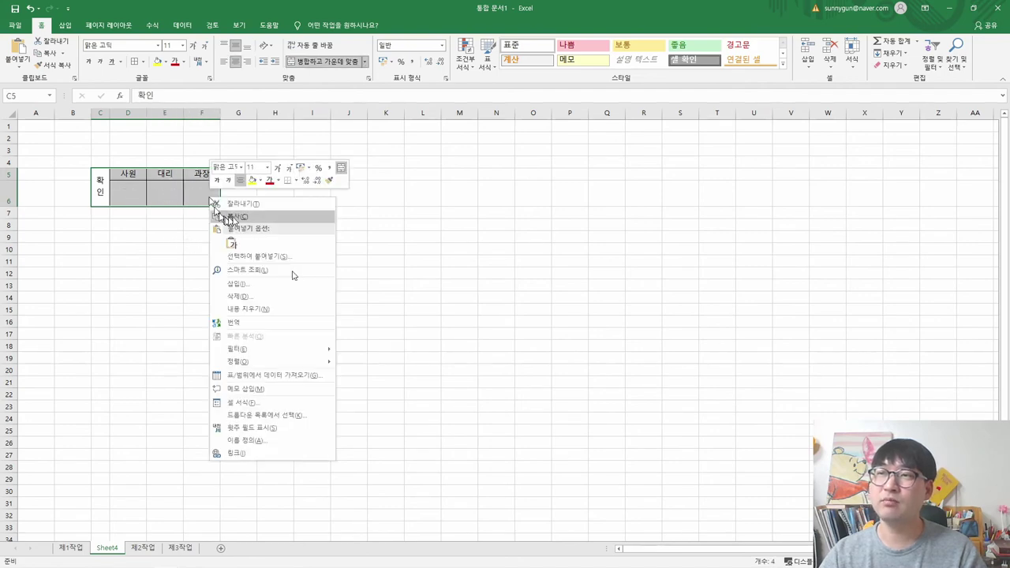
click(238, 217)
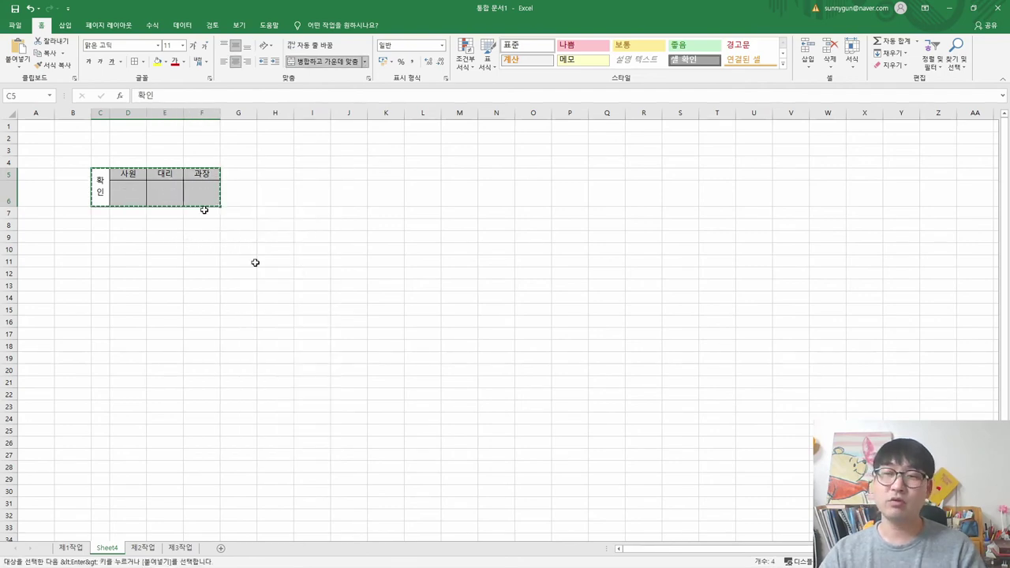
click(71, 548)
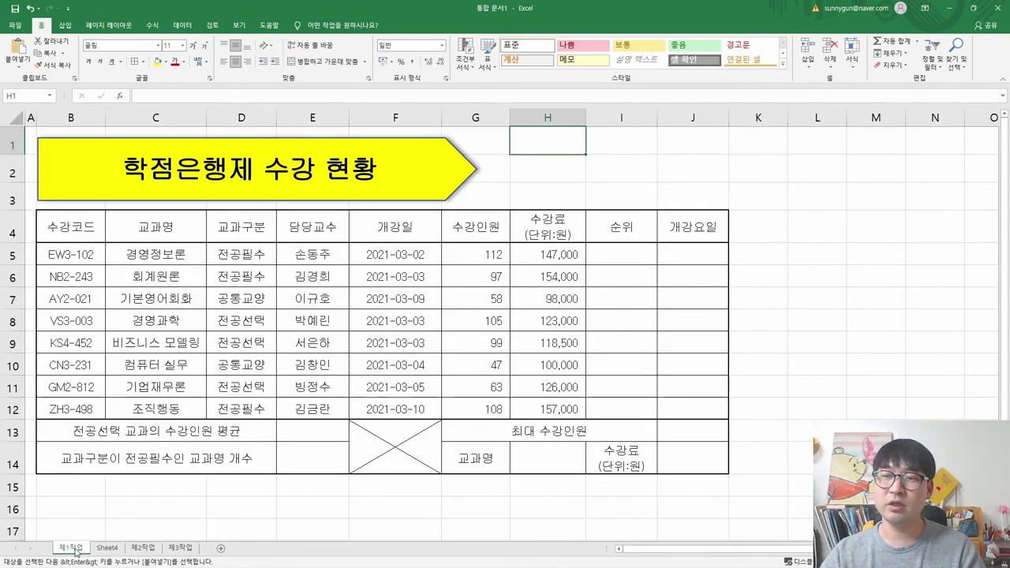
right_click(545, 144)
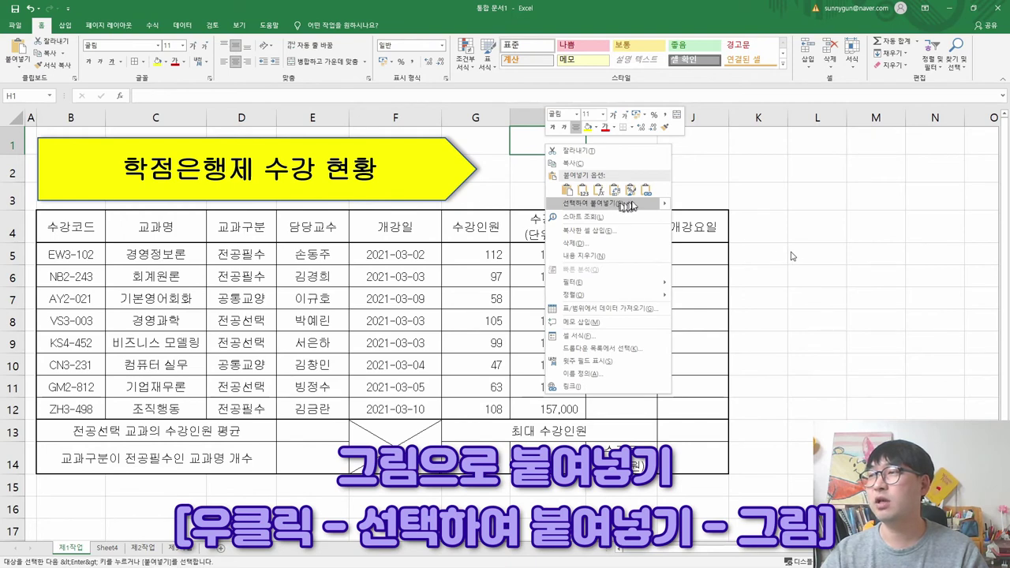
mouse_move(665, 205)
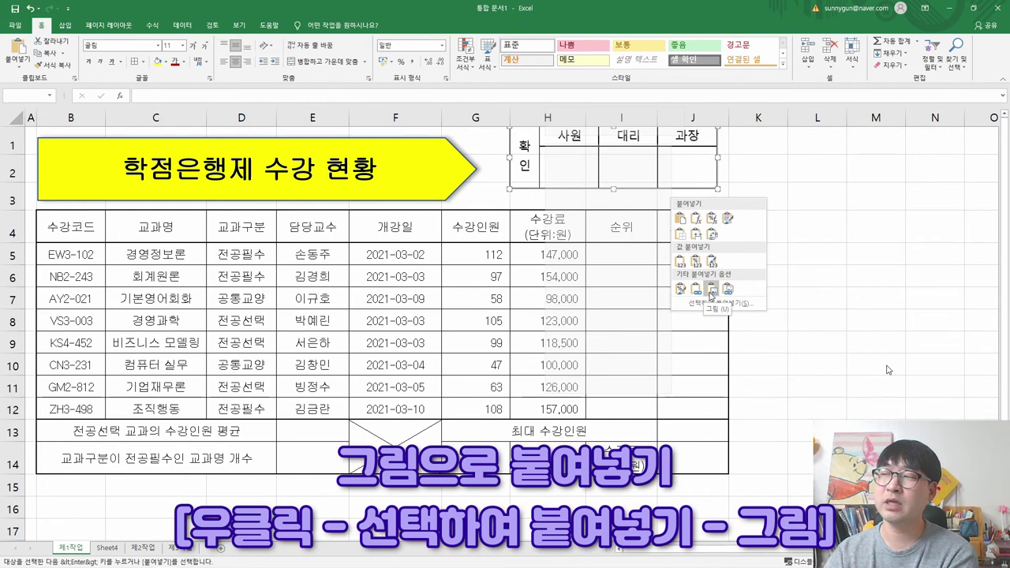
click(711, 290)
Place the approval box picture above the table across H1:J3 as in the PDF sample, widening it to column H's outer edge
drag(585, 170, 603, 197)
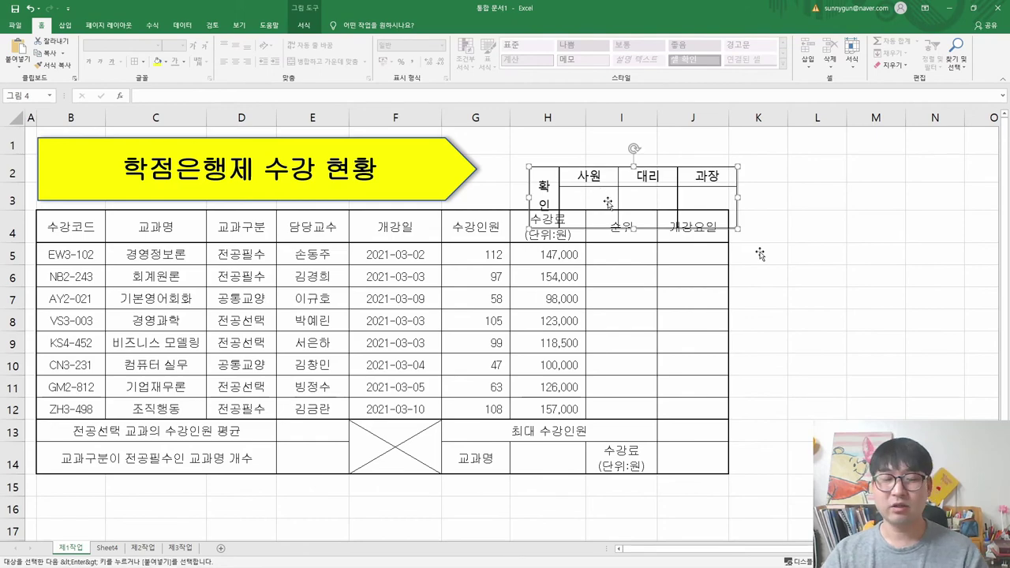
key(alt+Tab)
scroll(760, 255, up, 1)
scroll(760, 255, up, 6)
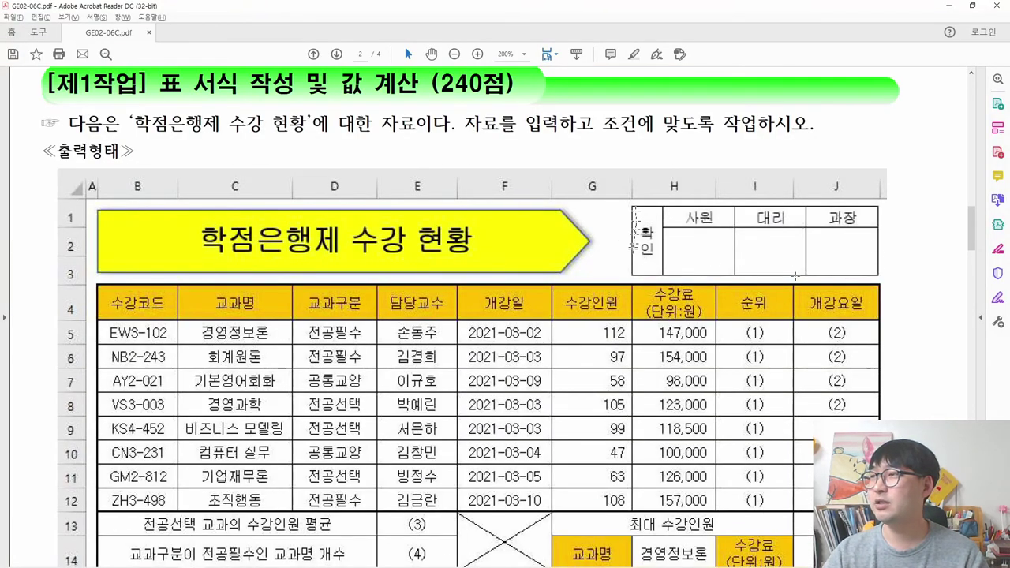
key(alt+Tab)
drag(613, 185, 621, 153)
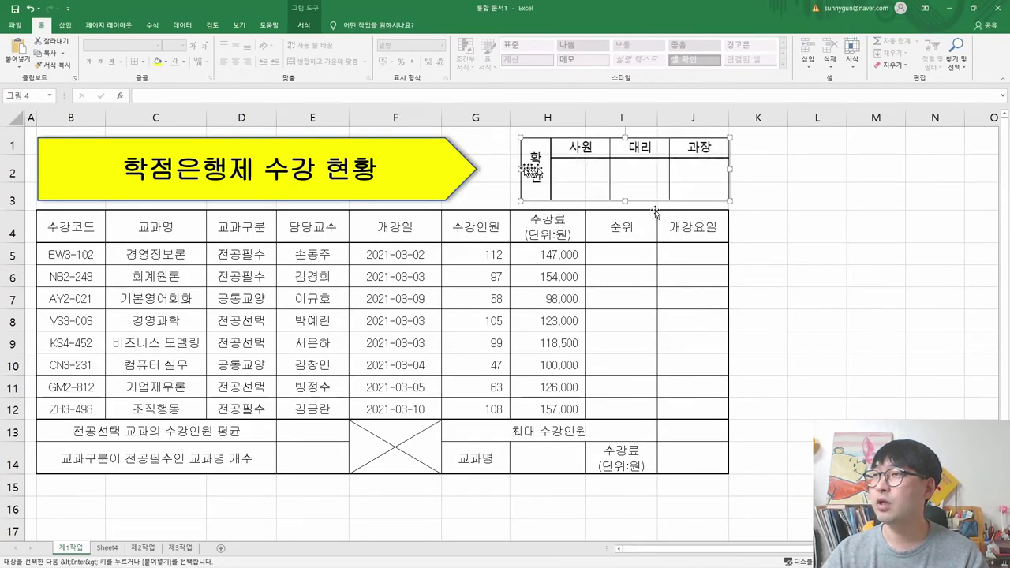
drag(520, 169, 512, 169)
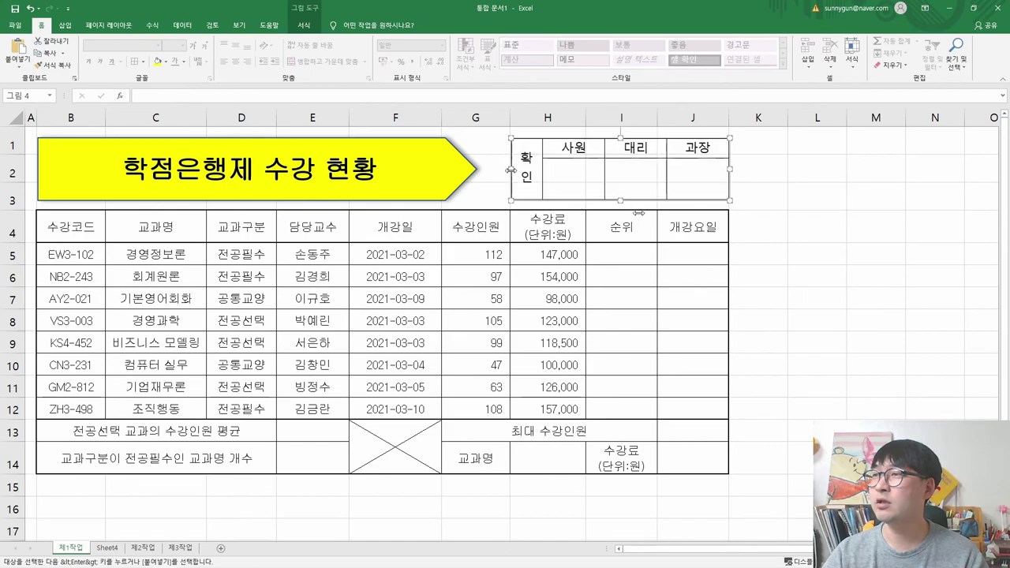
Compare the placement and proportions of the approval box picture with the PDF's sample output
key(alt+Tab)
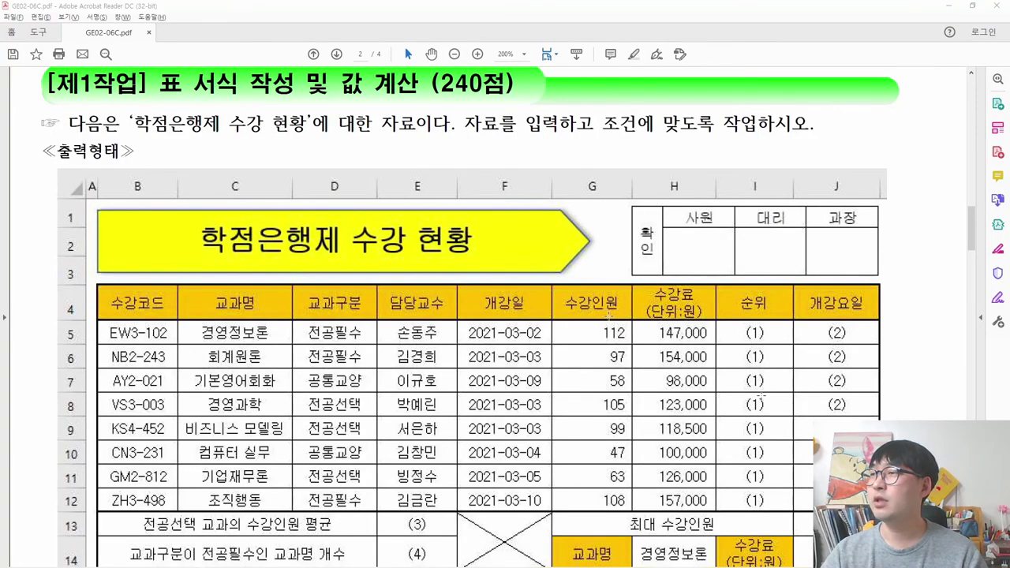
key(alt+Tab)
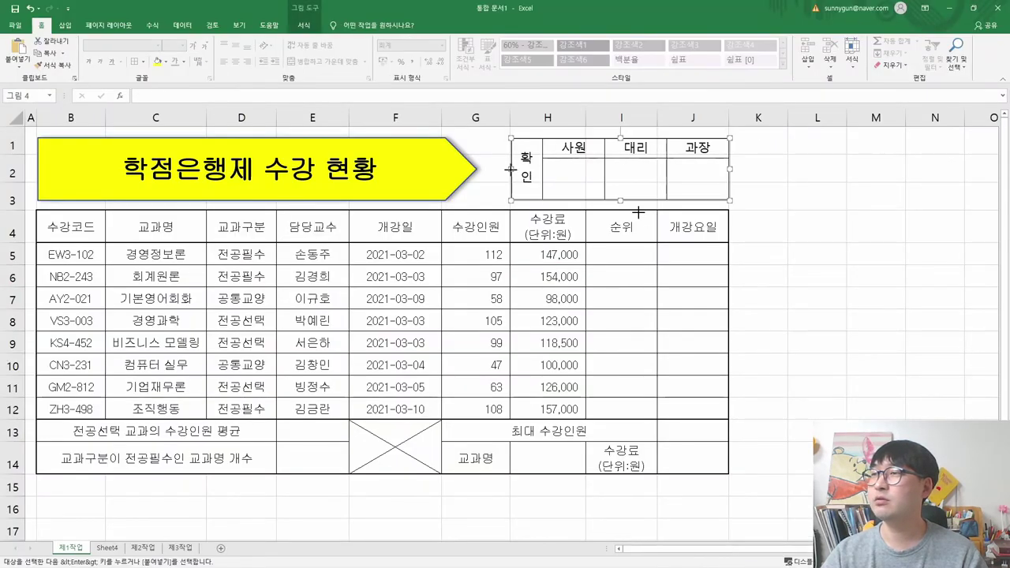
click(595, 279)
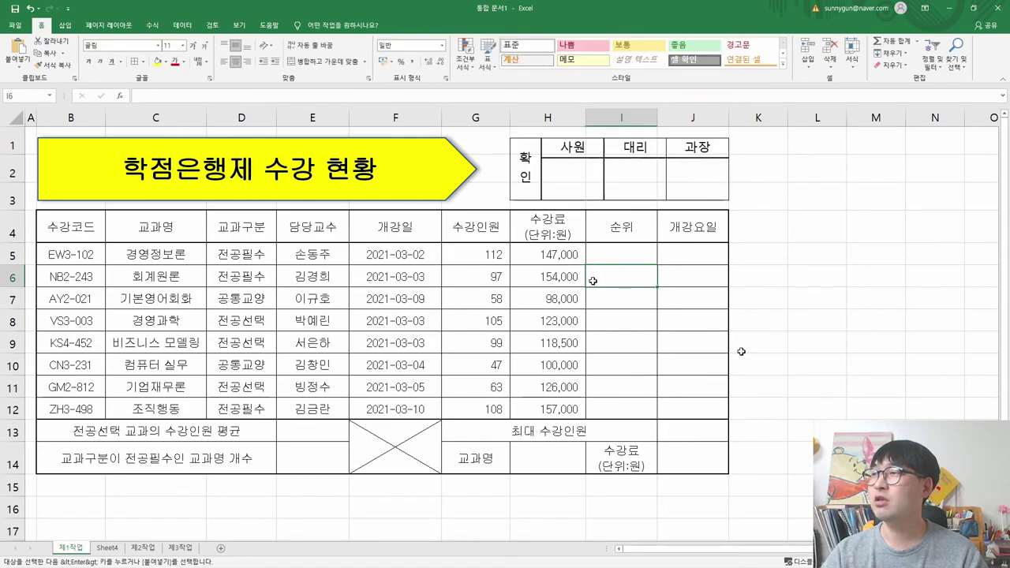
key(alt+Tab)
key(alt+Tab)
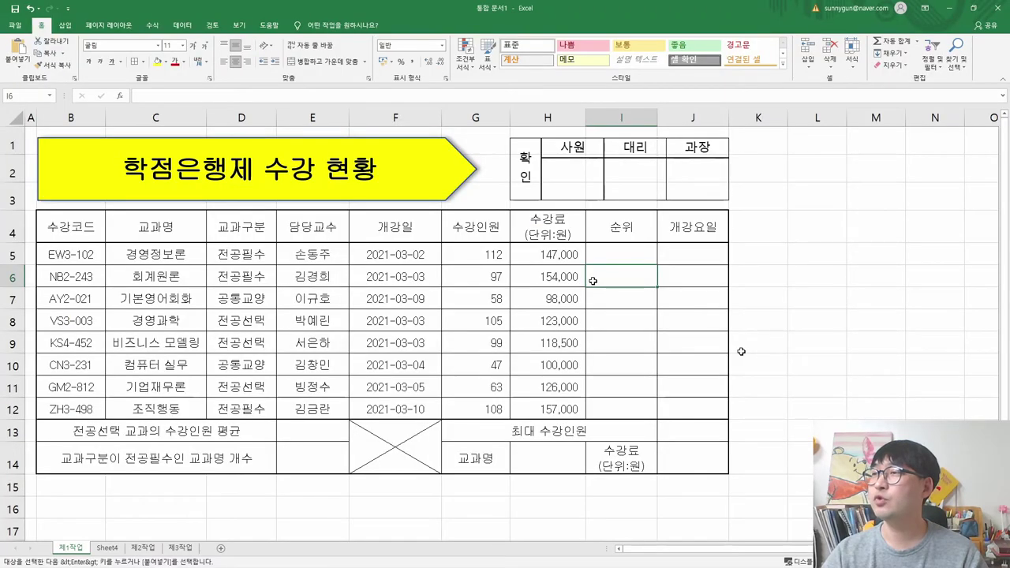
key(alt+Tab)
key(alt+Tab)
key(alt+Tab)
key(alt+Tab)
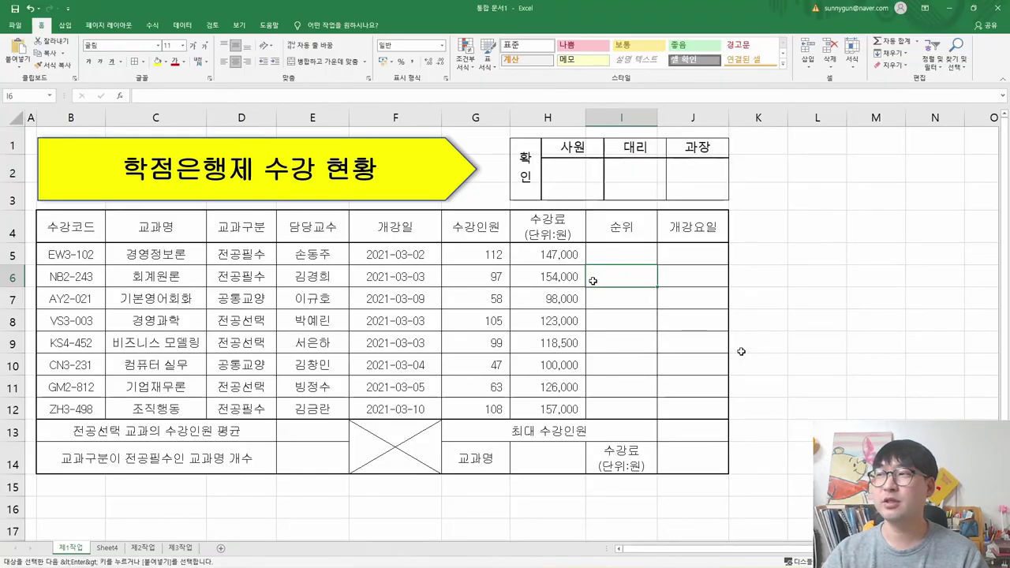
Strike through the condition about creating the approval box and pasting it as a picture in the exam PDF
key(alt+Tab)
scroll(580, 355, down, 10)
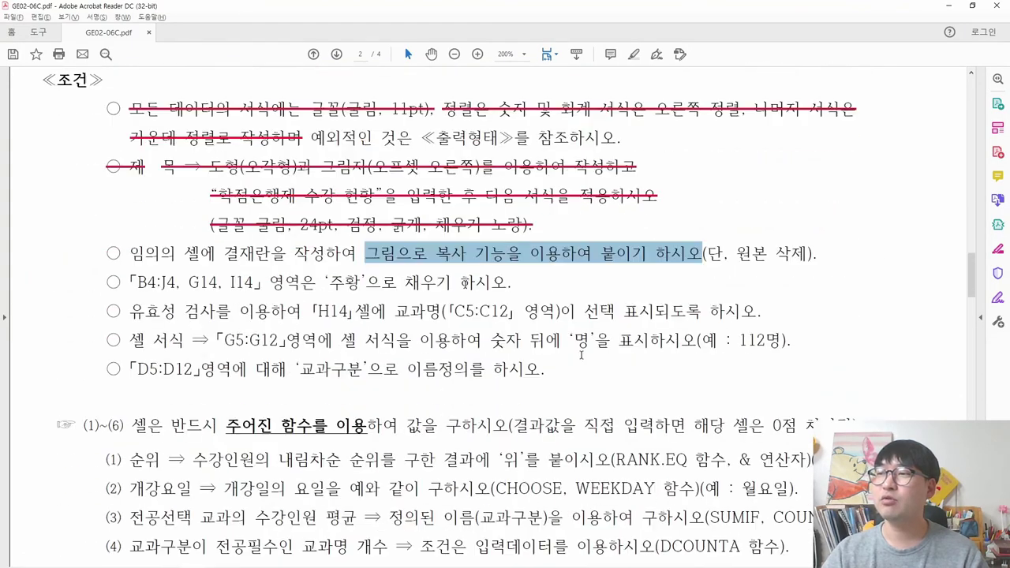
drag(99, 255, 692, 265)
right_click(702, 258)
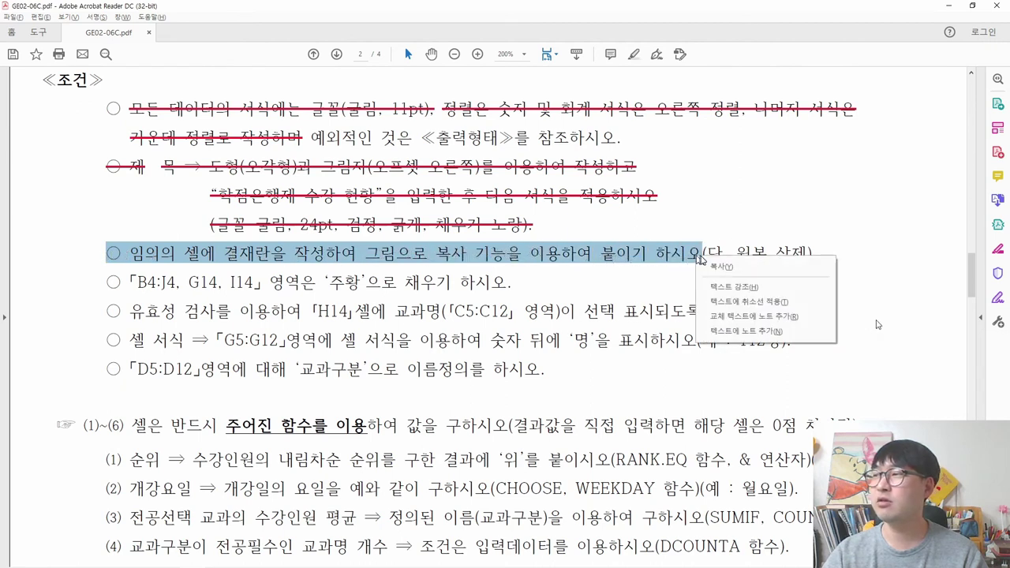
click(731, 299)
Following the PDF's 원본 삭제 note, delete Sheet4 with the original approval box and return to the 제1작업 sheet
drag(715, 260, 808, 259)
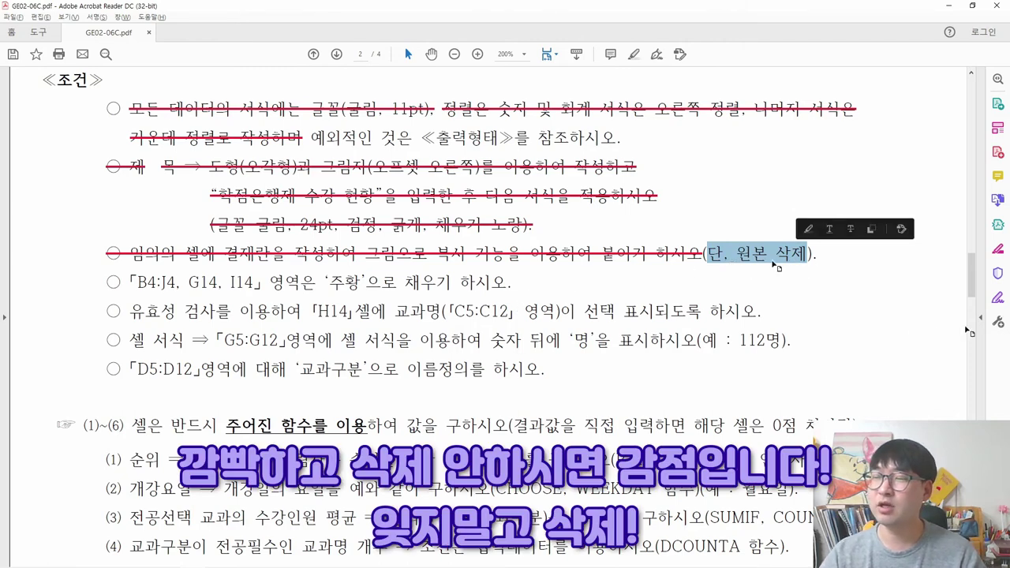
key(alt+Tab)
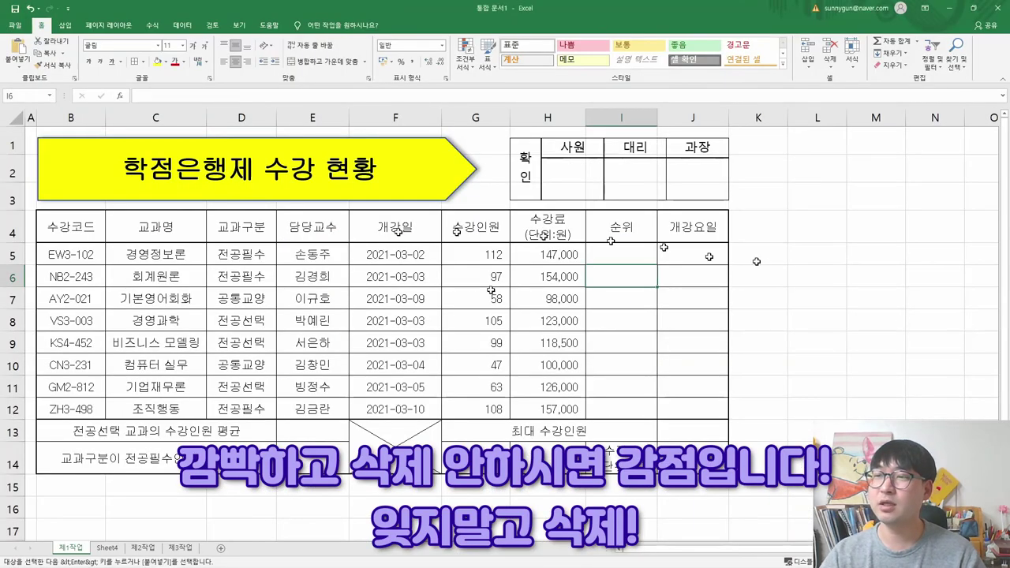
click(106, 548)
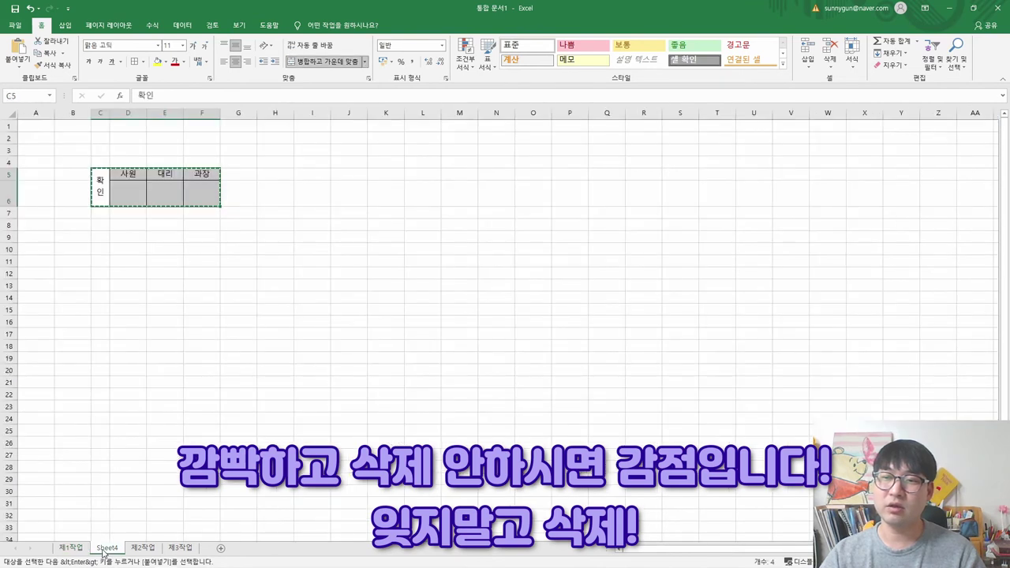
right_click(103, 550)
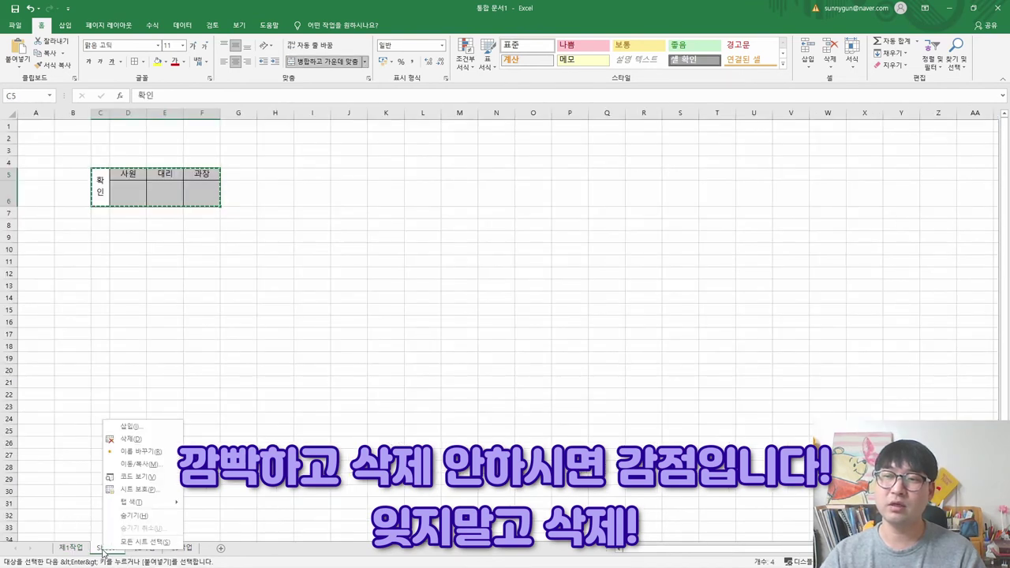
click(128, 439)
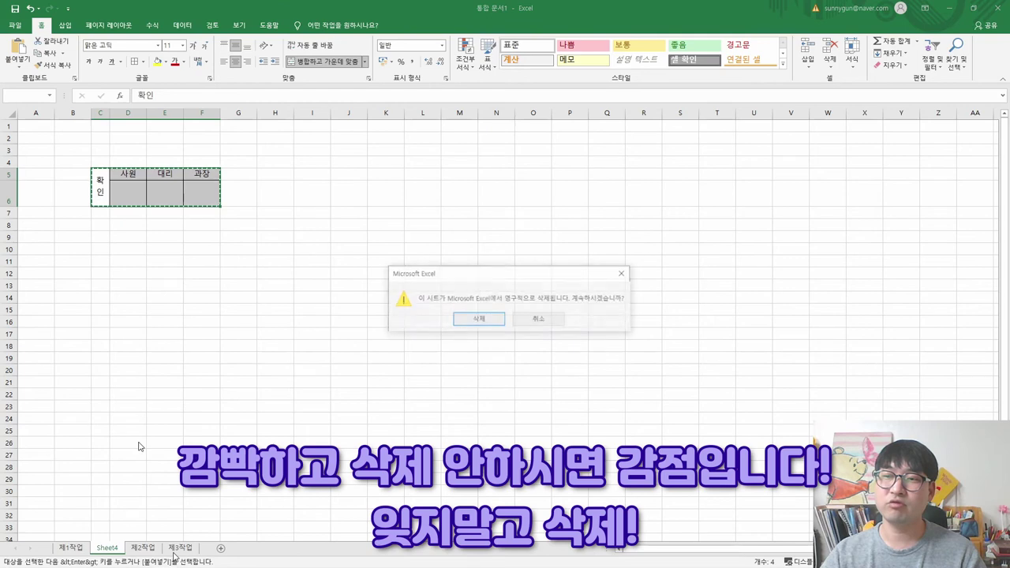
click(477, 319)
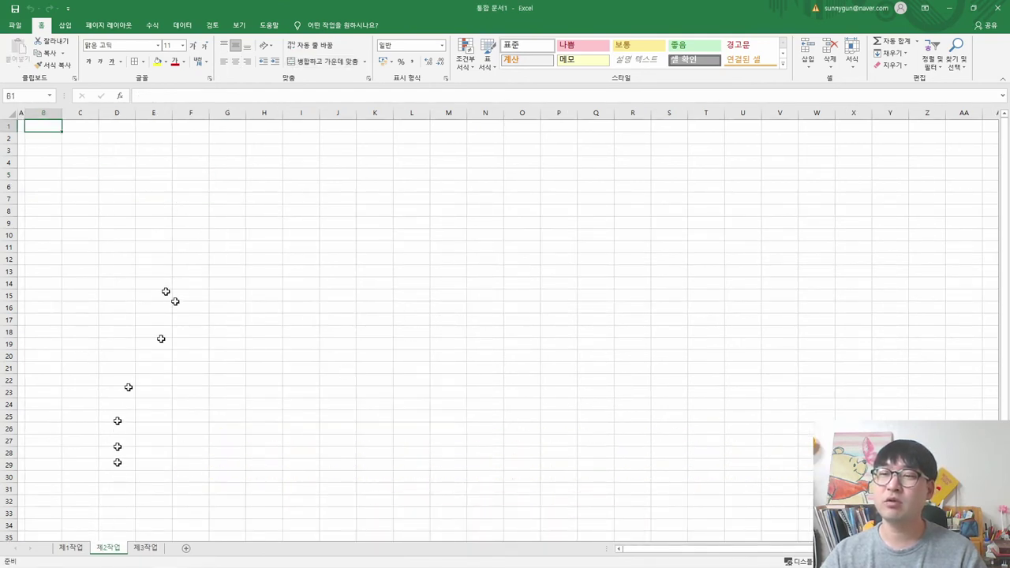
click(70, 549)
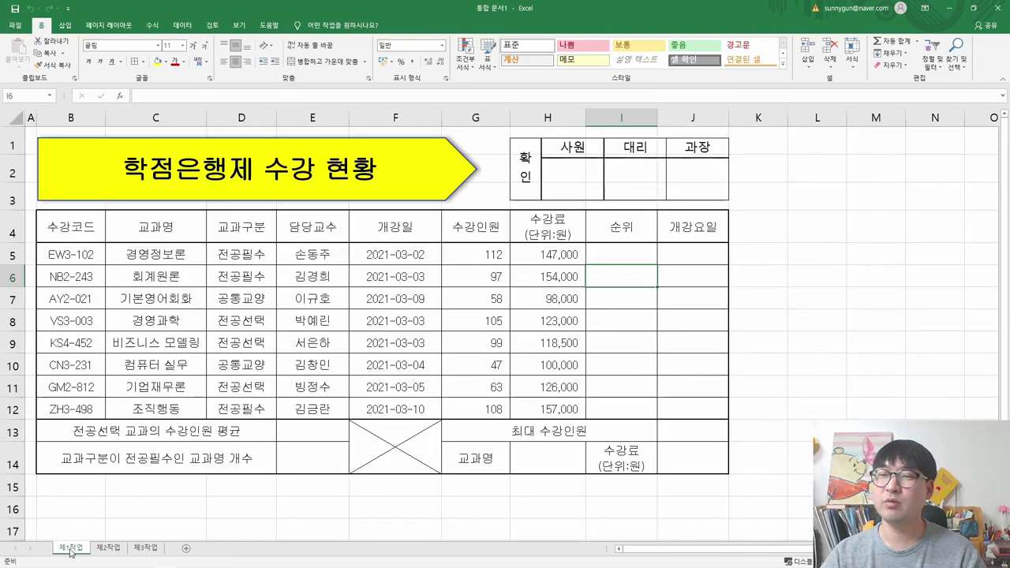
Strike through the 원본 삭제 note in the PDF and check the sample for the cells that need the 주황 fill
key(alt+Tab)
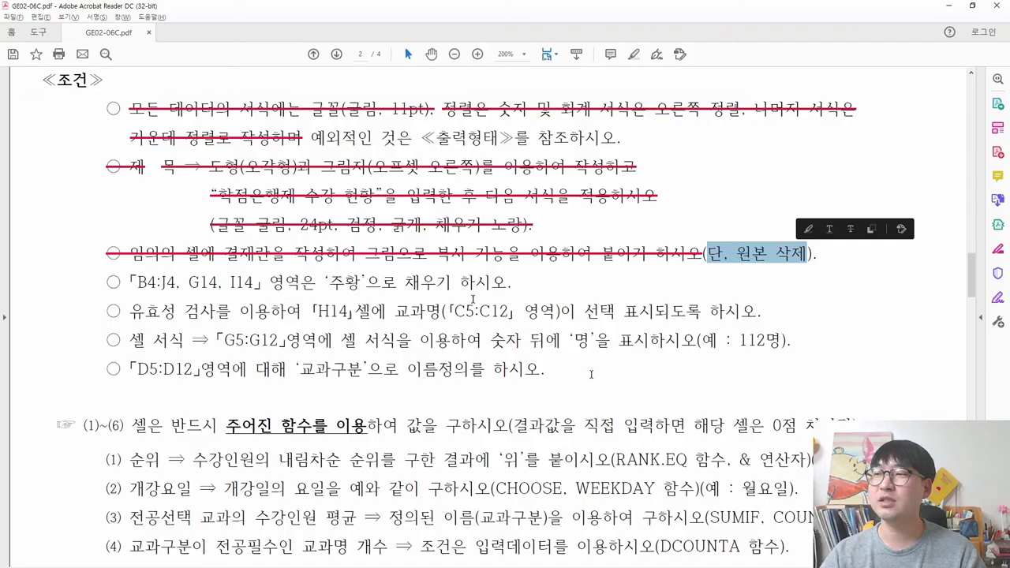
click(850, 232)
drag(163, 345, 637, 359)
scroll(637, 359, up, 10)
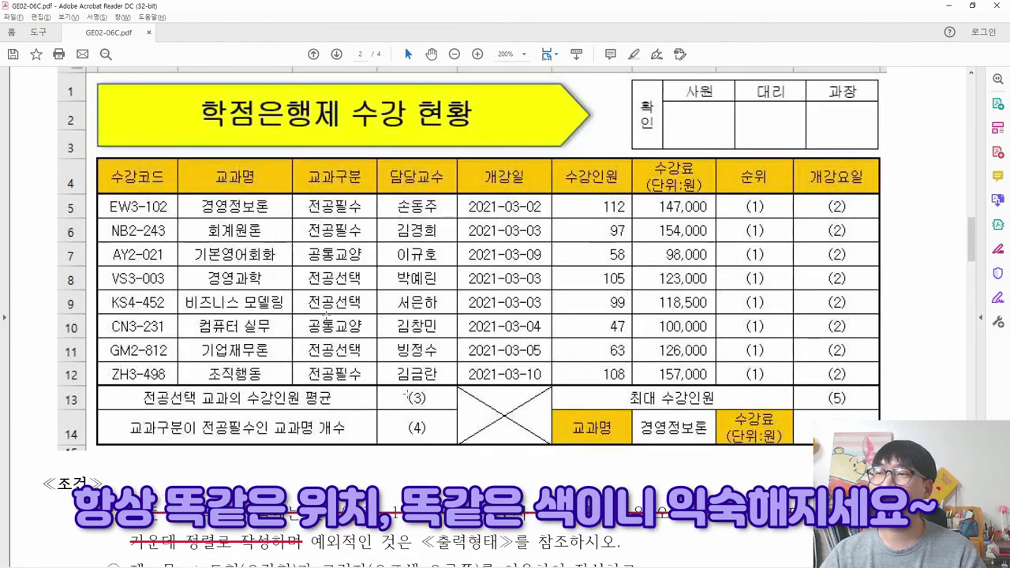
drag(123, 167, 854, 191)
drag(565, 400, 795, 454)
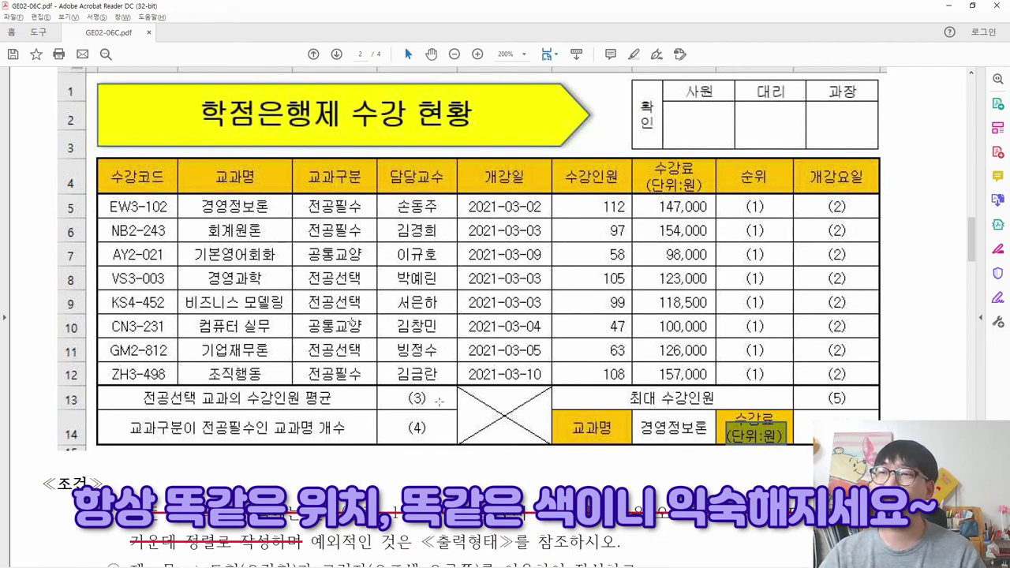
Fill the header row B4:J4 and the label cells G14 and I14 with the standard color 주황 in Excel
key(alt+Tab)
drag(78, 229, 685, 239)
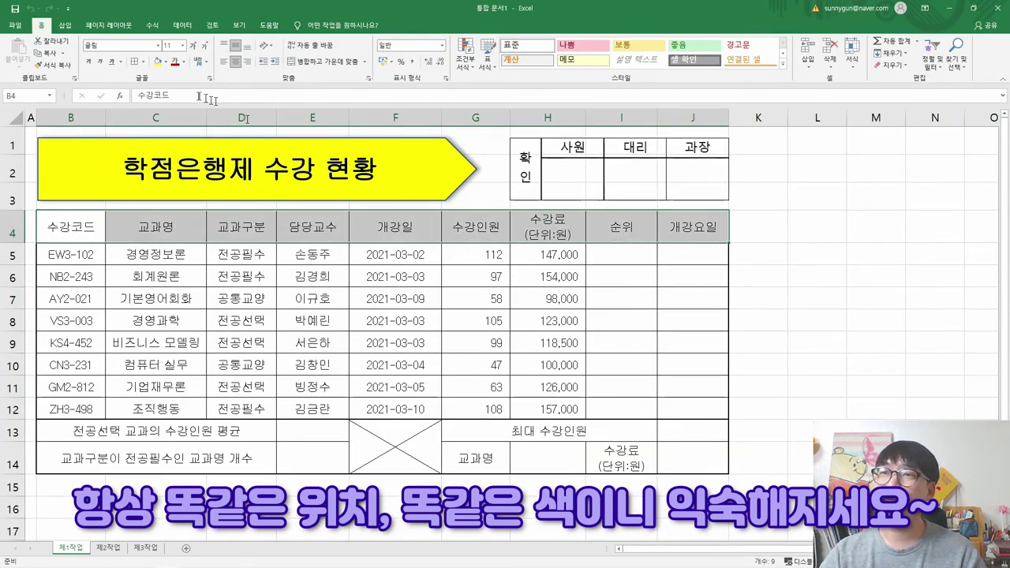
click(165, 62)
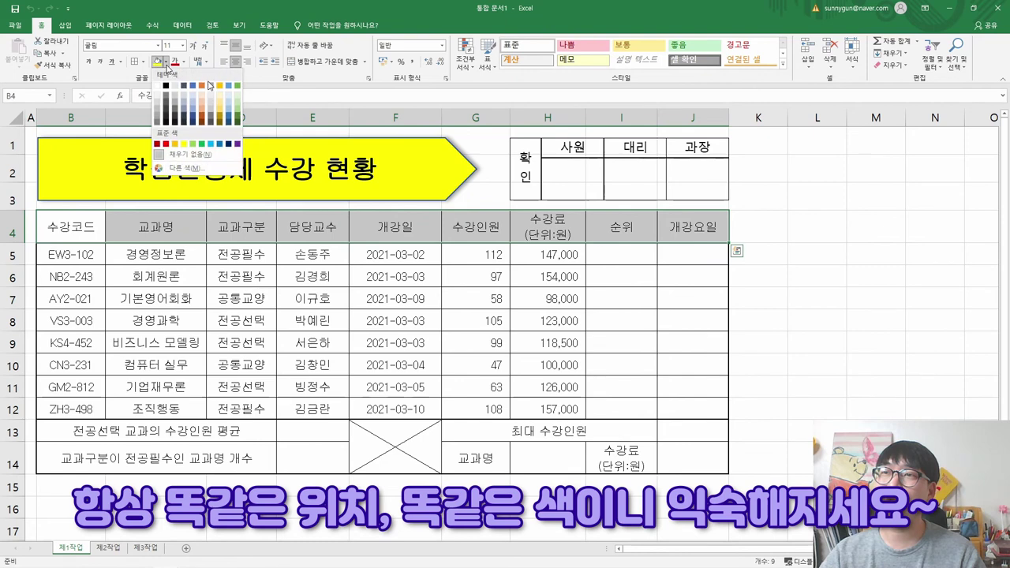
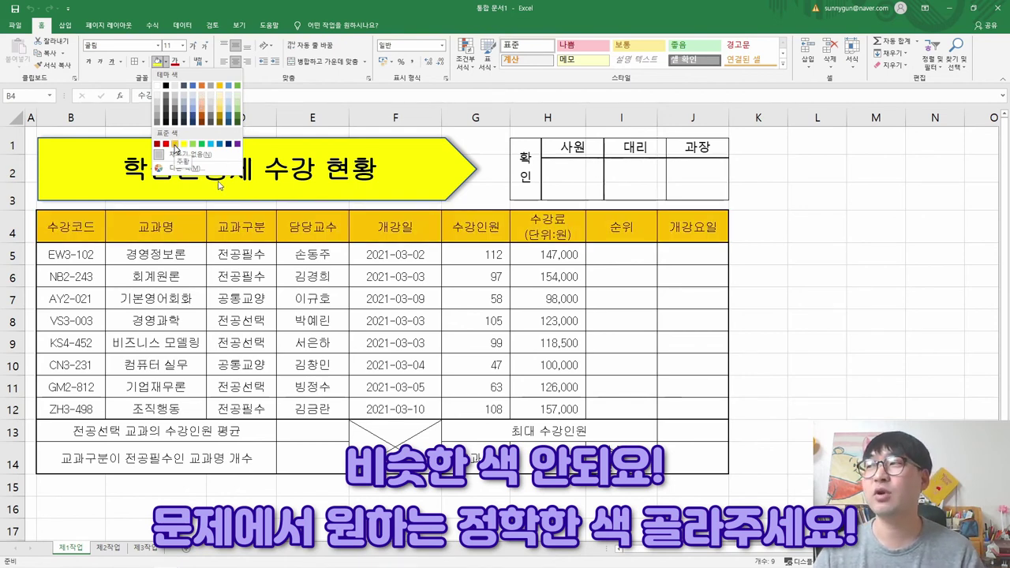
click(175, 144)
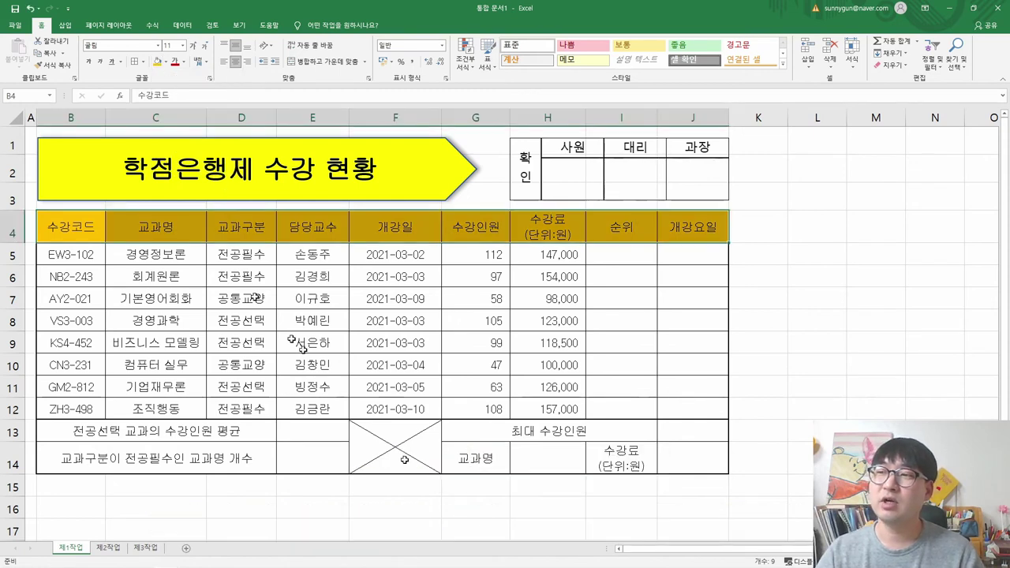
click(462, 451)
click(158, 62)
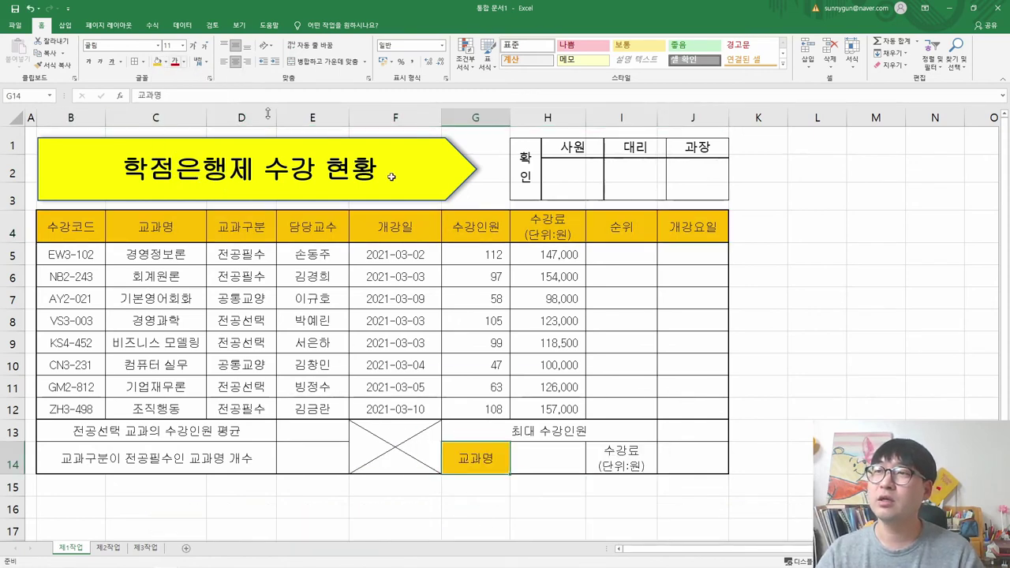
click(601, 462)
click(157, 61)
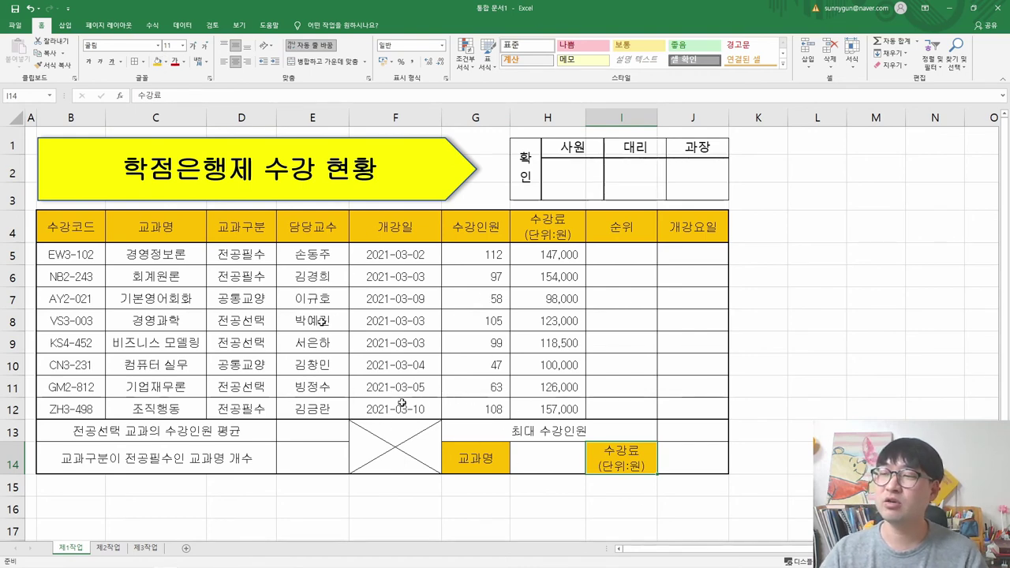
Strike through the condition about filling B4:J4, G14 and I14 with 주황 in the exam PDF
key(alt+Tab)
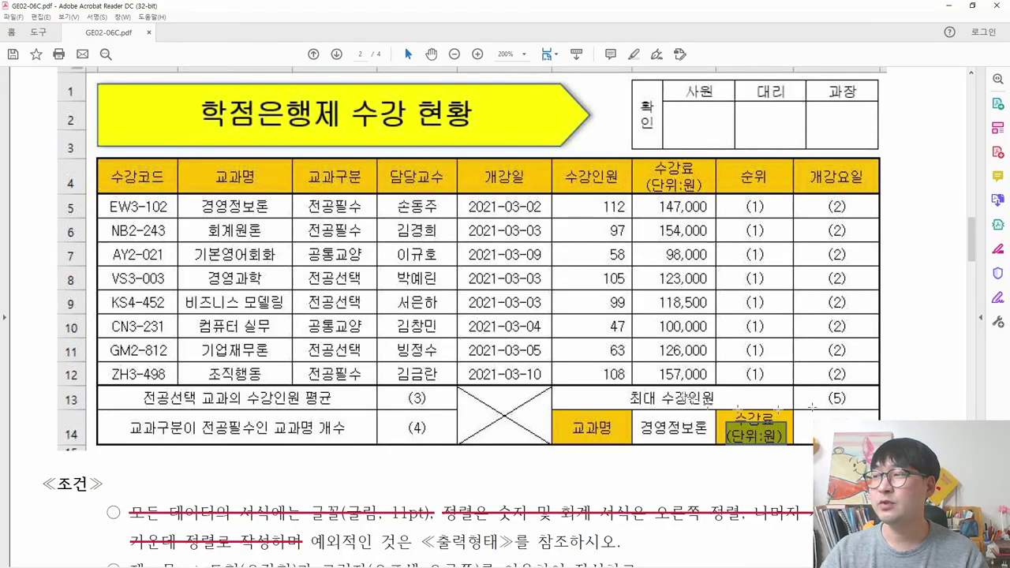
scroll(379, 357, down, 5)
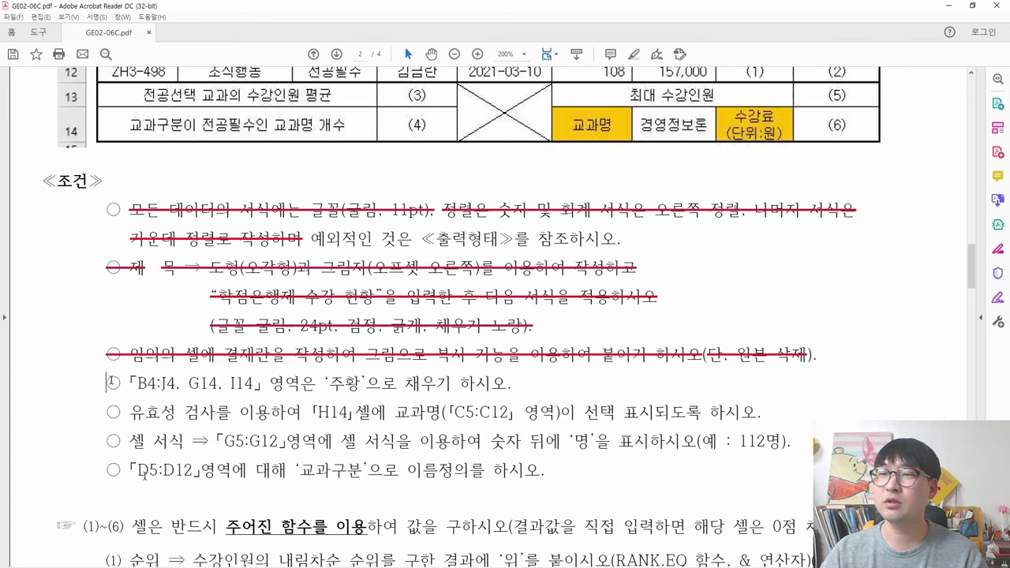
drag(111, 383, 513, 385)
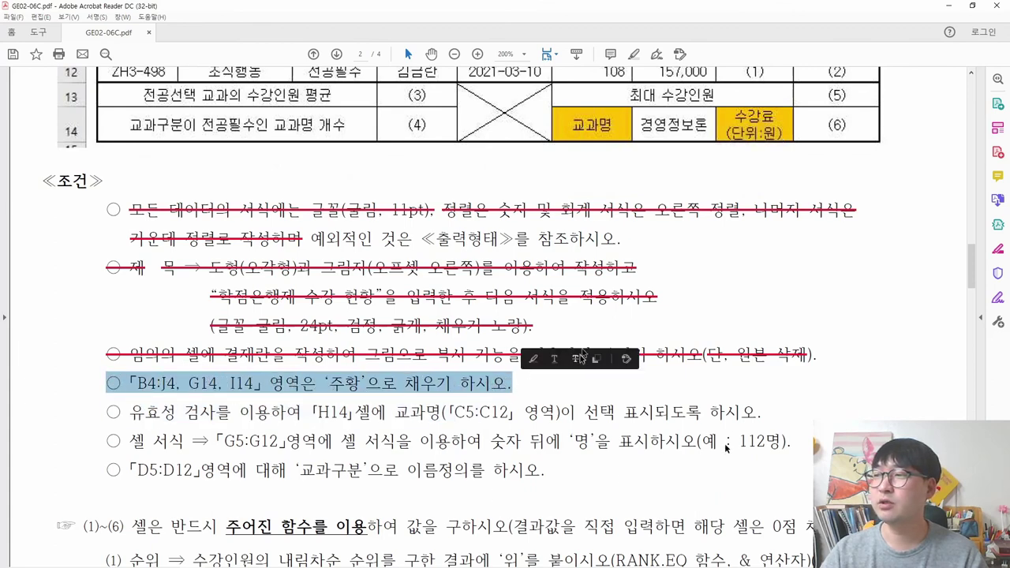
click(582, 359)
Read the PDF's 유효성 검사 condition and locate cell H14 and the 교과명 range C5:C12 in the sample table
scroll(191, 404, down, 2)
drag(130, 337, 338, 338)
drag(408, 337, 511, 338)
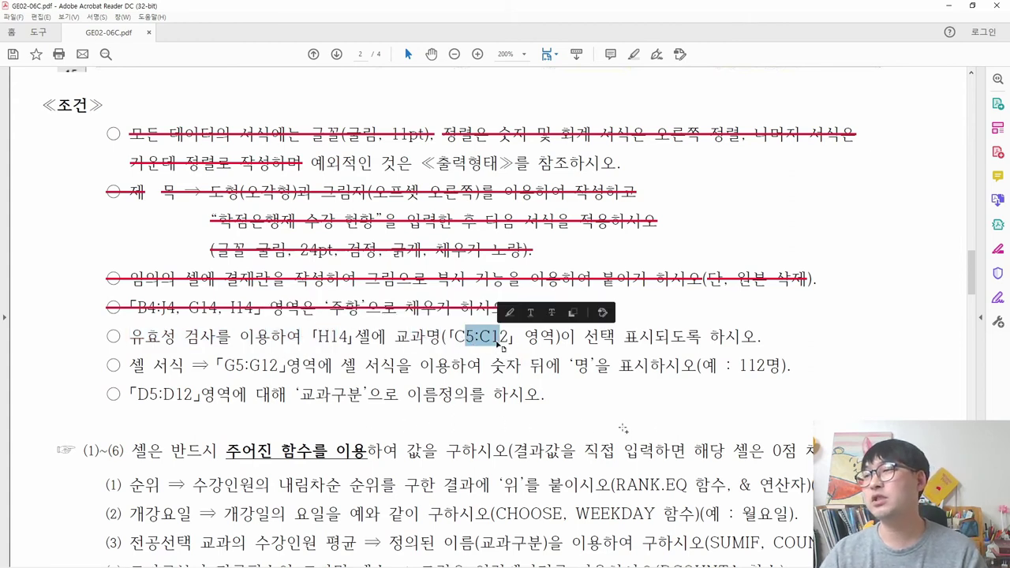
drag(584, 337, 698, 366)
click(527, 339)
scroll(649, 427, up, 5)
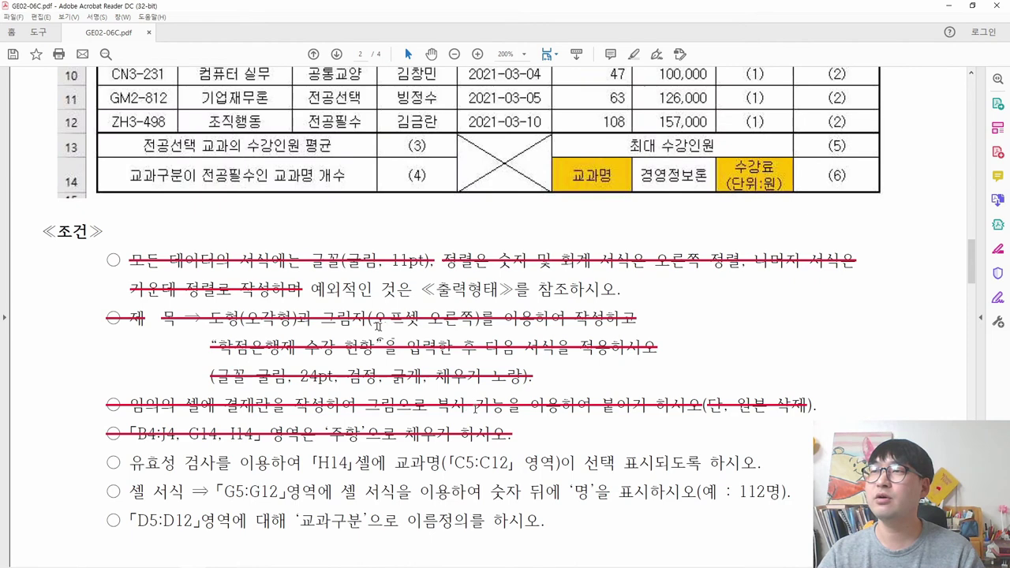
drag(636, 272, 710, 278)
scroll(568, 347, up, 2)
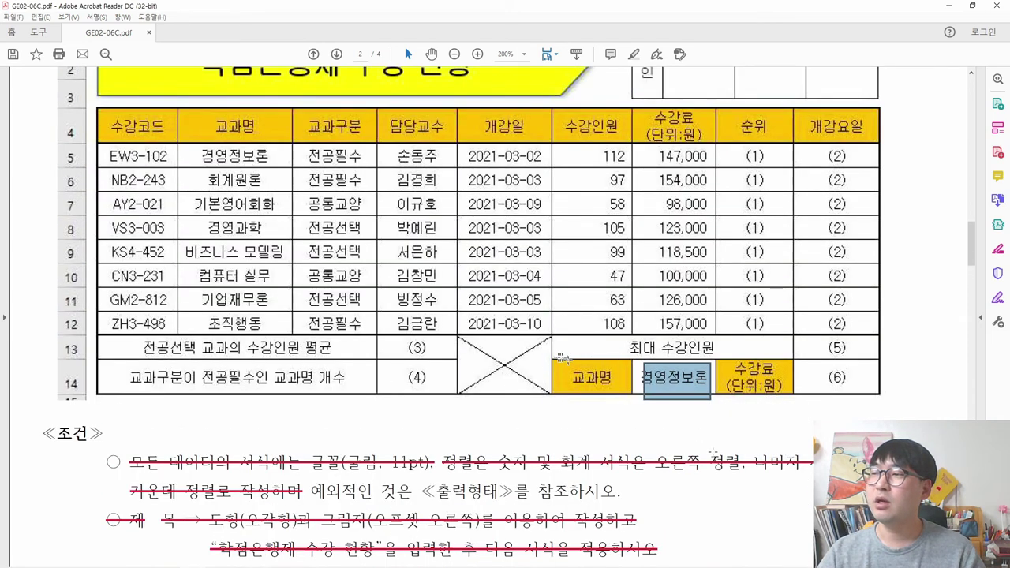
drag(561, 357, 622, 395)
drag(203, 110, 267, 148)
drag(640, 371, 699, 393)
drag(198, 150, 289, 332)
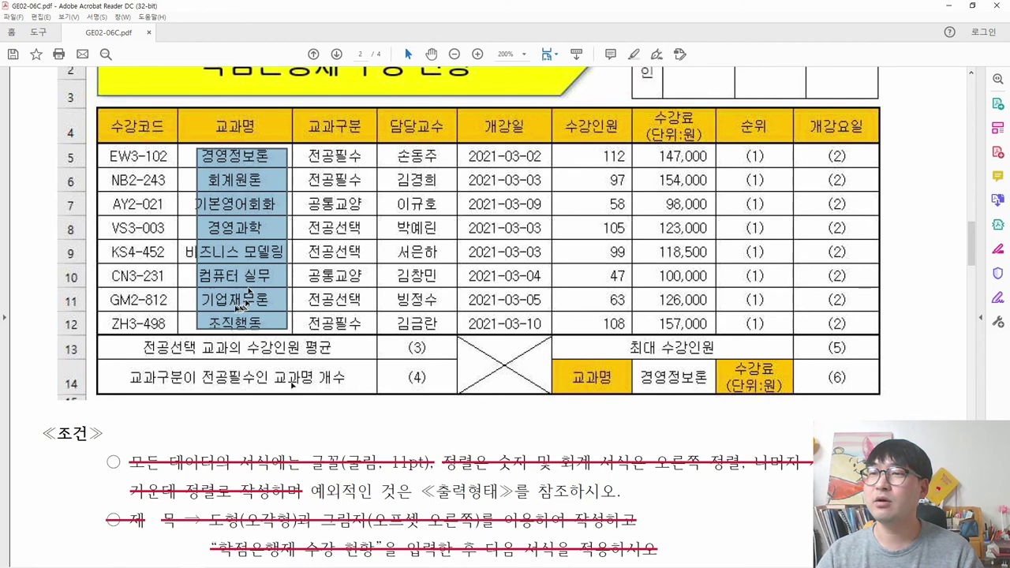
scroll(671, 387, down, 5)
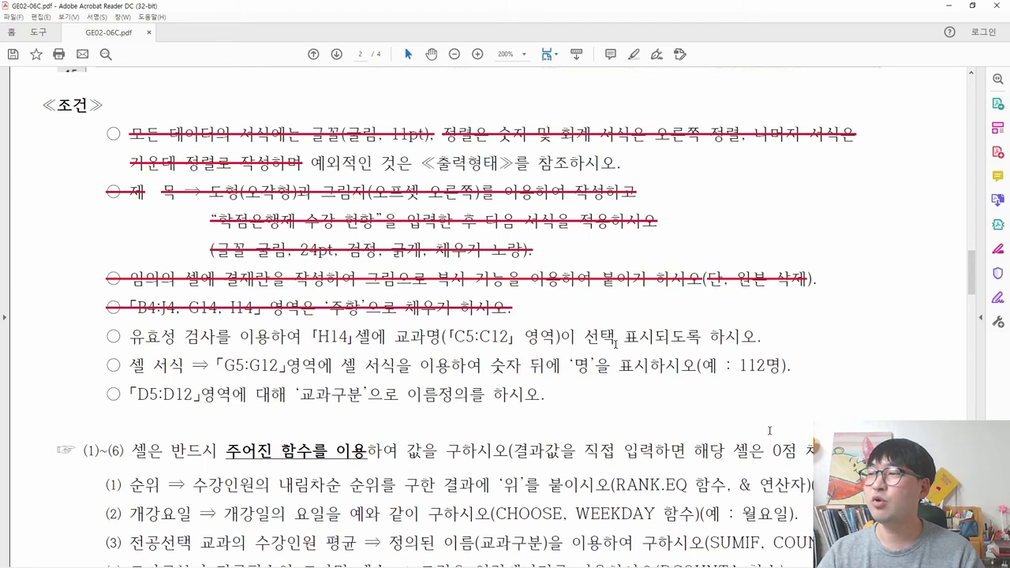
scroll(615, 343, up, 5)
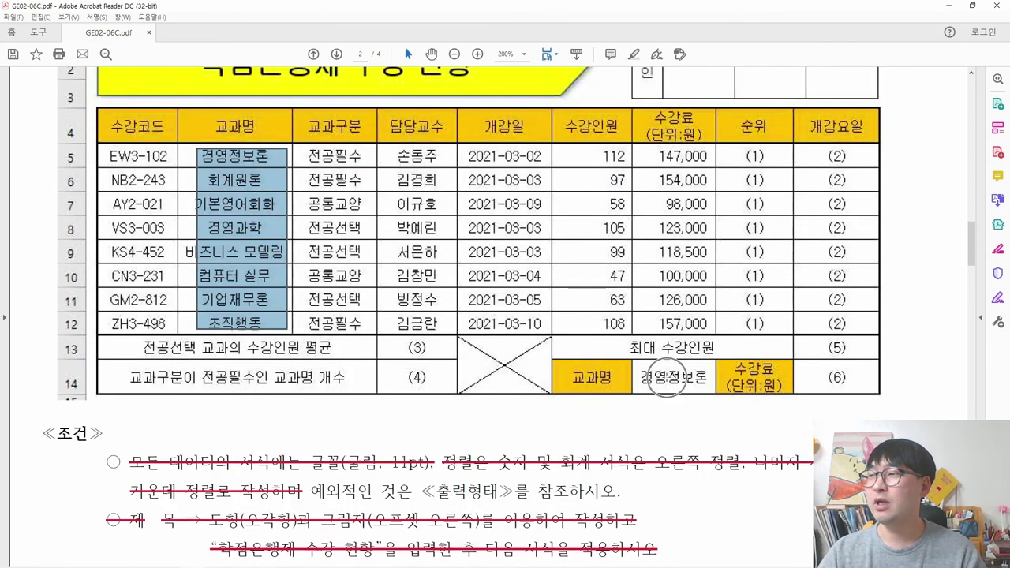
In Excel, start a data validation rule for cell H14 and set its allowed type to 목록
key(alt+Tab)
scroll(521, 300, down, 3)
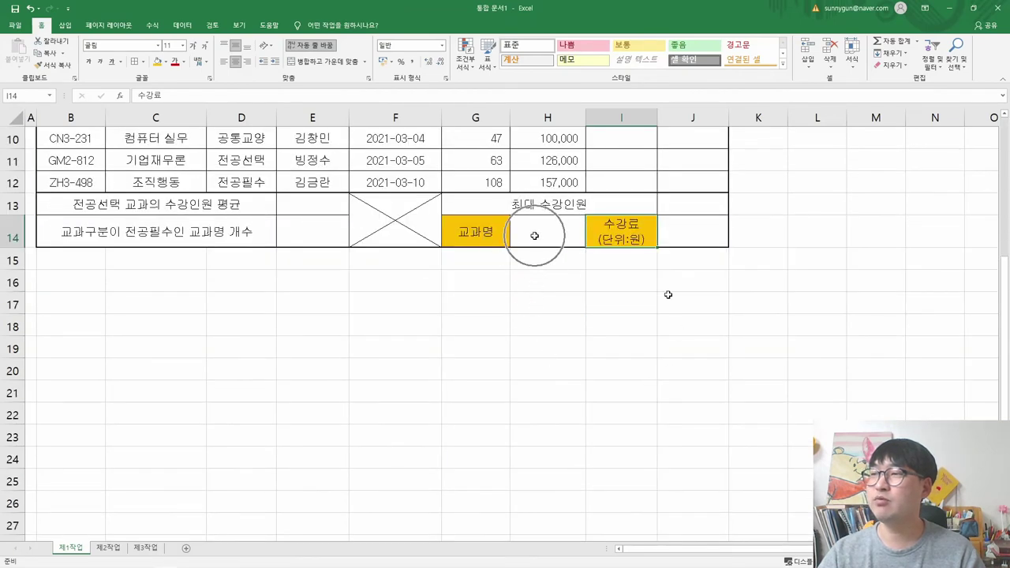
click(535, 235)
click(536, 231)
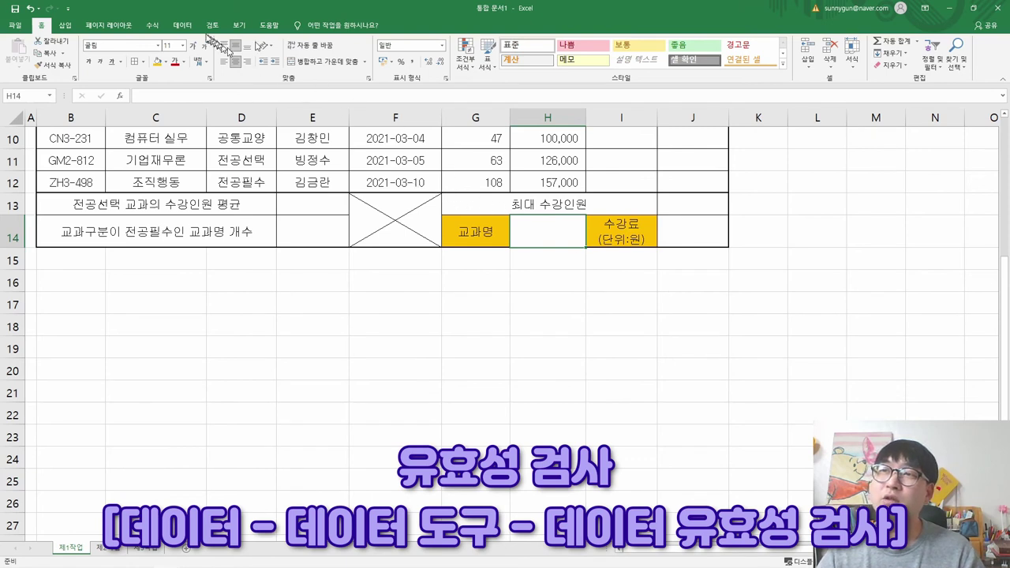
click(181, 28)
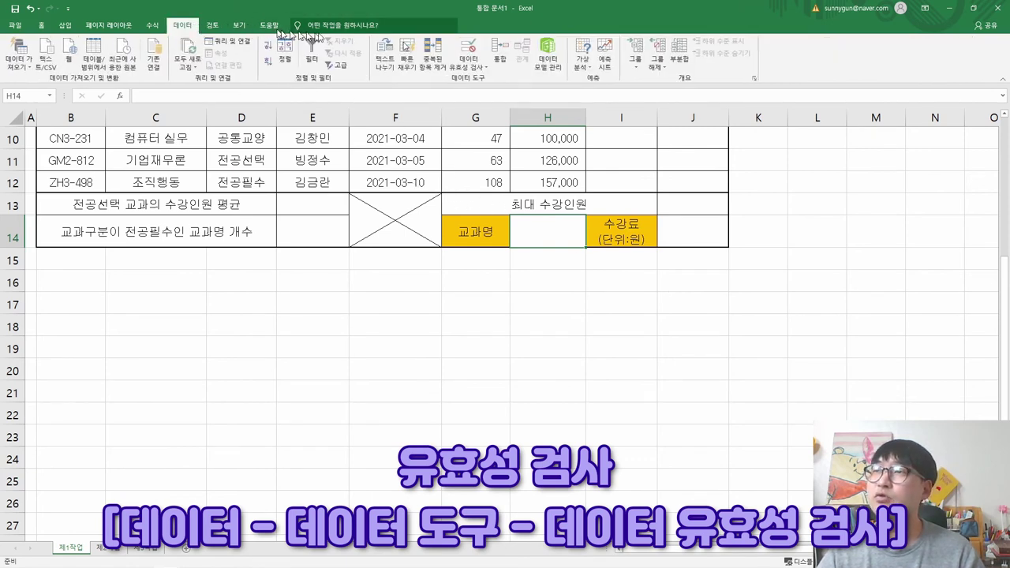
click(471, 57)
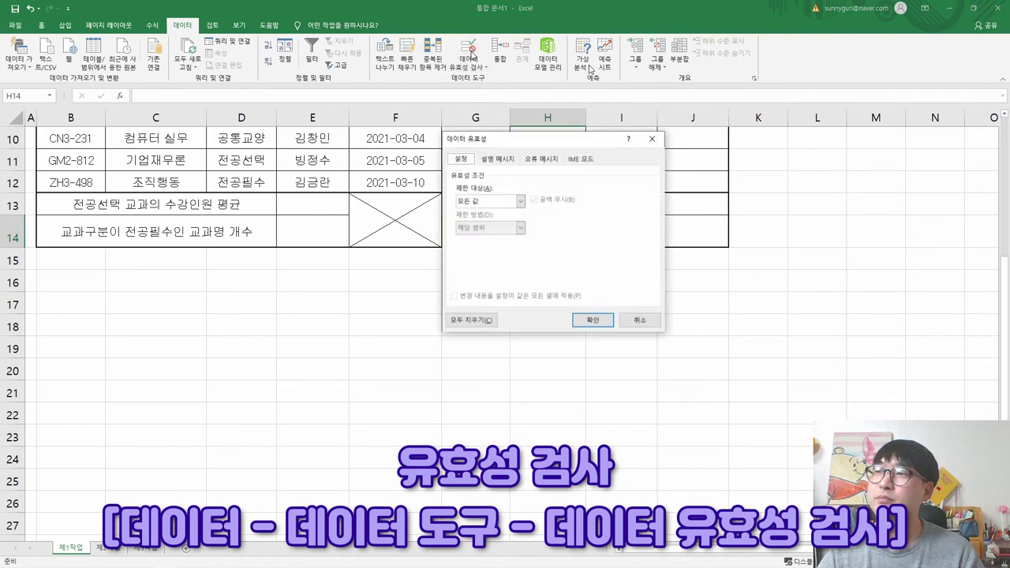
drag(522, 143, 718, 87)
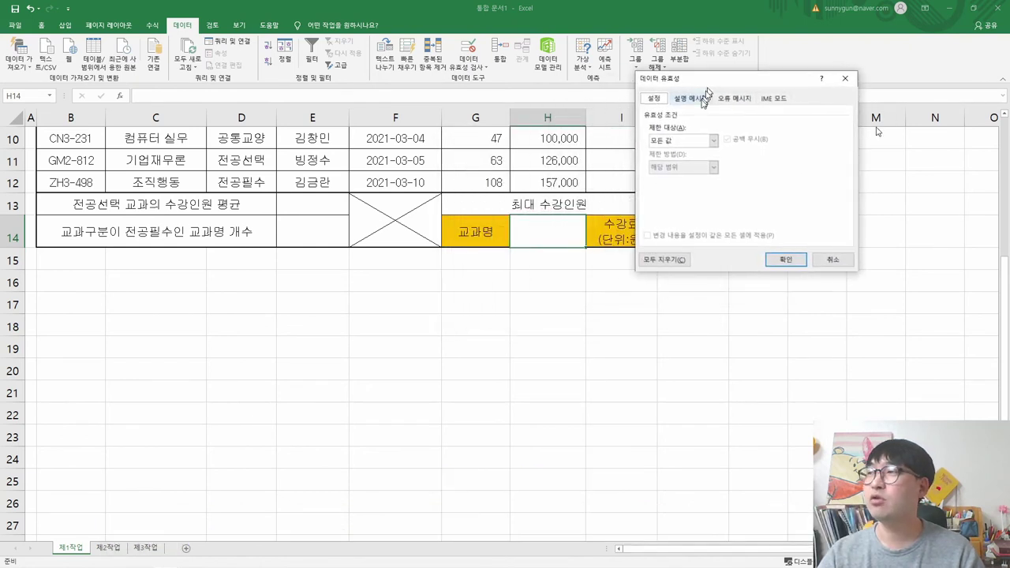
click(669, 140)
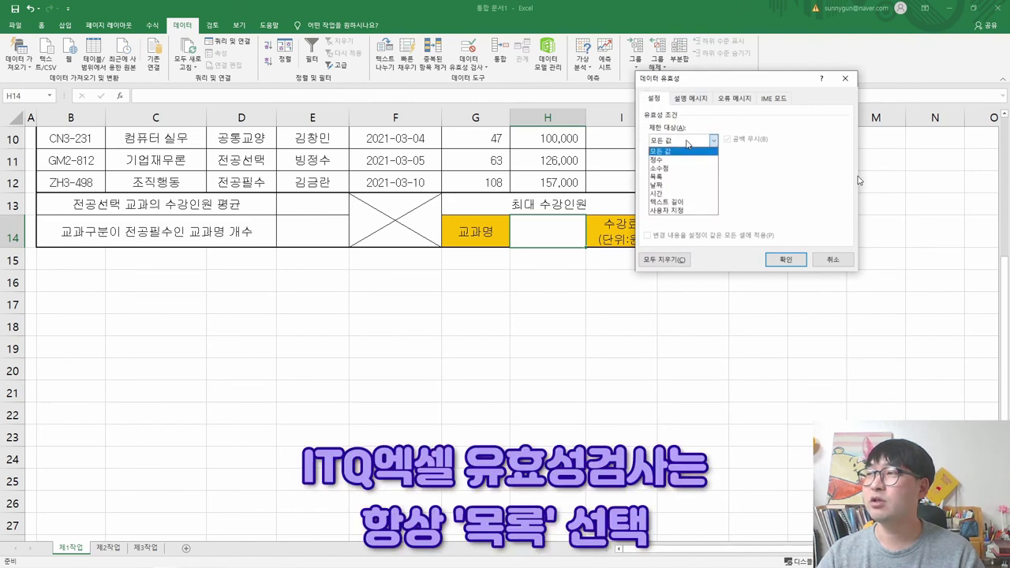
click(679, 176)
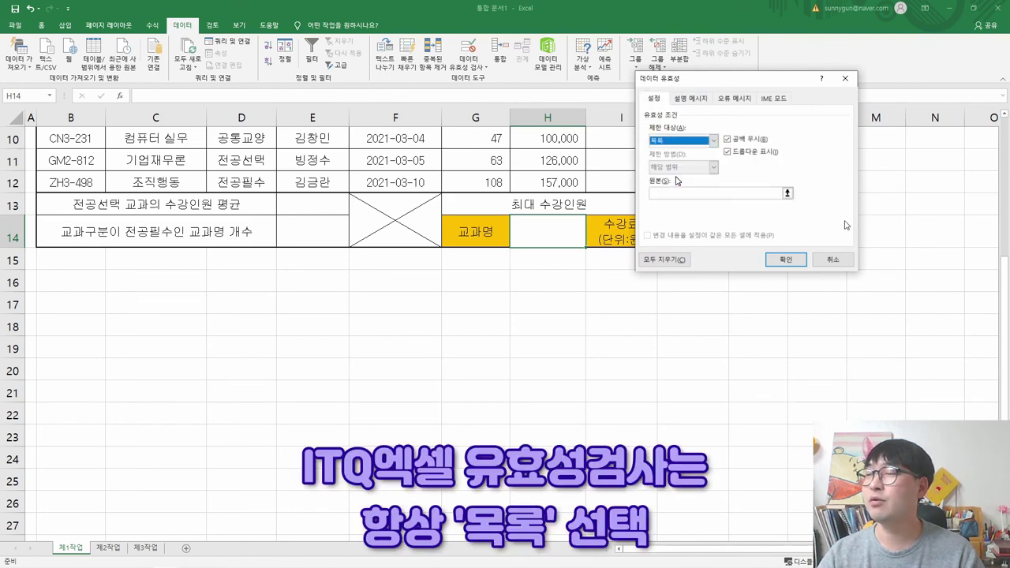
Recheck the validation condition in the PDF, set the H14 list source to =$C$5:$C$12 in Excel and apply the rule
key(alt+Tab)
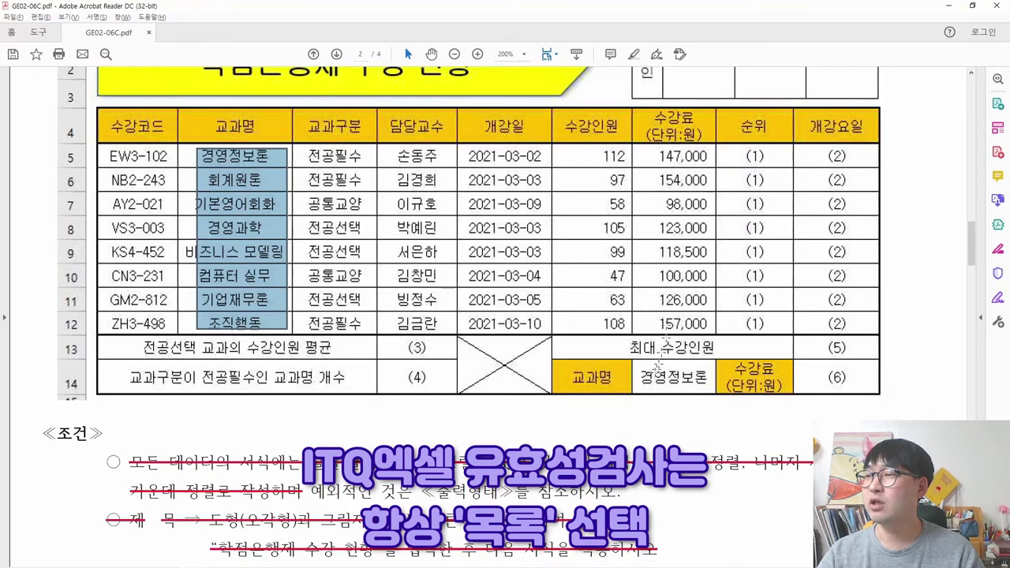
scroll(628, 381, up, 1)
scroll(627, 381, down, 3)
click(609, 349)
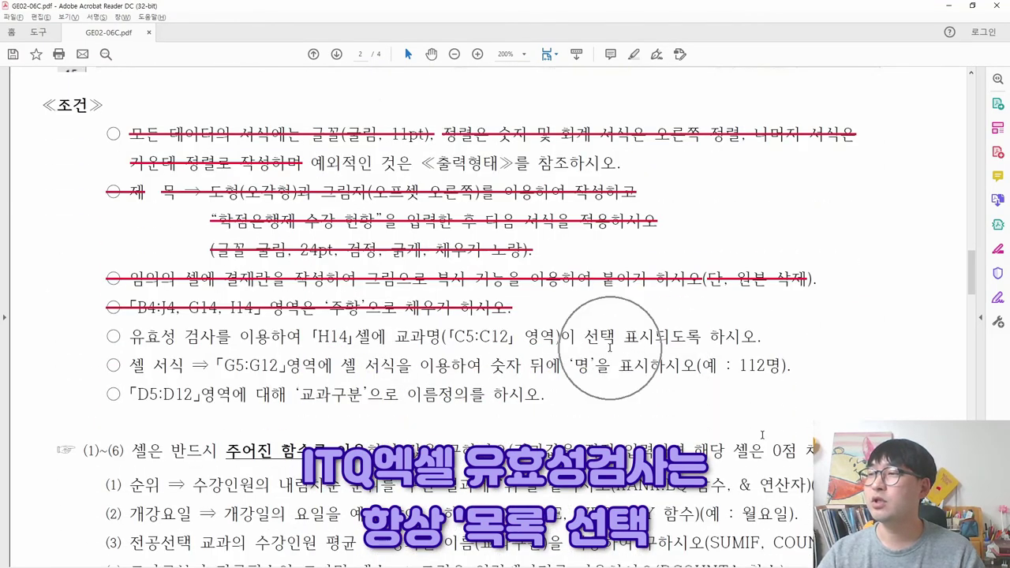
key(alt+Tab)
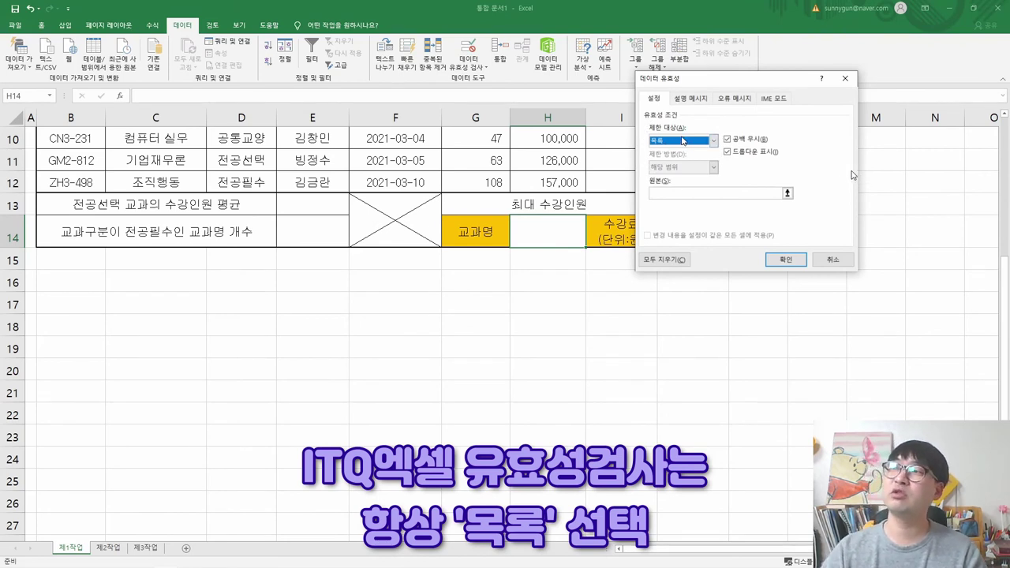
click(668, 194)
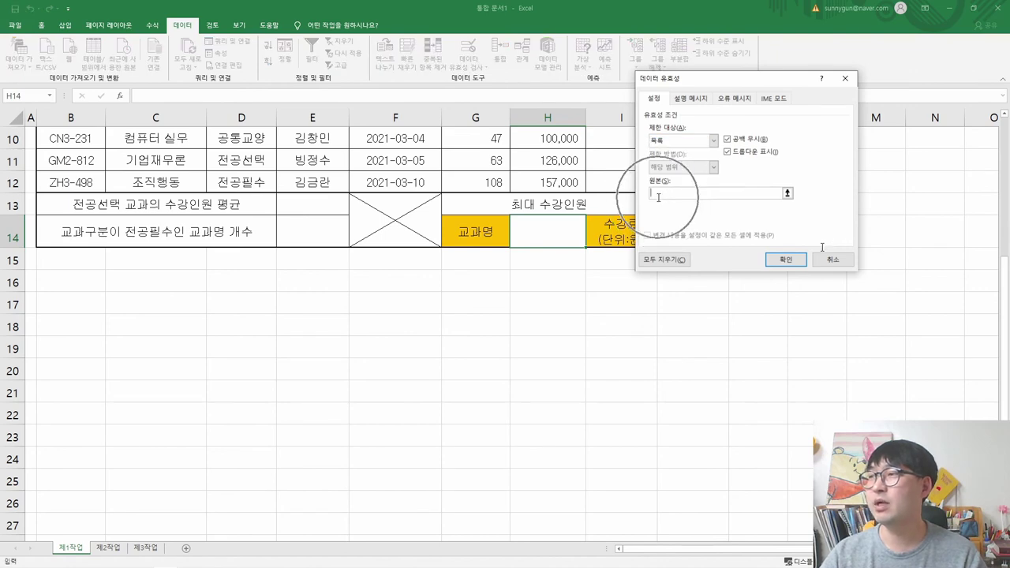
scroll(131, 198, up, 3)
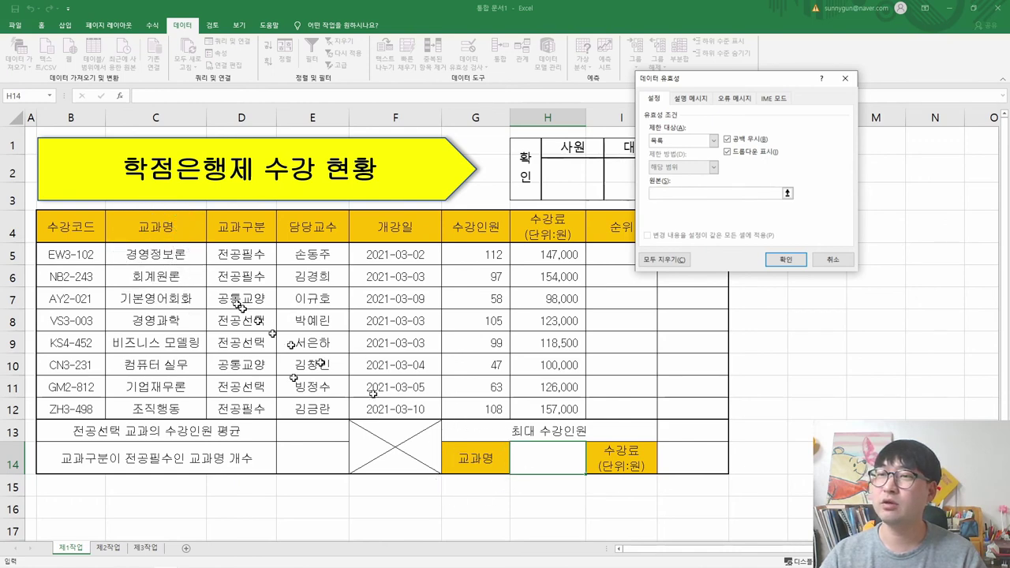
drag(157, 255, 152, 402)
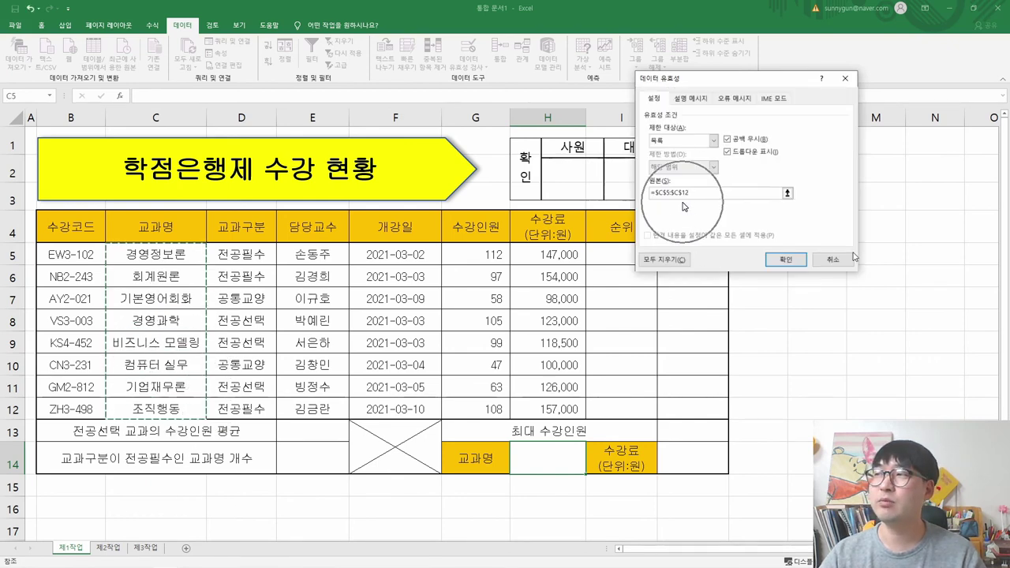
drag(260, 276, 269, 345)
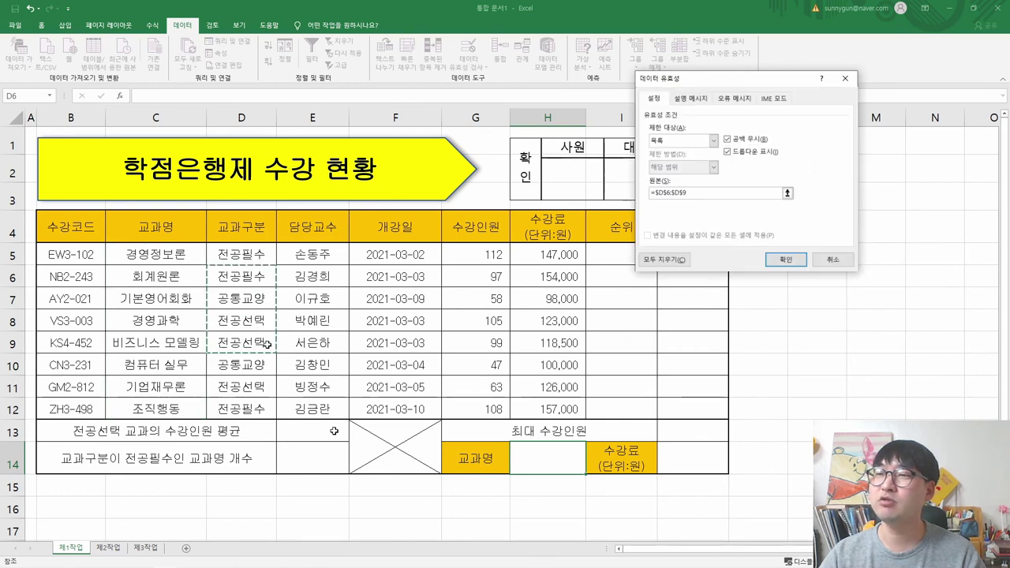
drag(158, 254, 159, 413)
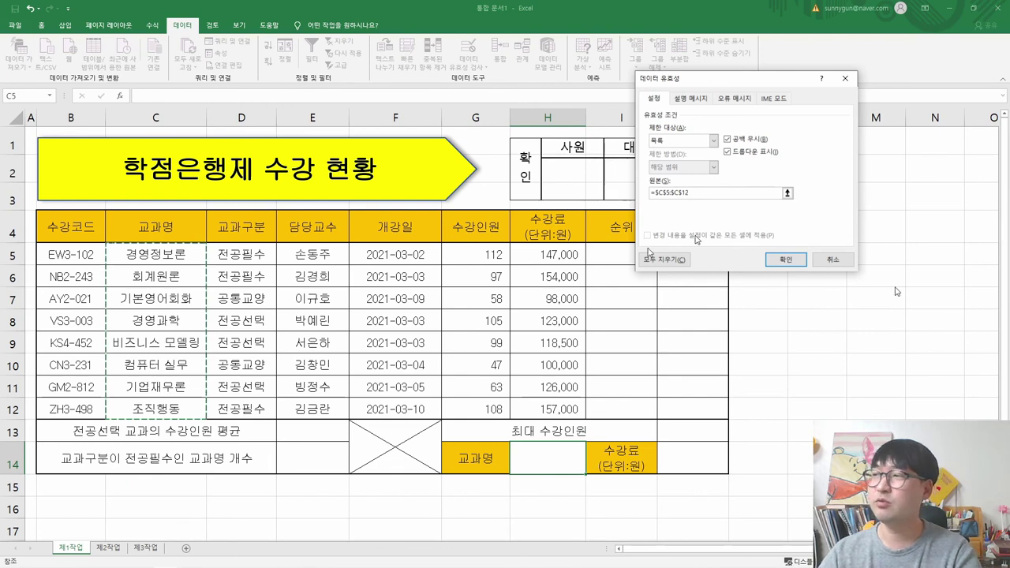
drag(690, 193, 628, 192)
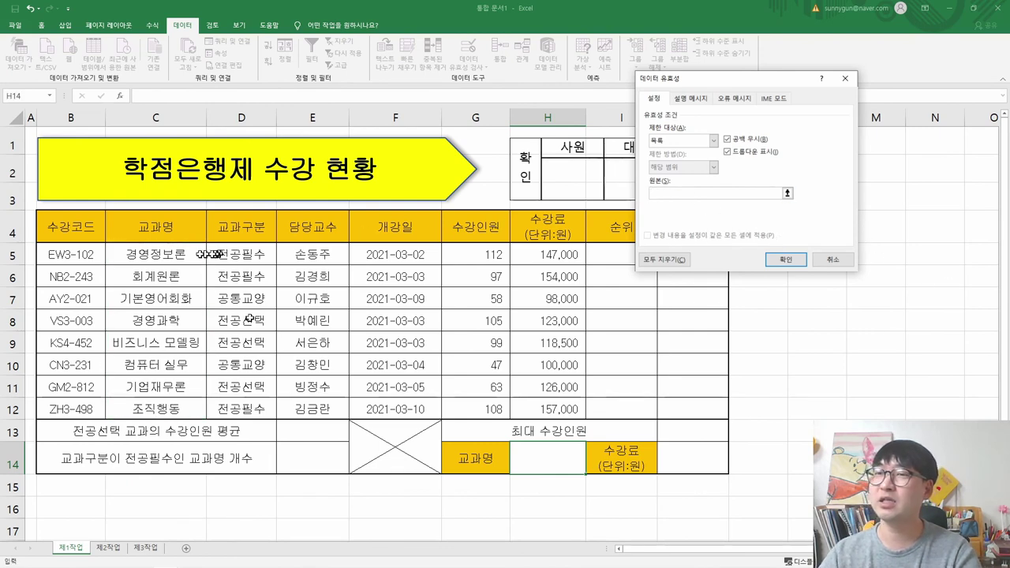
drag(161, 254, 167, 319)
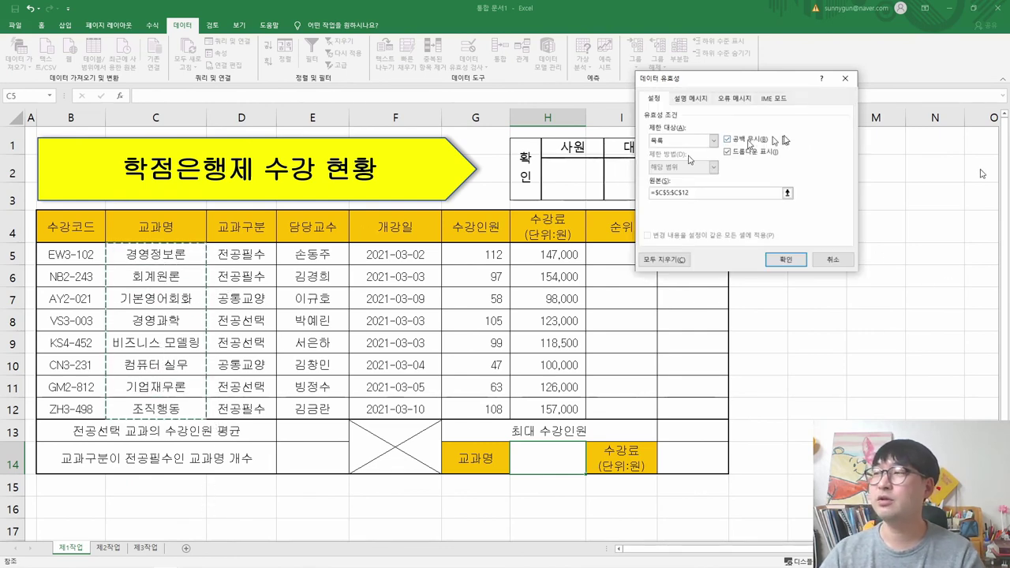
click(786, 265)
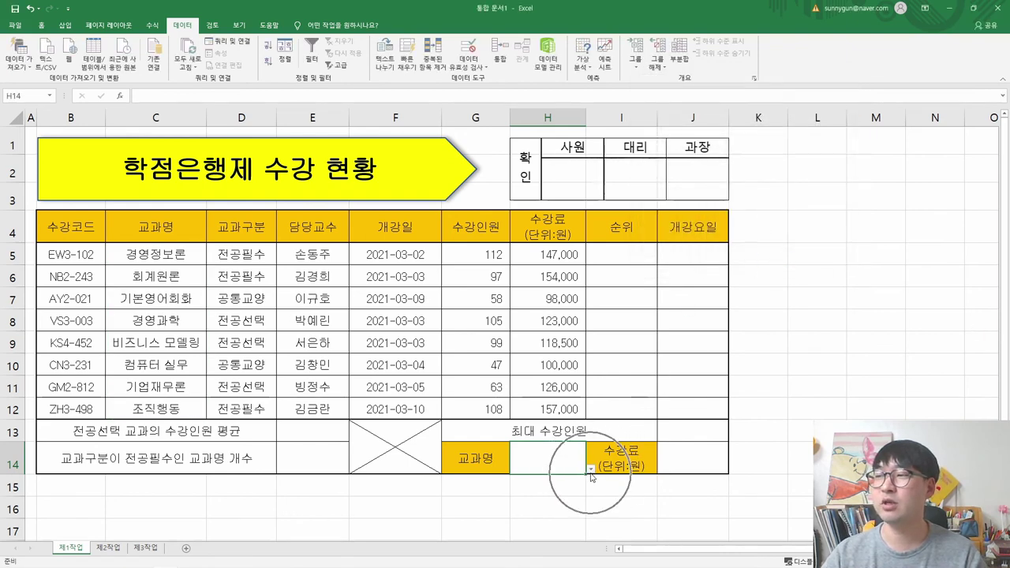
Try out the H14 drop-down list by choosing 비즈니스 모델링 and 경영과학
scroll(590, 460, down, 3)
scroll(590, 460, down, 1)
click(590, 177)
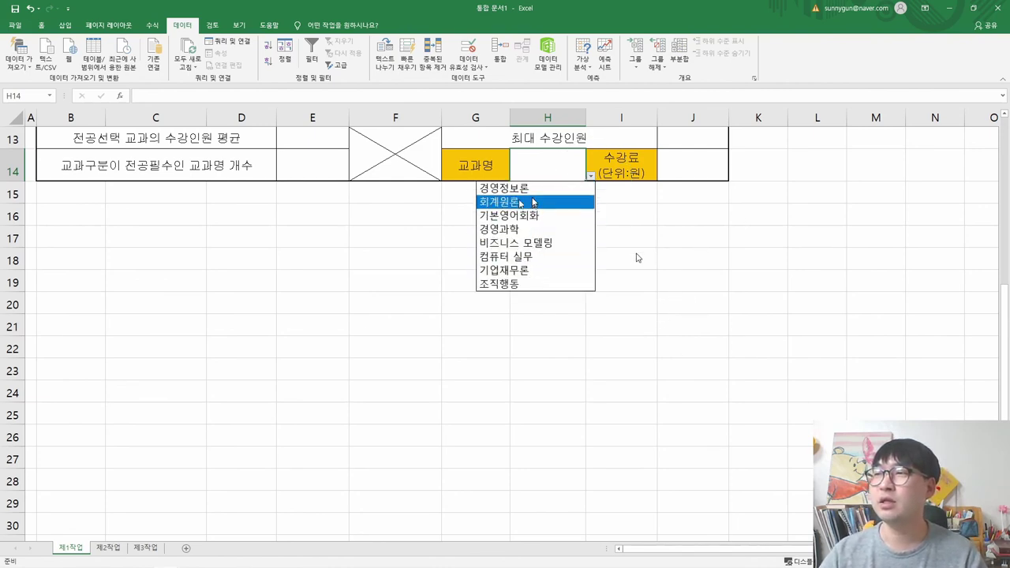
scroll(513, 201, up, 4)
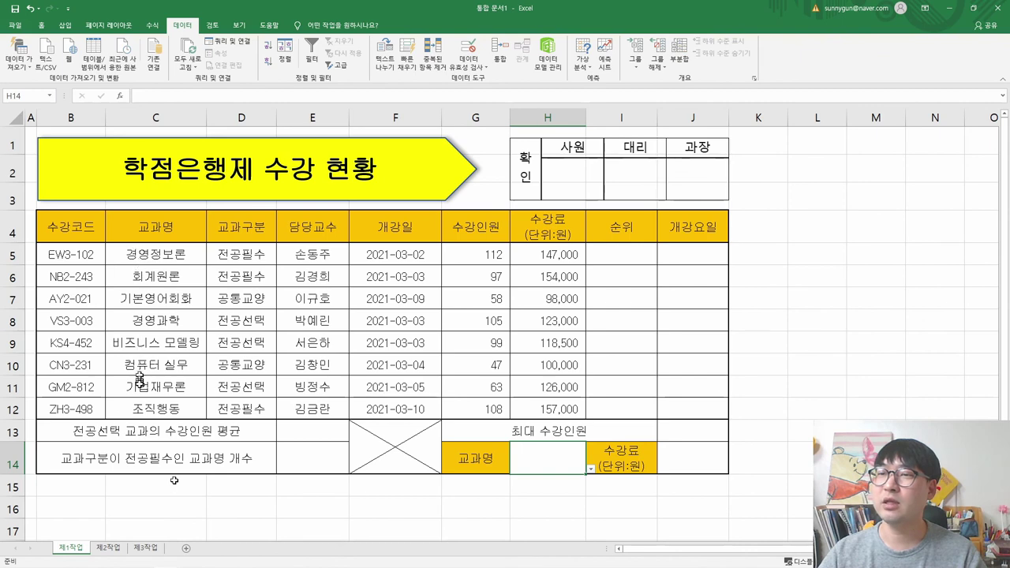
click(590, 468)
click(523, 393)
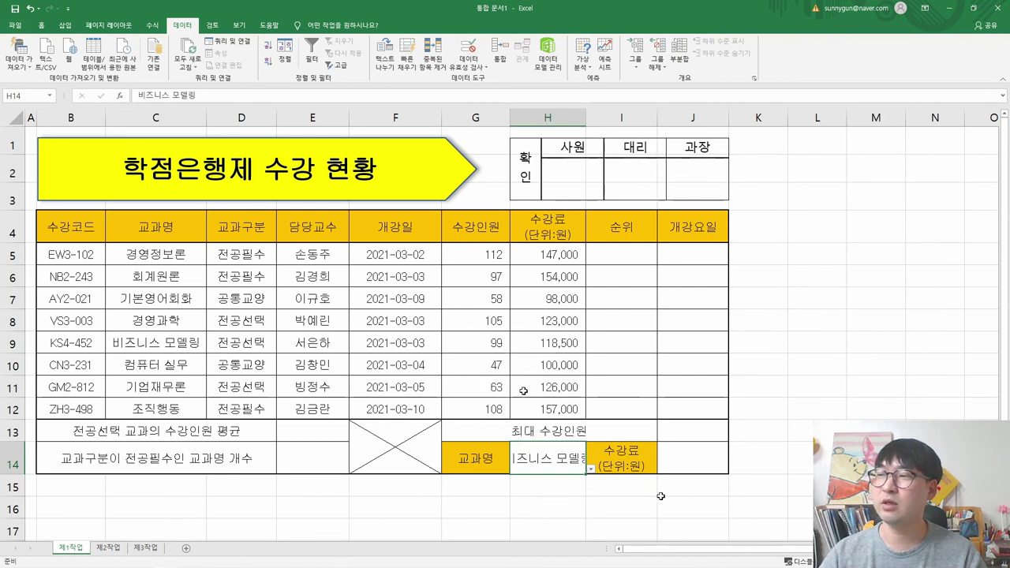
click(597, 470)
click(580, 465)
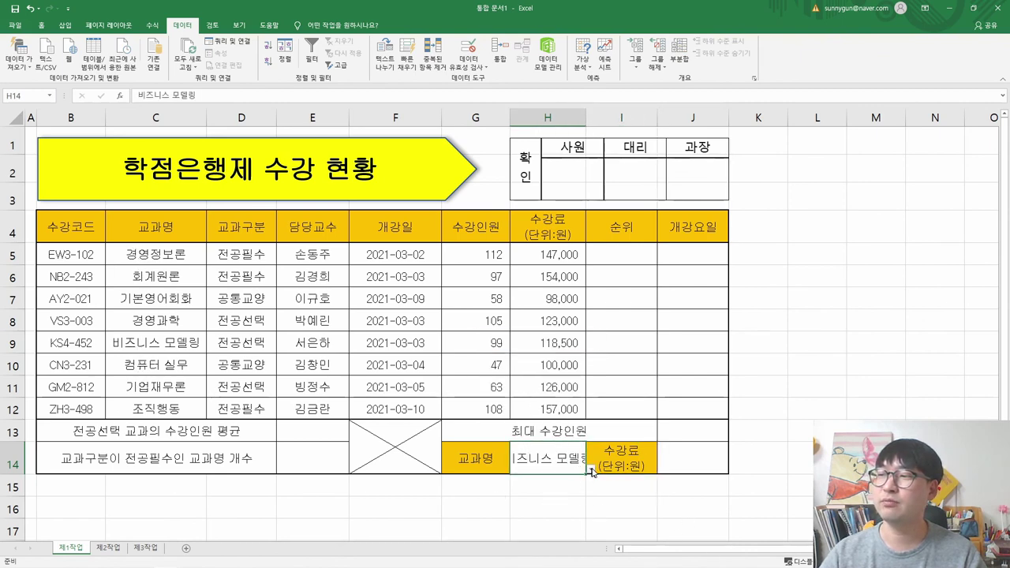
click(593, 468)
click(544, 382)
Check the H14 entry in the PDF sample and choose 경영정보론 from the cell's drop-down list in Excel
click(591, 469)
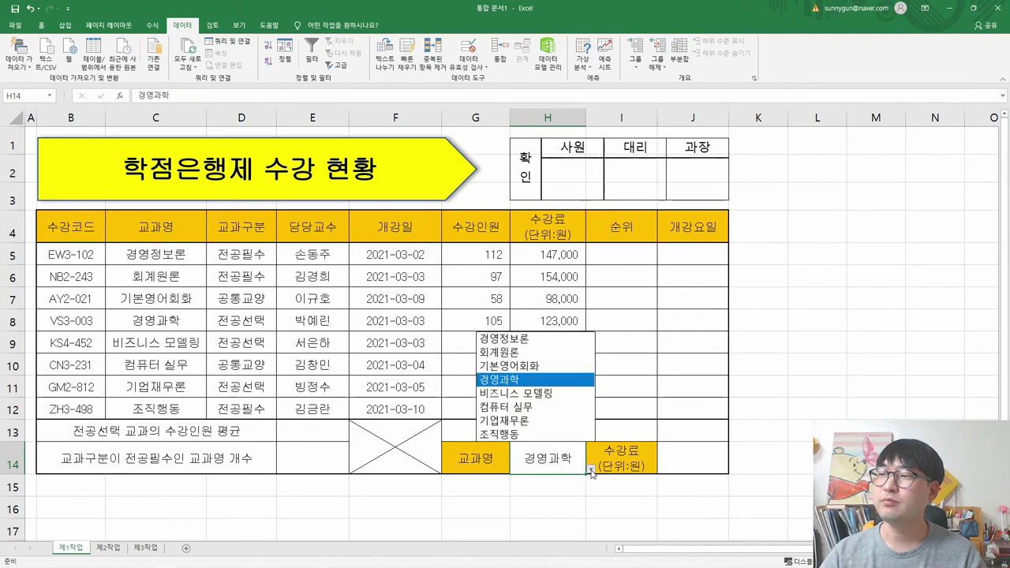
key(alt+Tab)
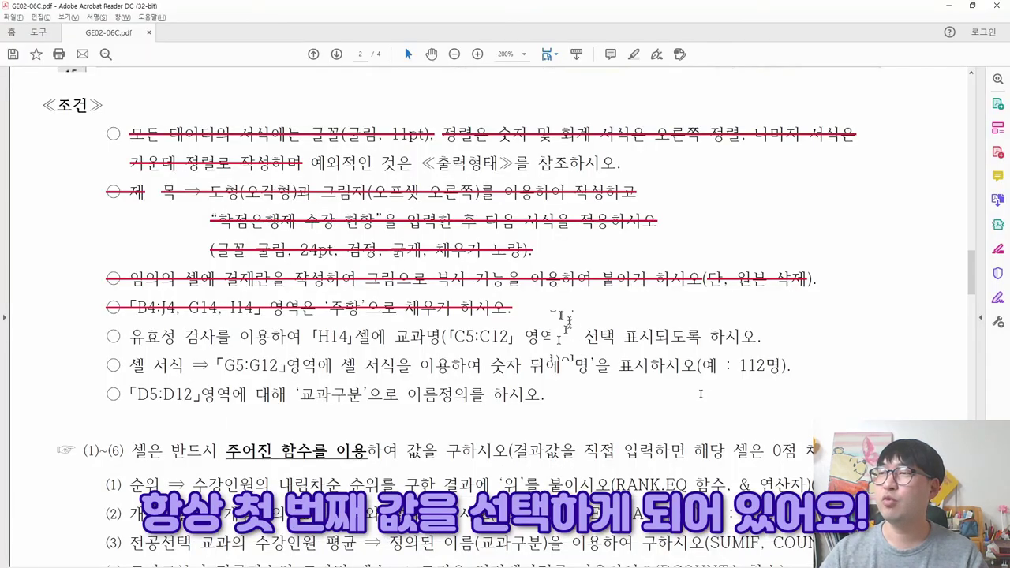
scroll(801, 240, up, 3)
drag(641, 200, 707, 202)
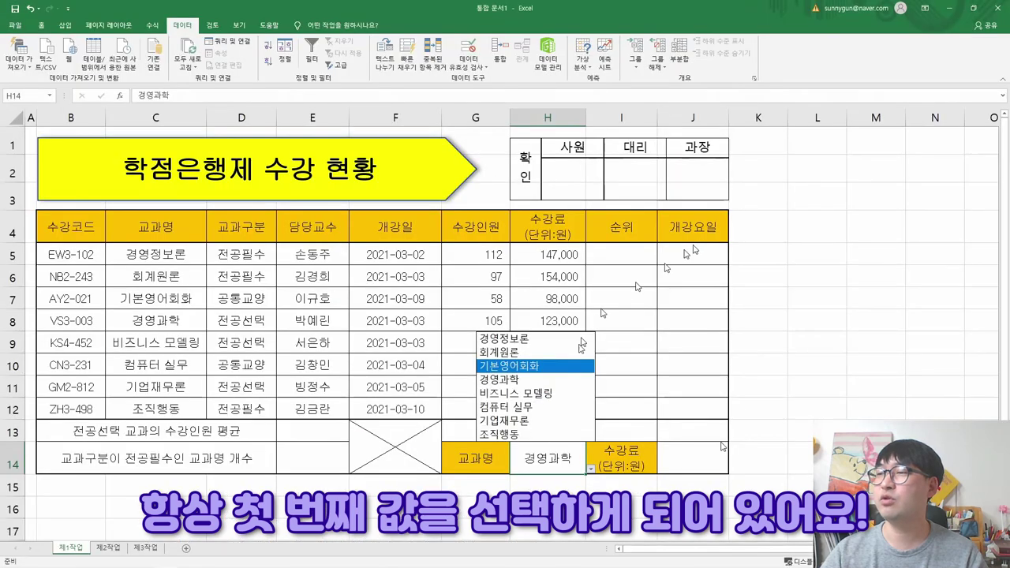
key(alt+Tab)
click(518, 338)
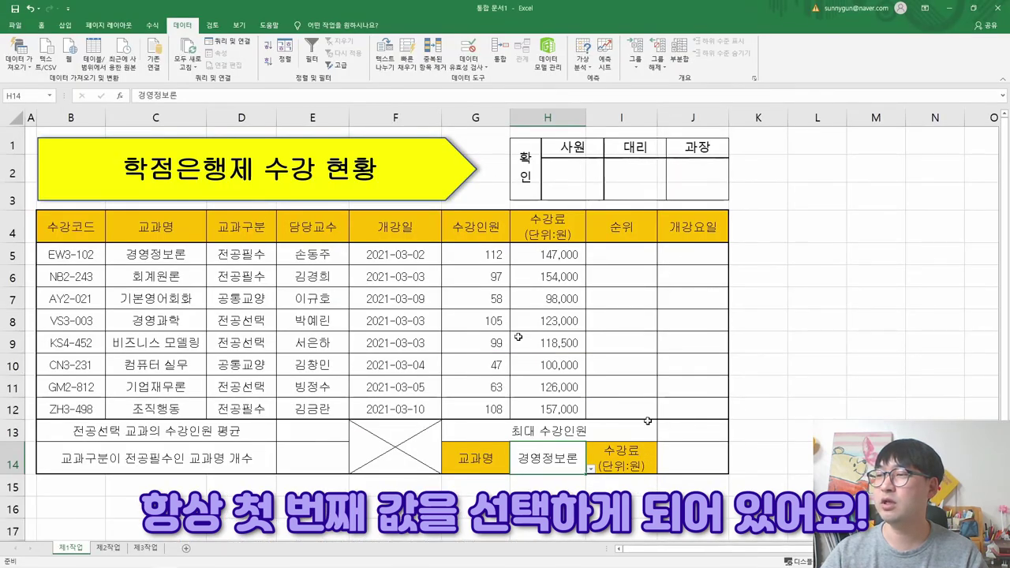
Switch to the PDF and strike out the condition on the H14 validation list of course names
key(alt+Tab)
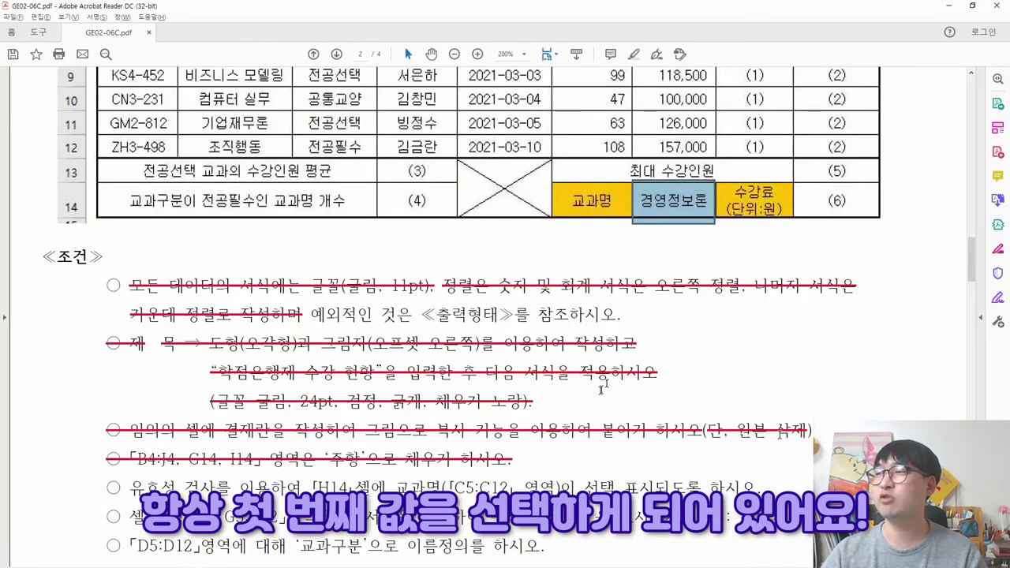
drag(440, 285, 304, 314)
click(639, 398)
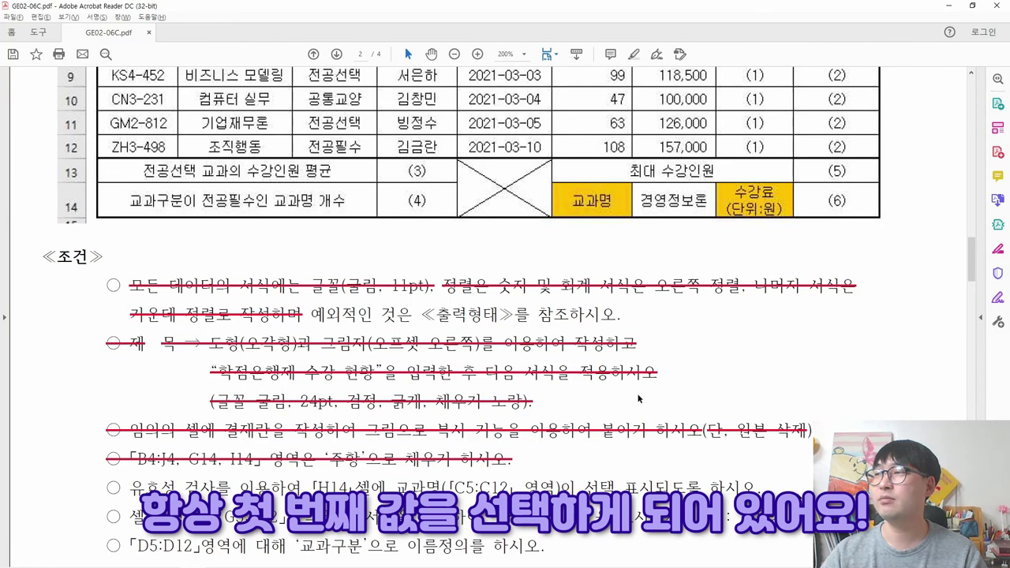
key(alt+Tab)
key(alt+Tab)
scroll(582, 395, down, 3)
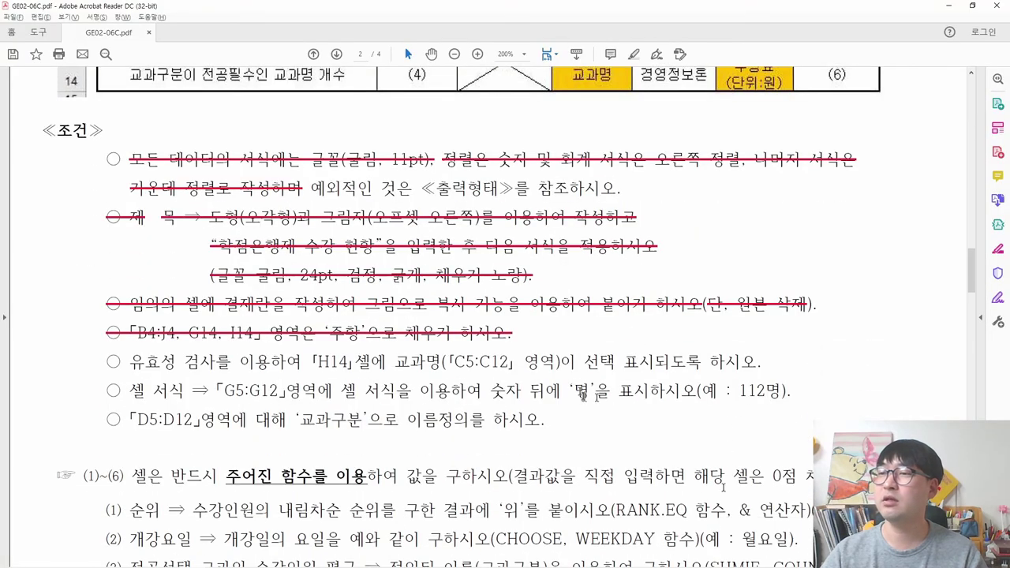
drag(105, 360, 758, 367)
click(810, 340)
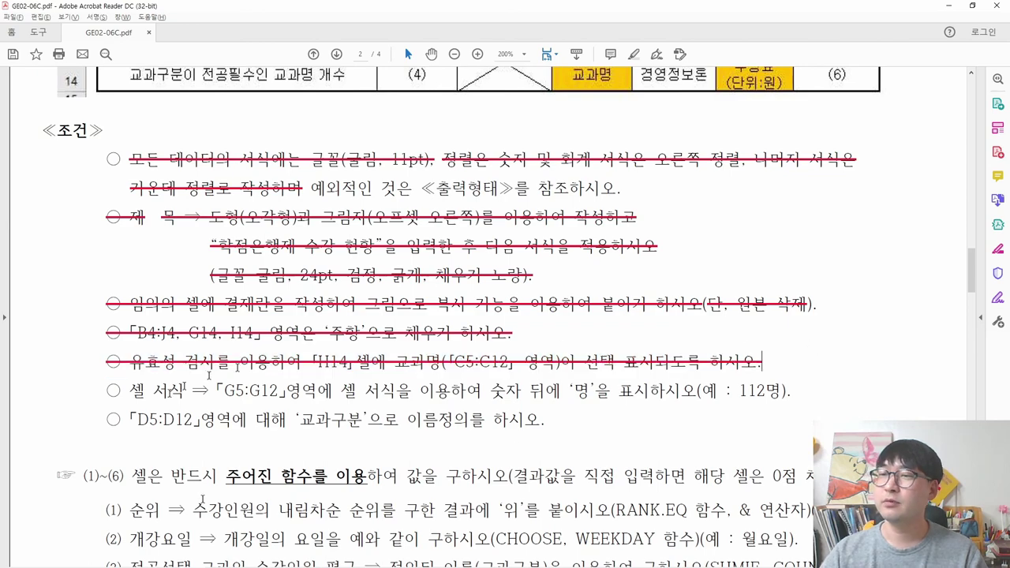
Examine the G5:G12 cell-format condition in the PDF, including its example, and the 수강인원 column in the sample output
drag(116, 388, 332, 392)
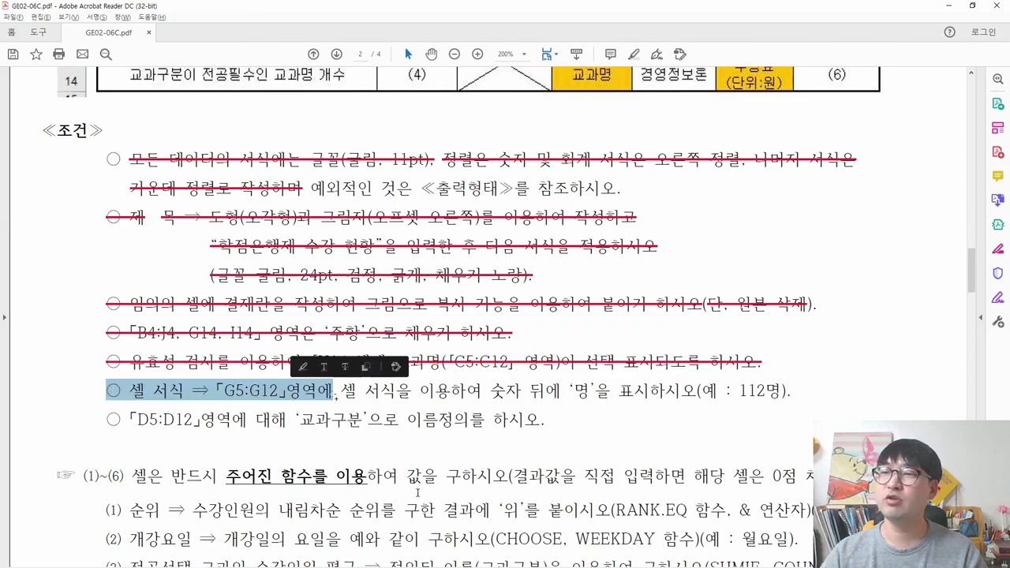
scroll(432, 493, up, 8)
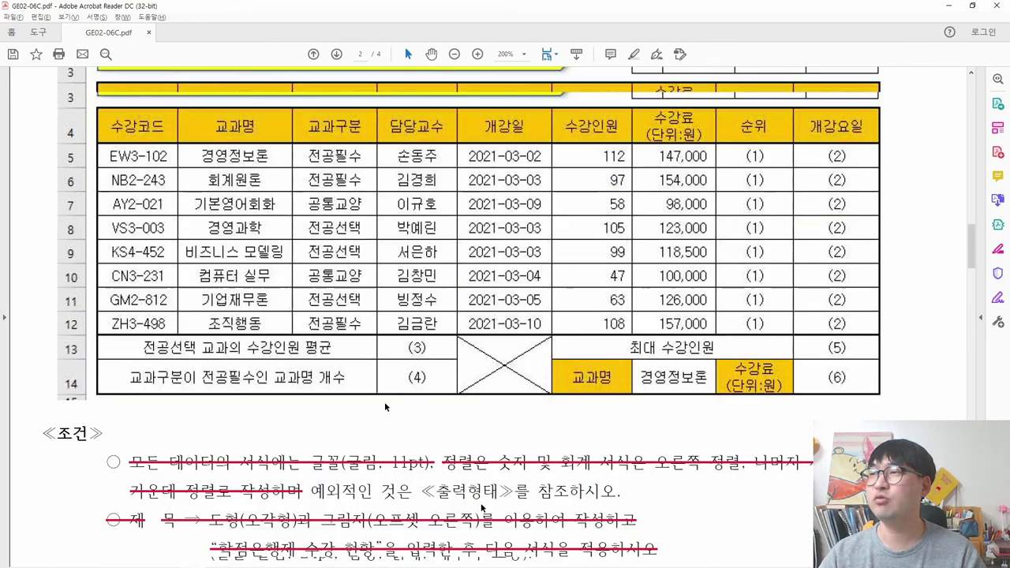
scroll(730, 192, up, 2)
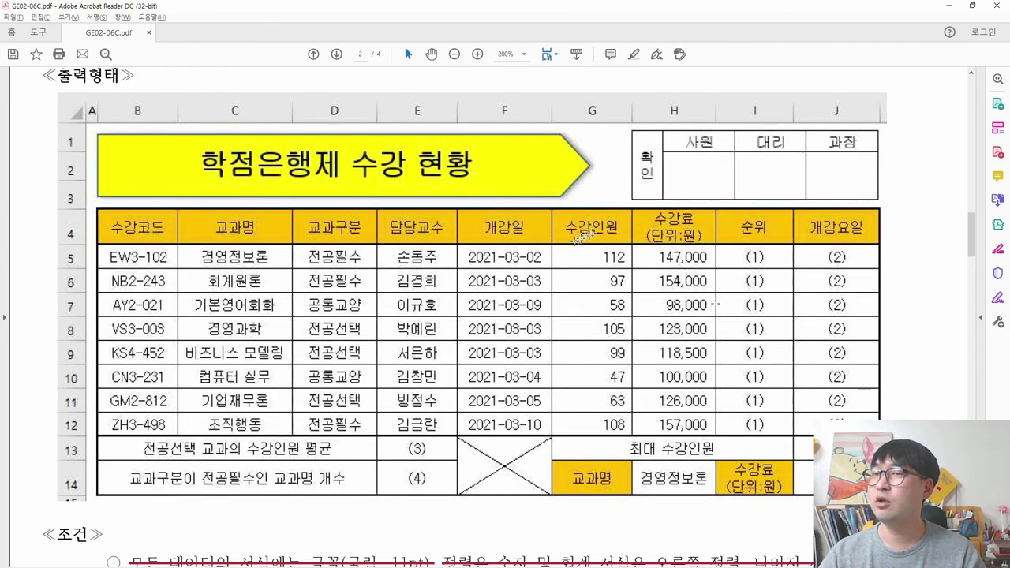
drag(572, 252, 627, 431)
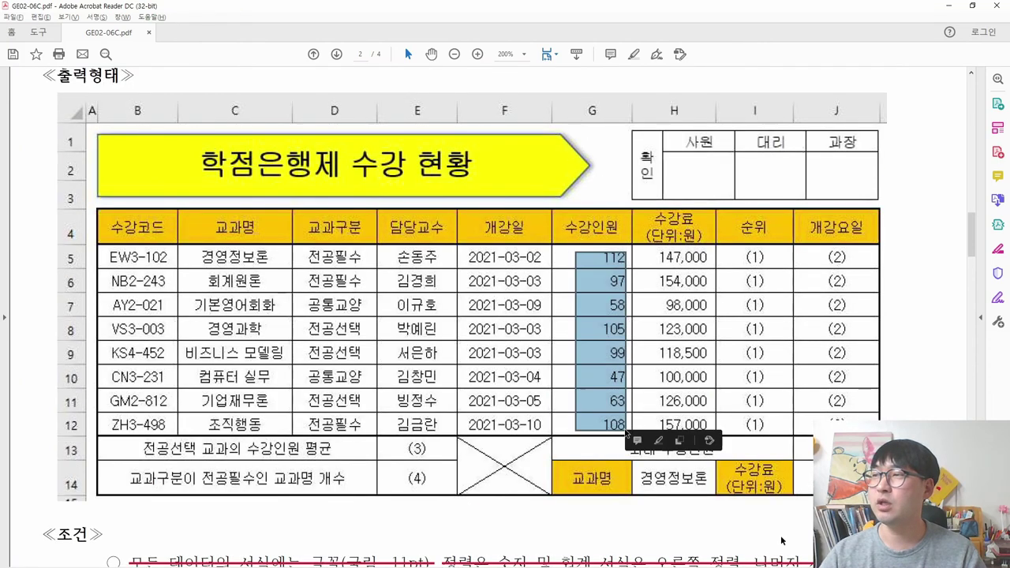
scroll(706, 393, down, 12)
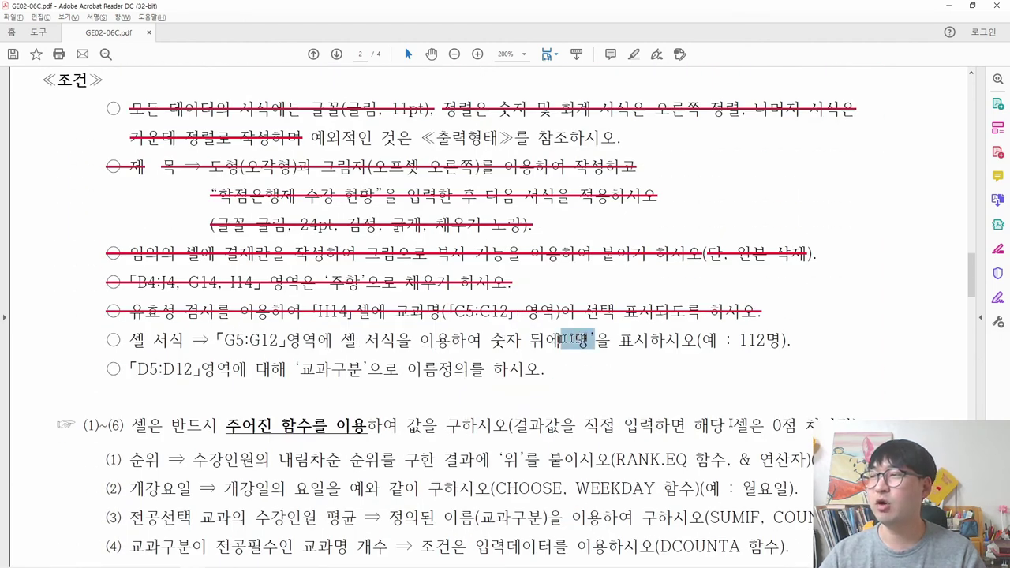
drag(737, 340, 741, 341)
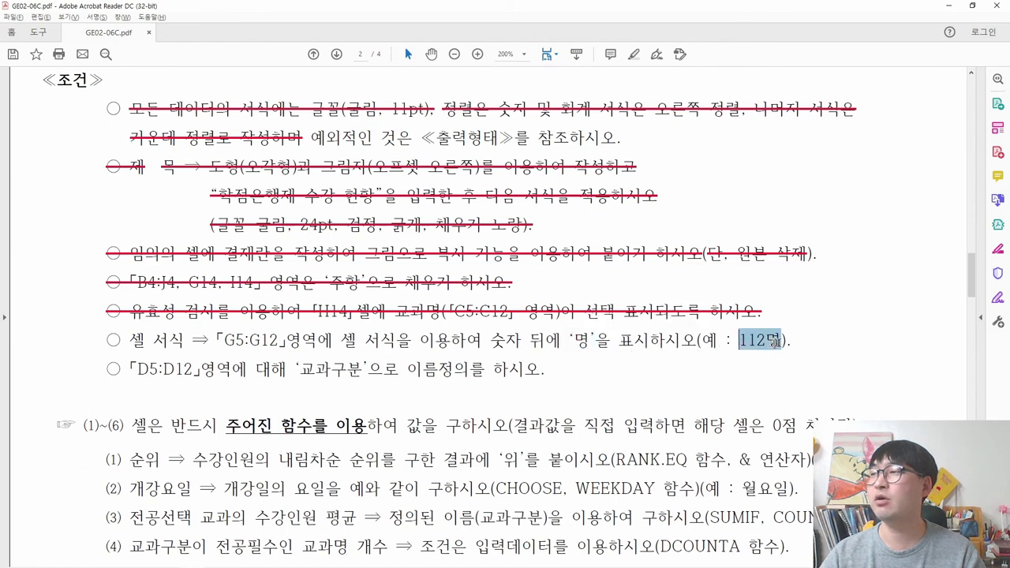
click(537, 339)
Switch to Excel and try adding 명 directly after the number in cell G5
key(alt+Tab)
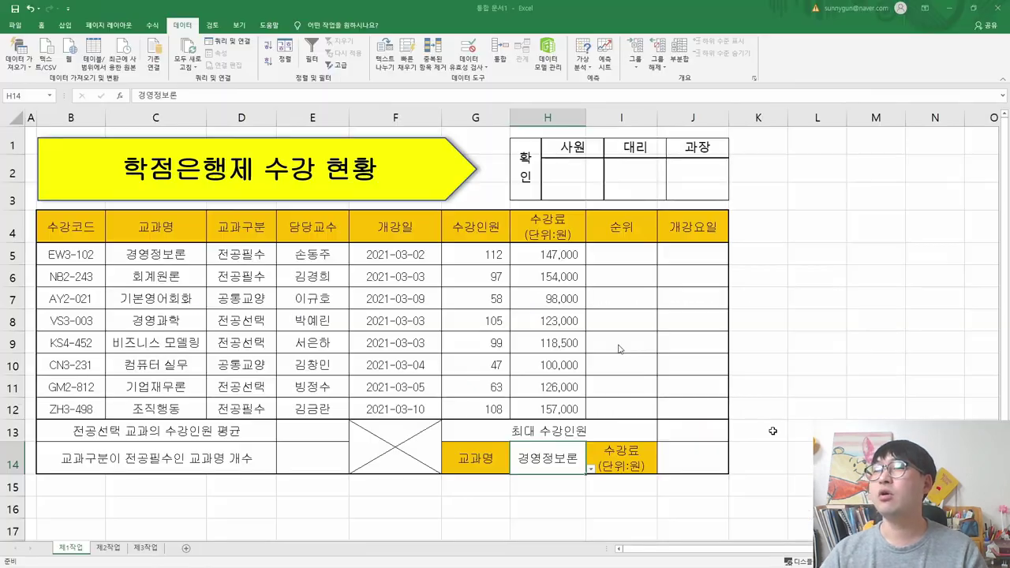
double_click(508, 255)
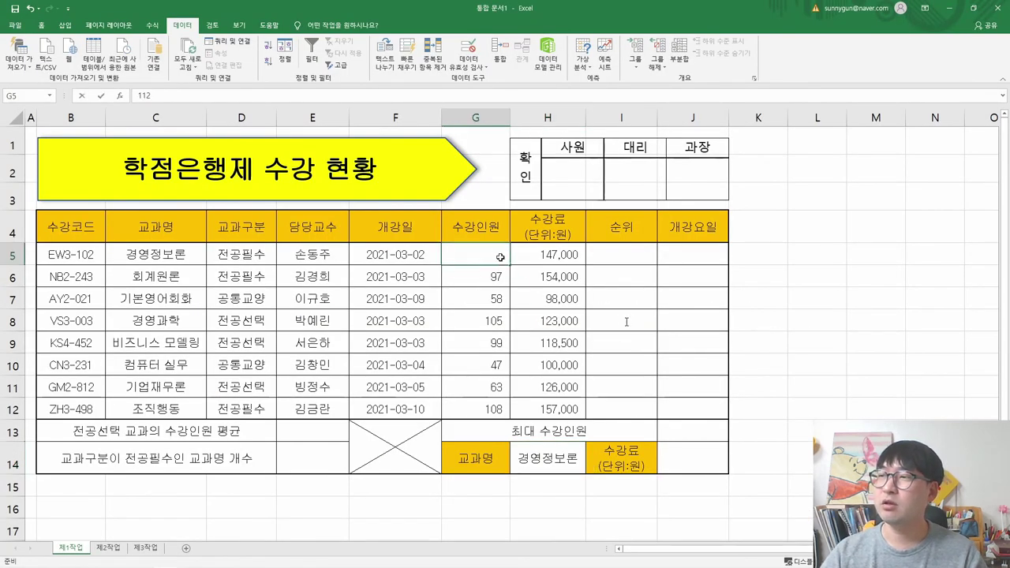
text(ㅁㅕㅇ)
key(Return)
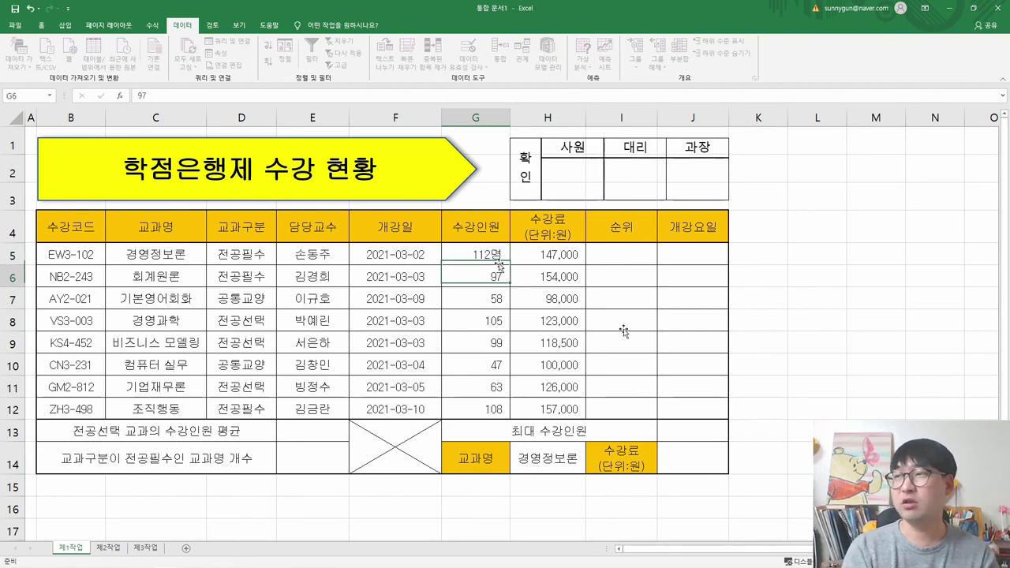
click(497, 261)
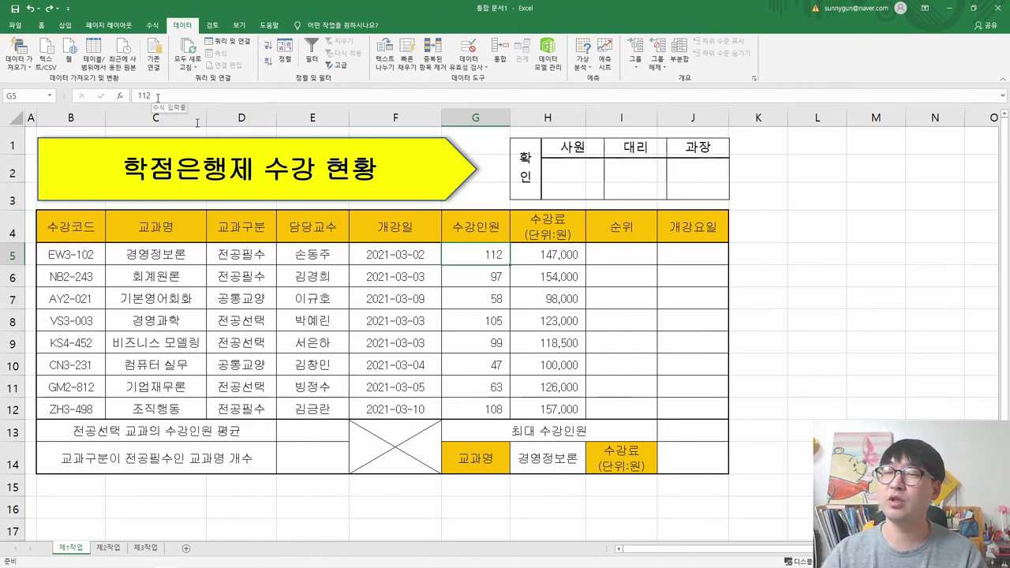
Return to the PDF and reread which formatting method the G5:G12 condition requires
key(alt+Tab)
drag(335, 340, 483, 369)
click(379, 352)
drag(339, 340, 409, 345)
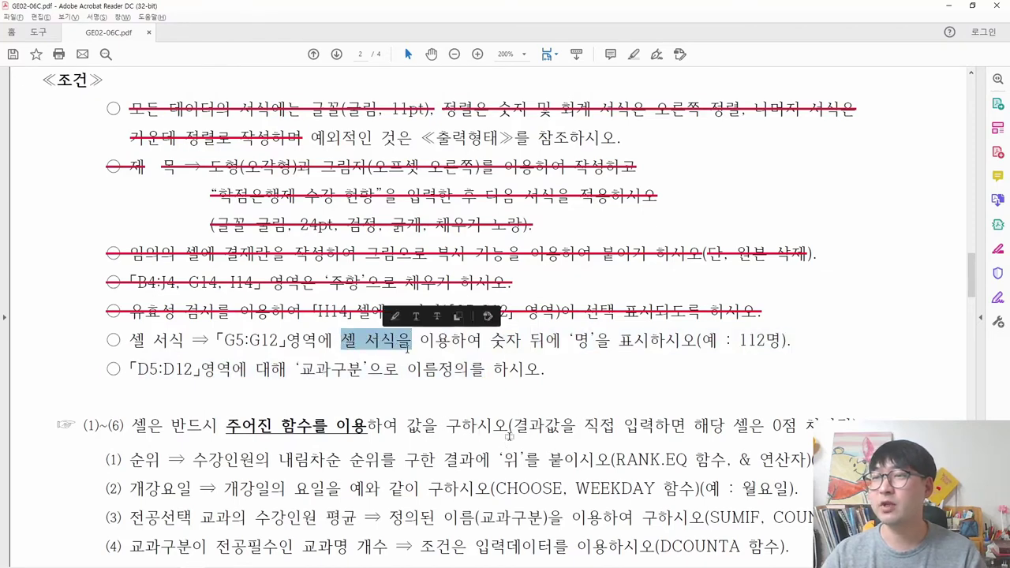
In Excel, apply the custom number format #,##0명 to the range G5:G12
key(alt+Tab)
drag(469, 258, 472, 404)
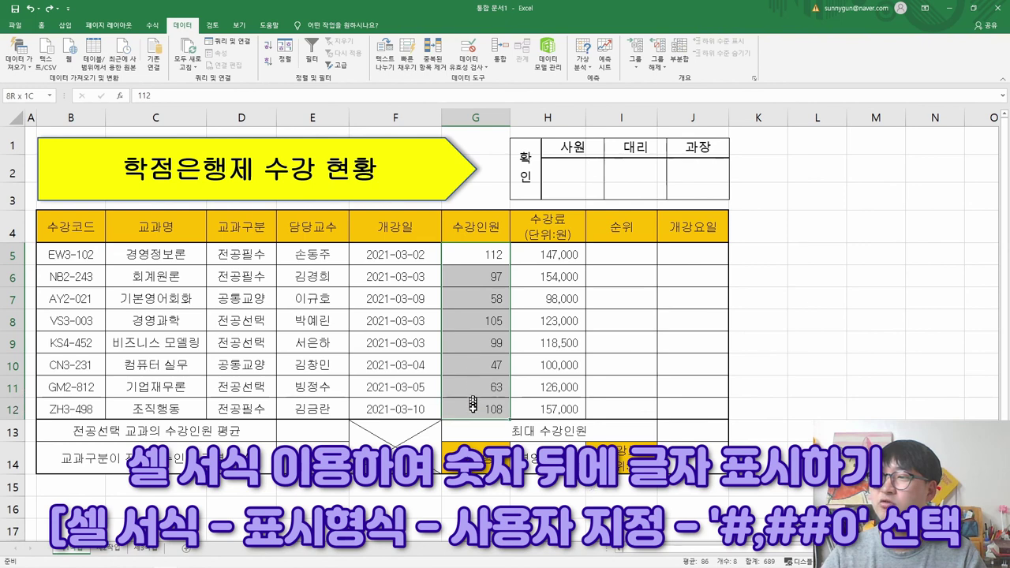
right_click(477, 267)
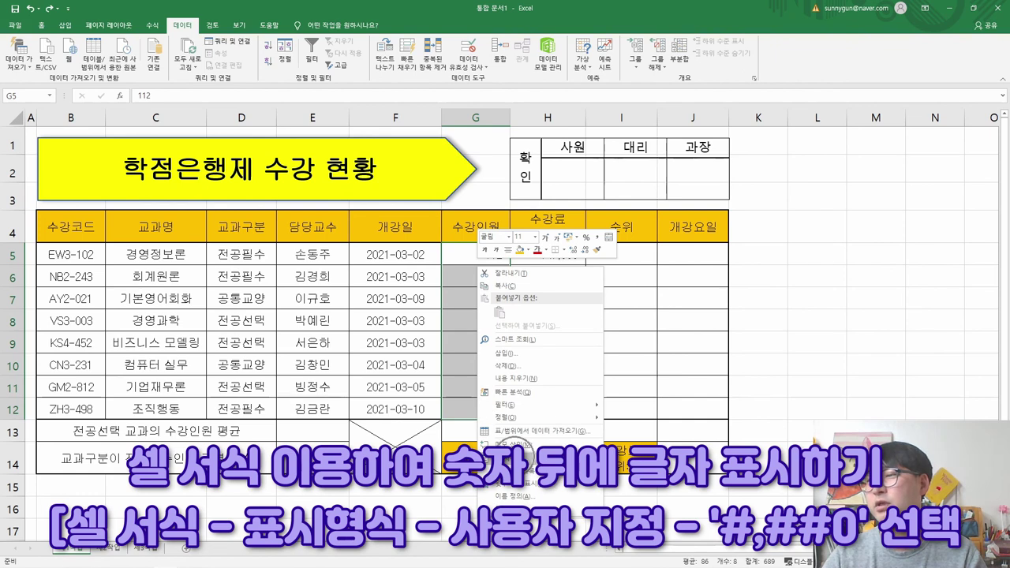
click(509, 457)
drag(437, 211, 311, 152)
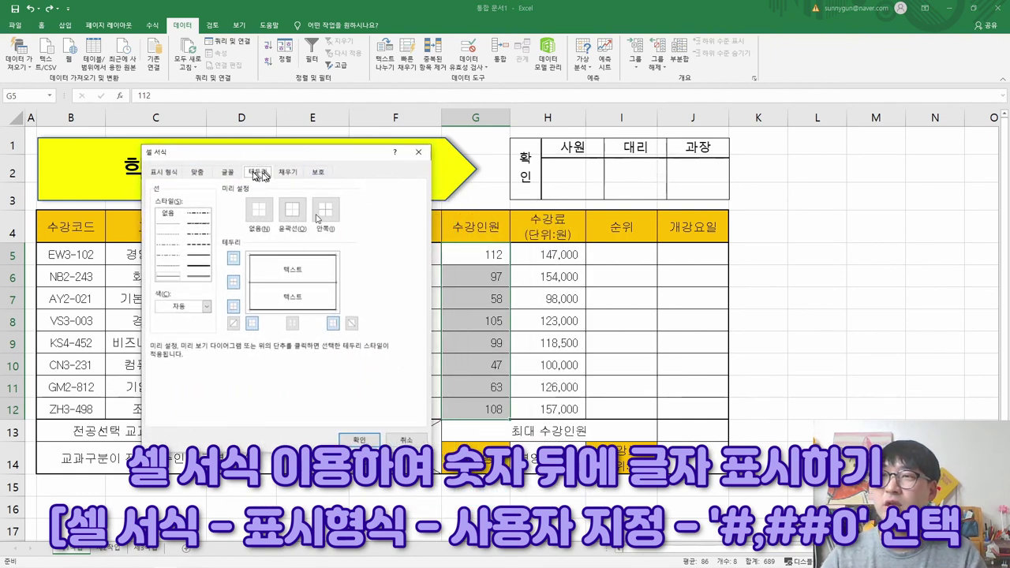
click(166, 172)
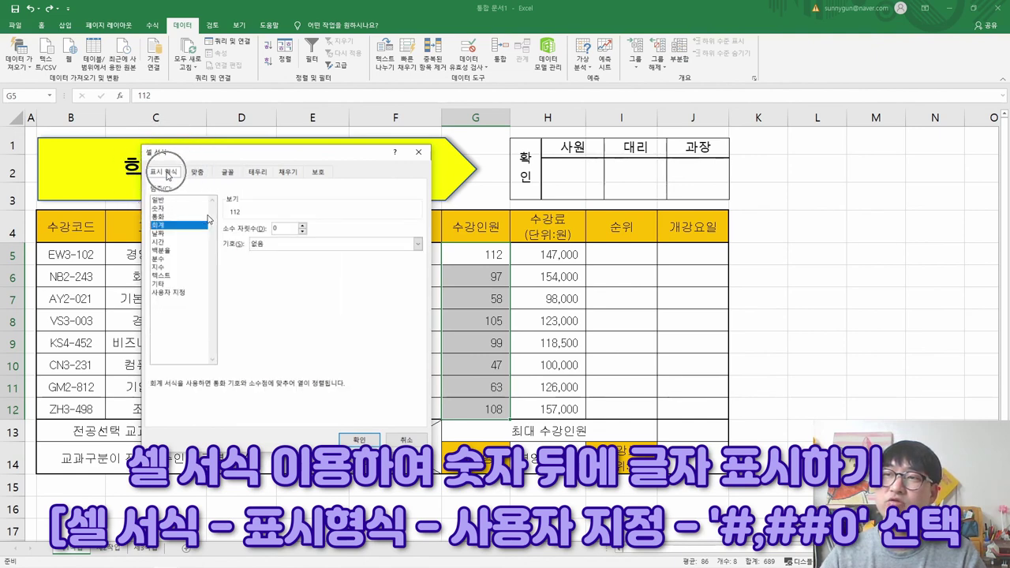
click(168, 293)
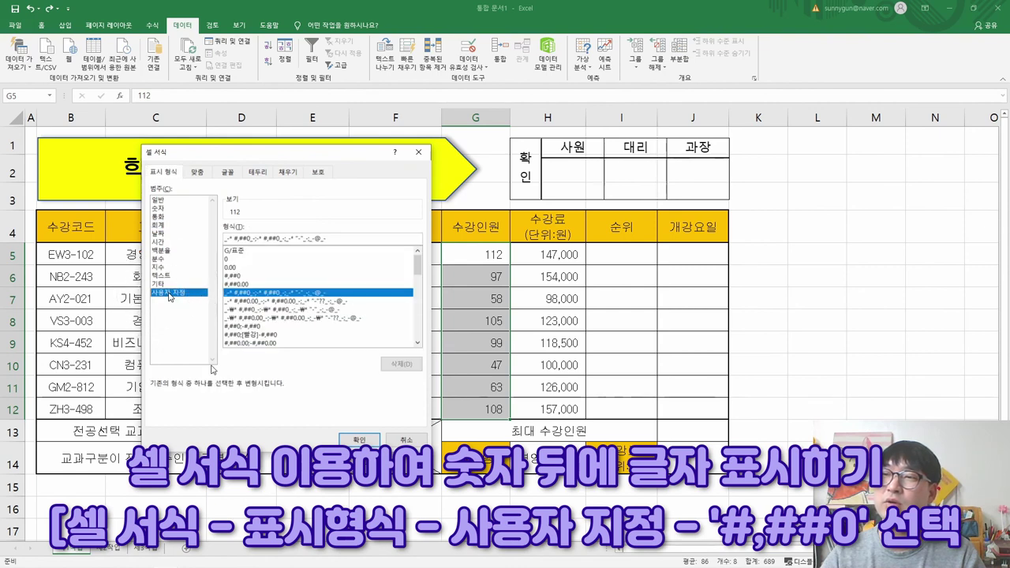
click(241, 276)
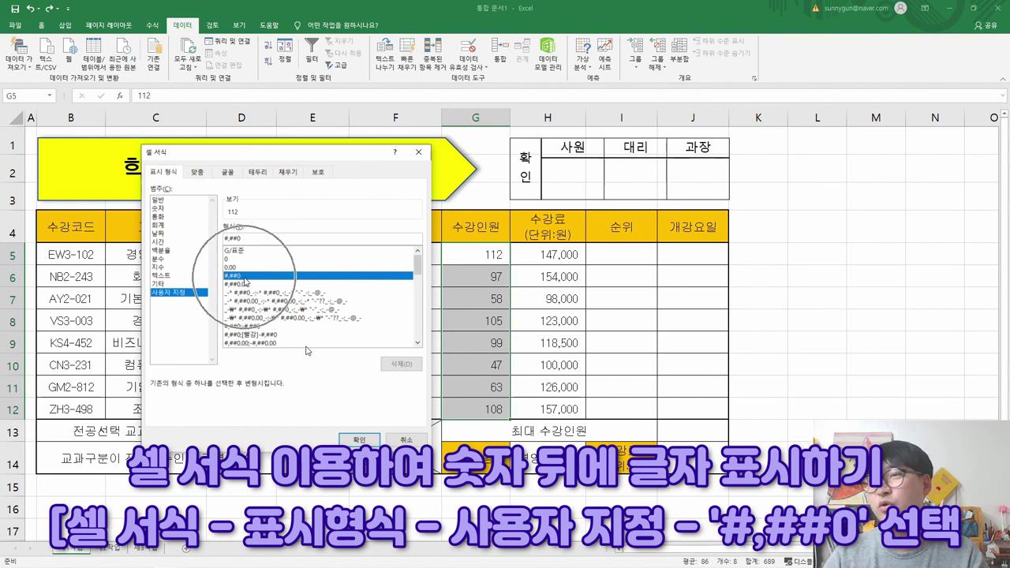
click(257, 239)
text(명)
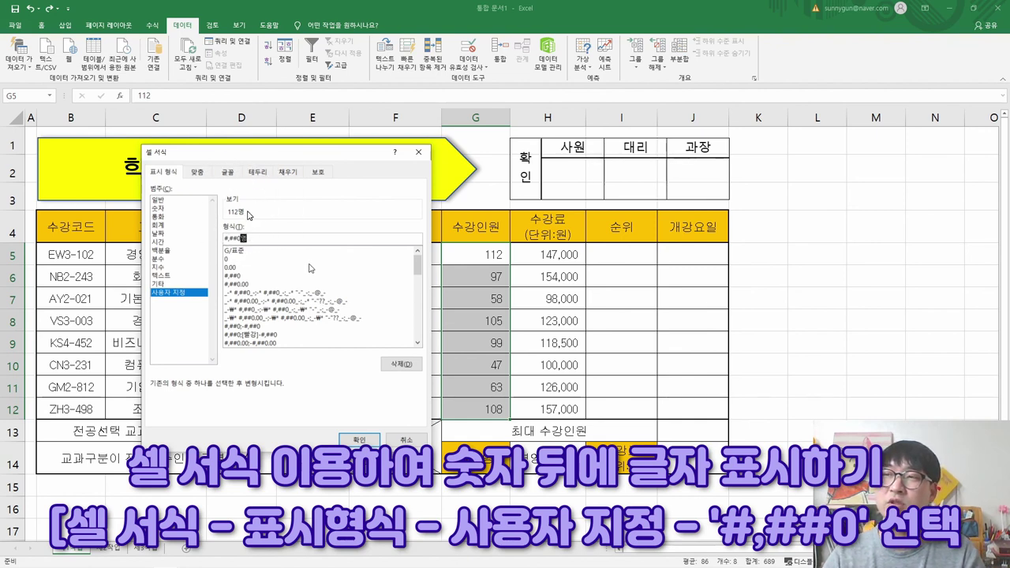
click(360, 440)
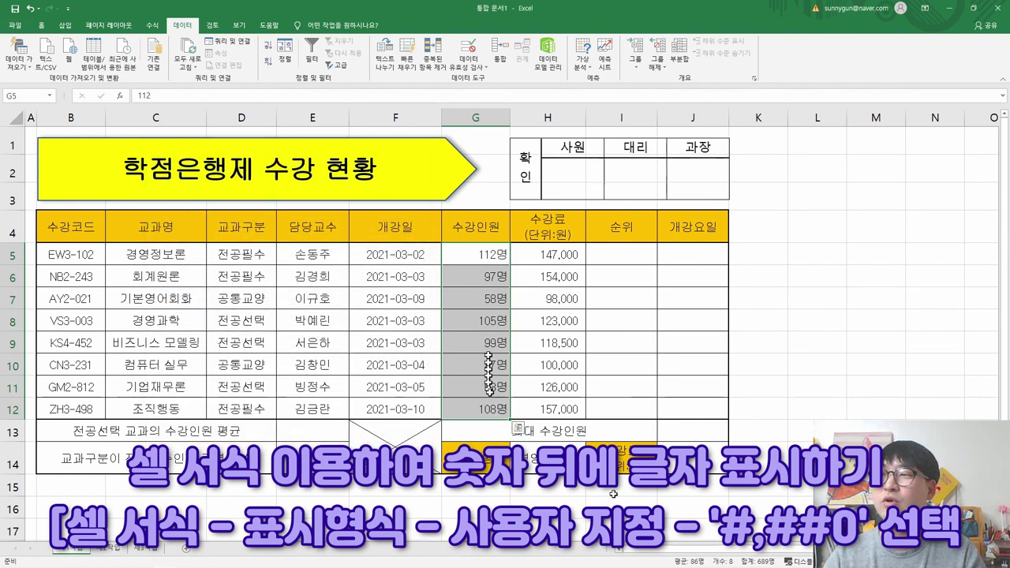
Inspect the underlying contents of cells G5 and G6
click(494, 254)
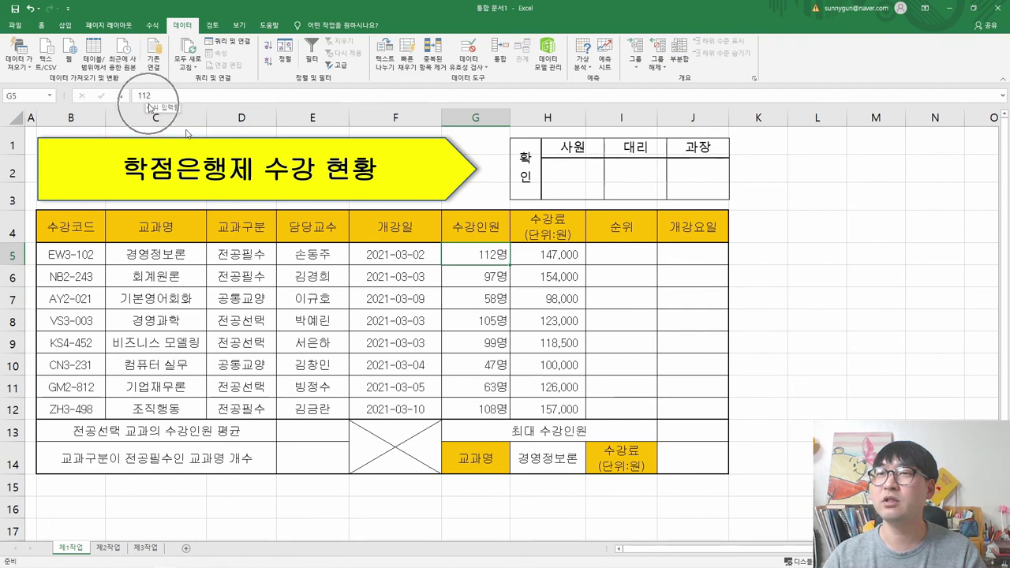
click(475, 272)
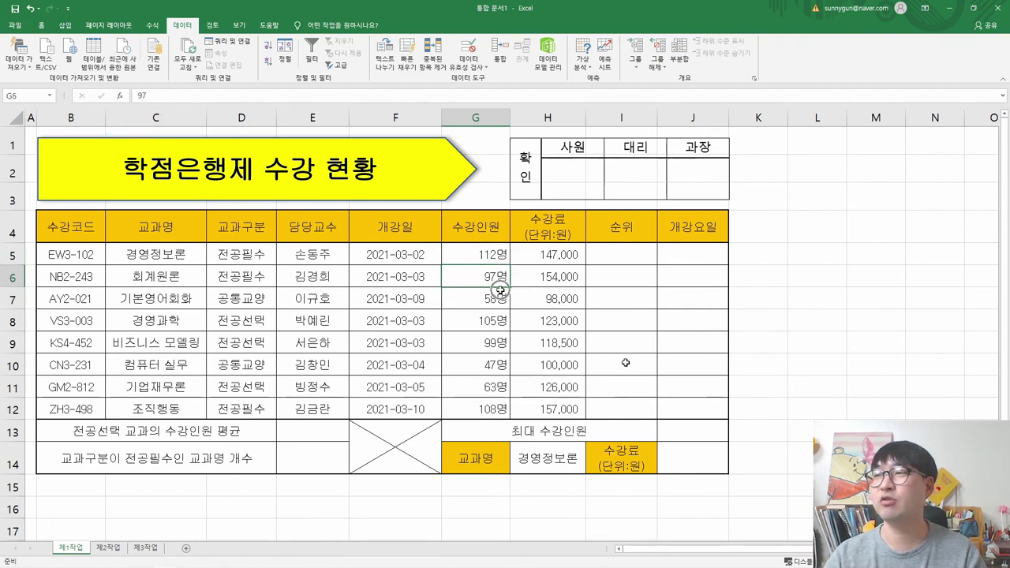
click(474, 256)
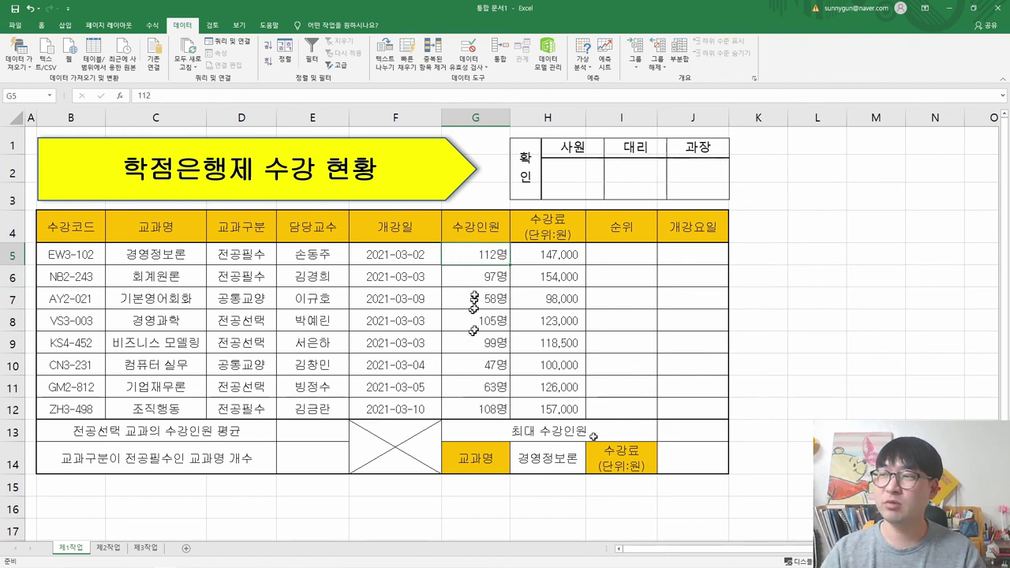
Switch to the PDF and strike out the G5:G12 cell-format condition
key(alt+Tab)
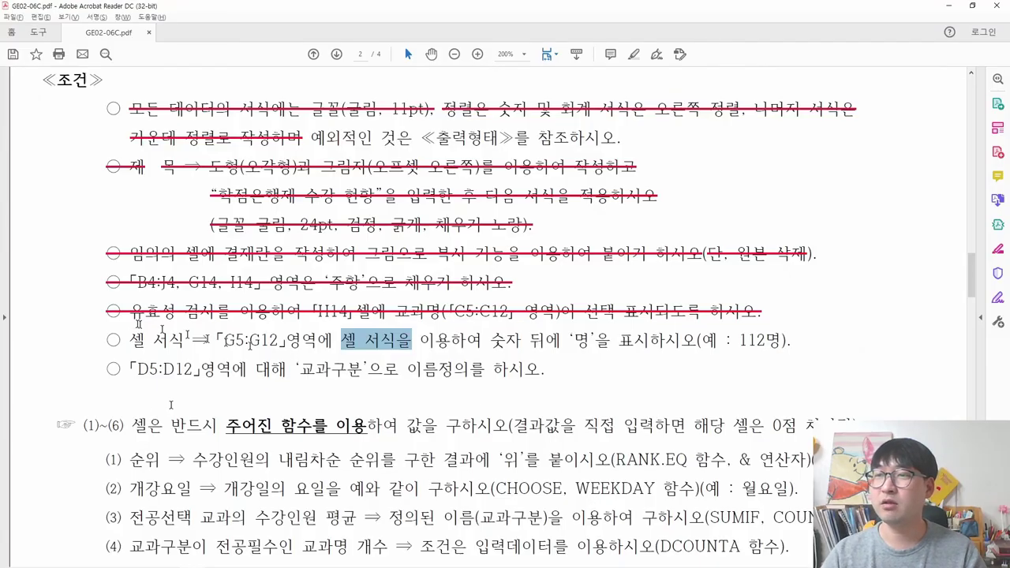
drag(97, 339, 779, 334)
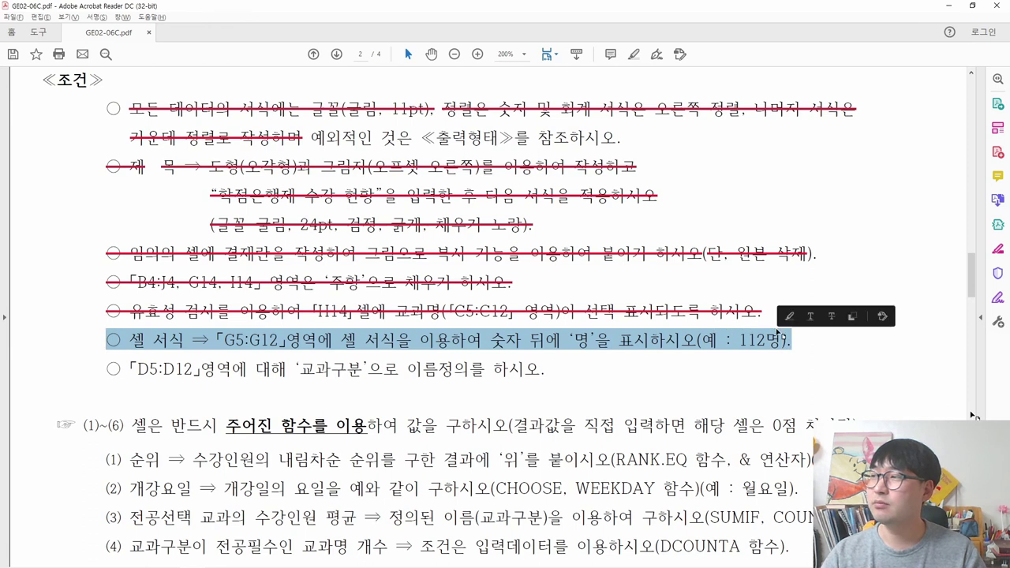
click(827, 317)
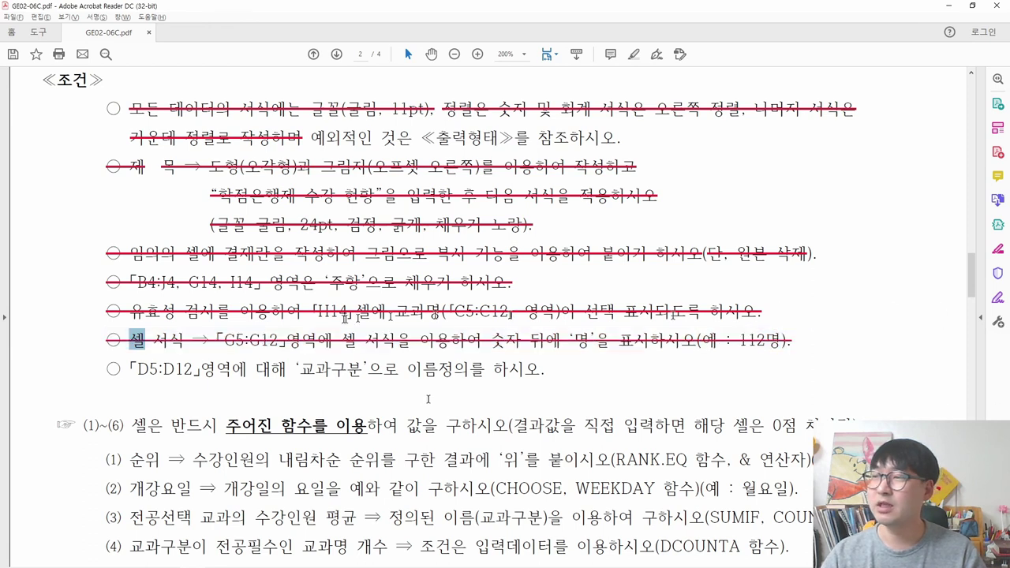
Check the D5:D12 naming condition in the PDF, and define the name 교과구분 for range D5:D12 in Excel
click(136, 371)
drag(136, 371, 541, 370)
key(alt+Tab)
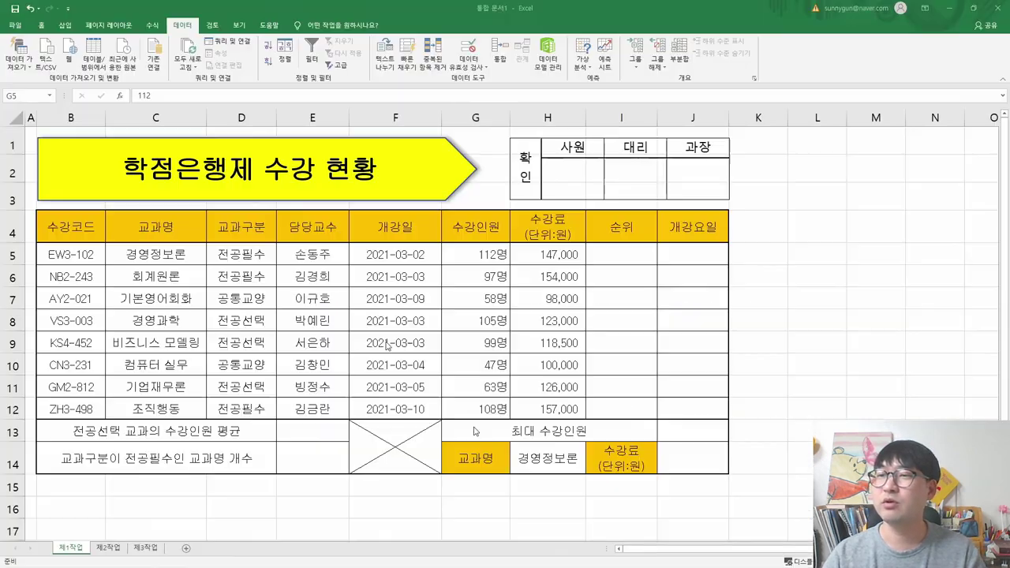
mouse_move(245, 253)
mouse_down()
mouse_move(253, 391)
mouse_move(291, 402)
mouse_up()
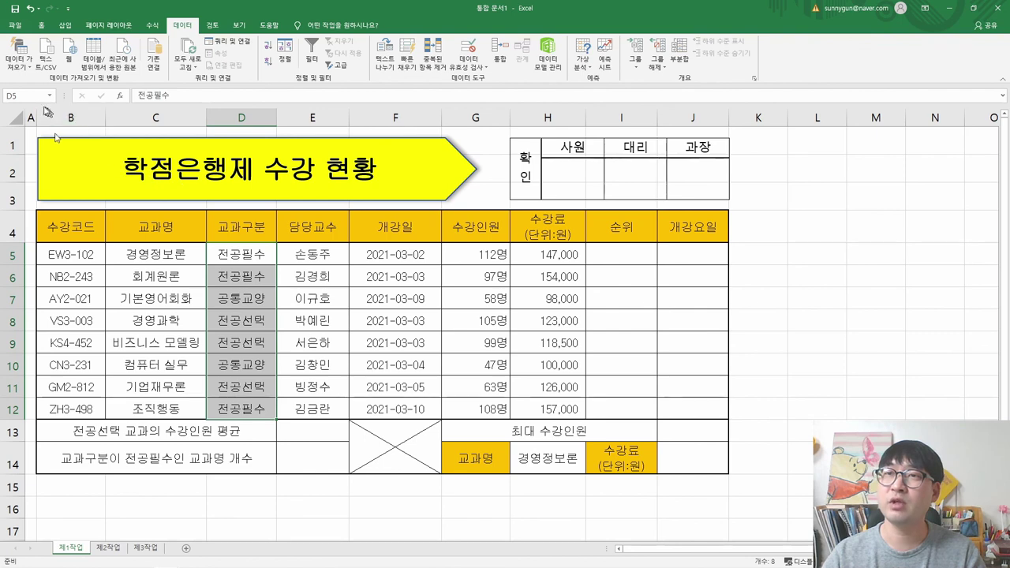
click(15, 95)
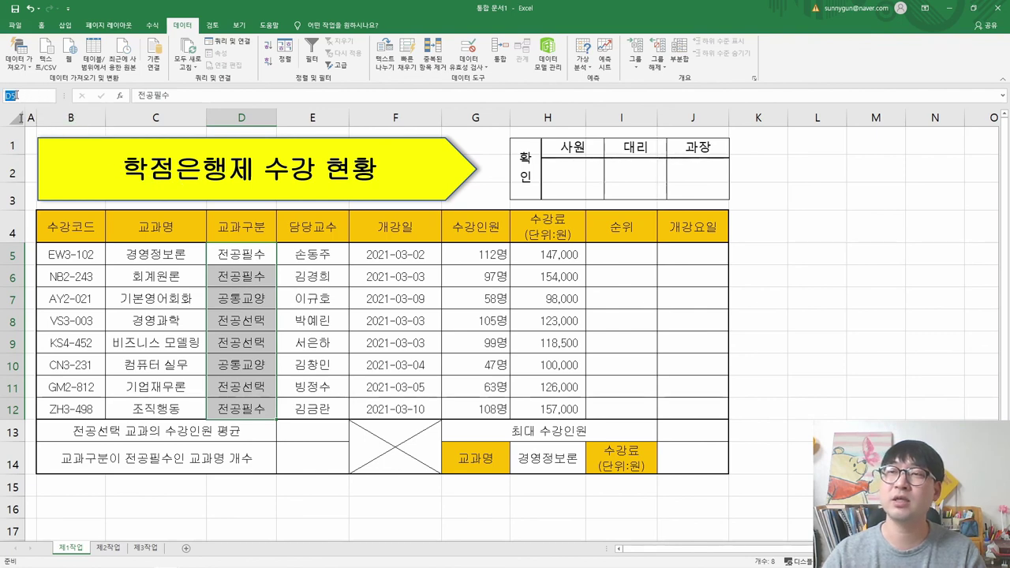
text(교과구분)
key(Return)
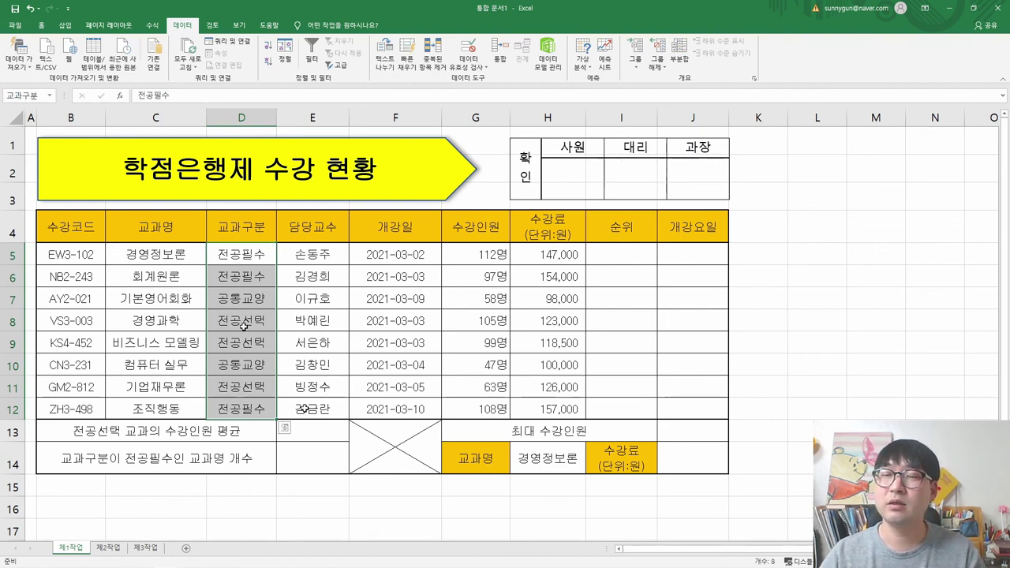
click(68, 255)
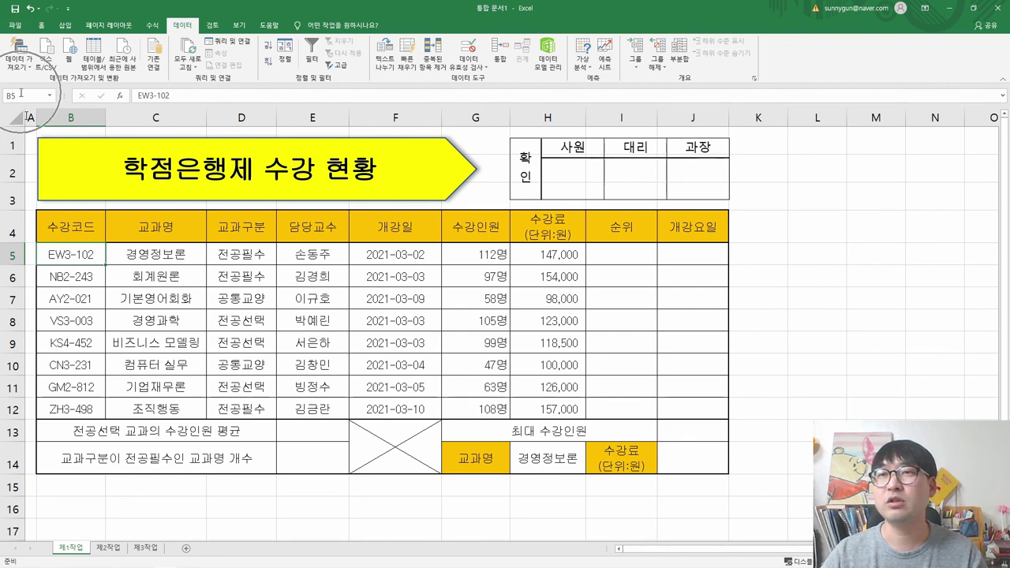
click(663, 322)
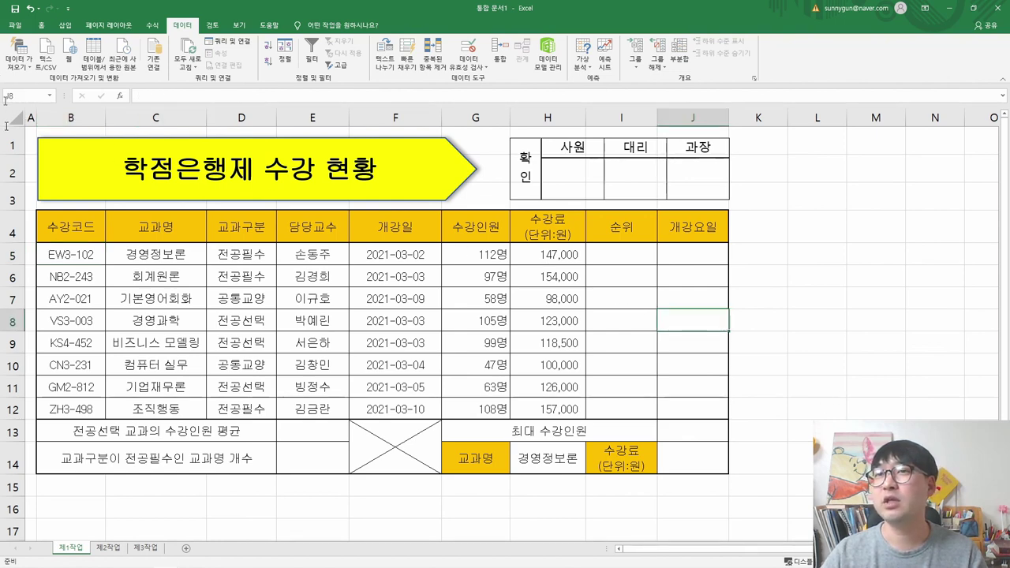
Check the name assigned to range D5:D12, compared with single cells in the 교과구분 column
click(256, 255)
click(258, 278)
click(251, 299)
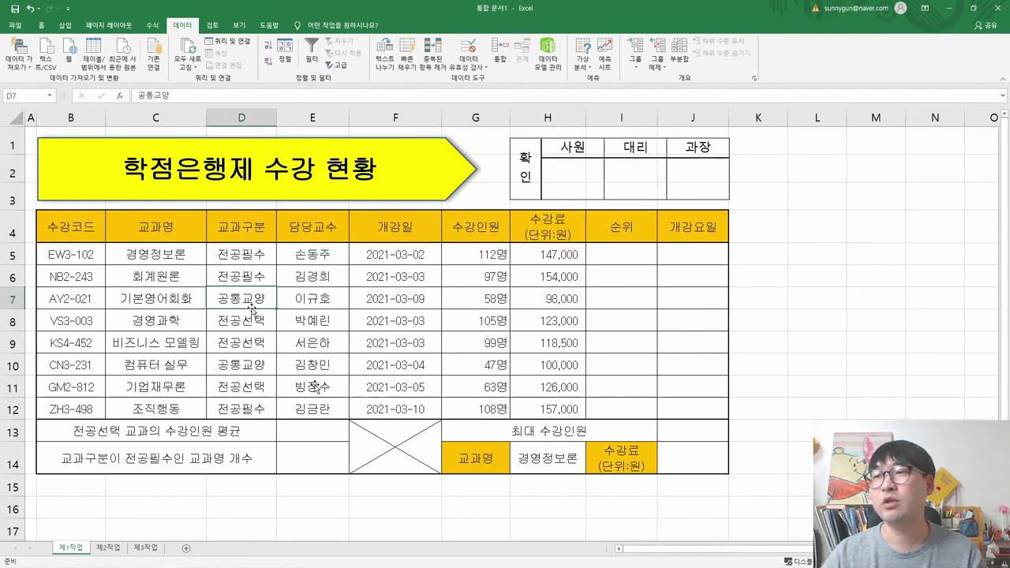
drag(248, 254, 251, 414)
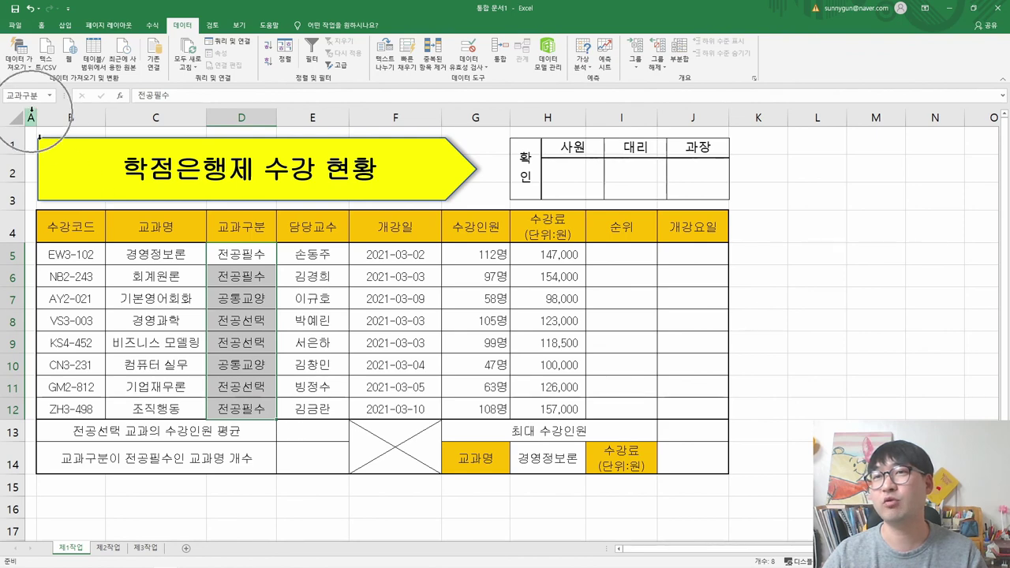
Switch to the PDF and strike out the condition about naming D5:D12 as 교과구분
key(alt+Tab)
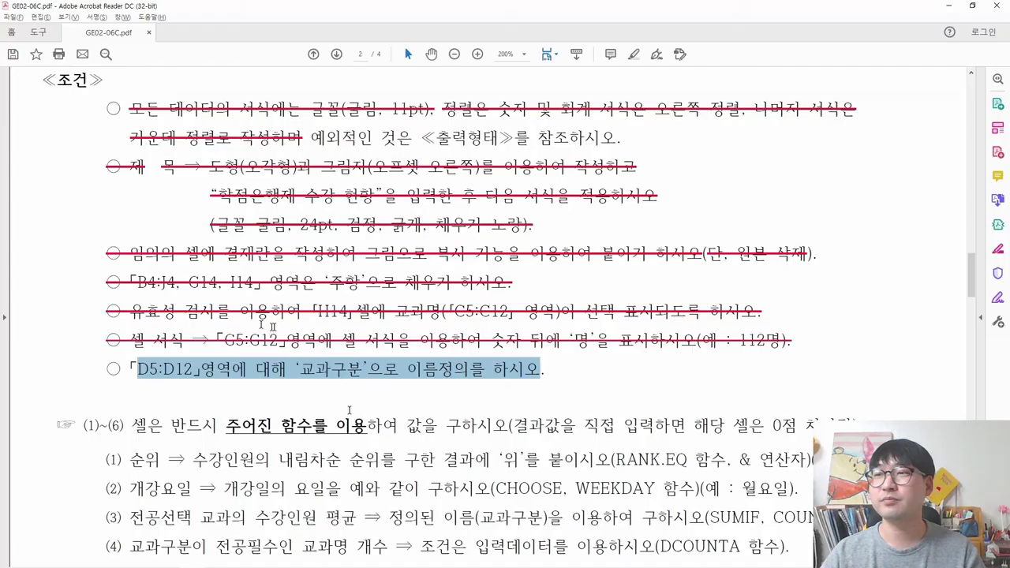
drag(103, 366, 545, 368)
right_click(507, 373)
click(557, 417)
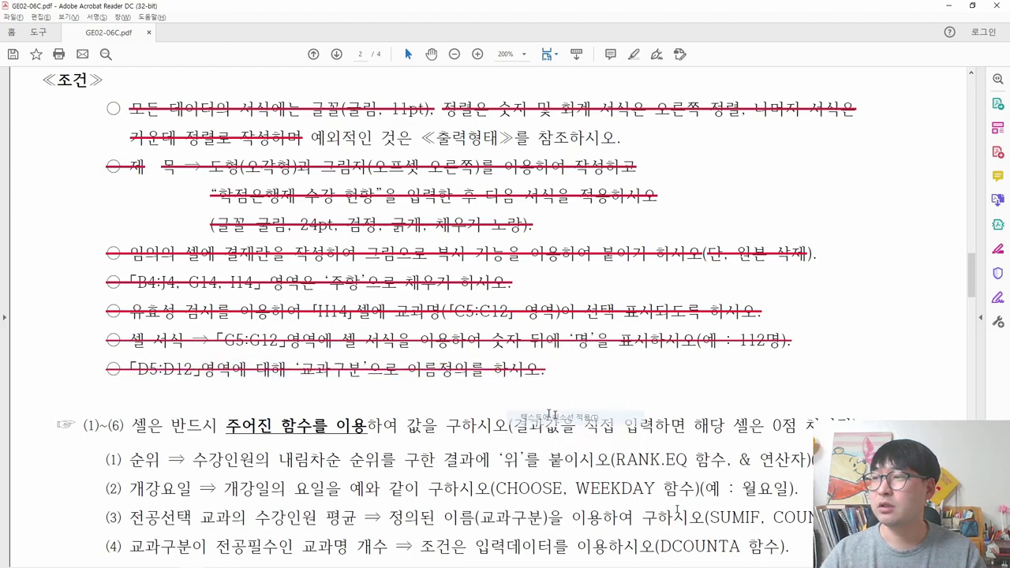
scroll(553, 347, up, 3)
scroll(553, 347, down, 3)
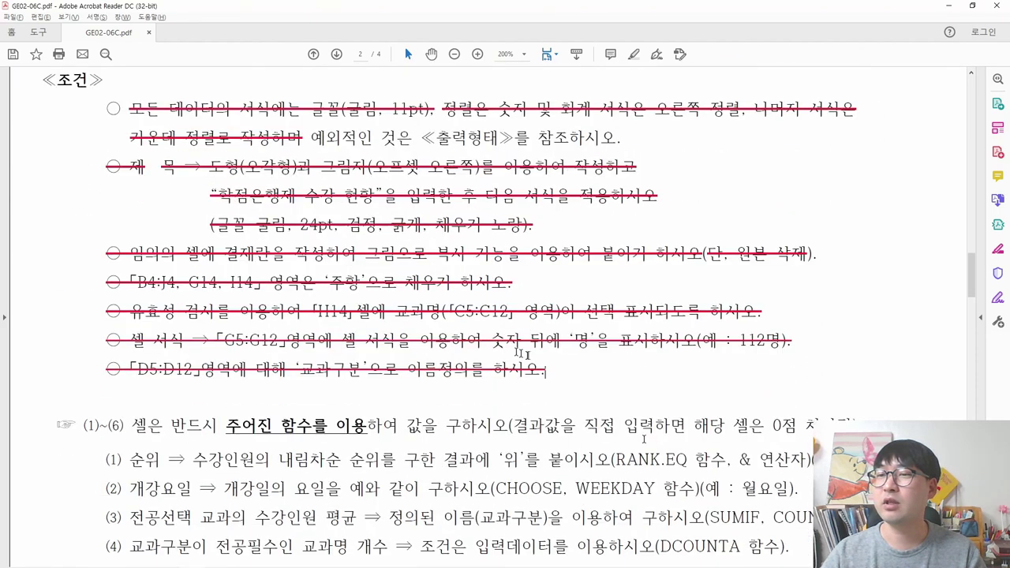
Review the PDF note that exceptions follow the 출력형태, along with the sample table it refers to
scroll(423, 366, up, 5)
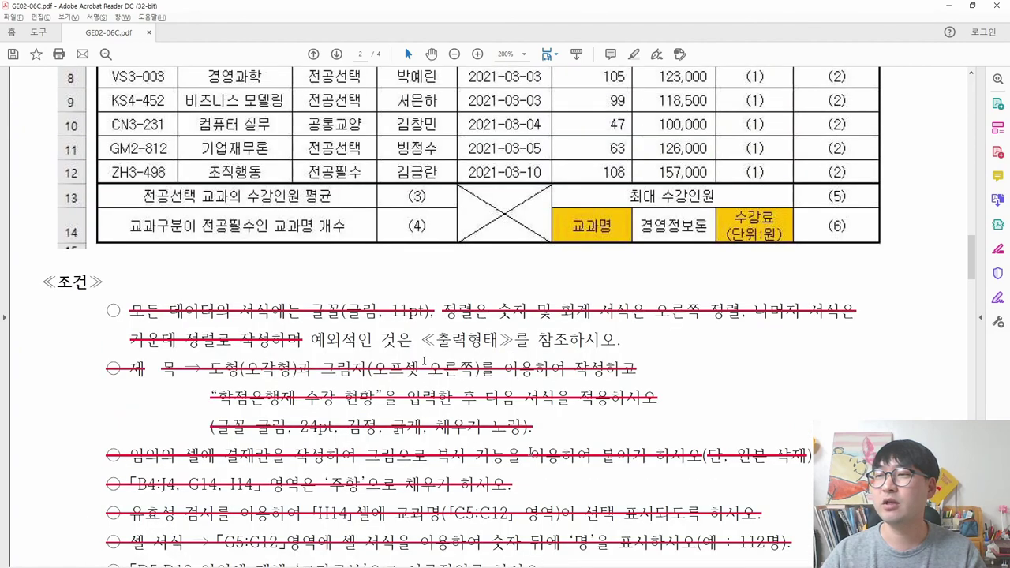
drag(310, 340, 622, 341)
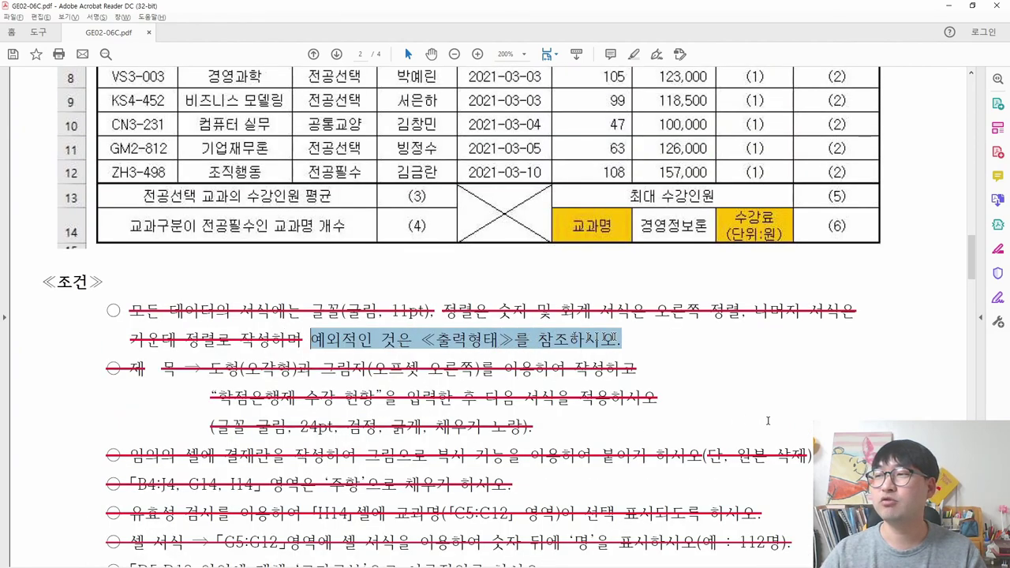
scroll(449, 466, up, 5)
scroll(449, 466, up, 2)
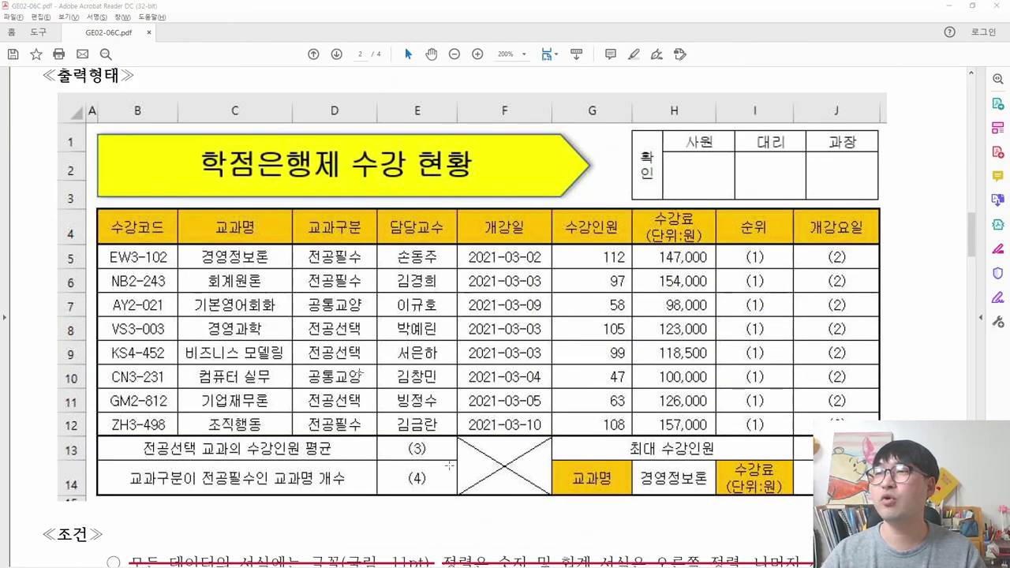
Compare the Excel worksheet with the PDF's 출력형태 sample table, checking the entered data and formatting for mistakes
key(alt+Tab)
click(368, 369)
key(alt+Tab)
key(alt+Tab)
key(alt+Tab)
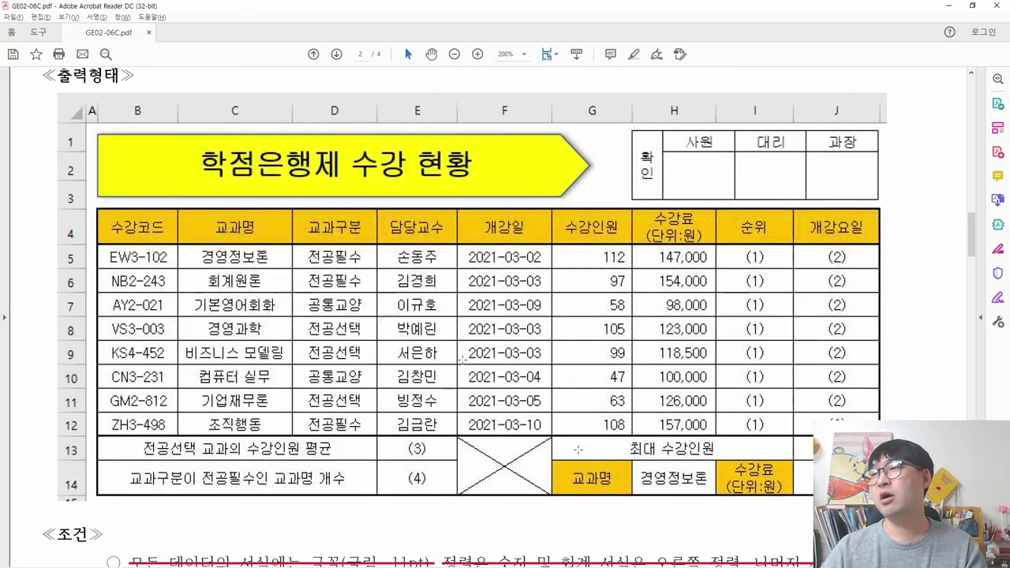
key(alt+Tab)
key(alt+Tab)
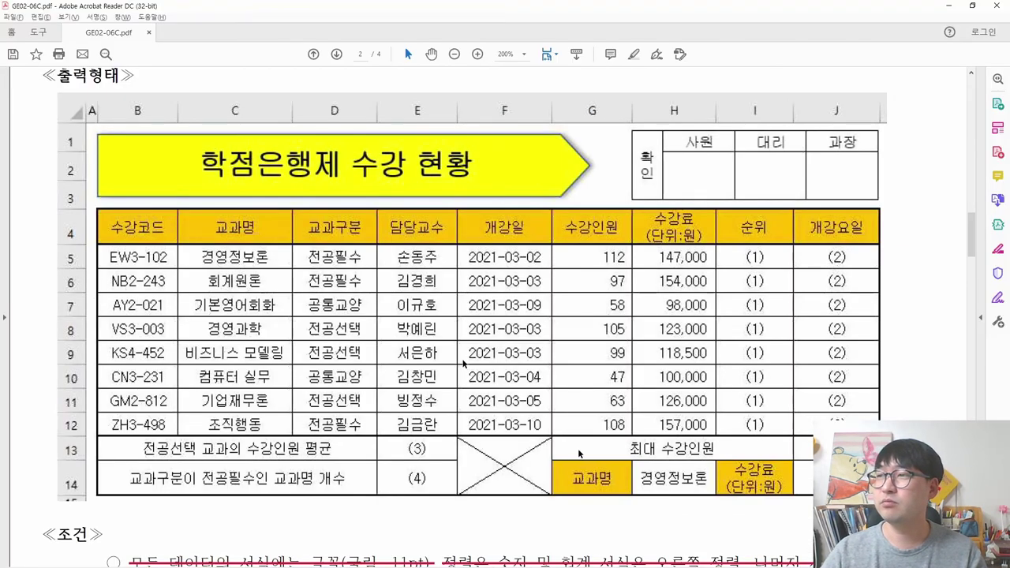
key(alt+Tab)
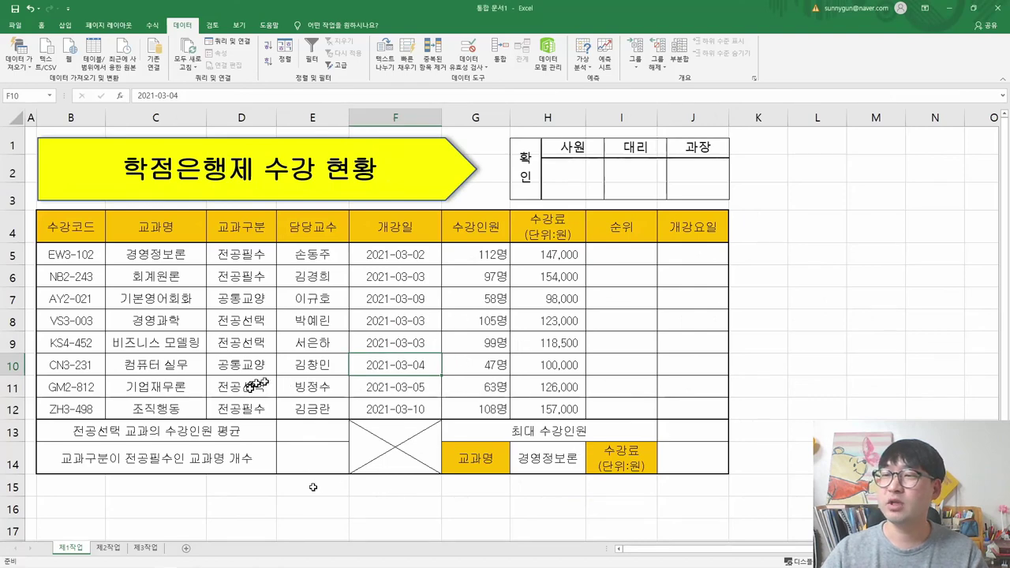
key(alt+Tab)
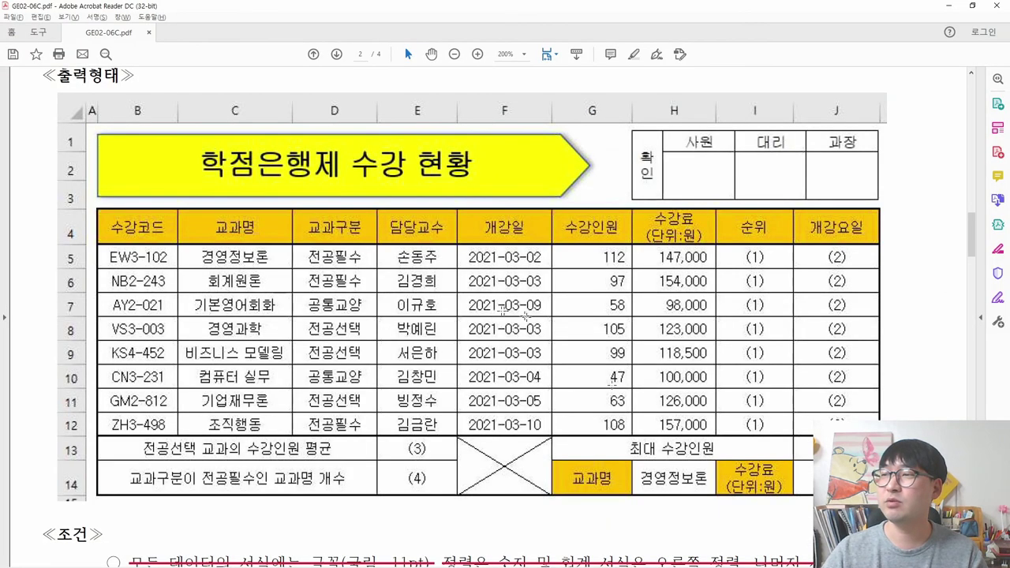
key(alt+Tab)
key(alt+Tab)
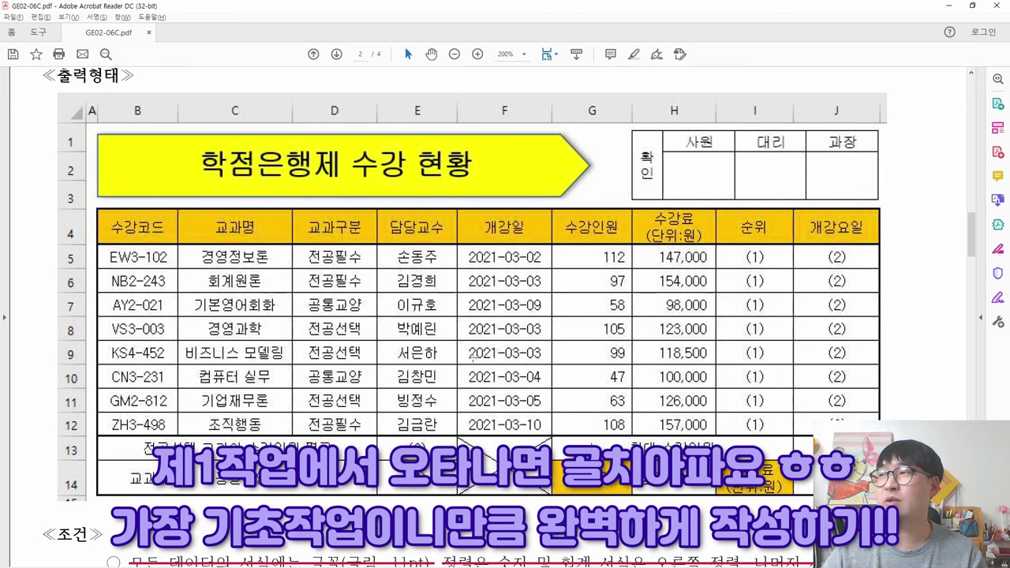
key(alt+Tab)
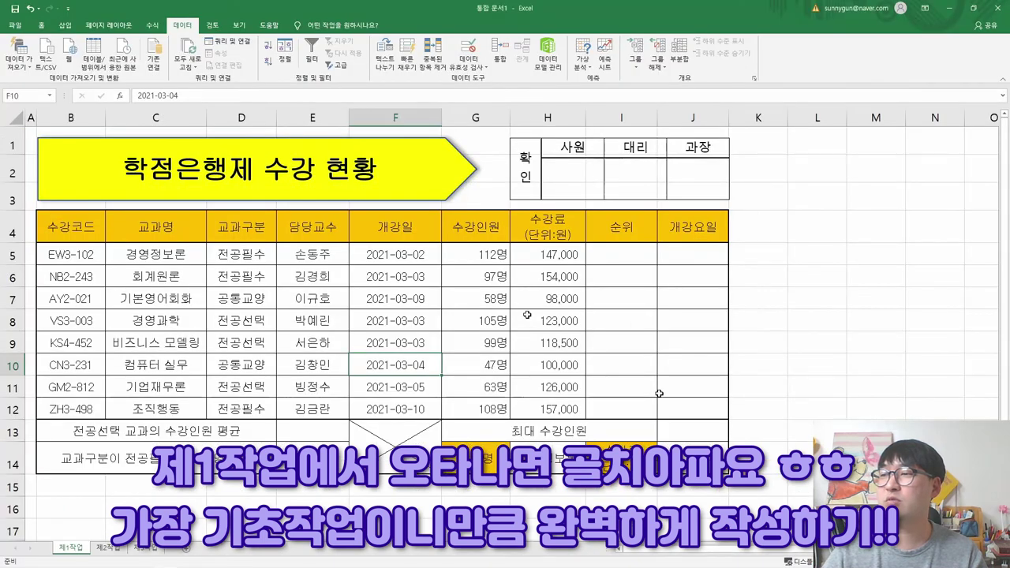
Switch to the PDF and examine the 표 서식 작성 part of the 제1작업 heading
key(alt+Tab)
scroll(416, 359, up, 3)
drag(156, 134, 294, 136)
scroll(293, 136, down, 1)
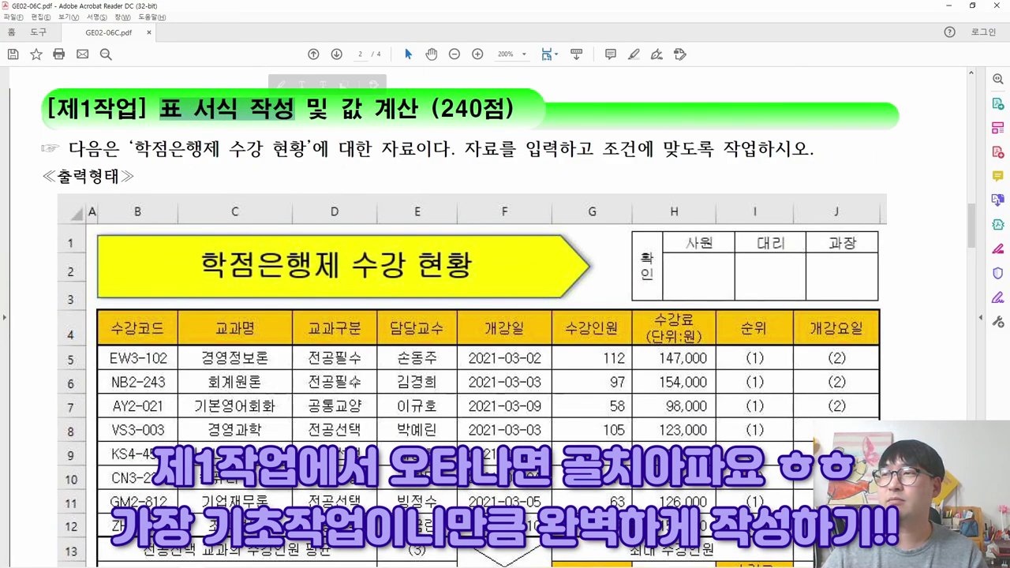